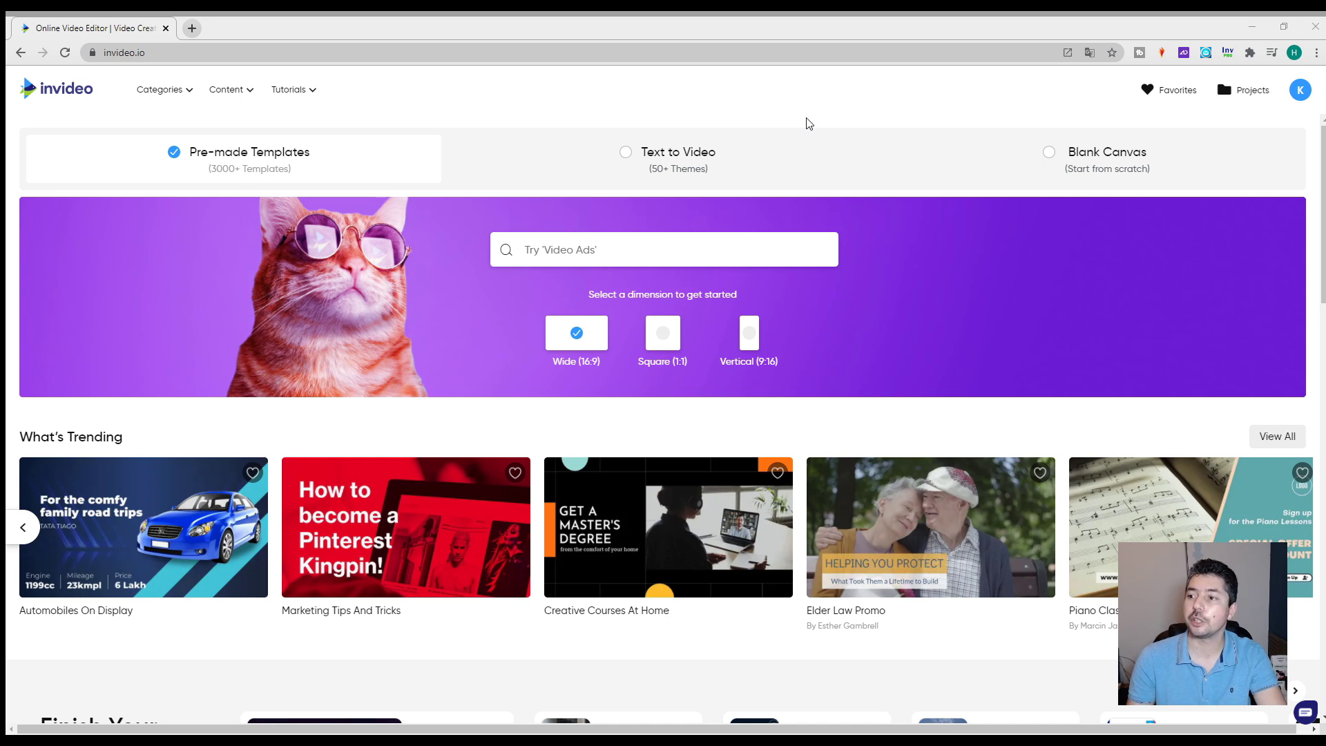
Open the account's Brand Presets and review the brand name, typeface, logo, colour and social link settings.
left_click(1090, 54)
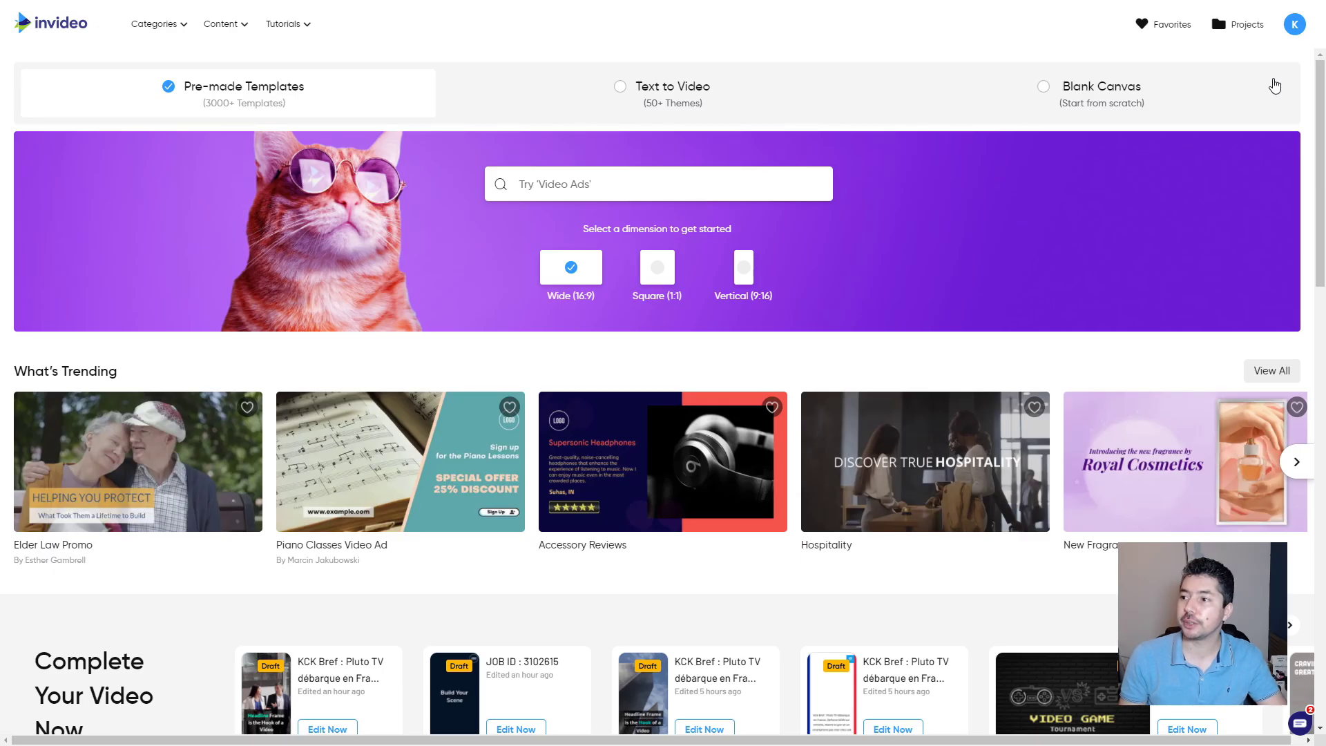
mouse_move(1309, 21)
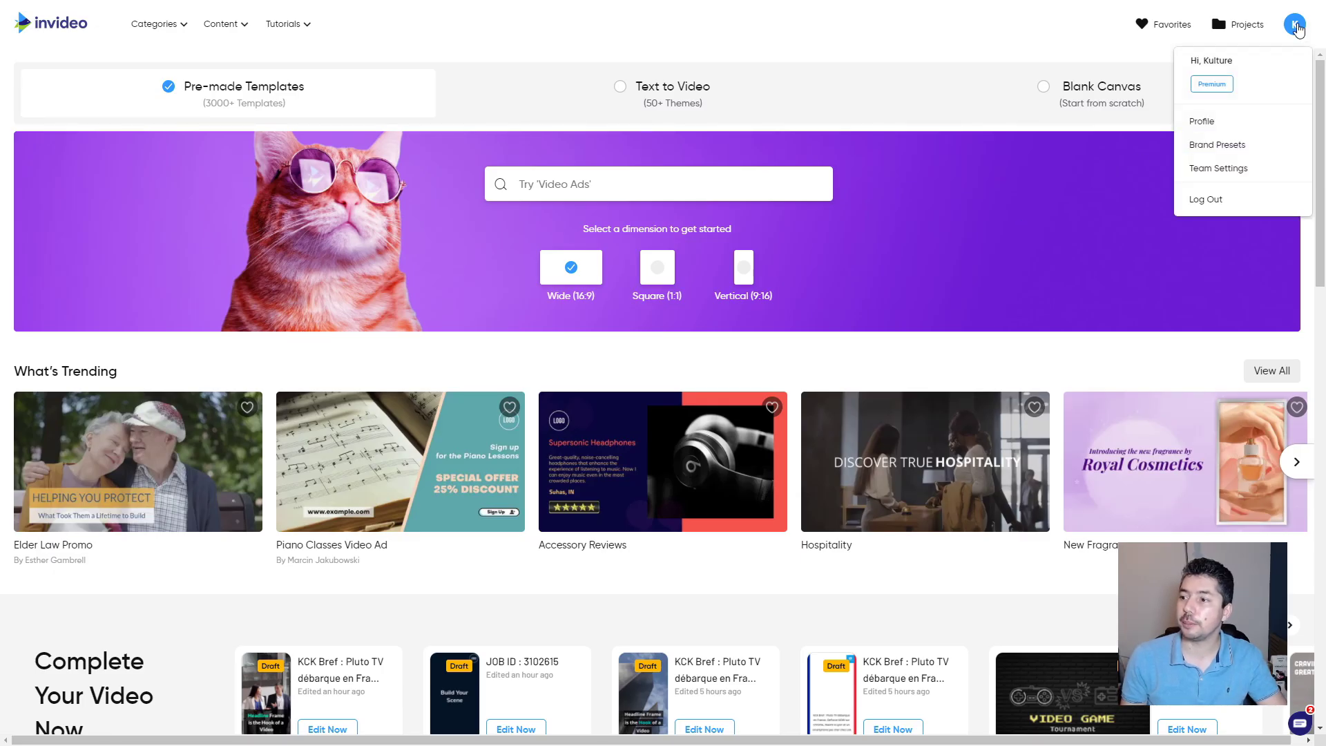
left_click(1223, 147)
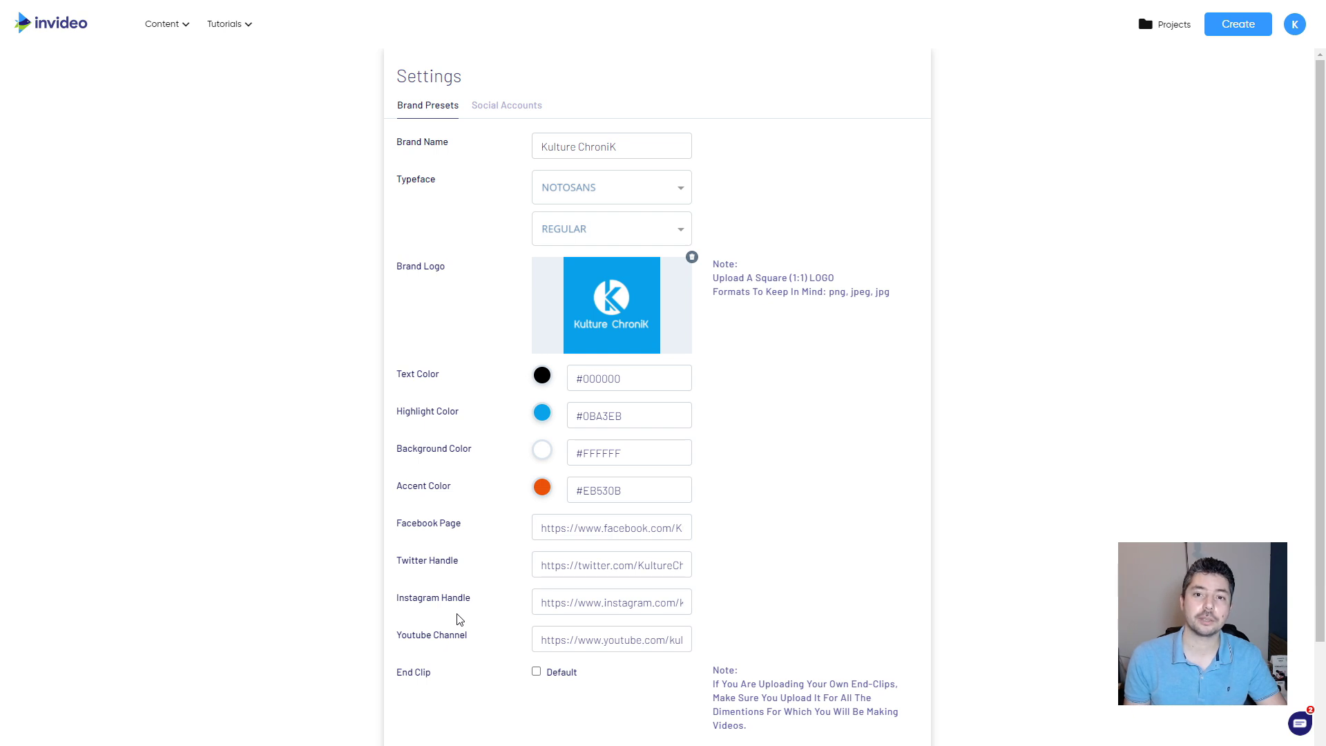
scroll(460, 619, "down", 2)
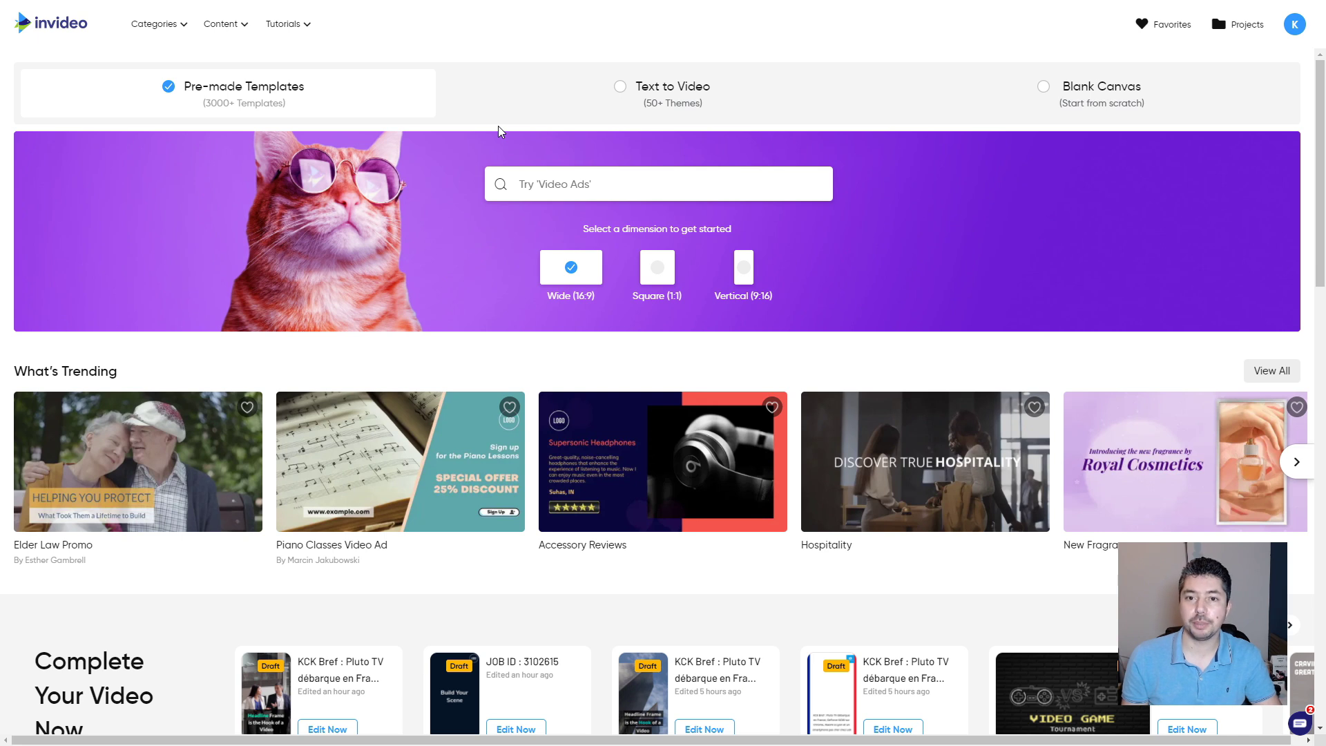
Look through the Categories, Tutorials and Content overviews and the template sections further down the home page.
left_click(161, 28)
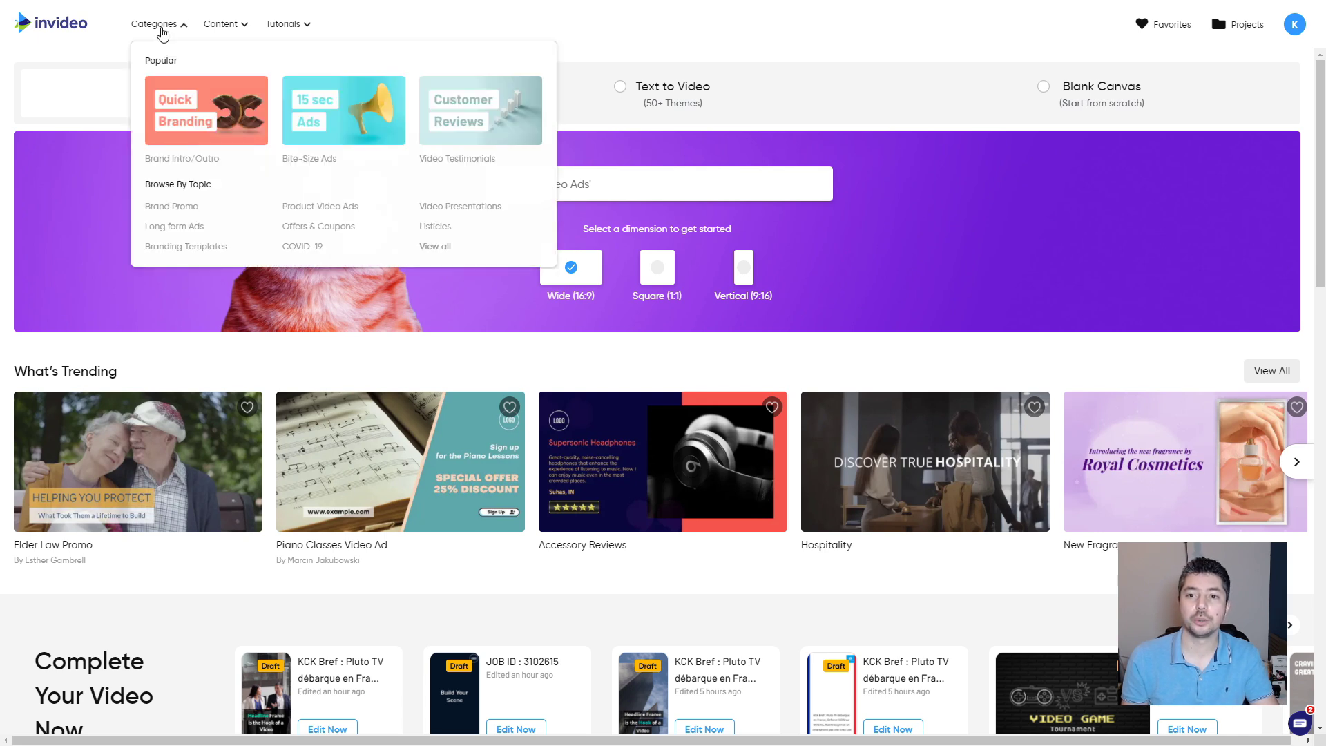
mouse_move(296, 24)
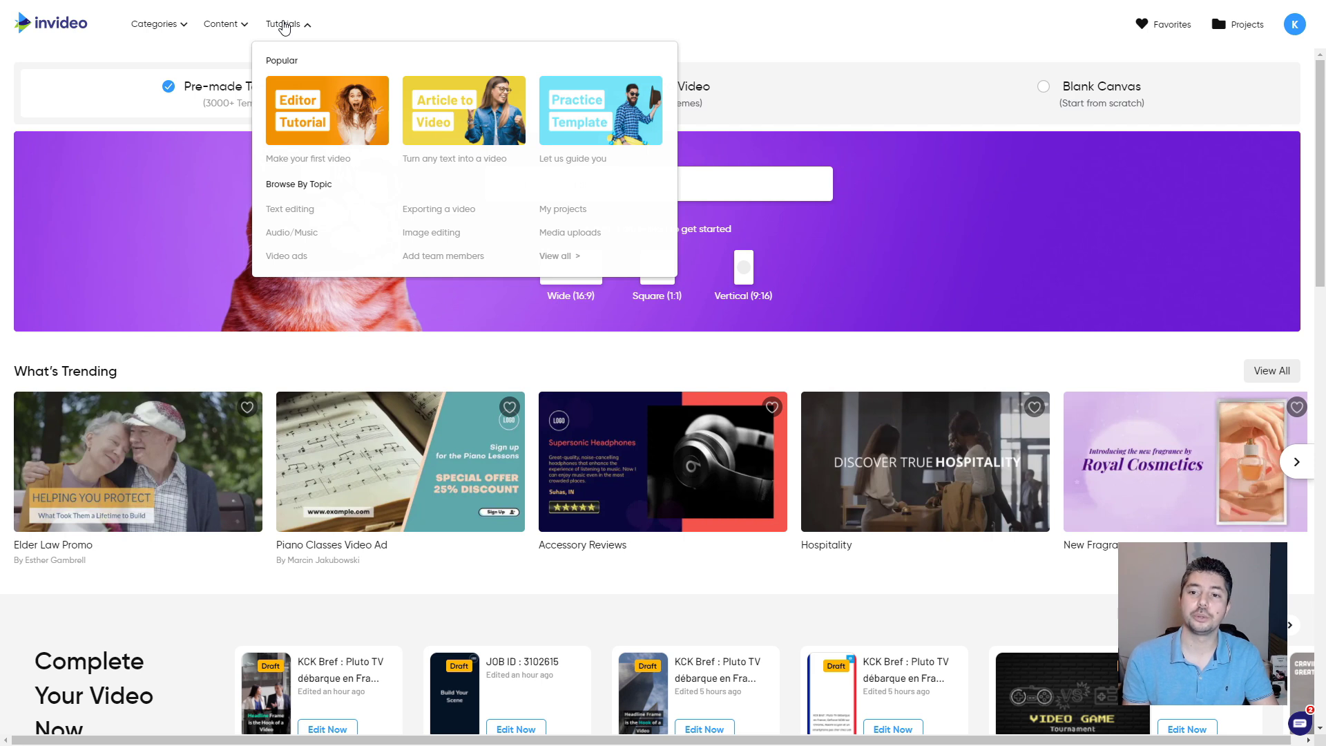
mouse_move(224, 31)
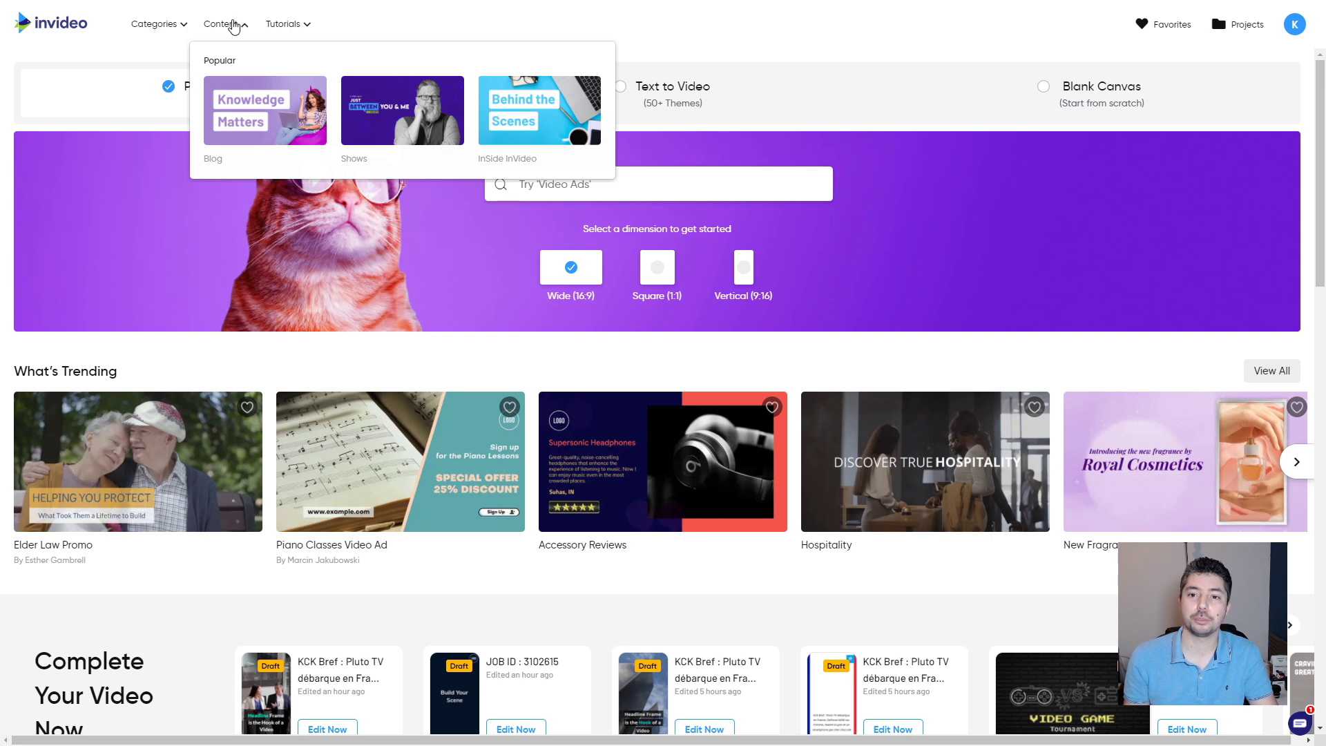
mouse_move(169, 25)
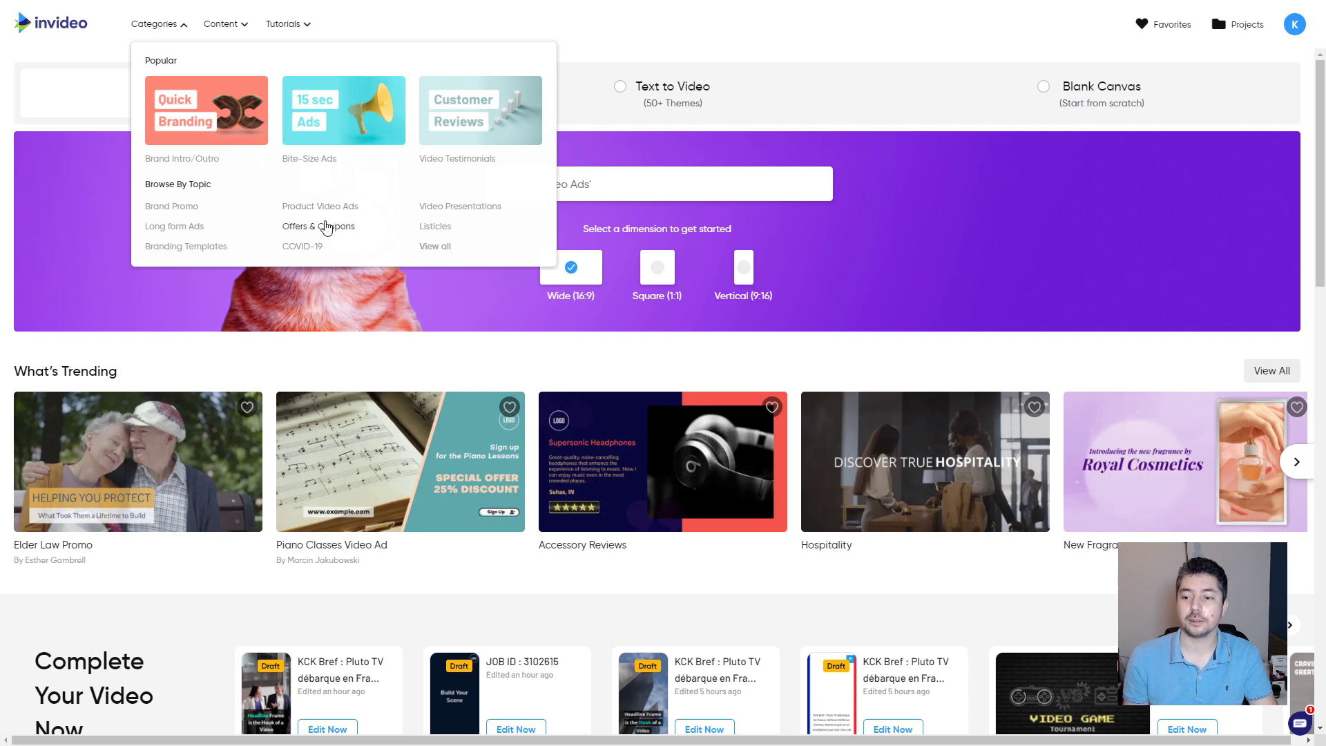
scroll(557, 315, "down", 9)
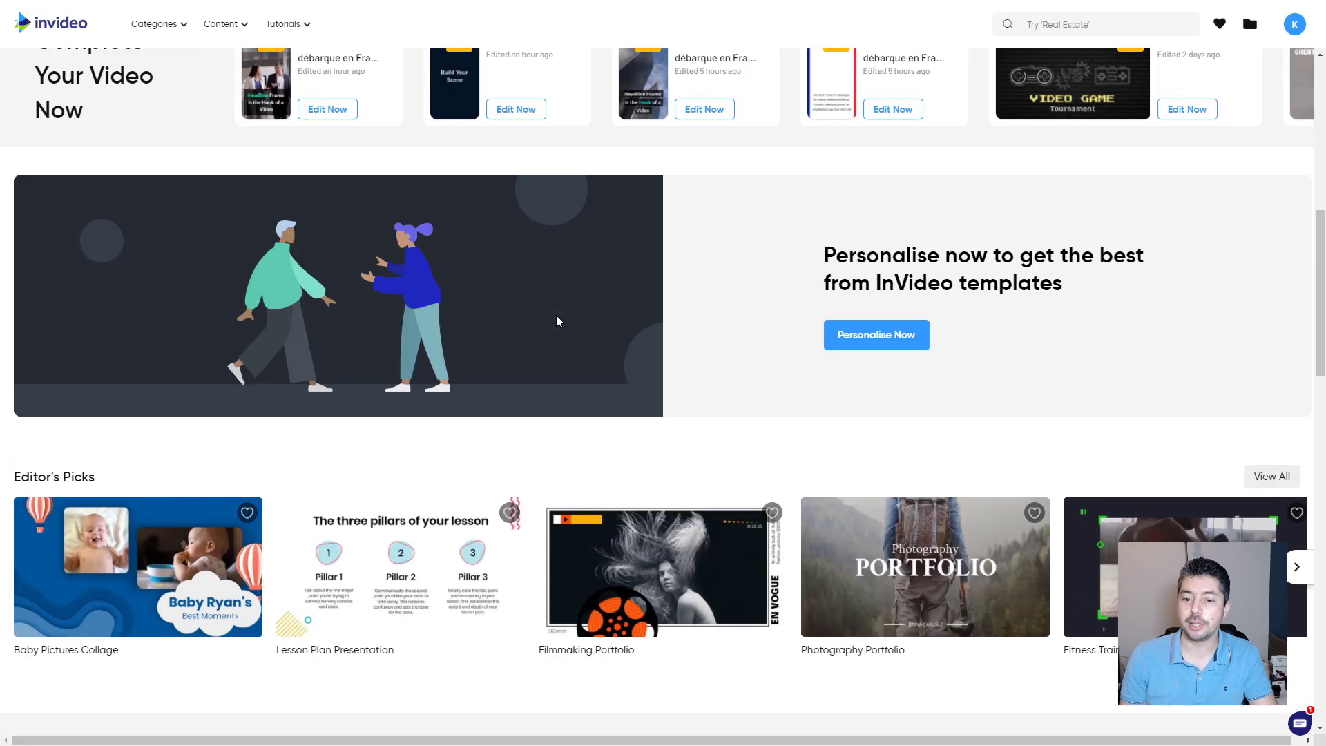
scroll(557, 315, "down", 12)
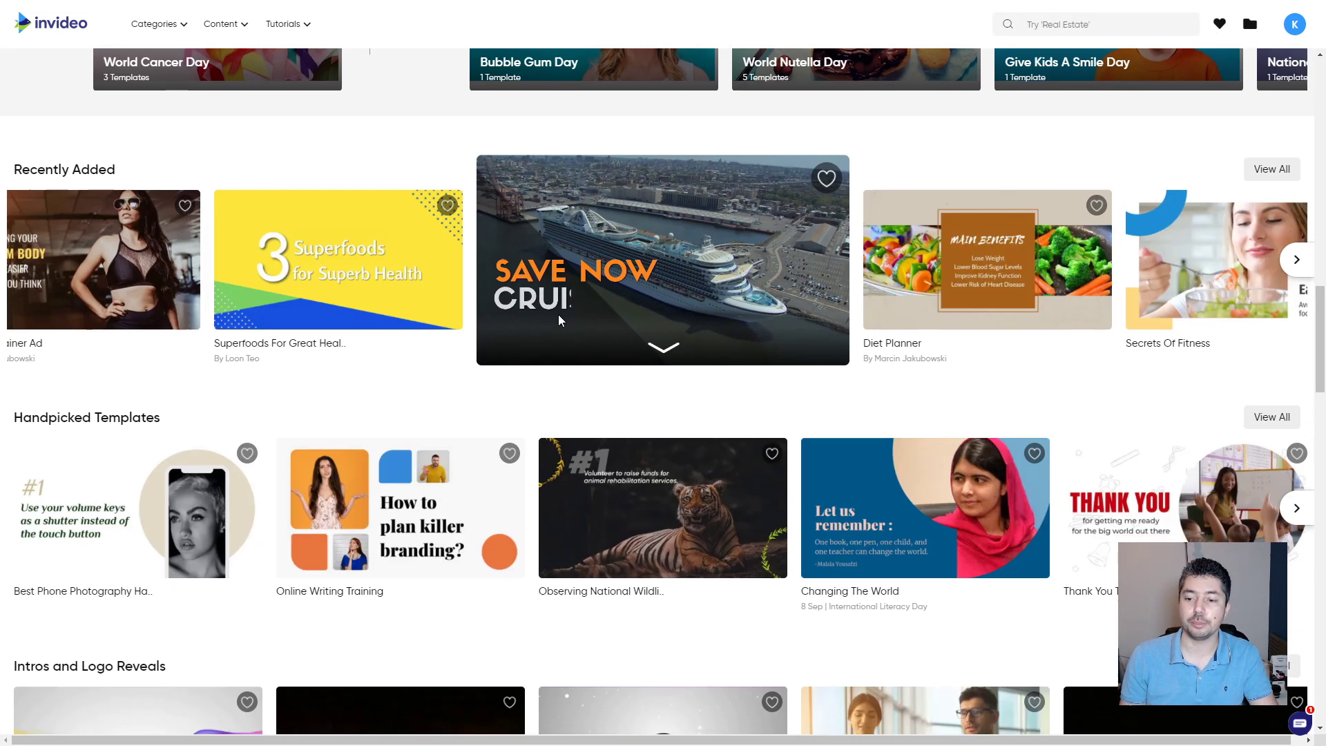
scroll(558, 314, "down", 5)
scroll(567, 314, "up", 19)
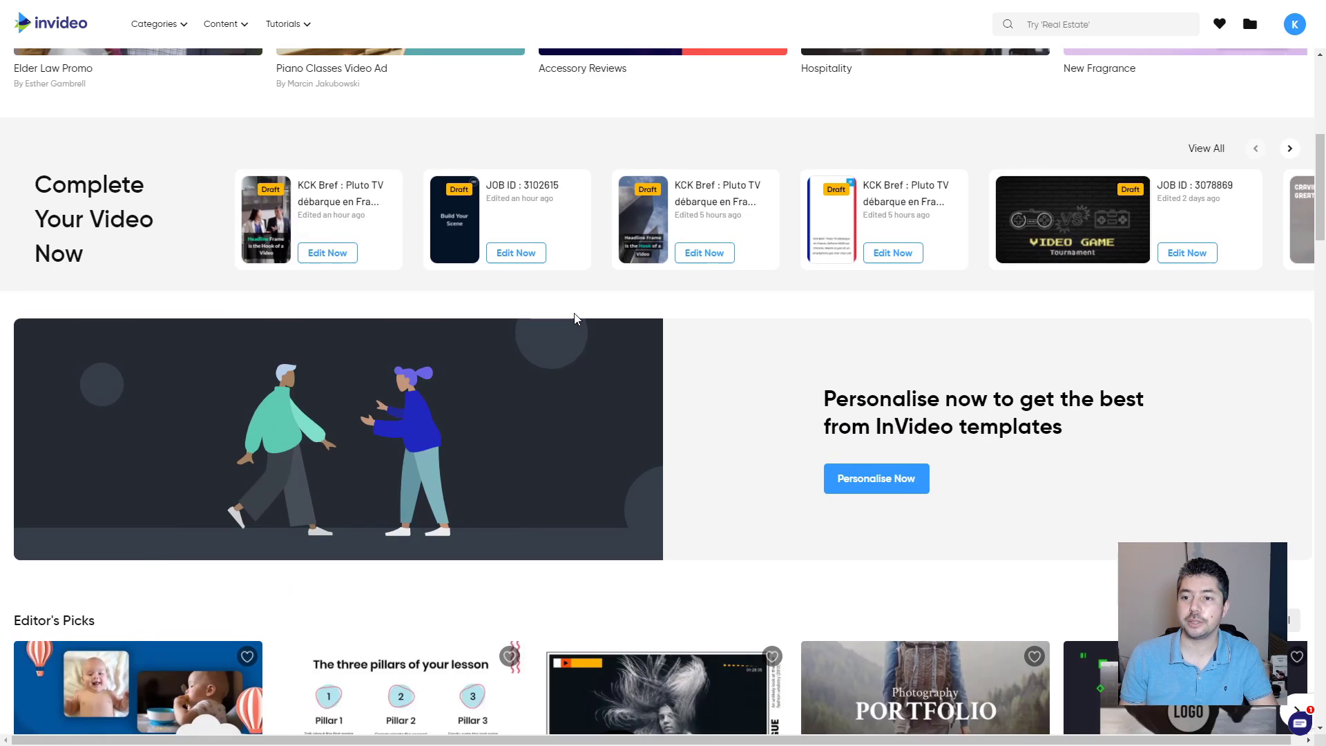
scroll(567, 277, "up", 7)
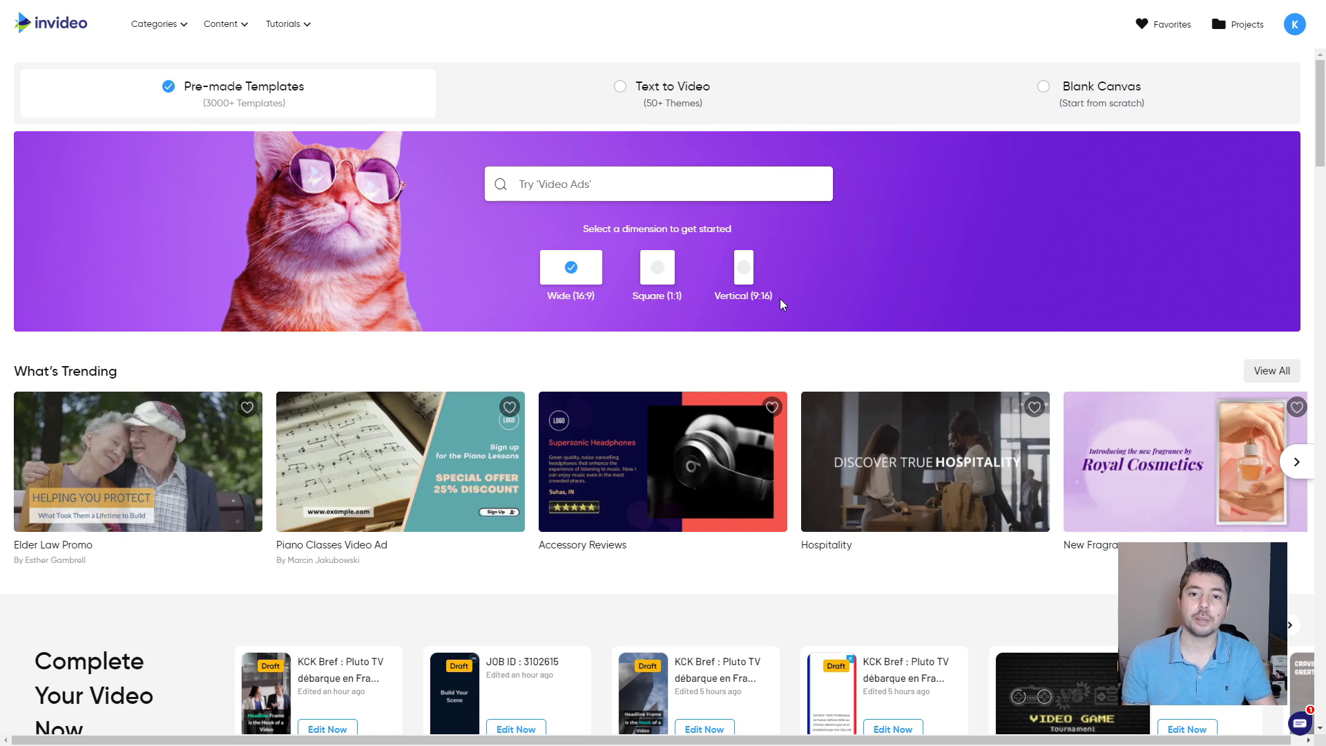
Search the pre-made templates for "video games" in the Wide (16:9) dimension and preview the Video Game Tournament template.
left_click(744, 277)
left_click(571, 254)
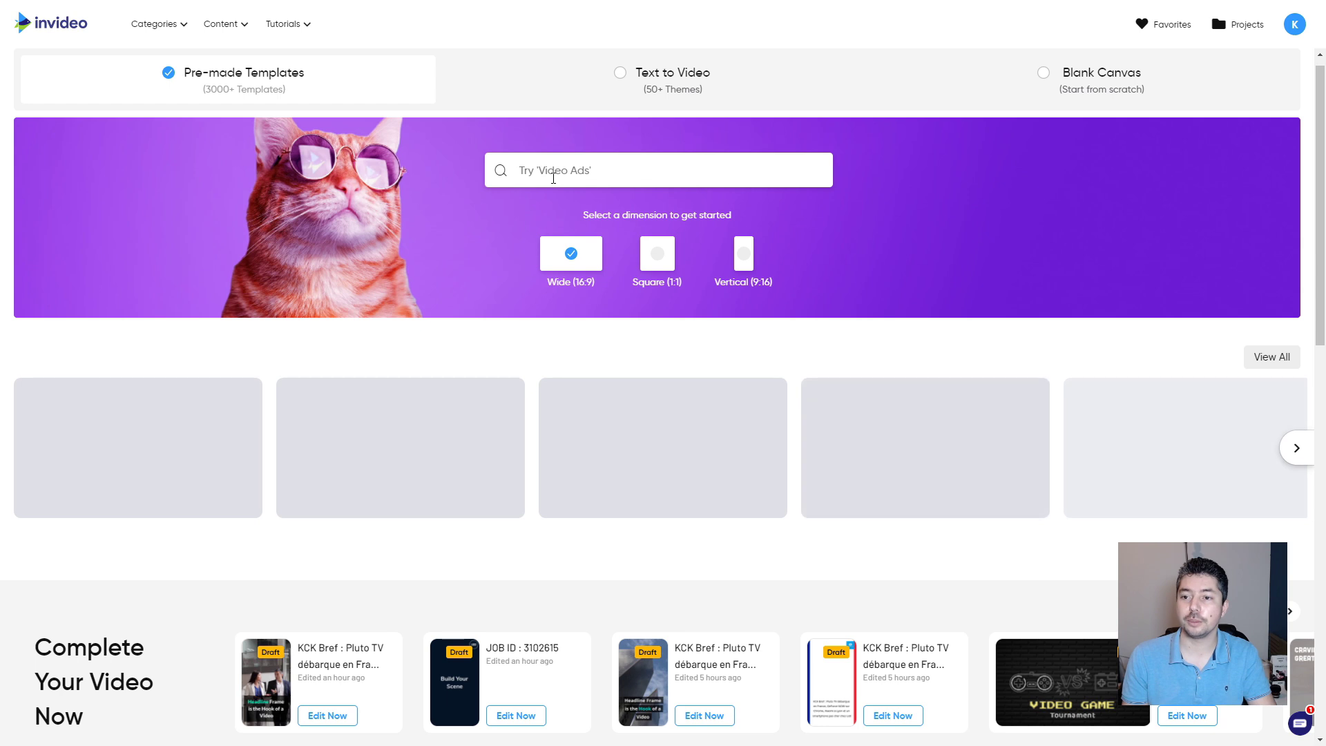
left_click(552, 177)
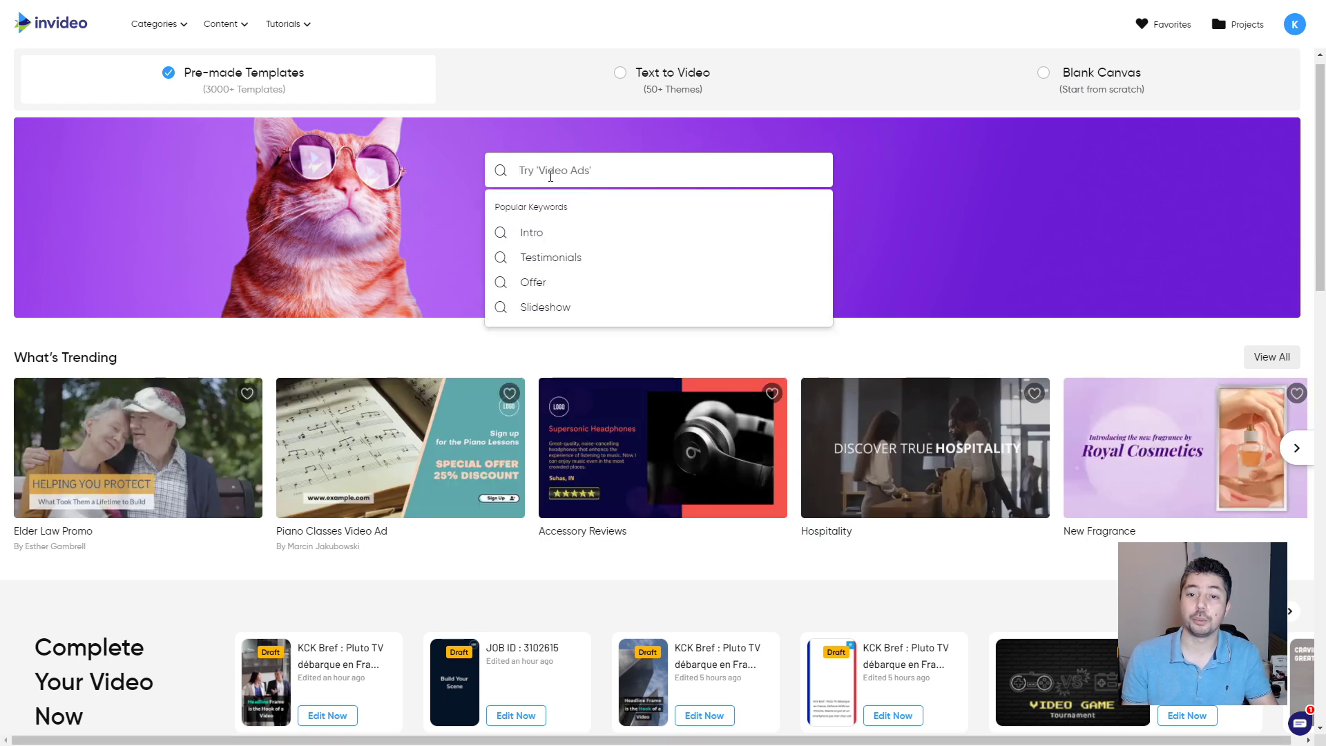
type("video")
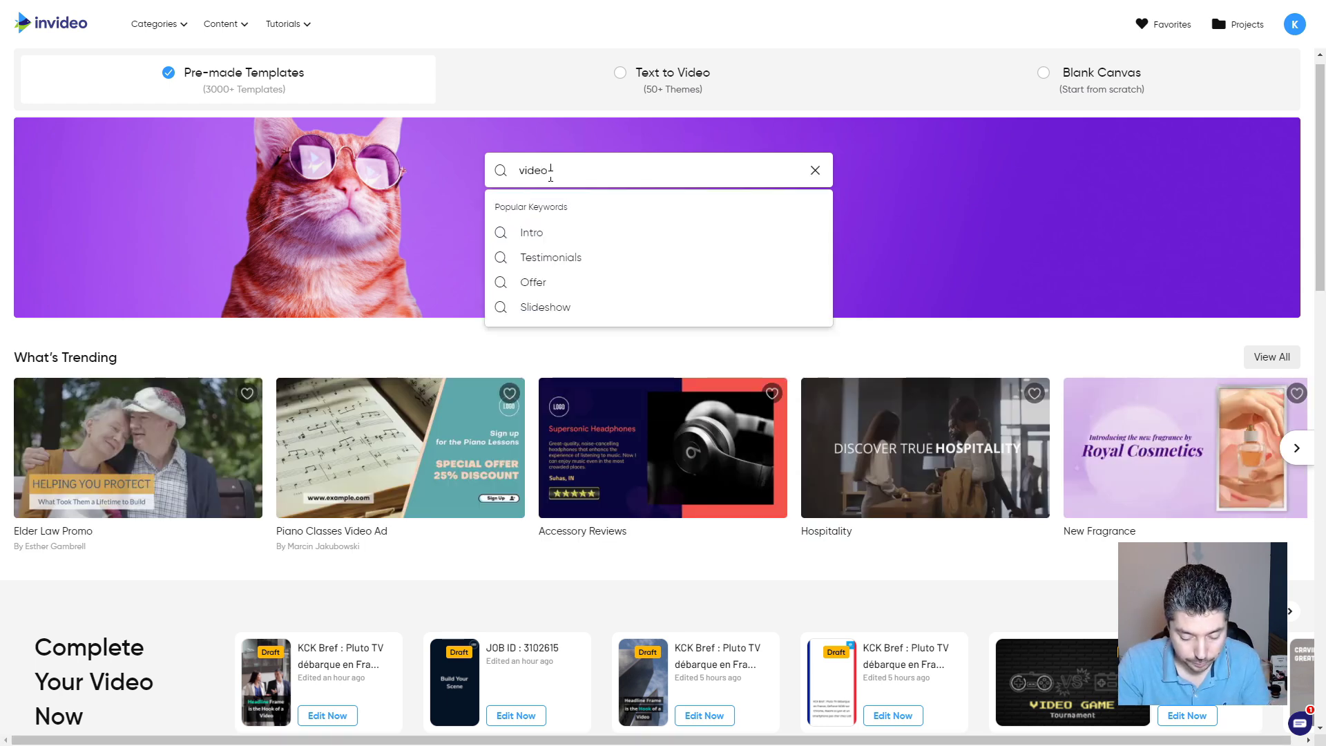
type(" games")
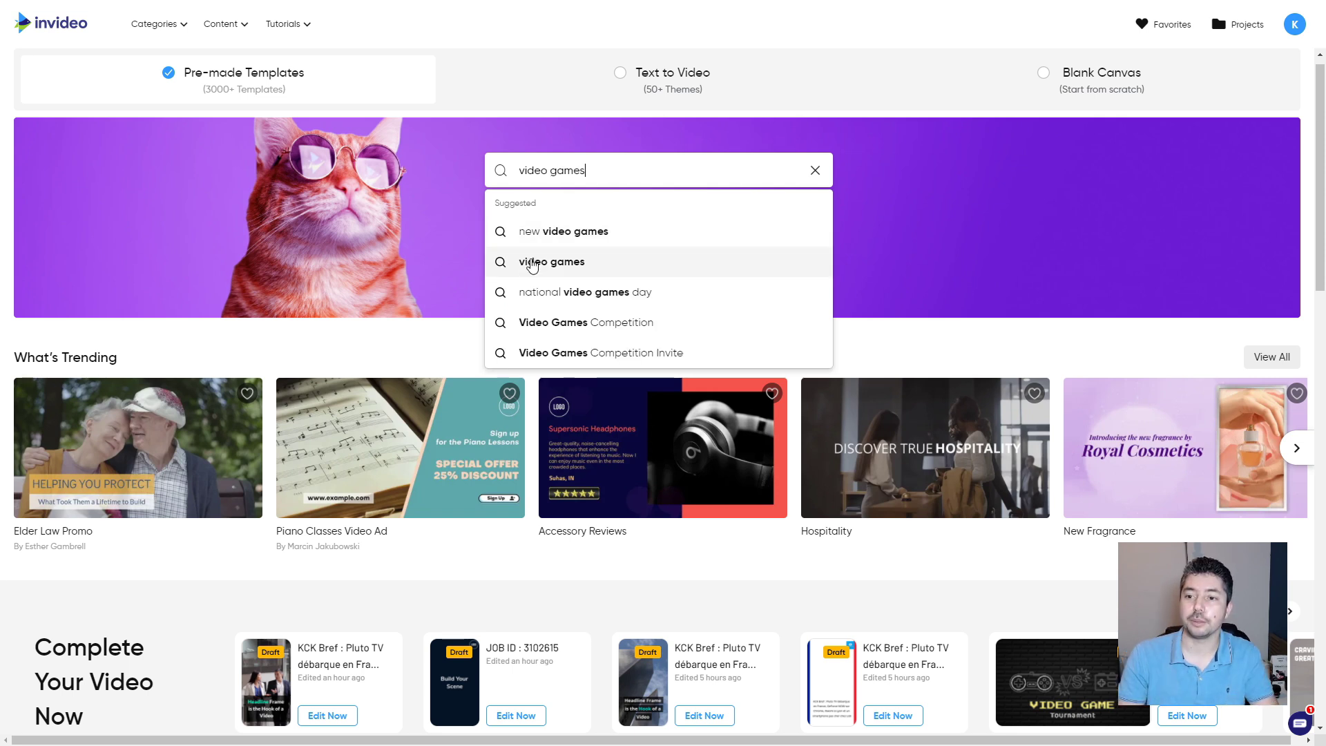
left_click(560, 267)
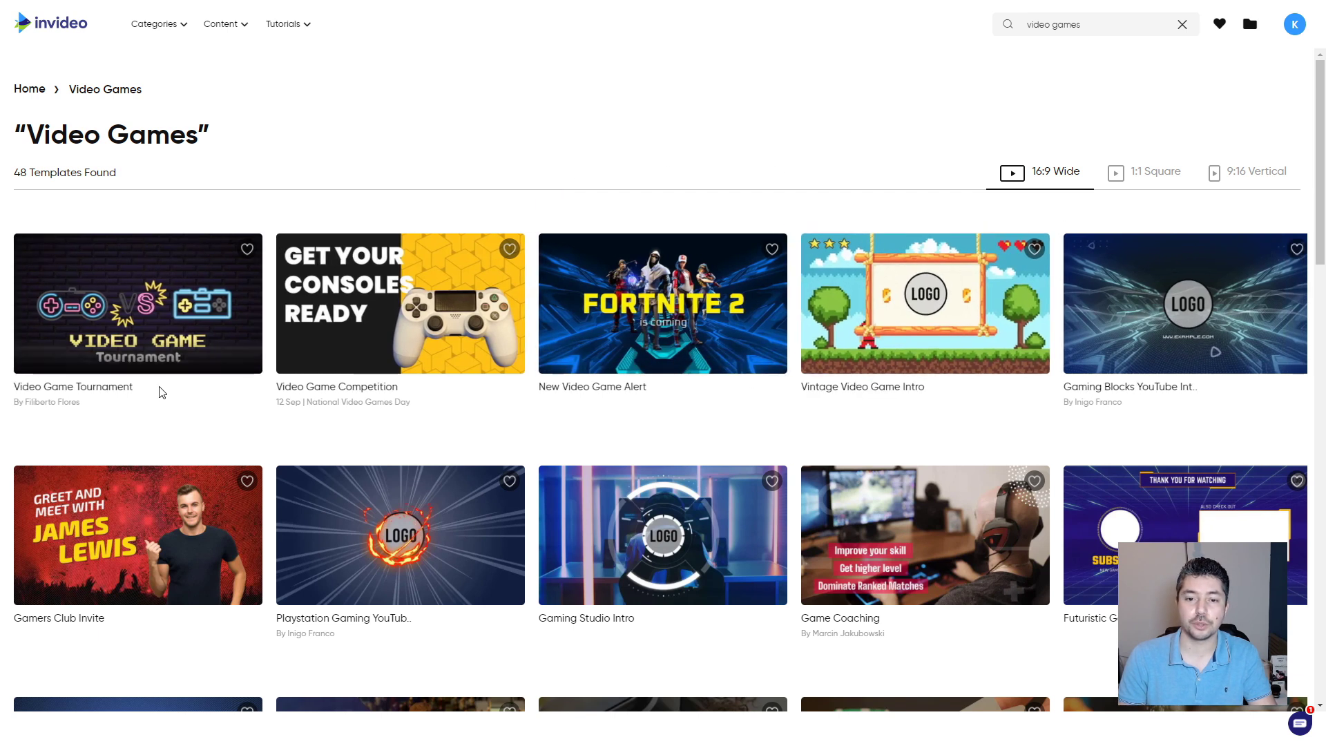
mouse_move(145, 307)
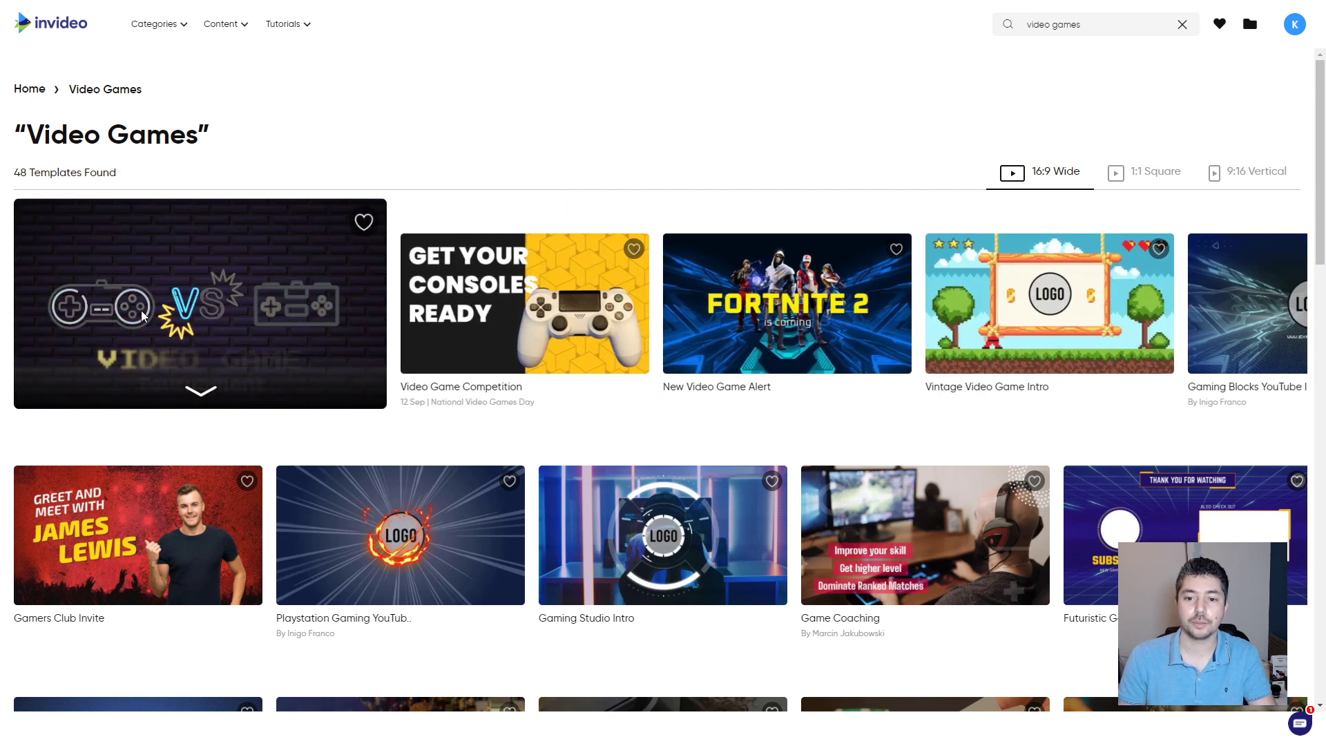
Return to the home page and extend the template search to "video games intro".
key("alt+Left")
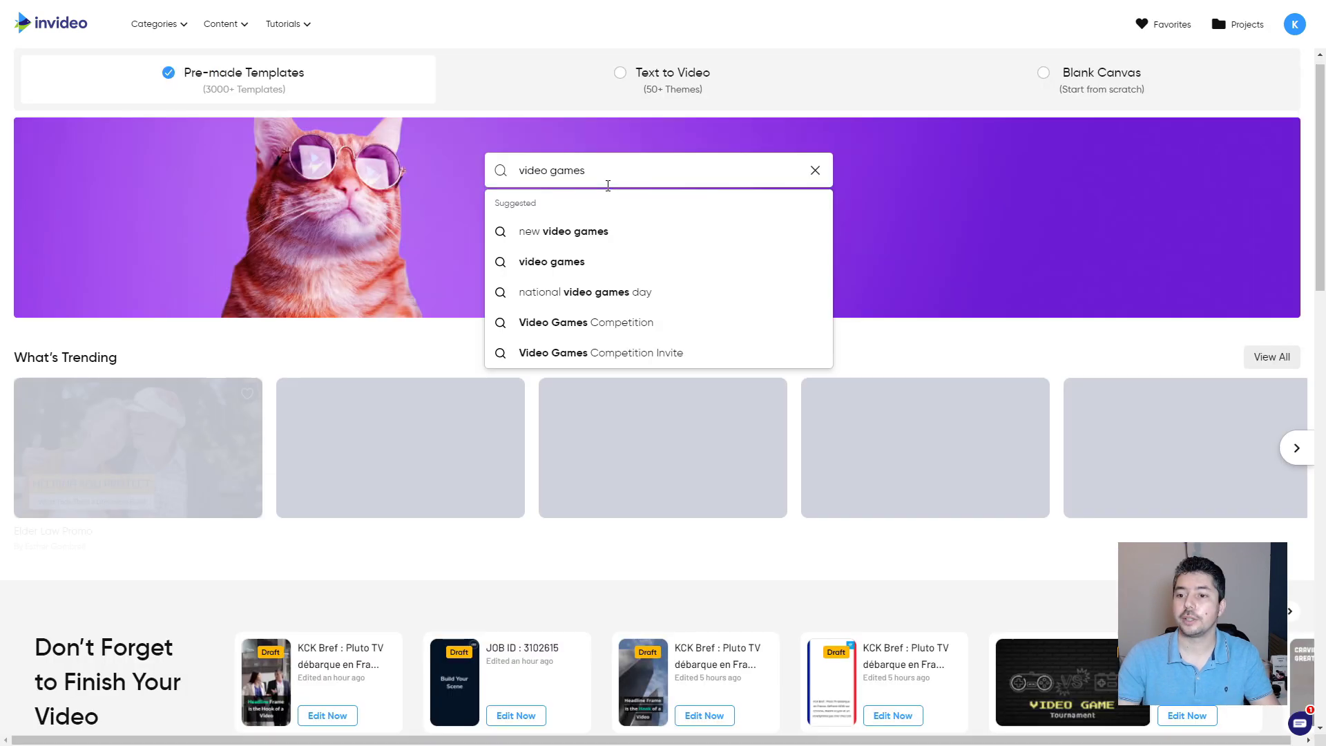
type("intro")
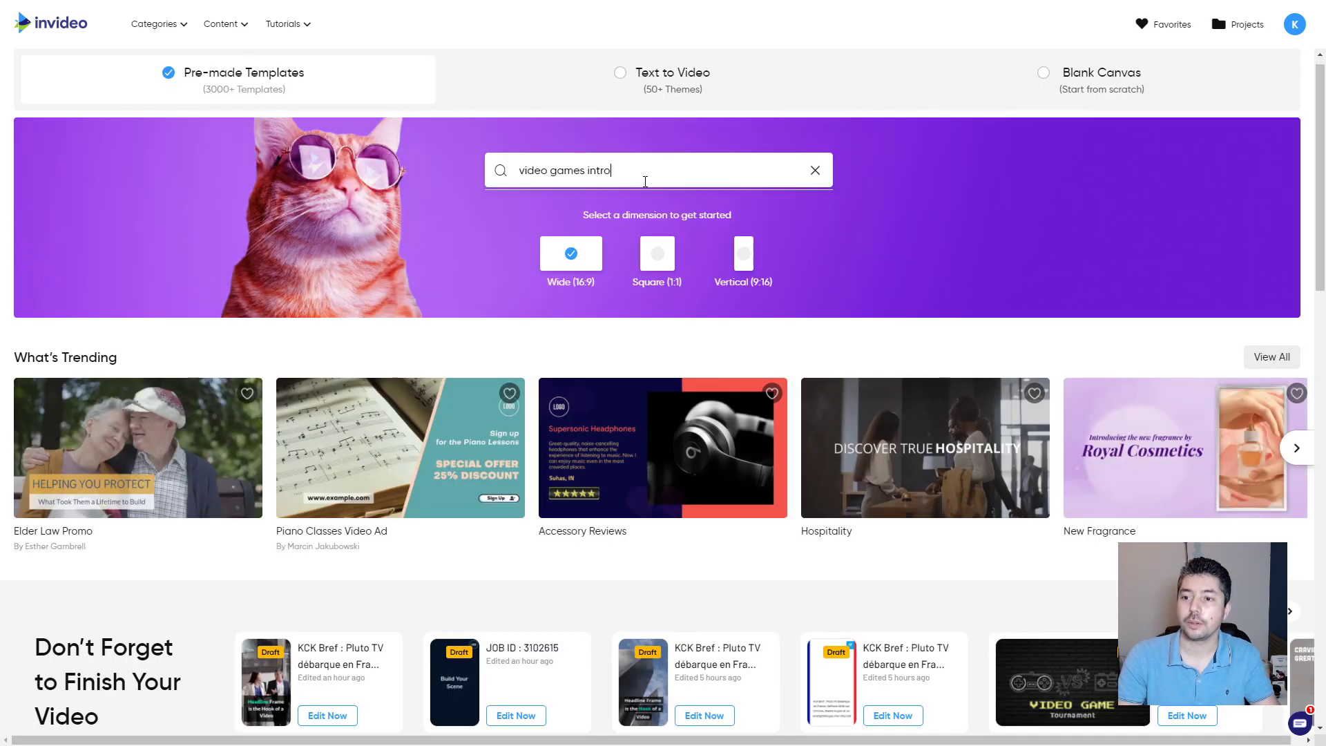
key("Return")
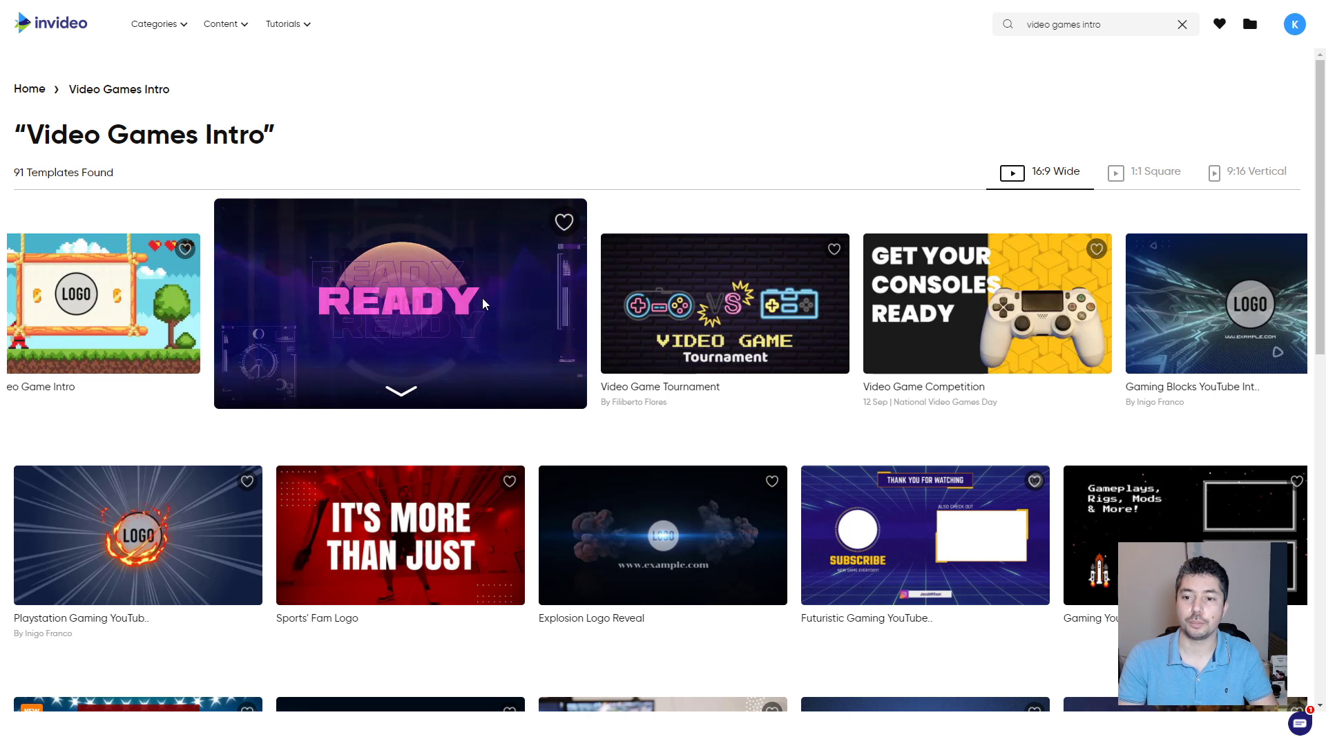
Return to the home page, search the templates for "facebook ads" and preview the Dental Ad template.
key("alt+Left")
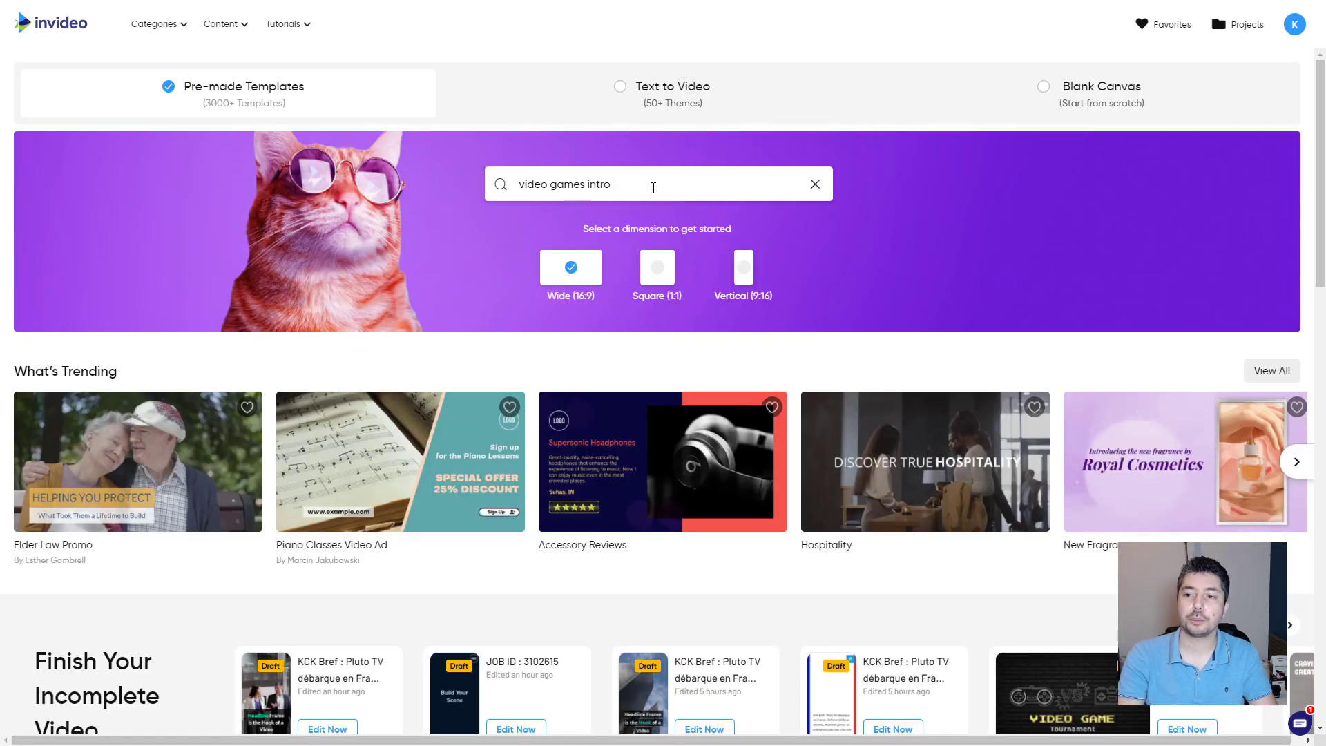
triple_click(631, 184)
type("facebook ads")
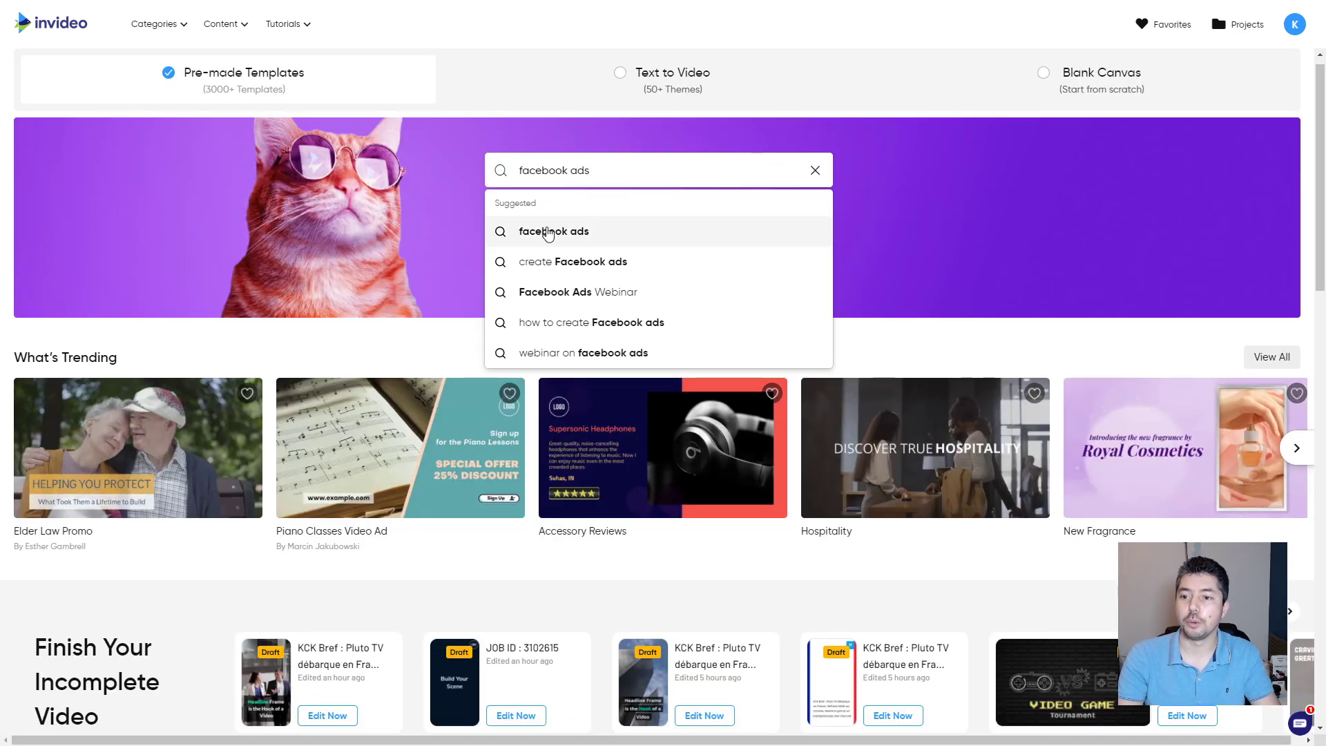
left_click(563, 234)
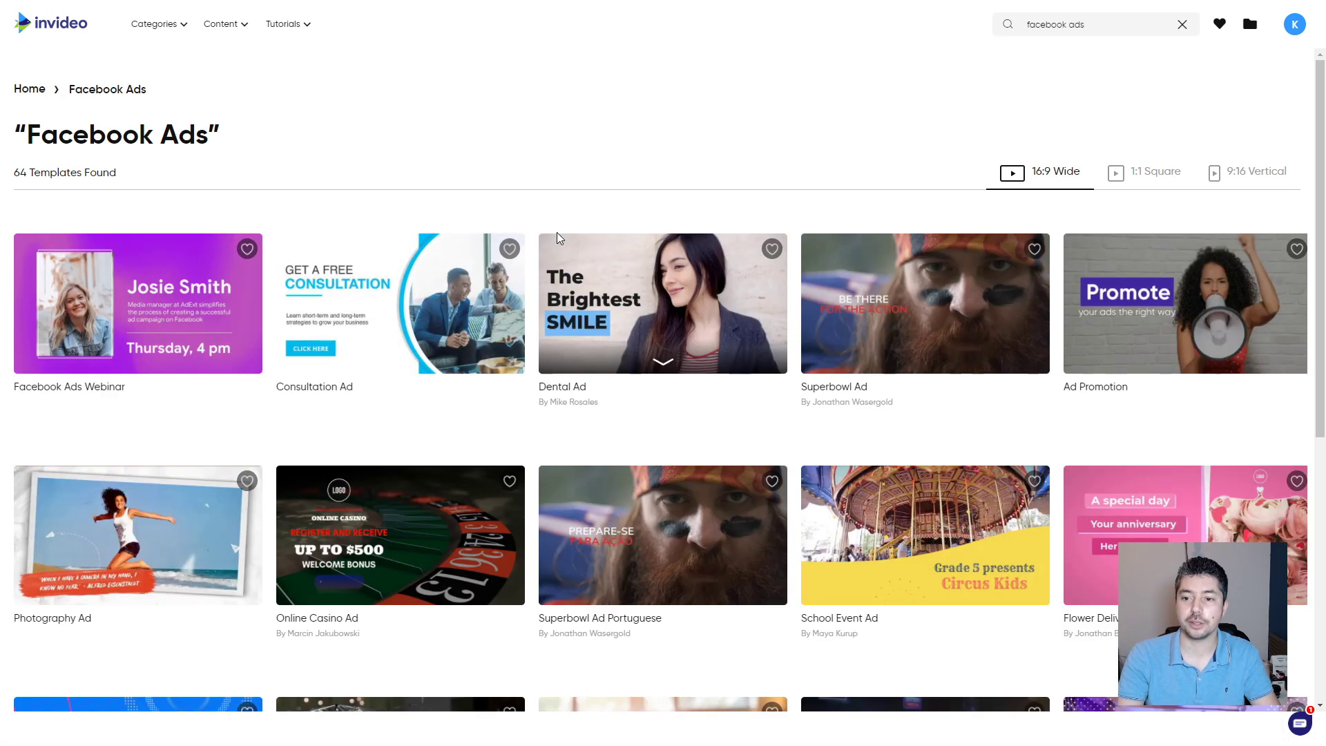
mouse_move(666, 293)
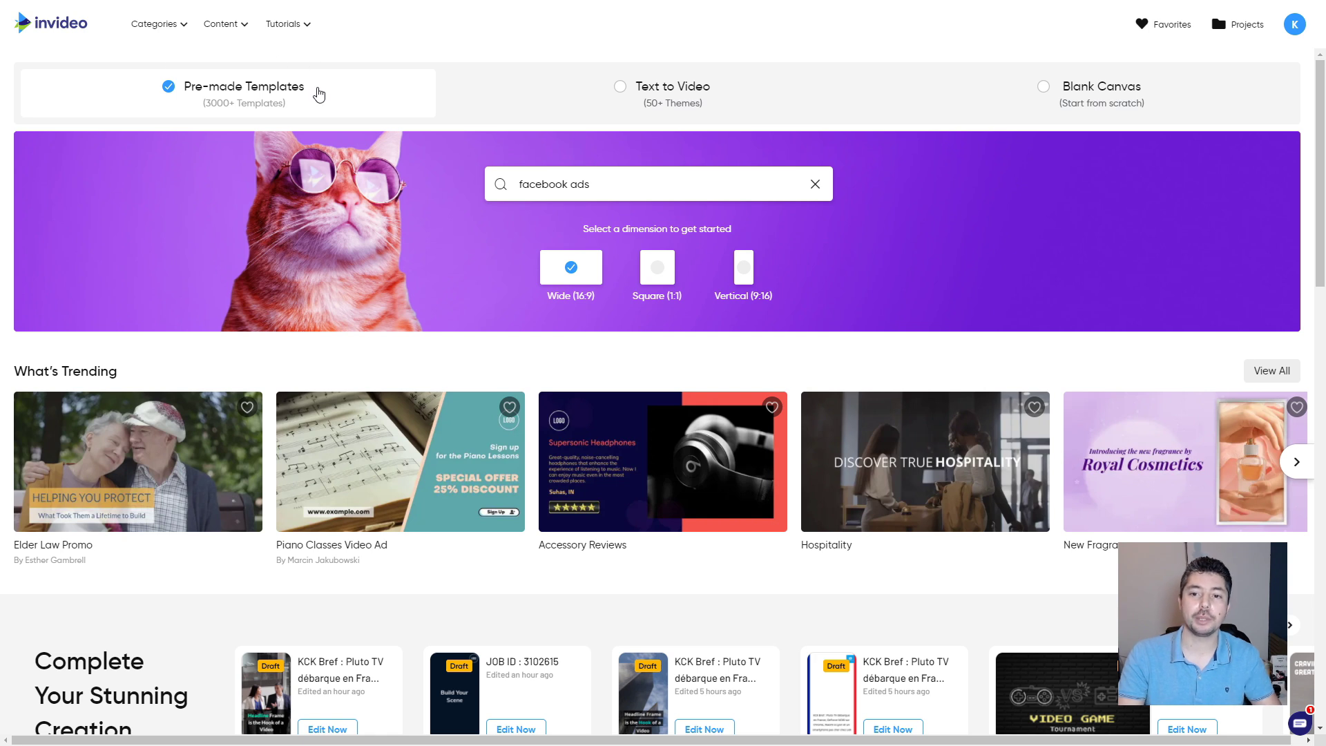
View the Text to Video and Blank Canvas starting options, ending on Pre-made Templates.
left_click(656, 112)
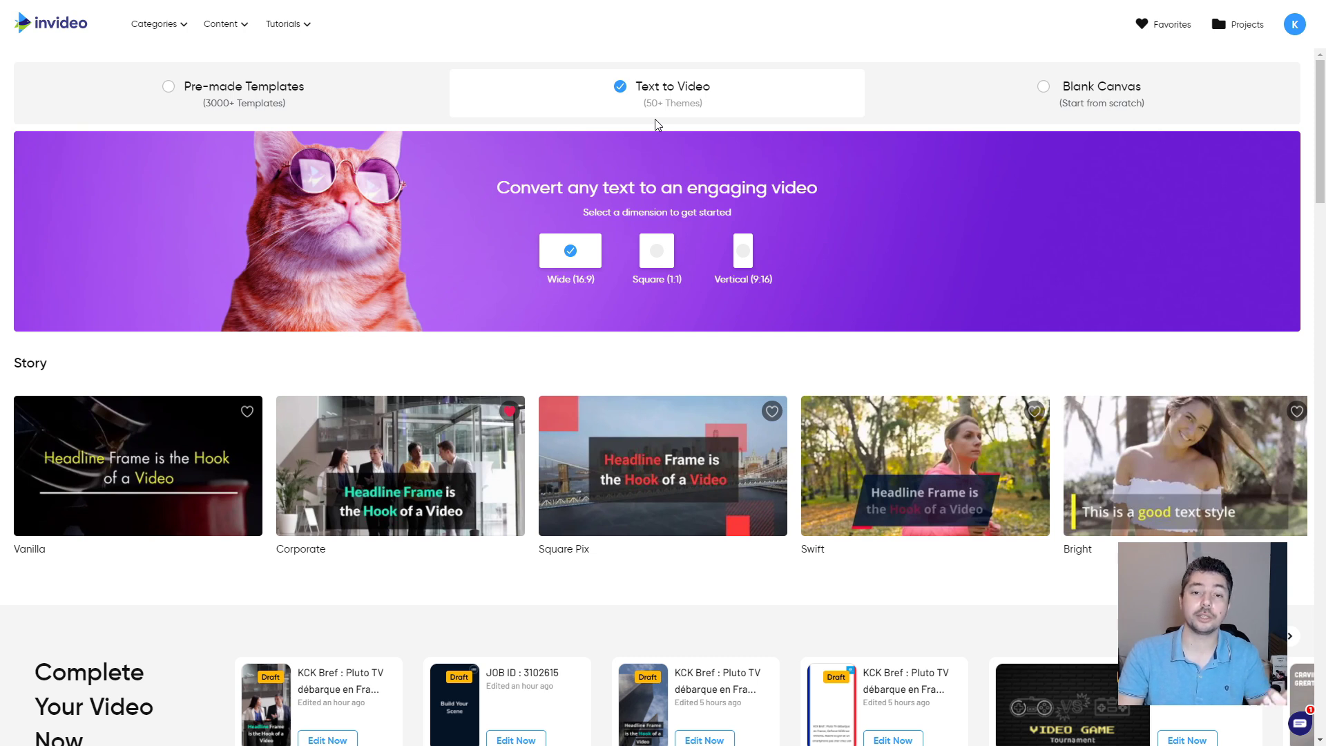
left_click(1044, 88)
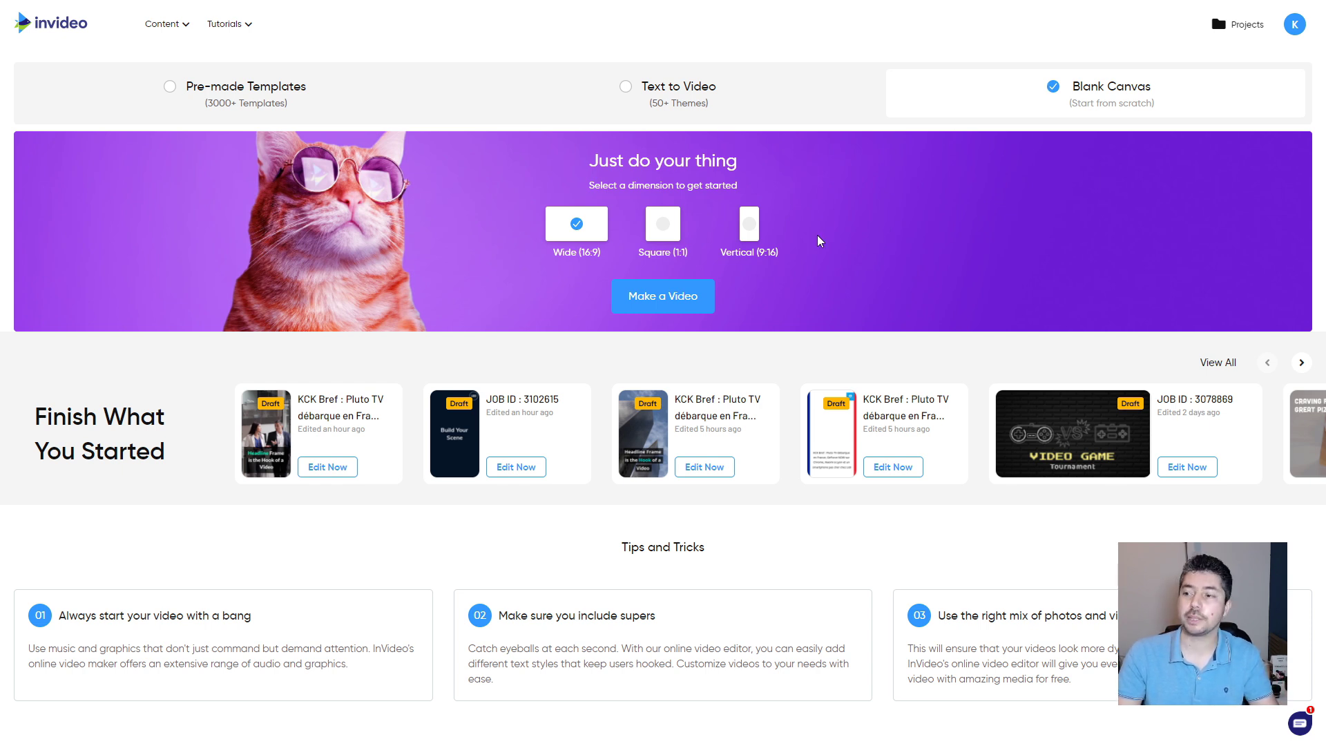
left_click(172, 91)
Search the templates for "intro gaming" and compare the 9:16 Vertical and 1:1 Square formats, ending on 16:9 Wide.
scroll(429, 354, "down", 1)
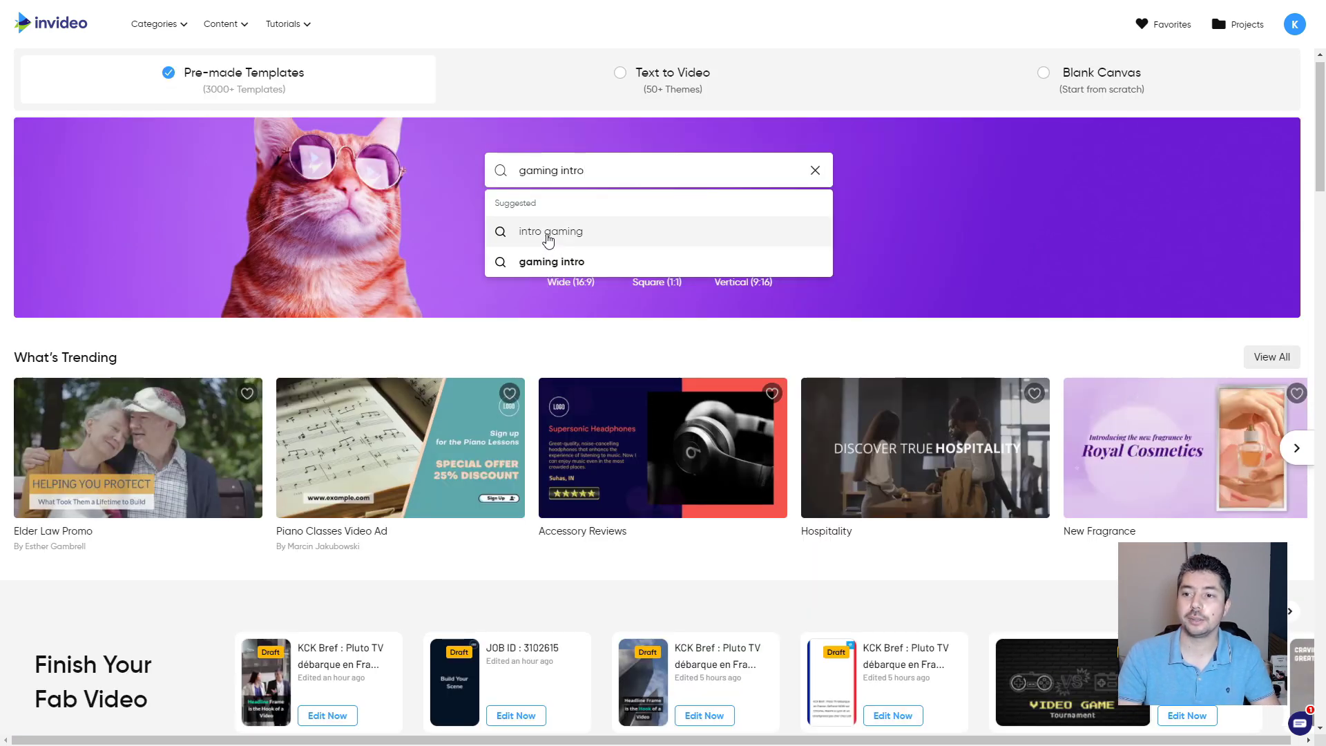
left_click(548, 235)
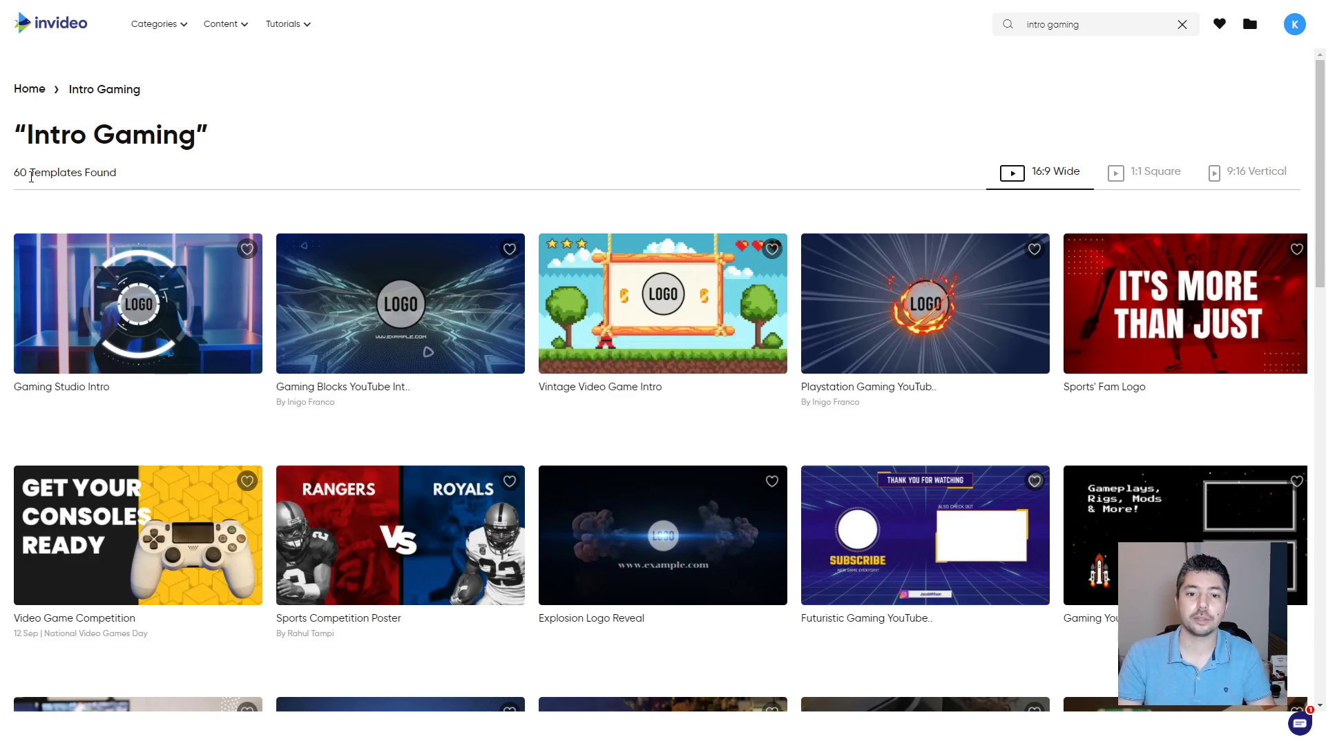
left_click(1261, 177)
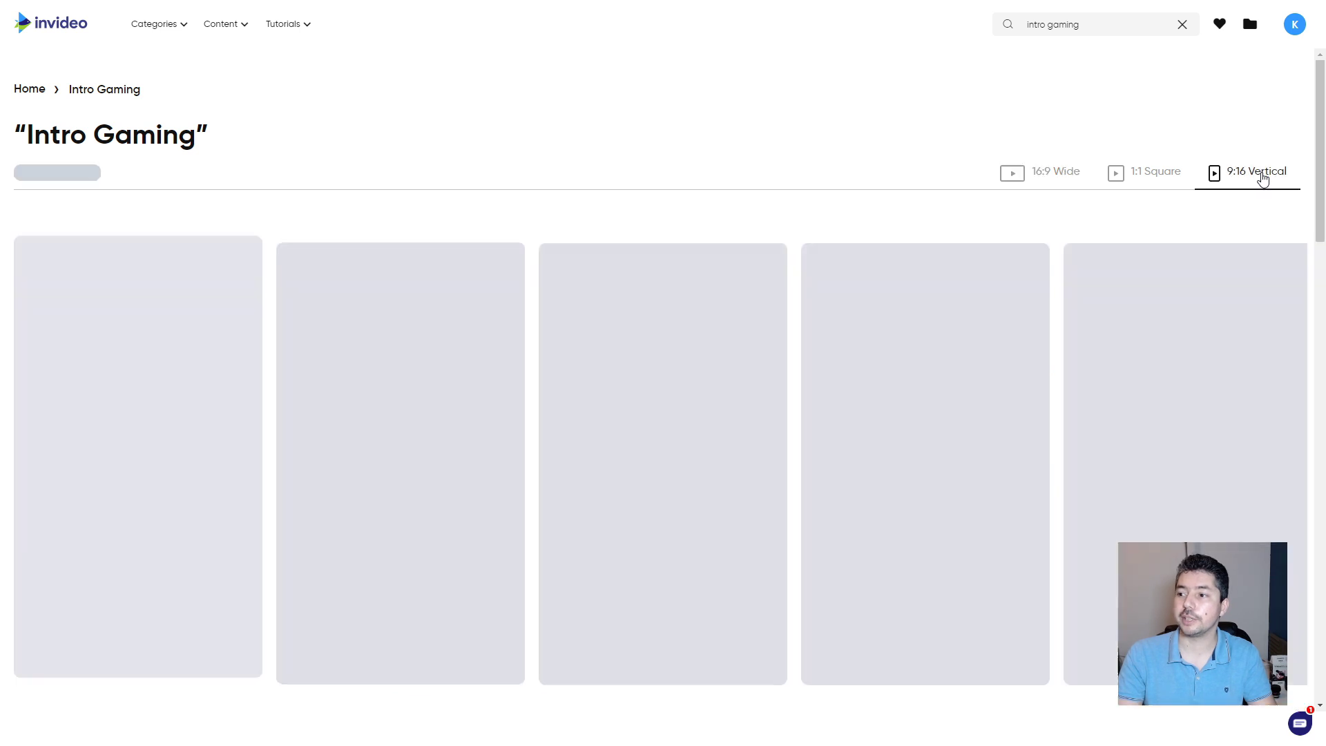
left_click(1147, 178)
left_click(1019, 173)
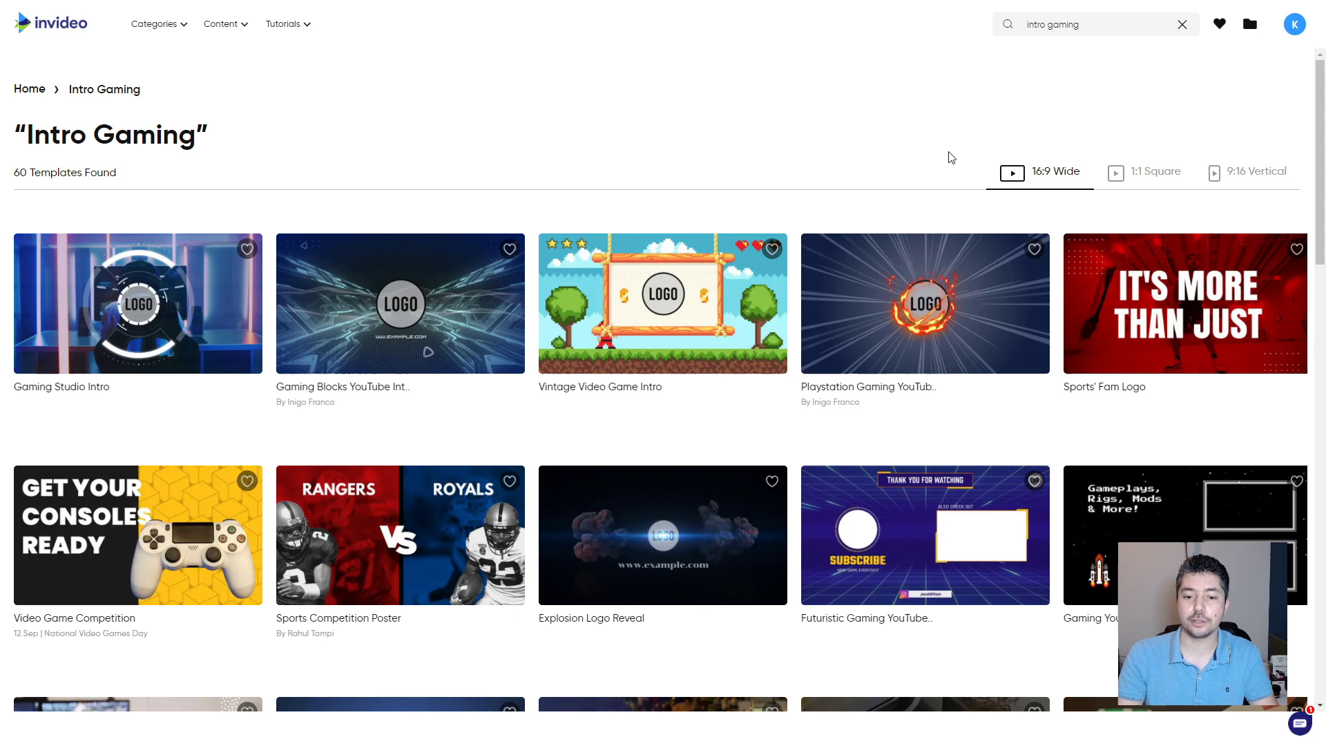
scroll(375, 308, "down", 4)
mouse_move(375, 308)
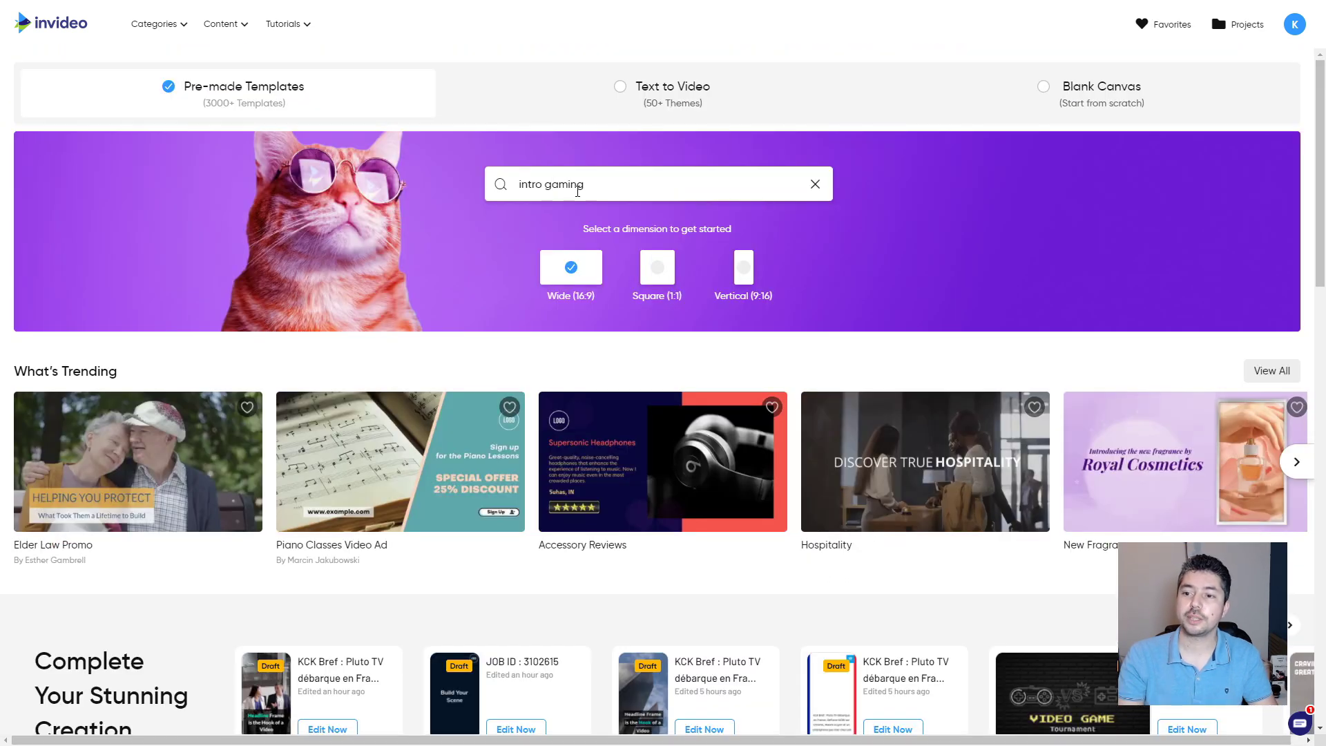
Change the home page template search to "intro video games" and run it.
left_click_drag(594, 190, 547, 185)
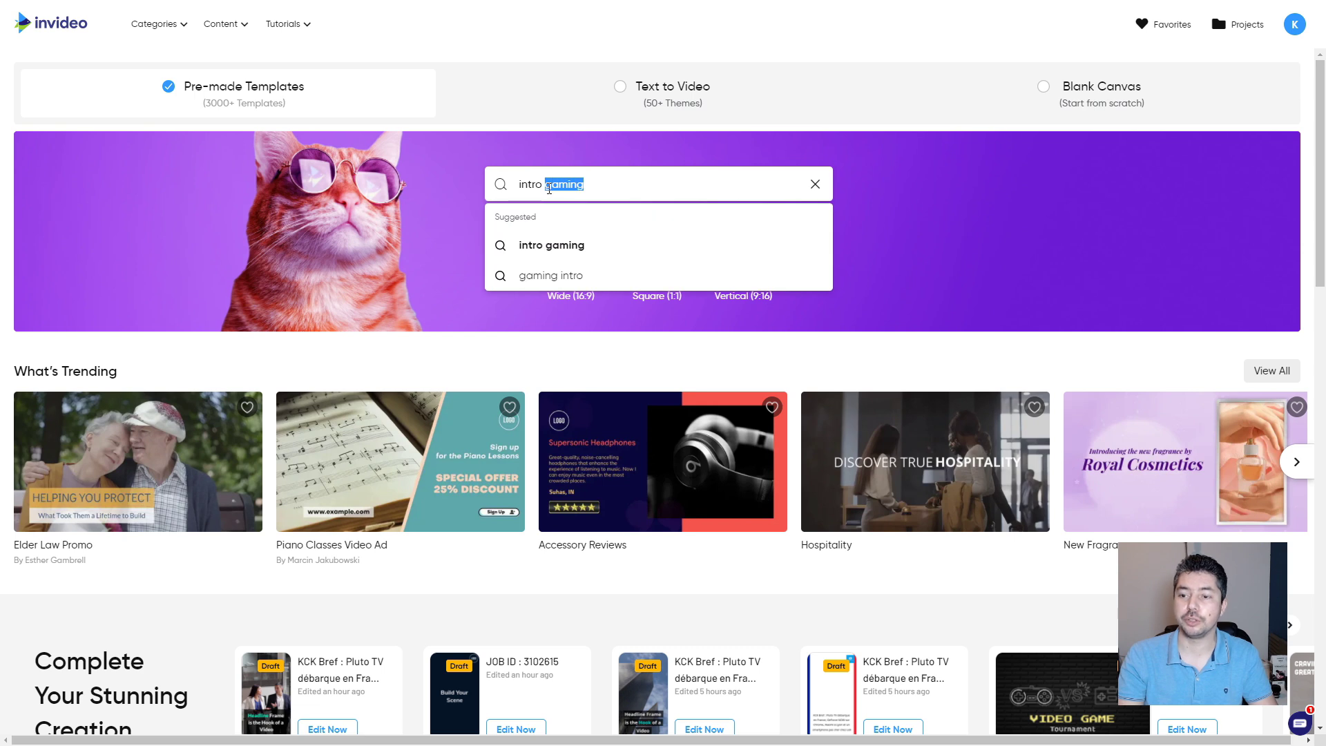
type("video games")
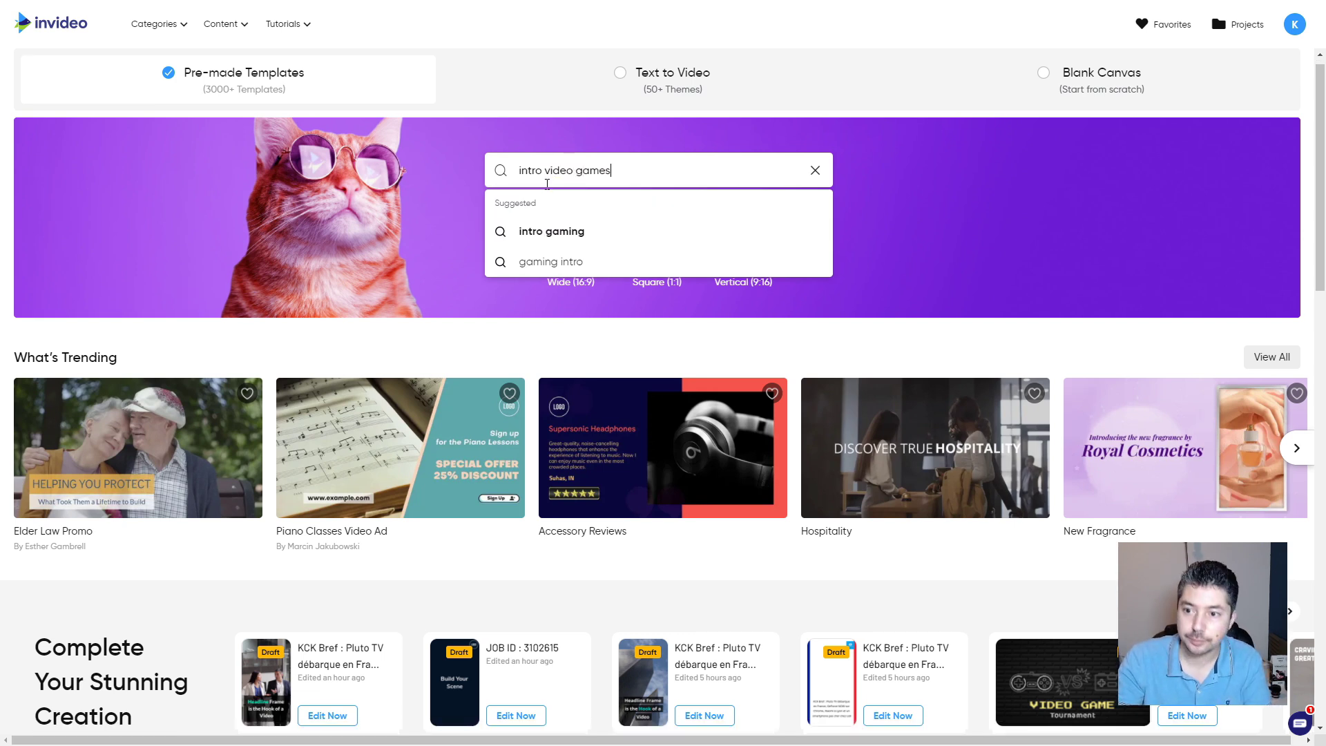
key("Return")
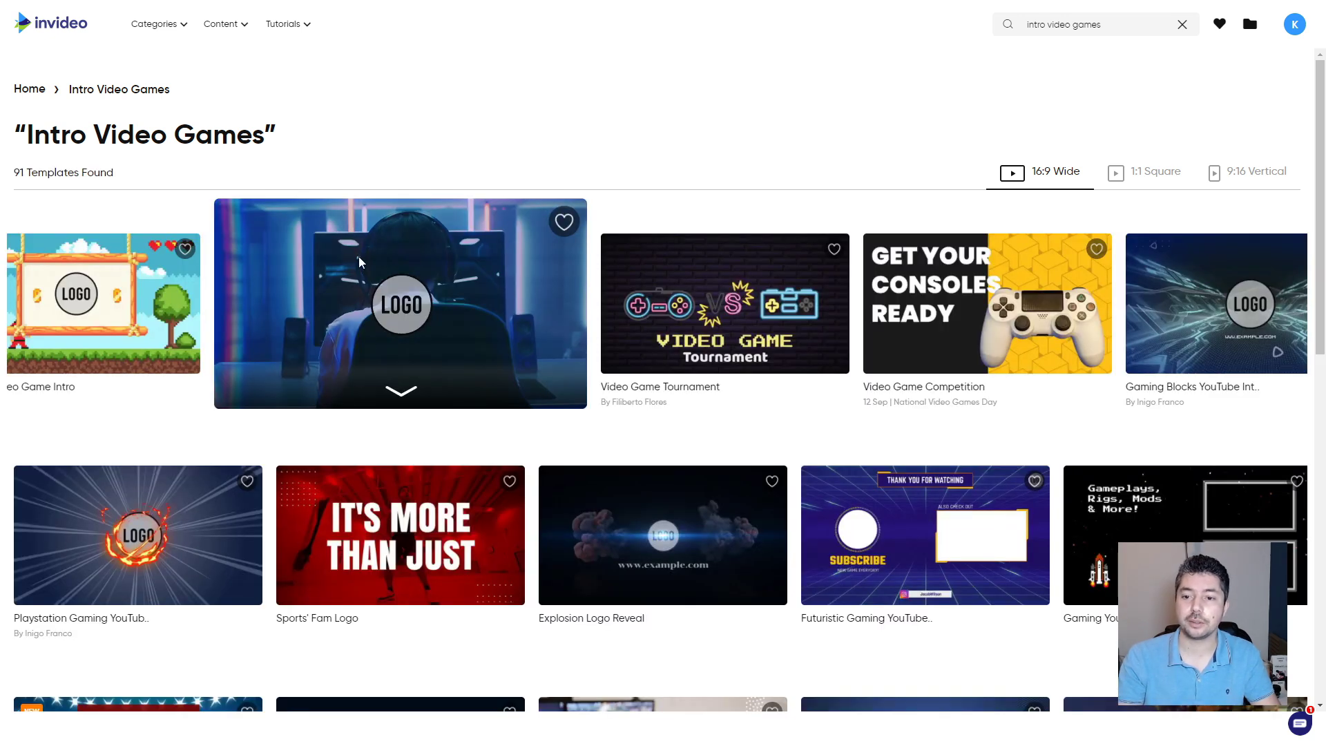
Mark the gaming setup logo template as a favourite and open it as a project in the editor.
left_click(564, 222)
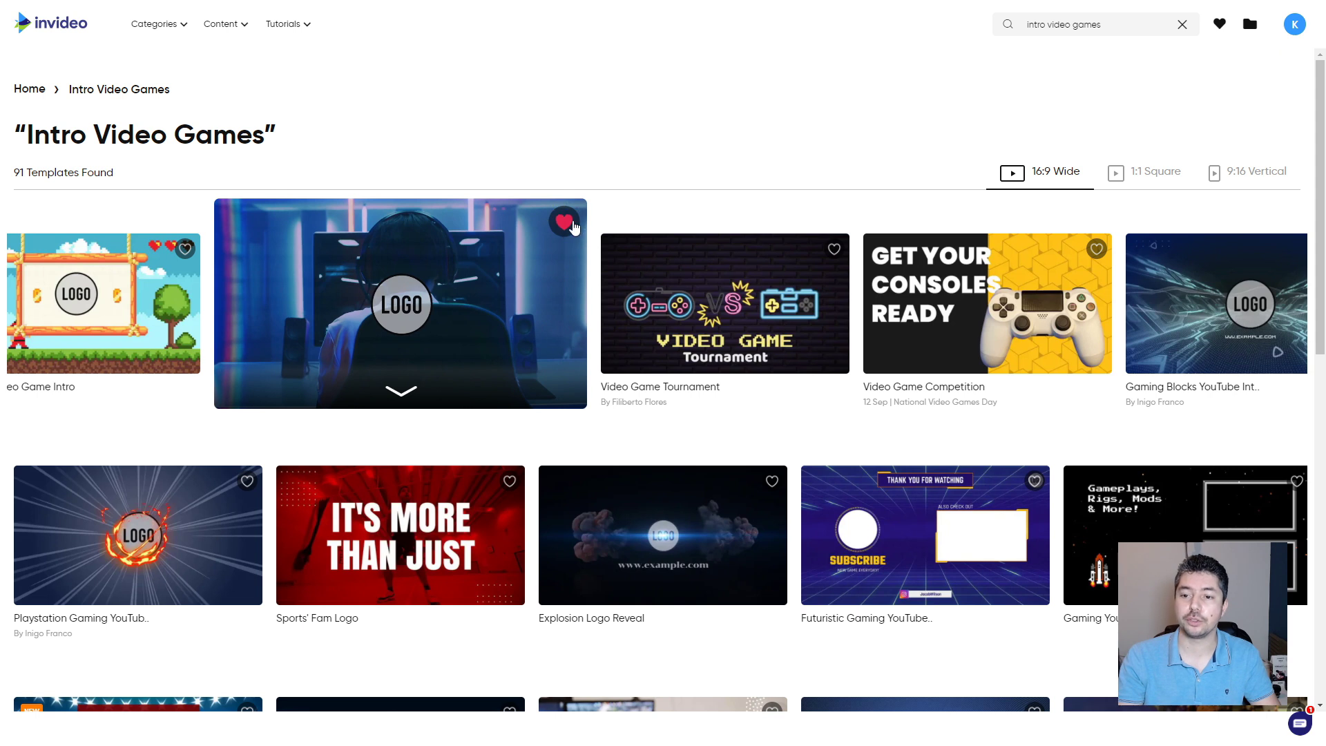
left_click(442, 291)
left_click(851, 519)
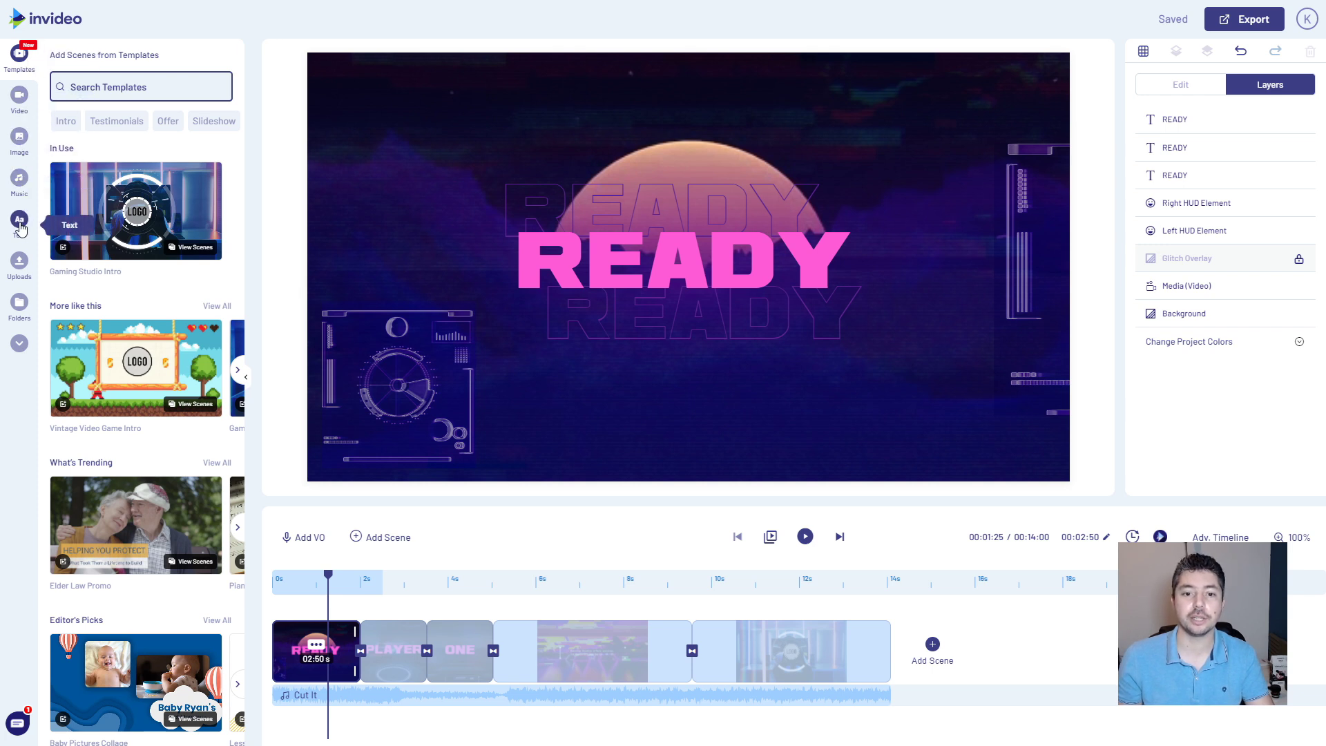
Reveal the remaining asset categories and select the pink READY title to view its editing options.
left_click(18, 343)
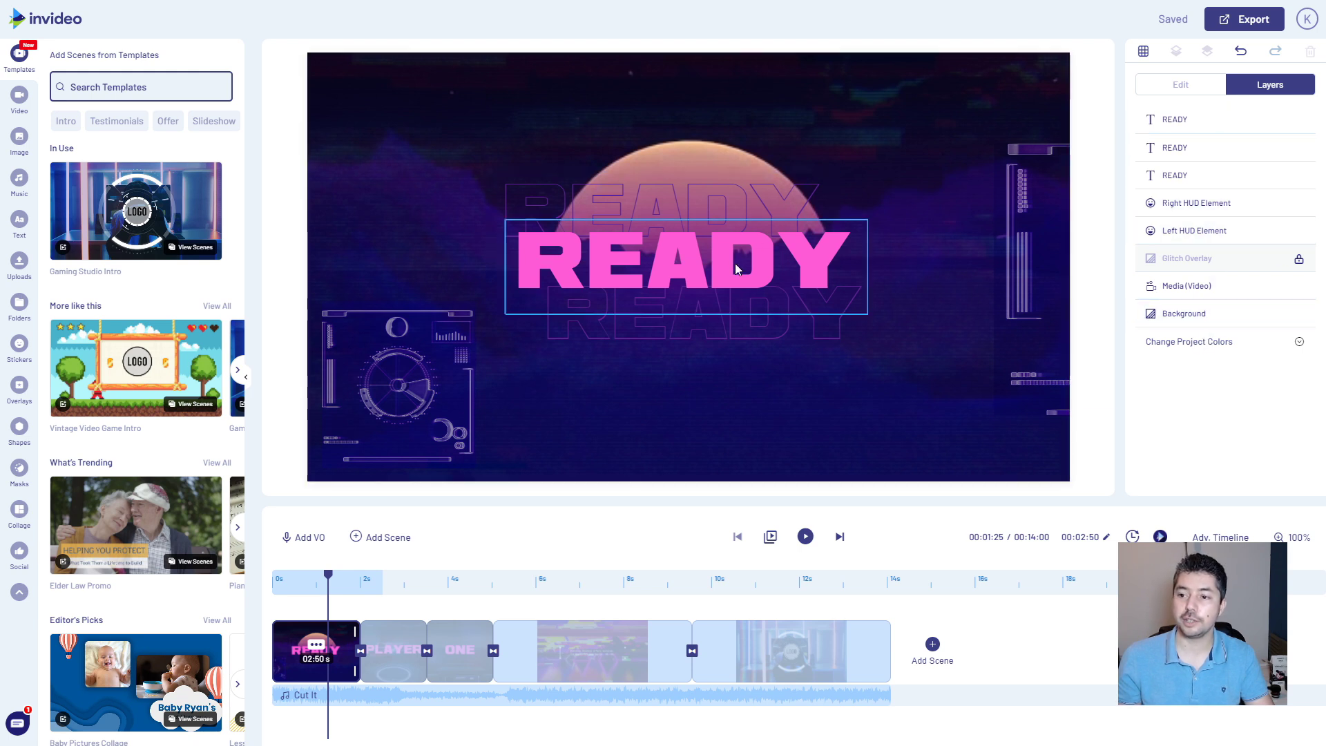
left_click(804, 264)
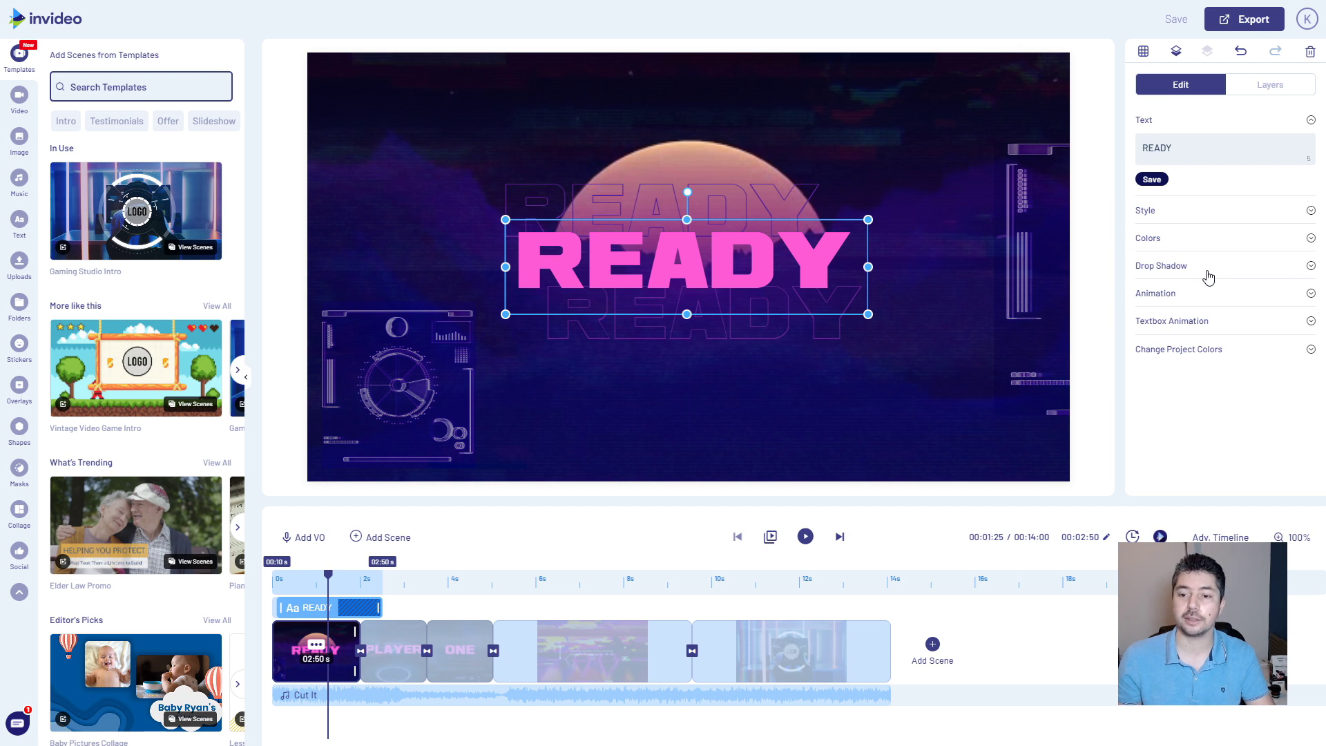
Go to the final scene and enlarge the centred logo image until it nearly spans the white ring graphic.
left_click_drag(297, 579, 847, 579)
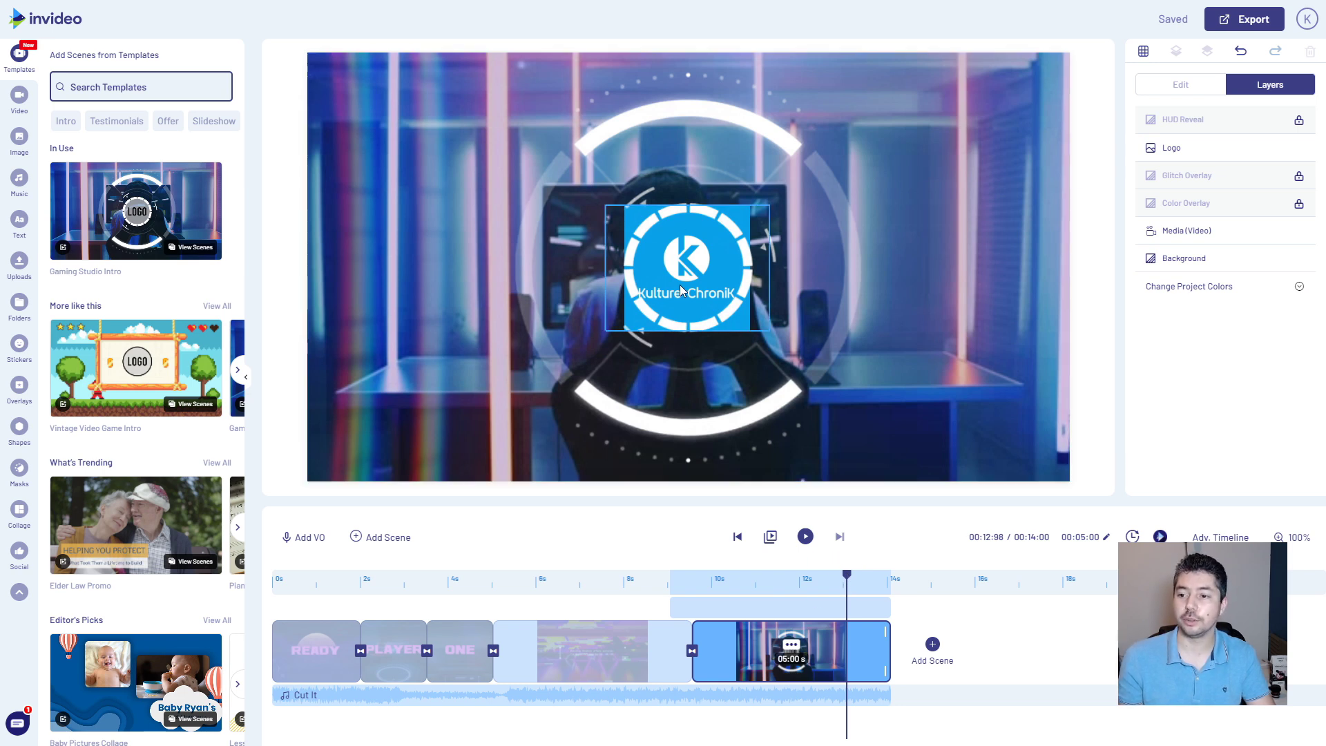
left_click_drag(680, 285, 597, 264)
left_click(1050, 287)
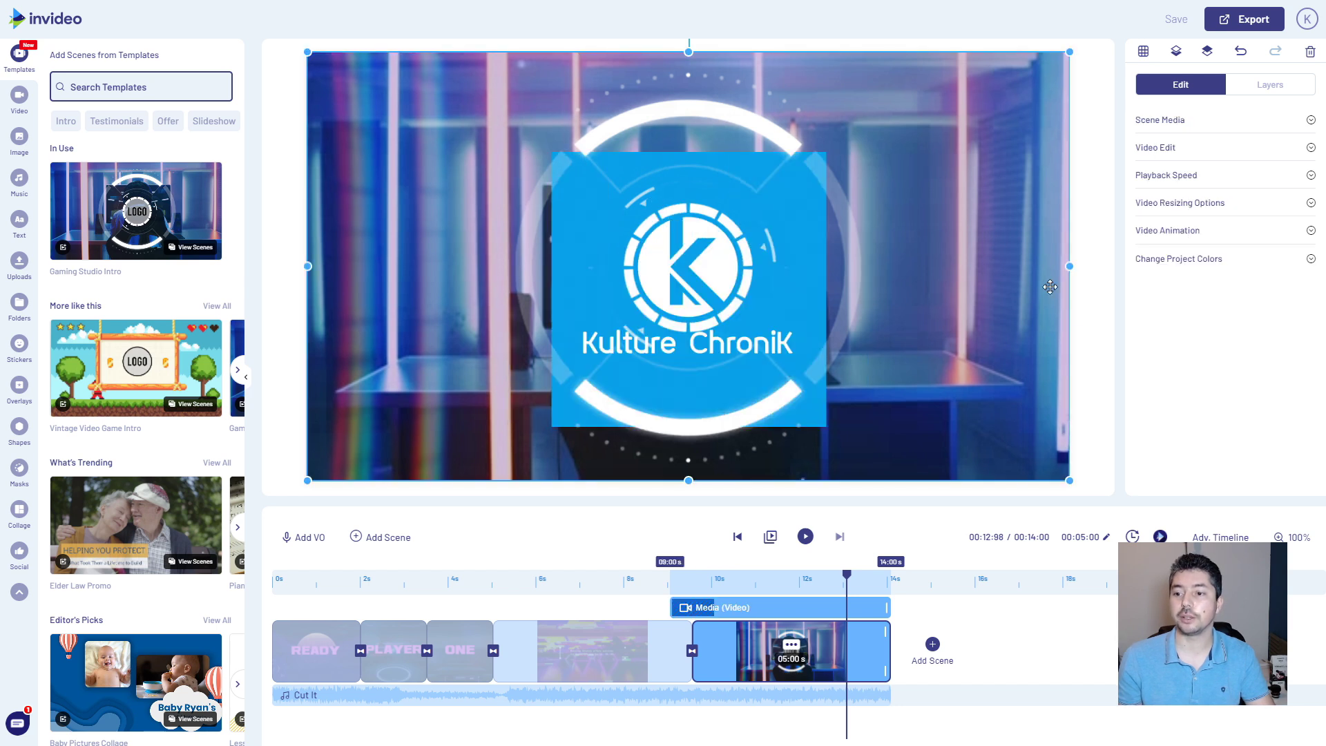
mouse_move(712, 290)
left_mouse_down()
mouse_move(777, 296)
mouse_move(716, 317)
mouse_move(722, 273)
left_mouse_up()
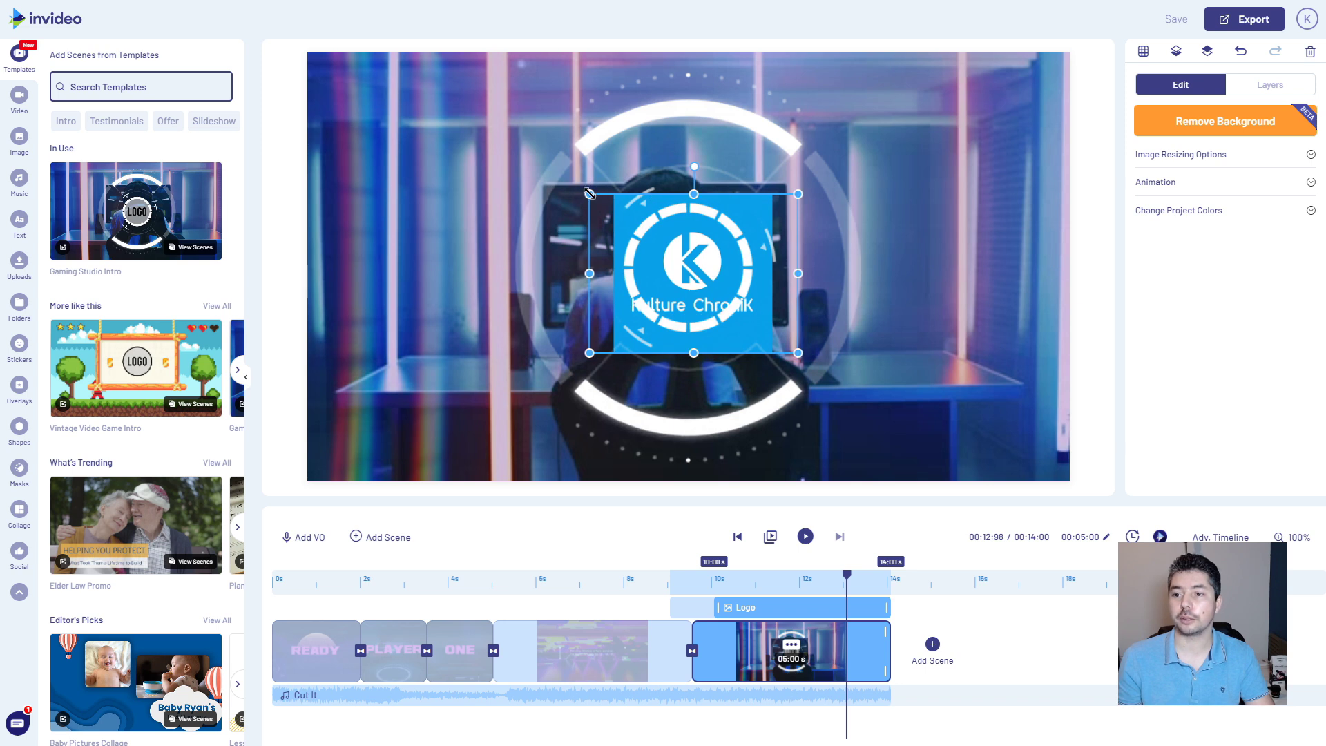
left_click(589, 193)
Shorten the ONE scene to 02:43 s, check the final scene and return to the first scene.
left_click_drag(847, 574, 276, 572)
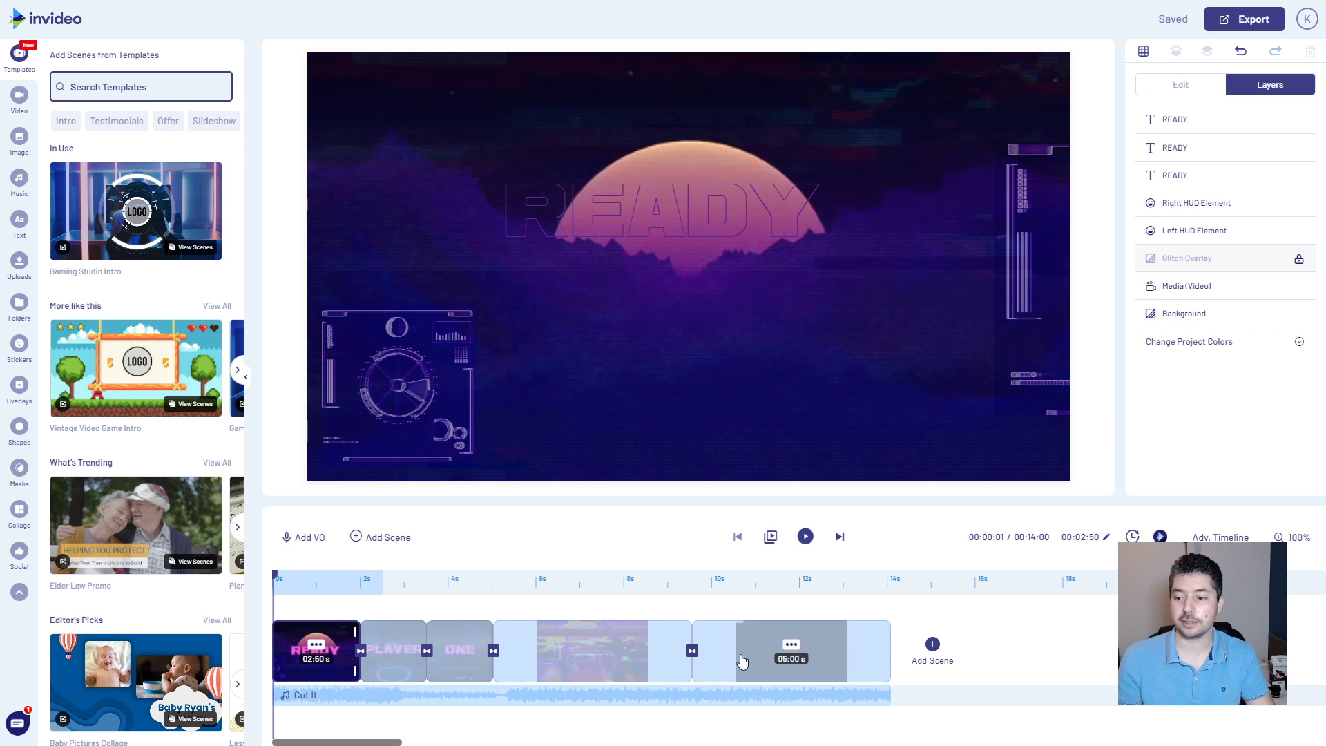
left_click(478, 668)
left_click_drag(490, 674, 485, 674)
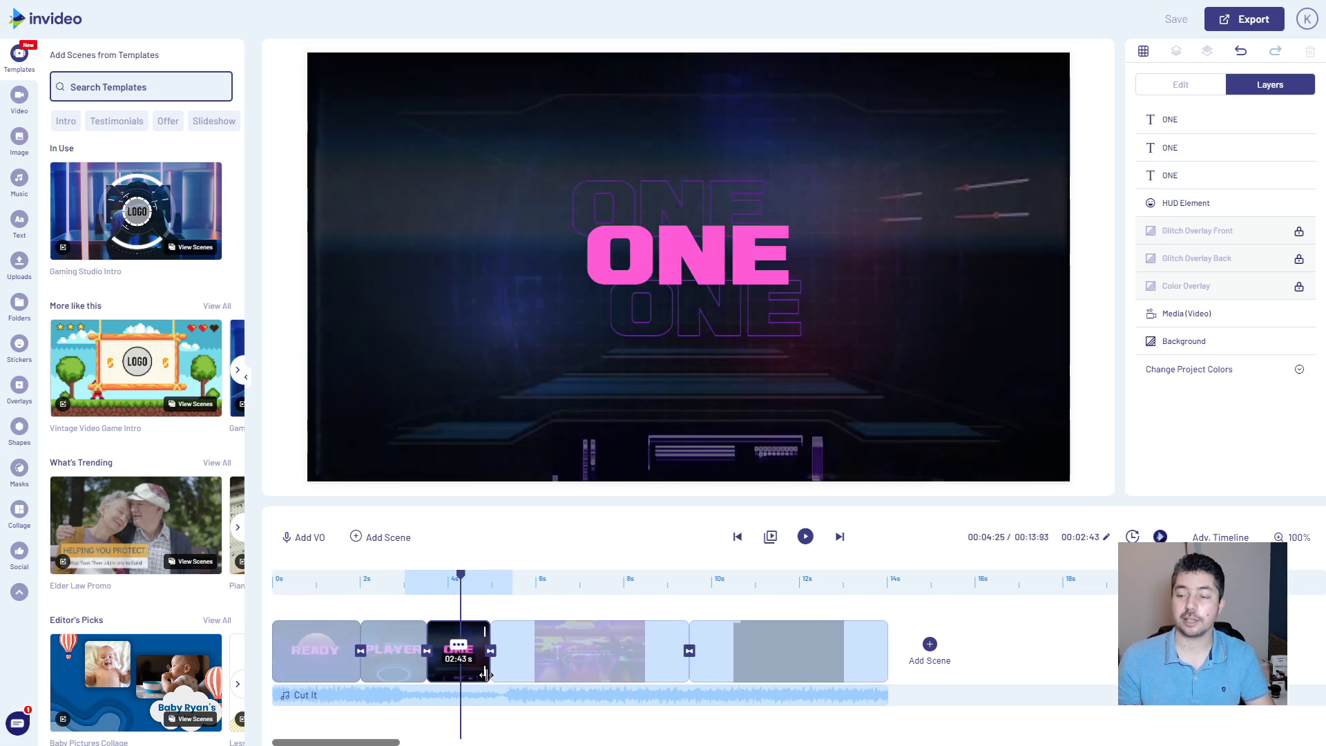
left_click(752, 664)
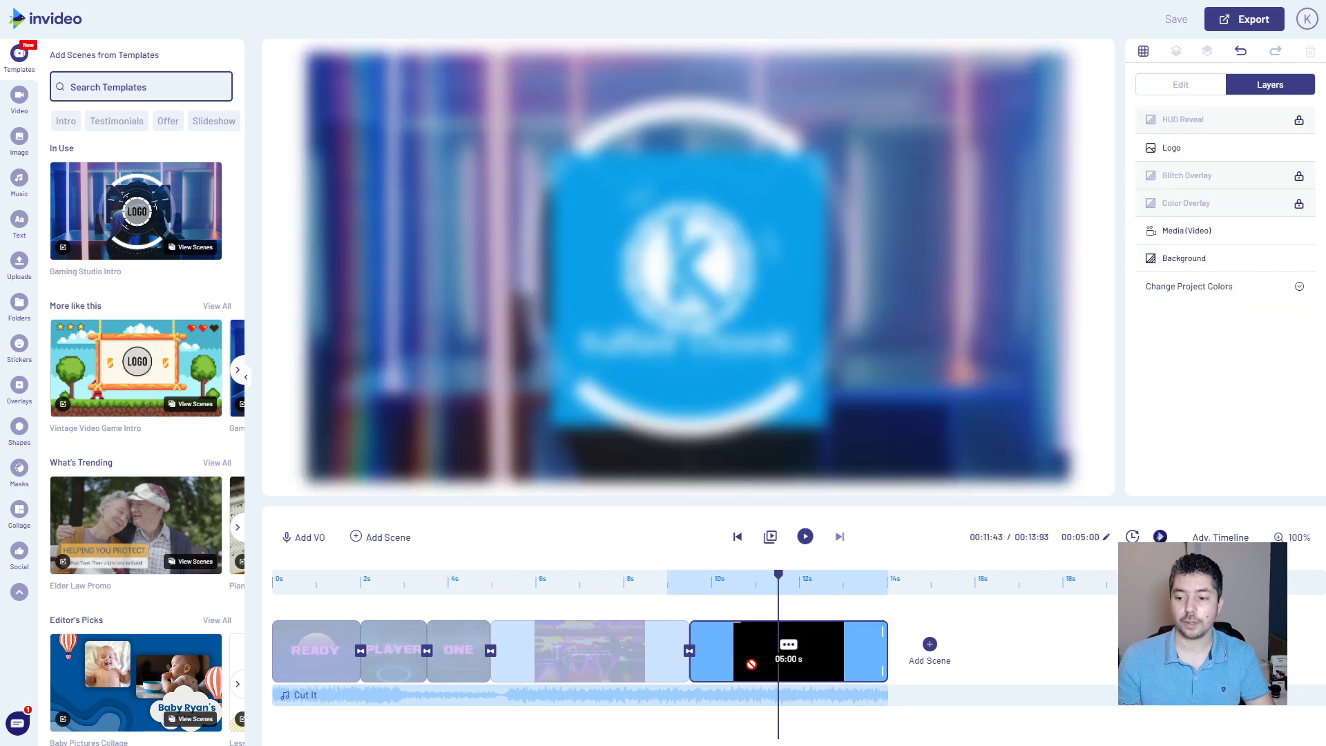
left_click(447, 670)
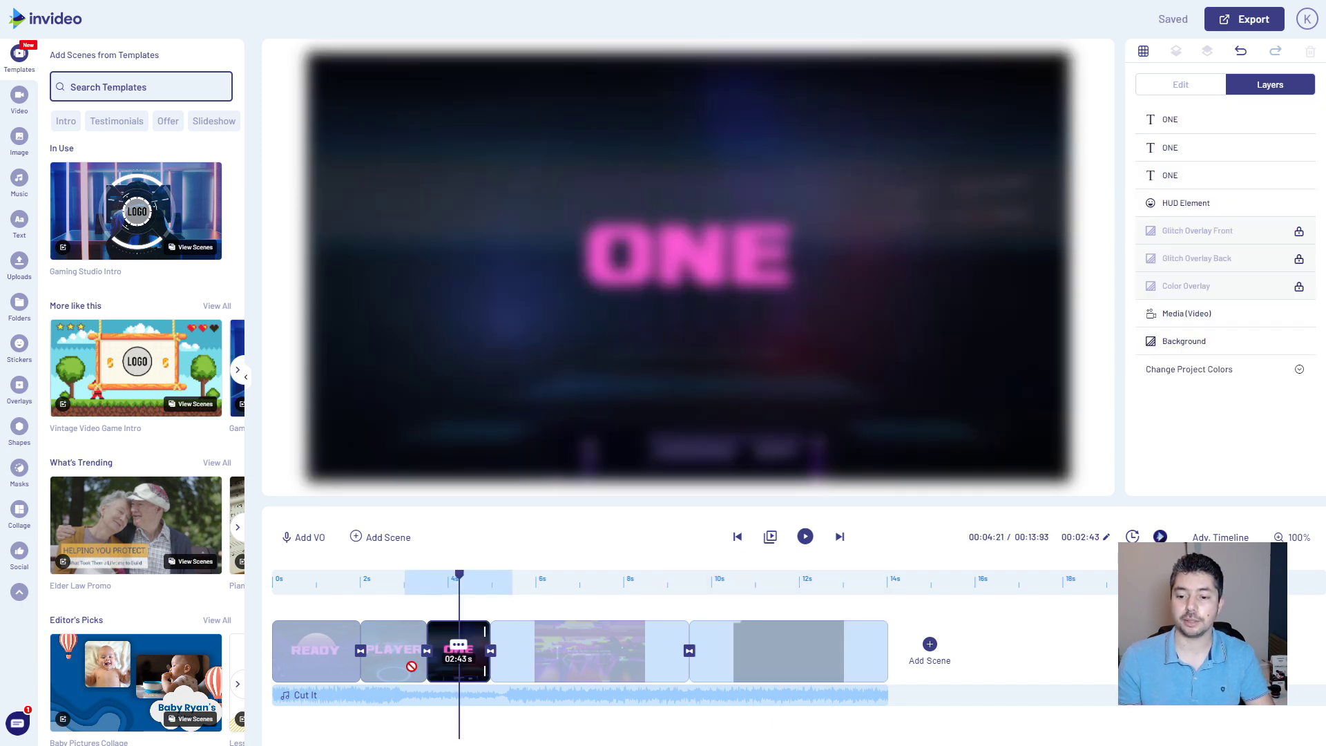
left_click(394, 709)
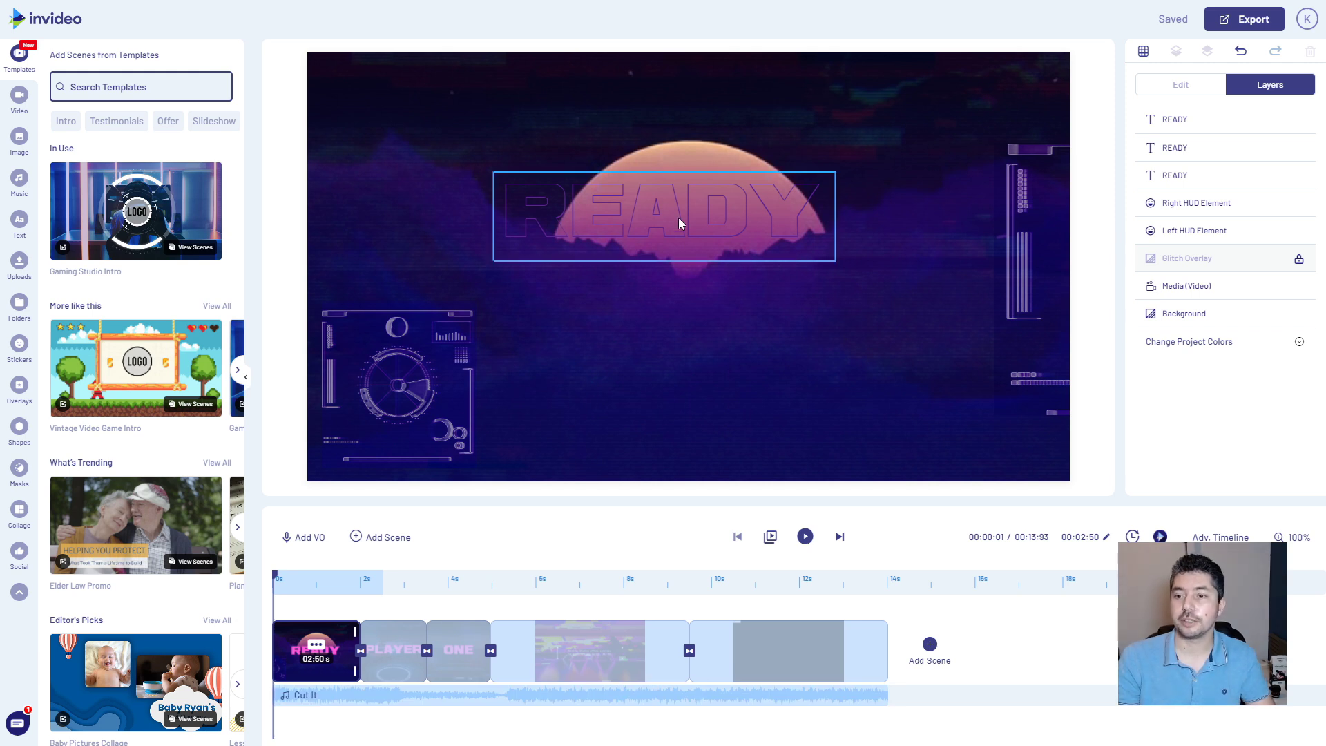
Replace the upper outlined READY text in the first scene with PRET.
left_click(736, 213)
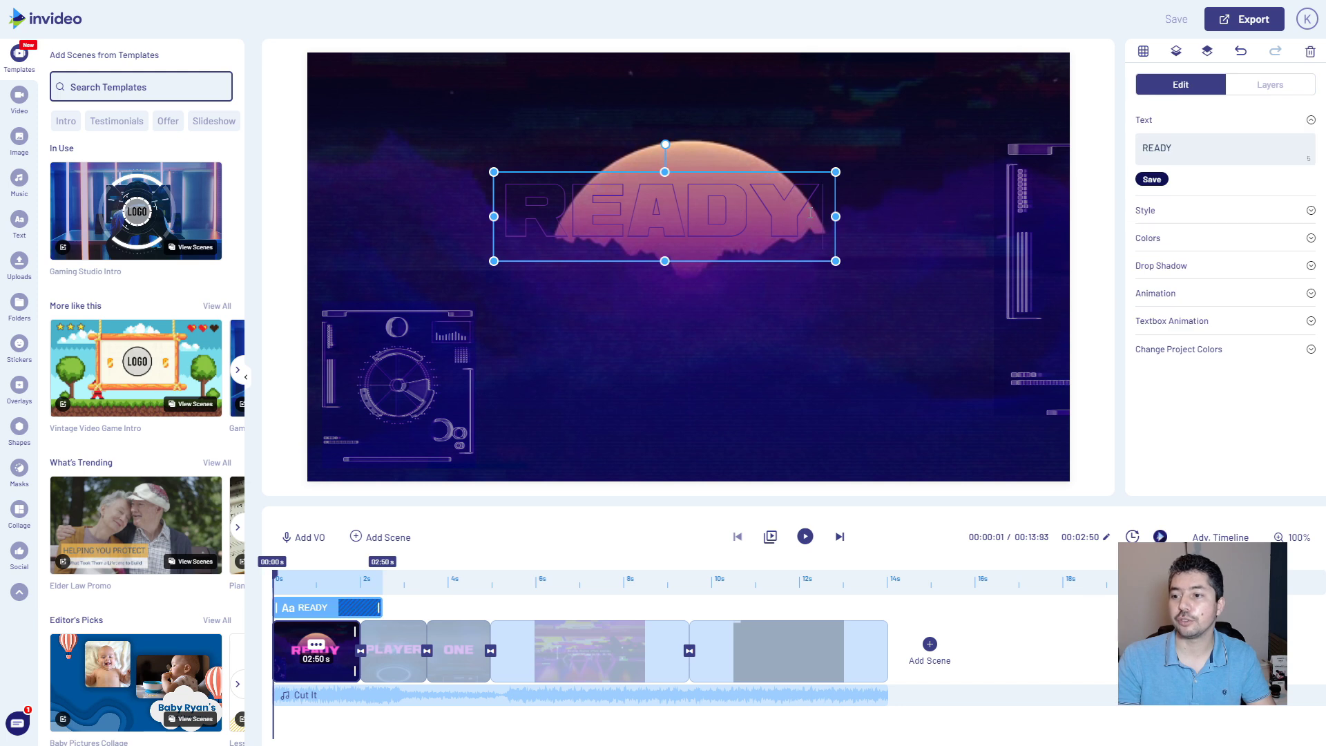
left_click_drag(816, 217, 524, 226)
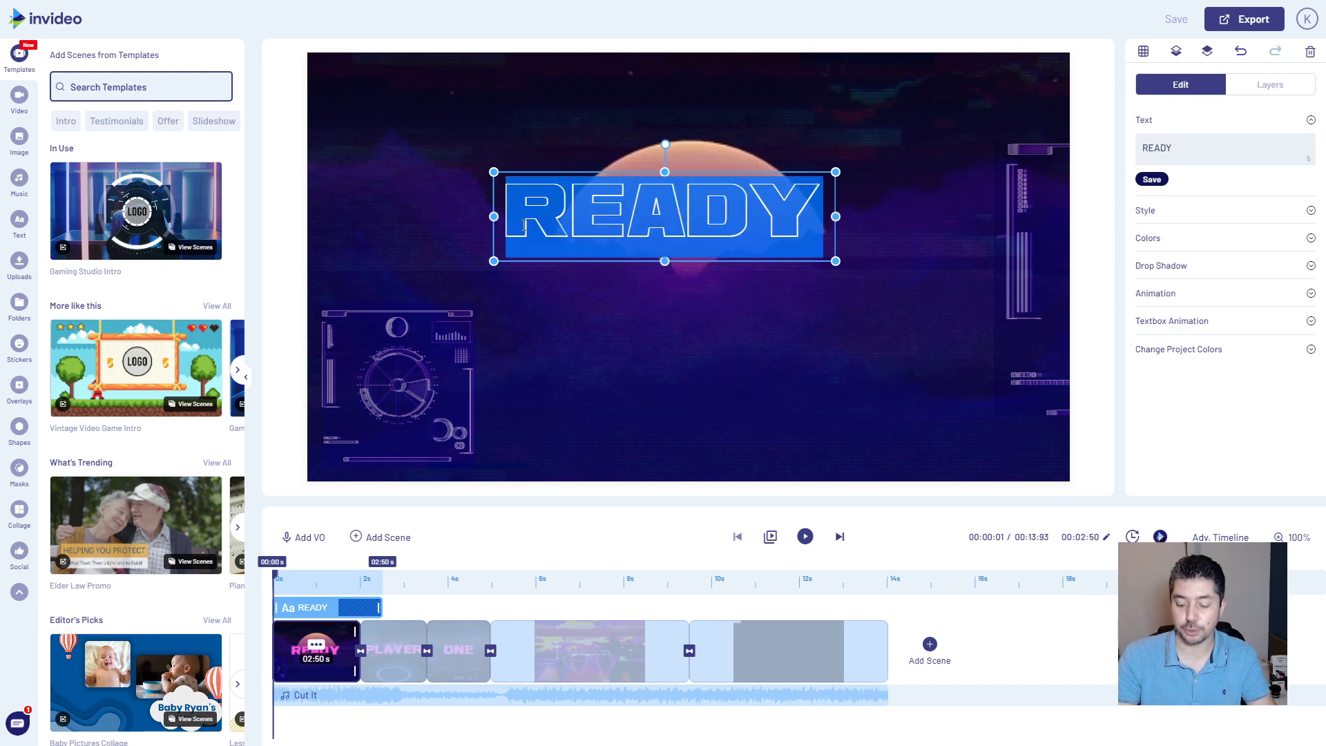
type("PRET")
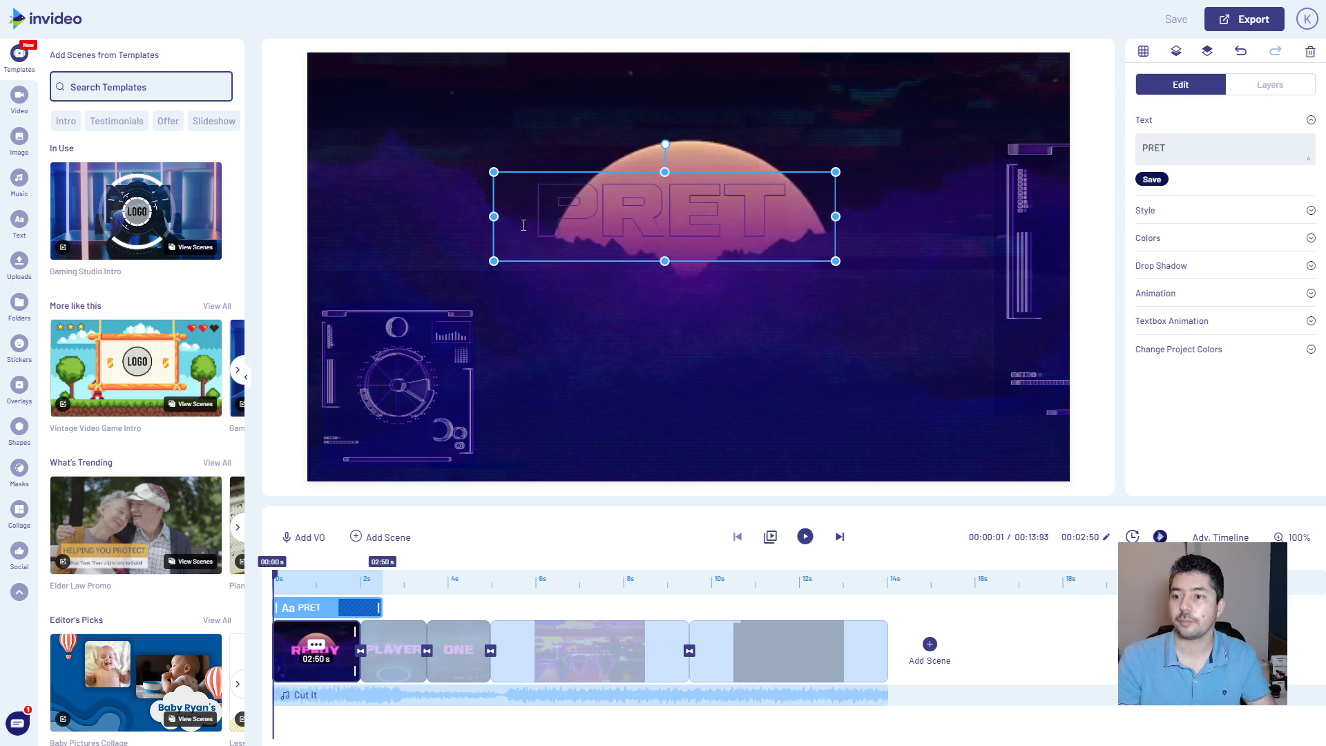
Apply the Ashoutline font to the upper PRET text and change its text colour to a brighter purple.
double_click(704, 203)
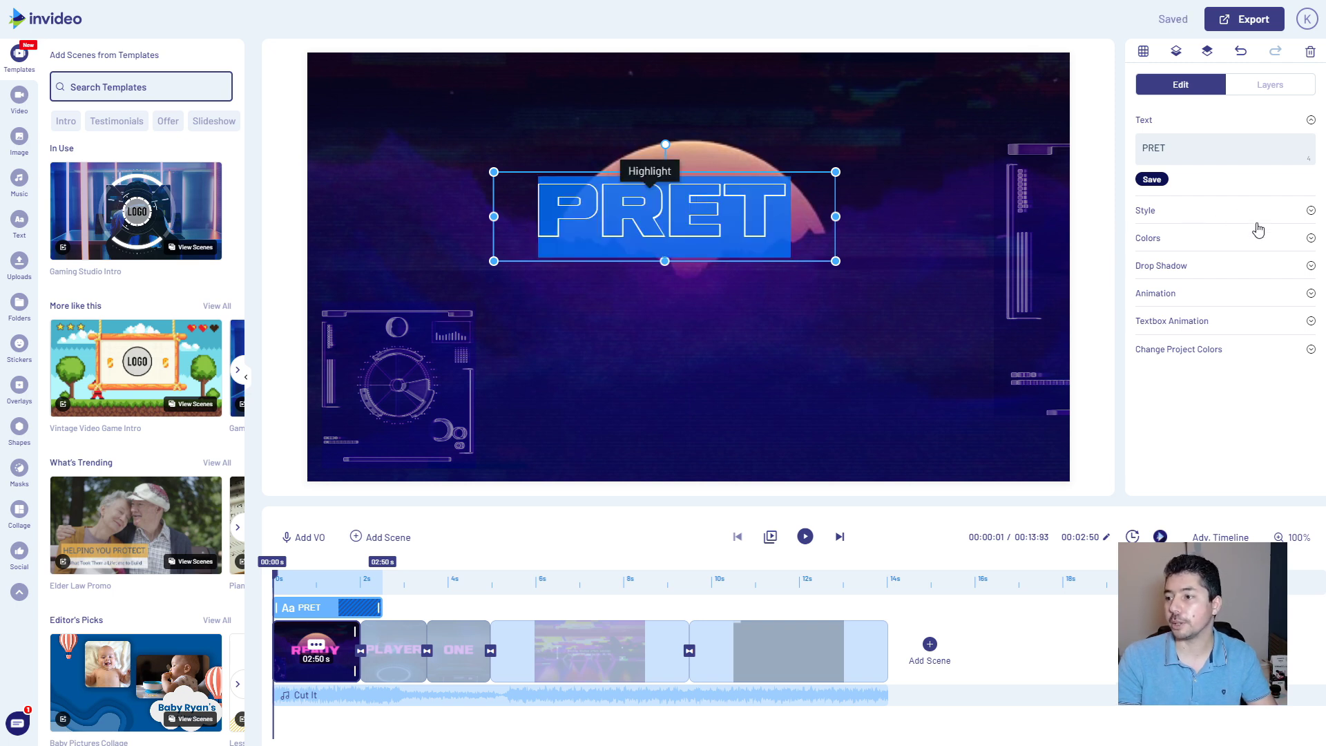
left_click(1304, 217)
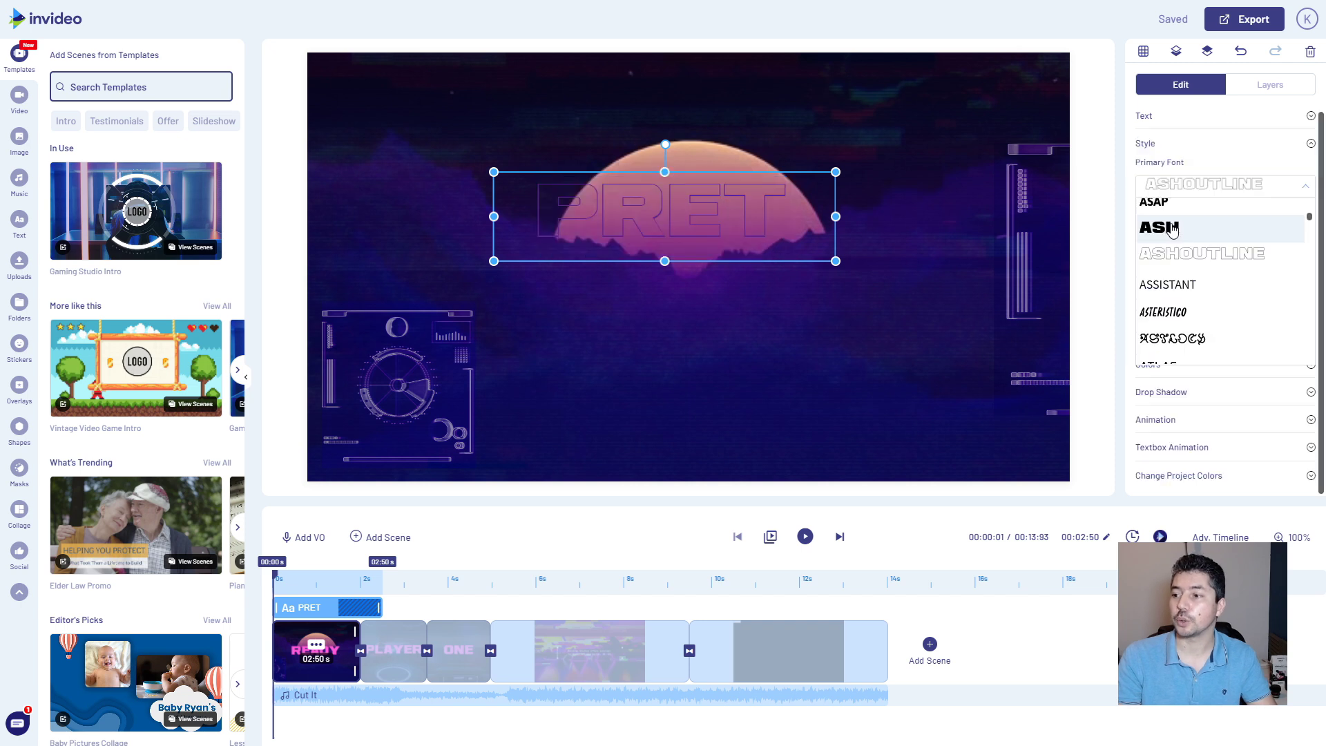
left_click(1175, 254)
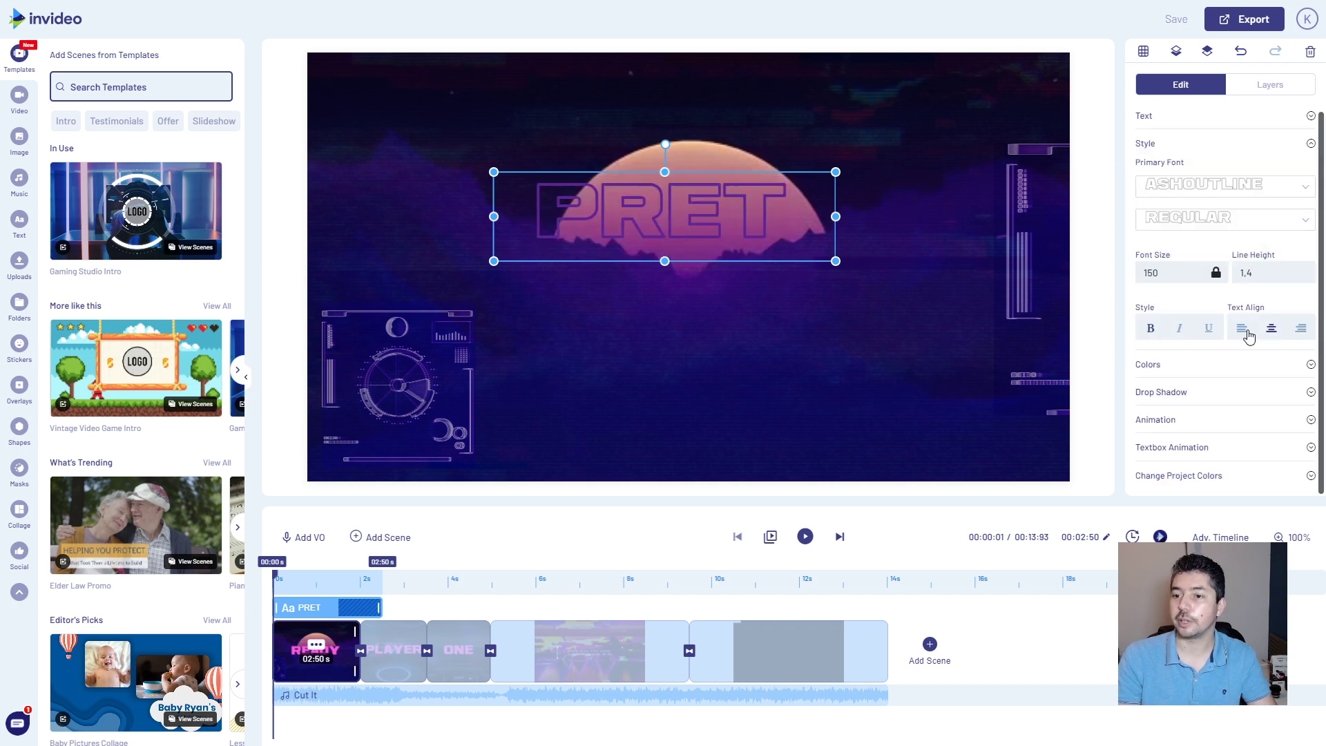
left_click(1312, 366)
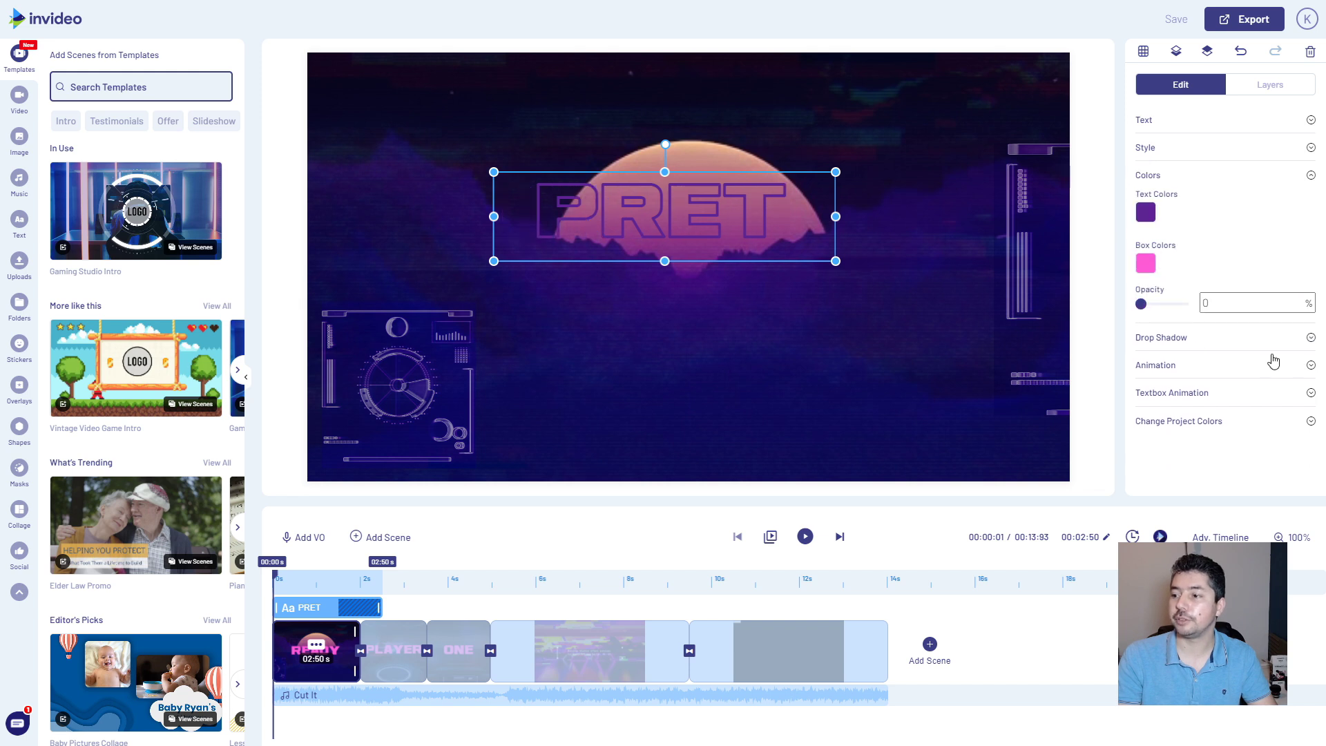
left_click(1146, 212)
left_click(1136, 319)
left_click_drag(1136, 319, 1286, 233)
left_click(1292, 239)
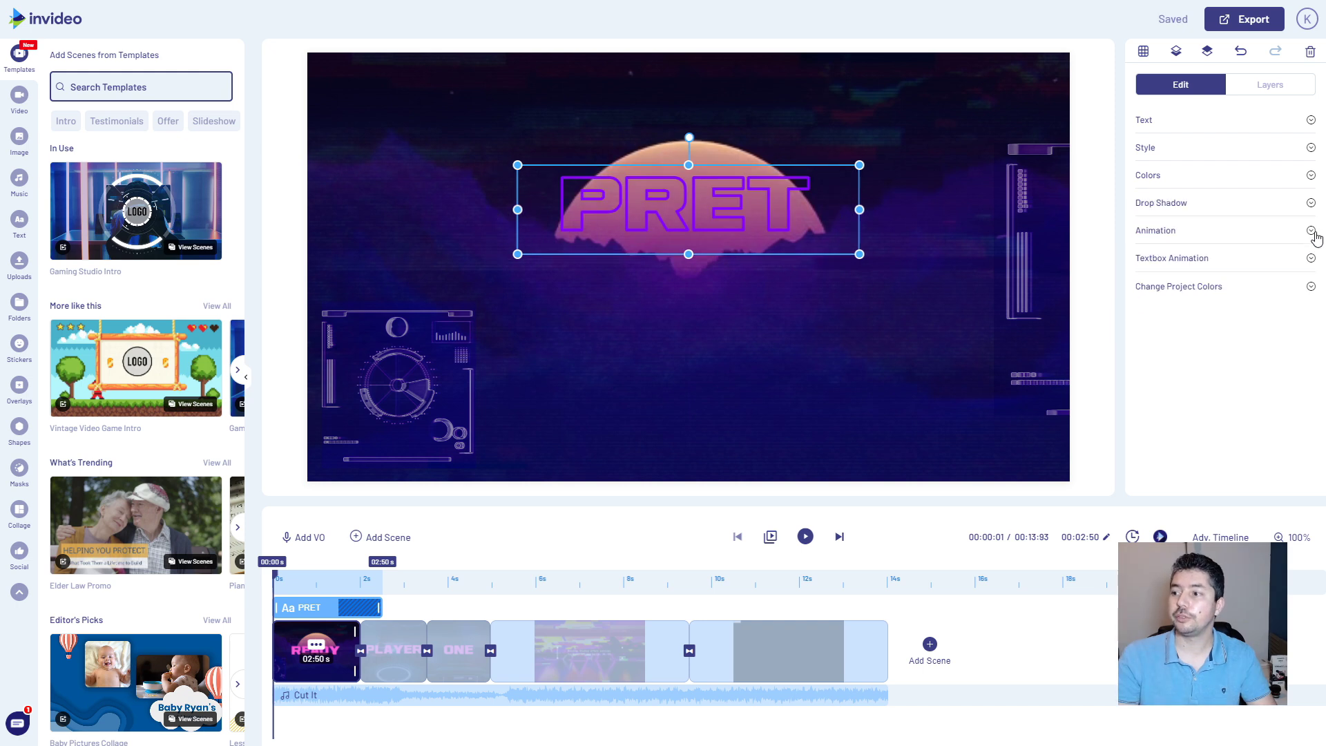
Try the In animation The Drama From Up on the upper PRET text with a 2 s duration and preview the scene.
left_click(1312, 232)
left_click(1208, 337)
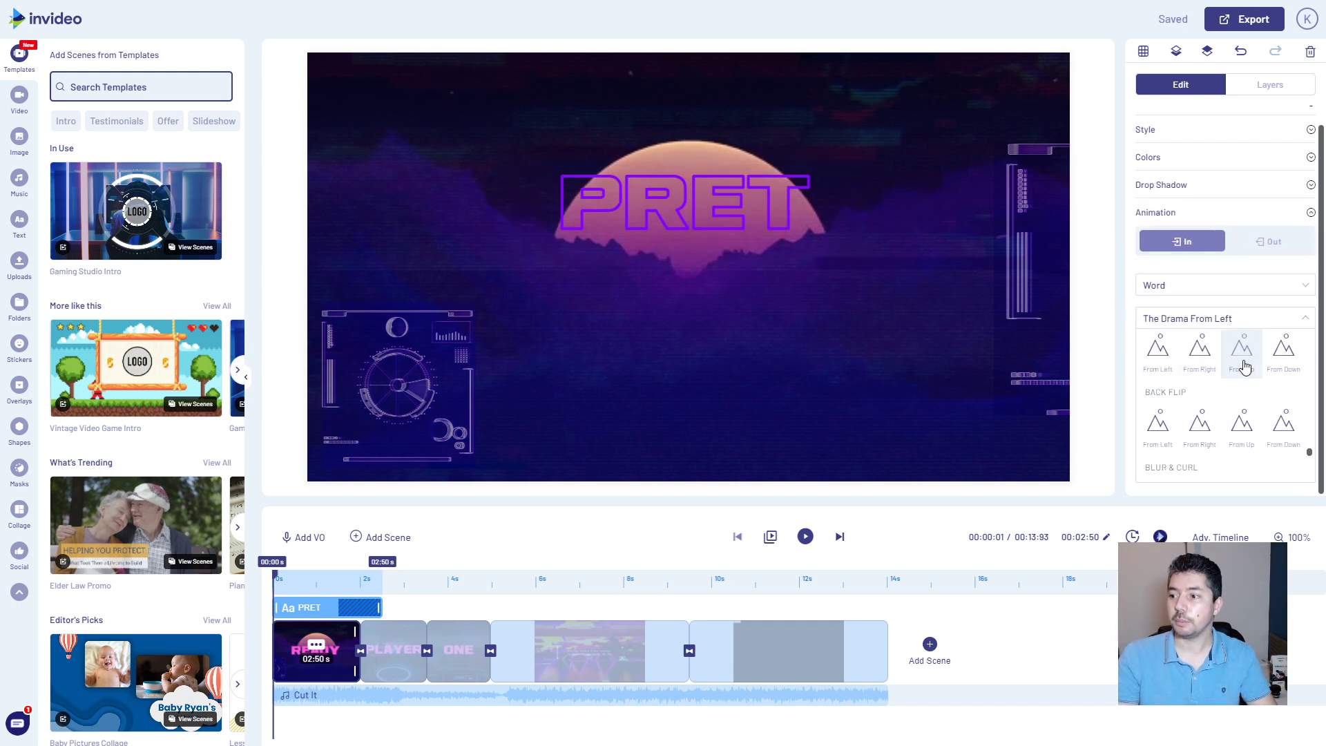
left_click(1242, 352)
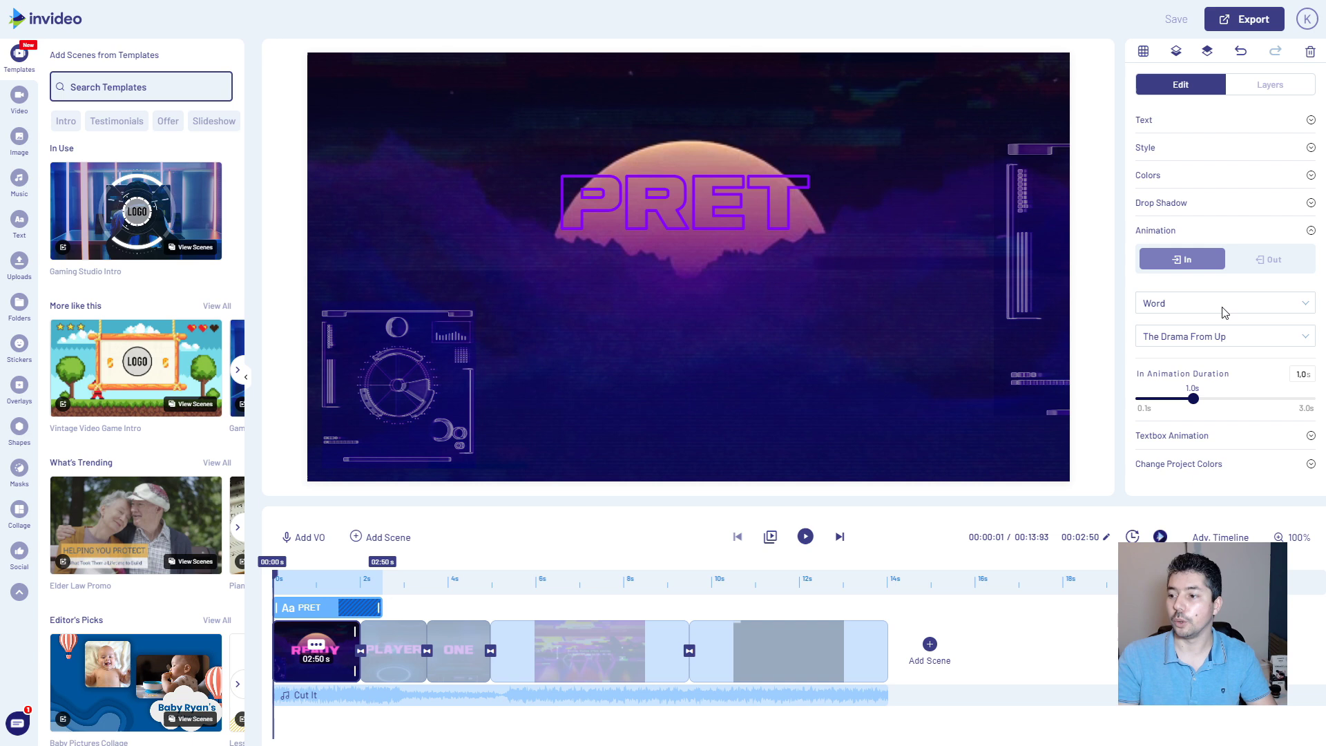
left_click_drag(1193, 408, 1252, 406)
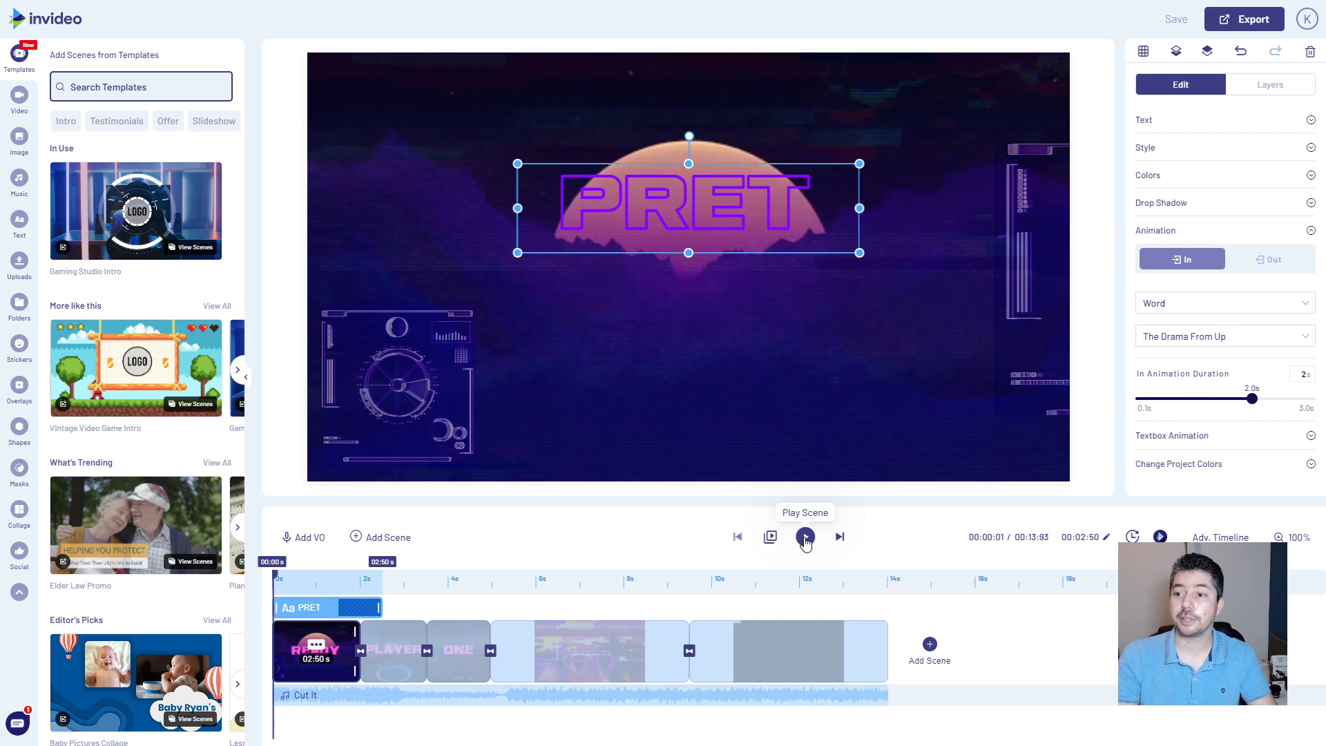
left_click(805, 538)
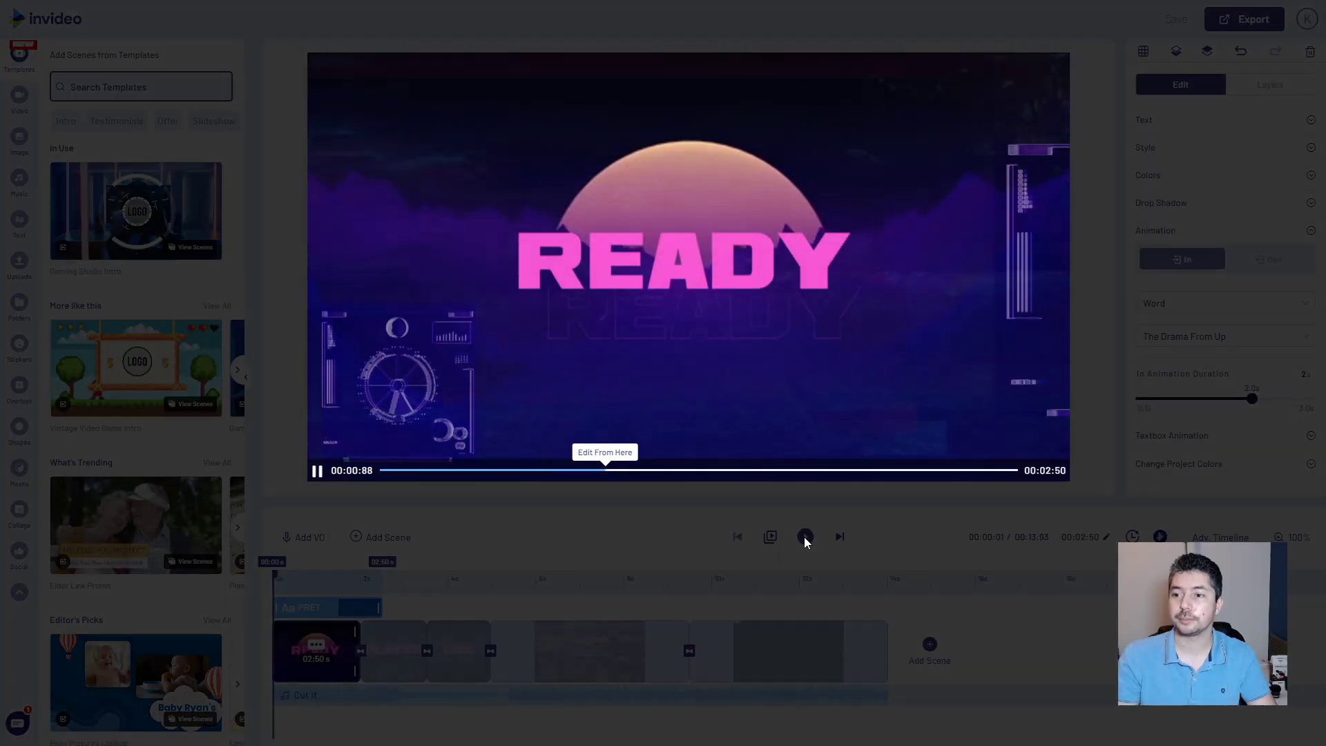
Set the upper PRET text's In animation to The Drama From Left with a duration of 1 s.
left_click(1224, 336)
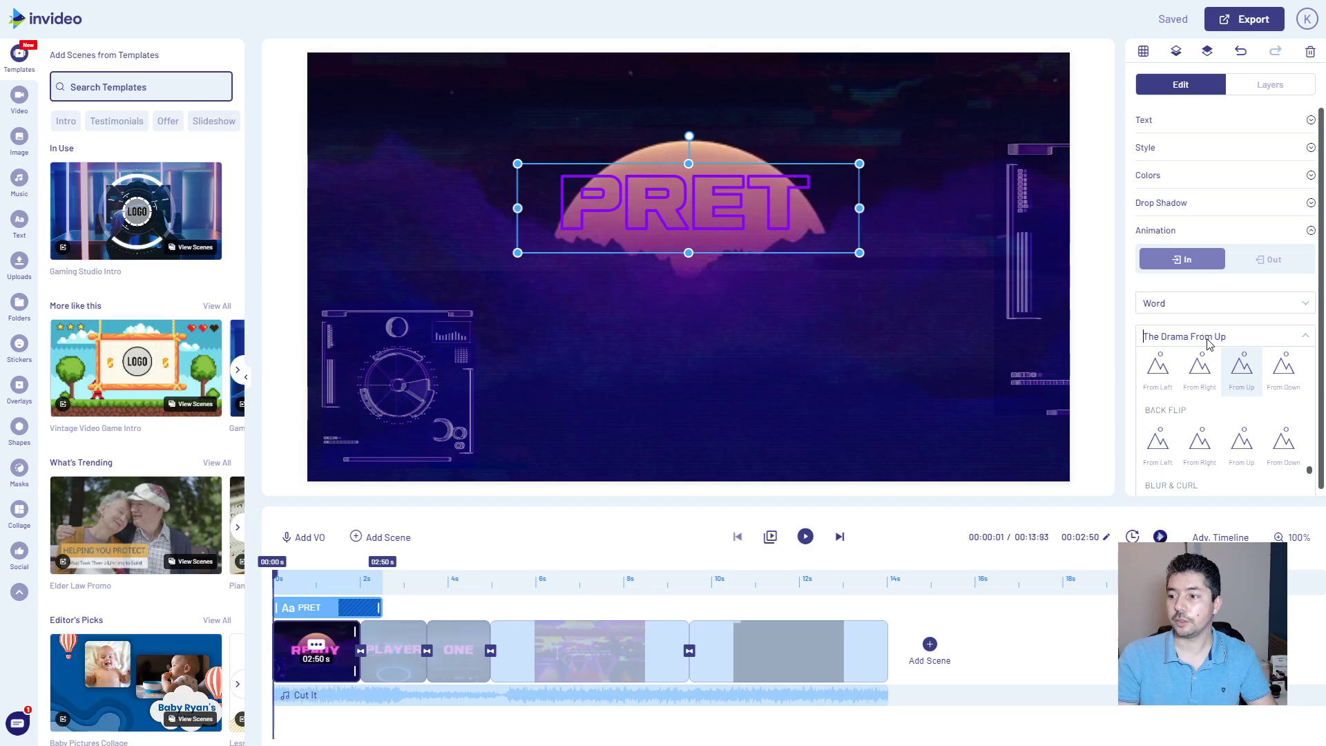
left_click(1155, 368)
left_click_drag(1252, 400, 1197, 407)
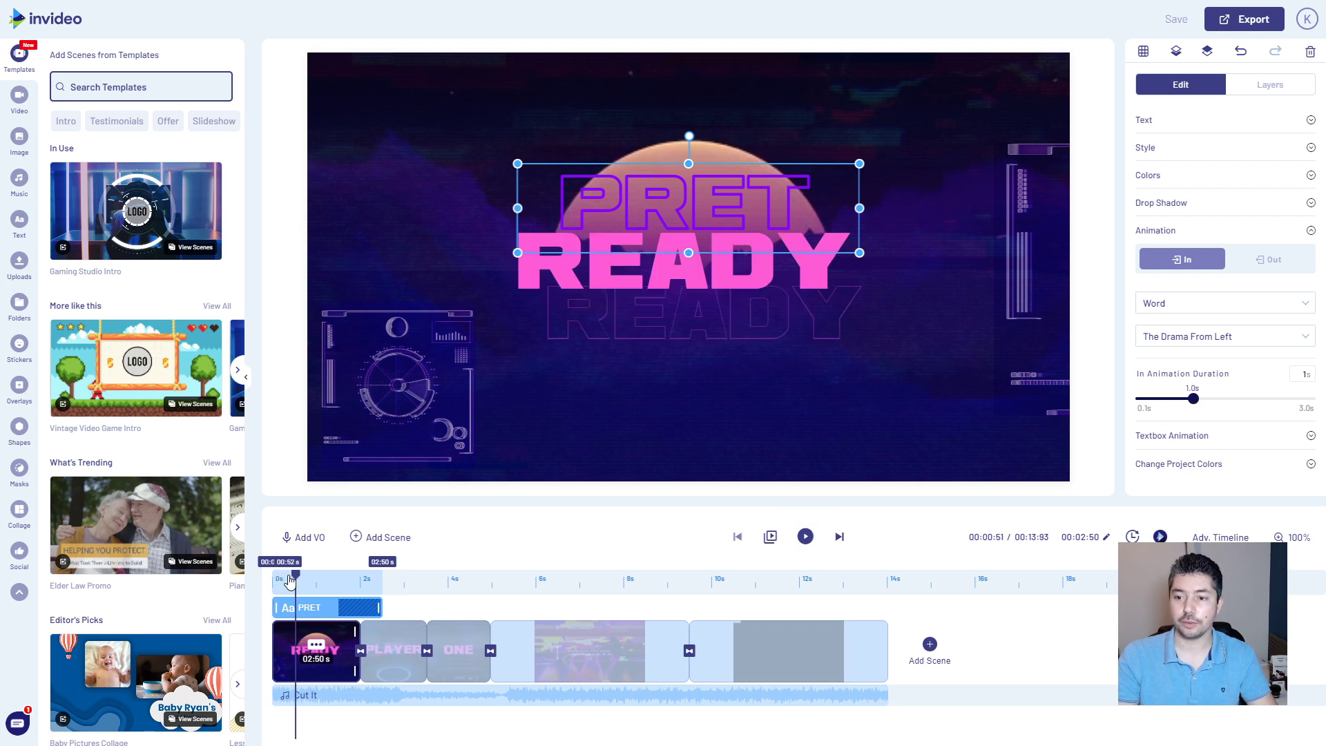
Replace the pink READY title and the lower outlined READY text with PRET, and preview the scene.
left_click(559, 279)
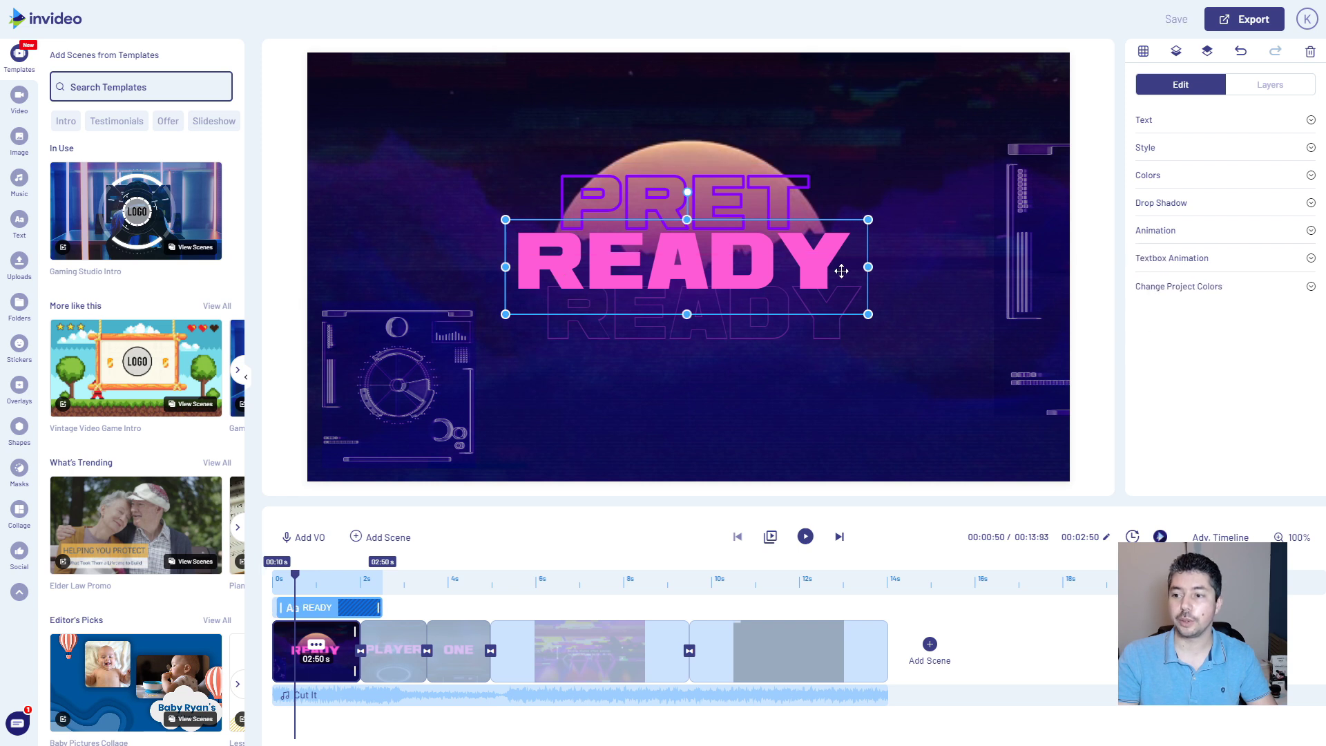
double_click(844, 259)
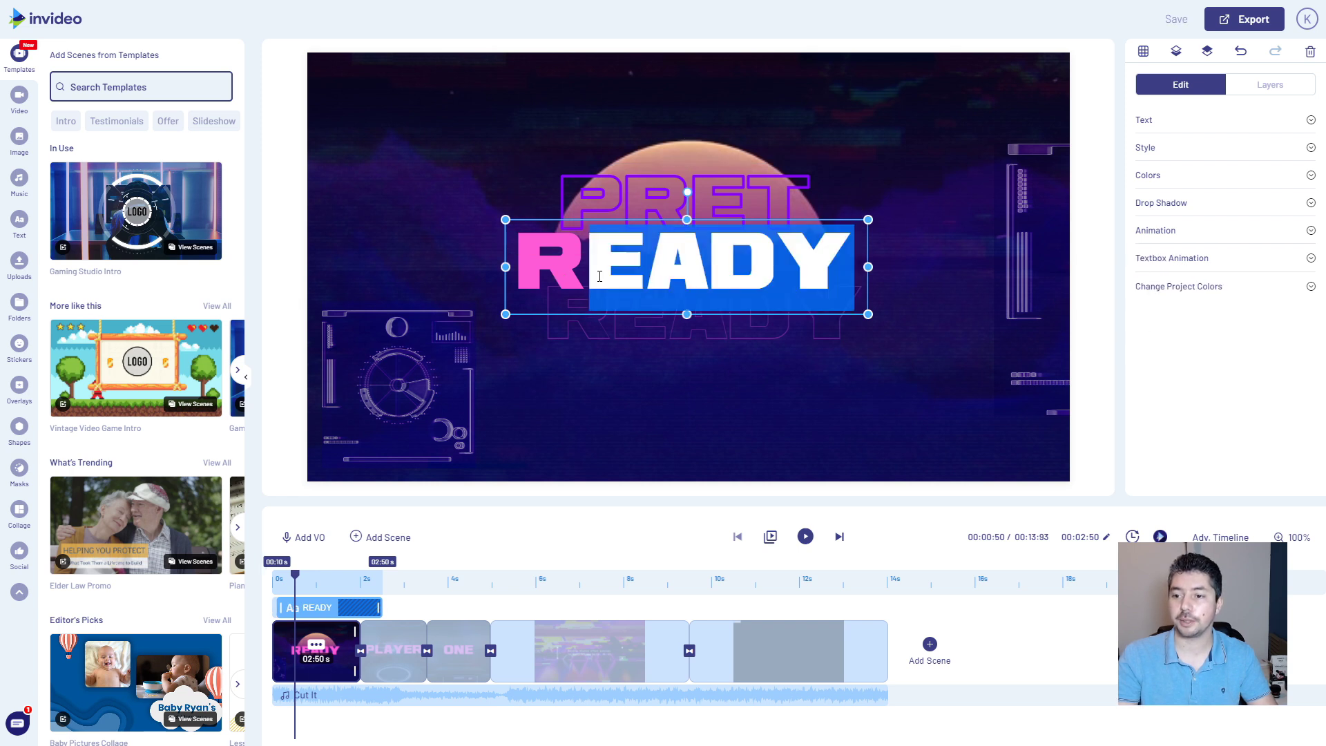
type("PRET")
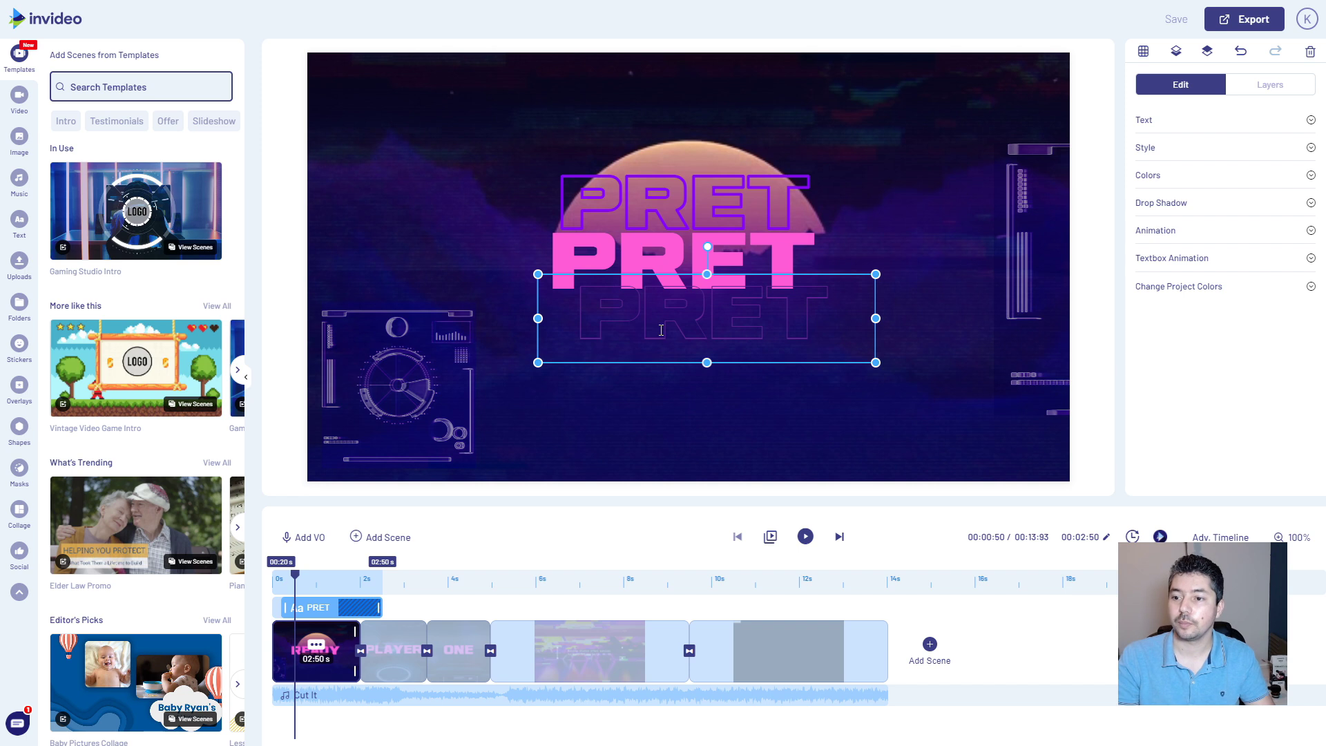
left_click(731, 457)
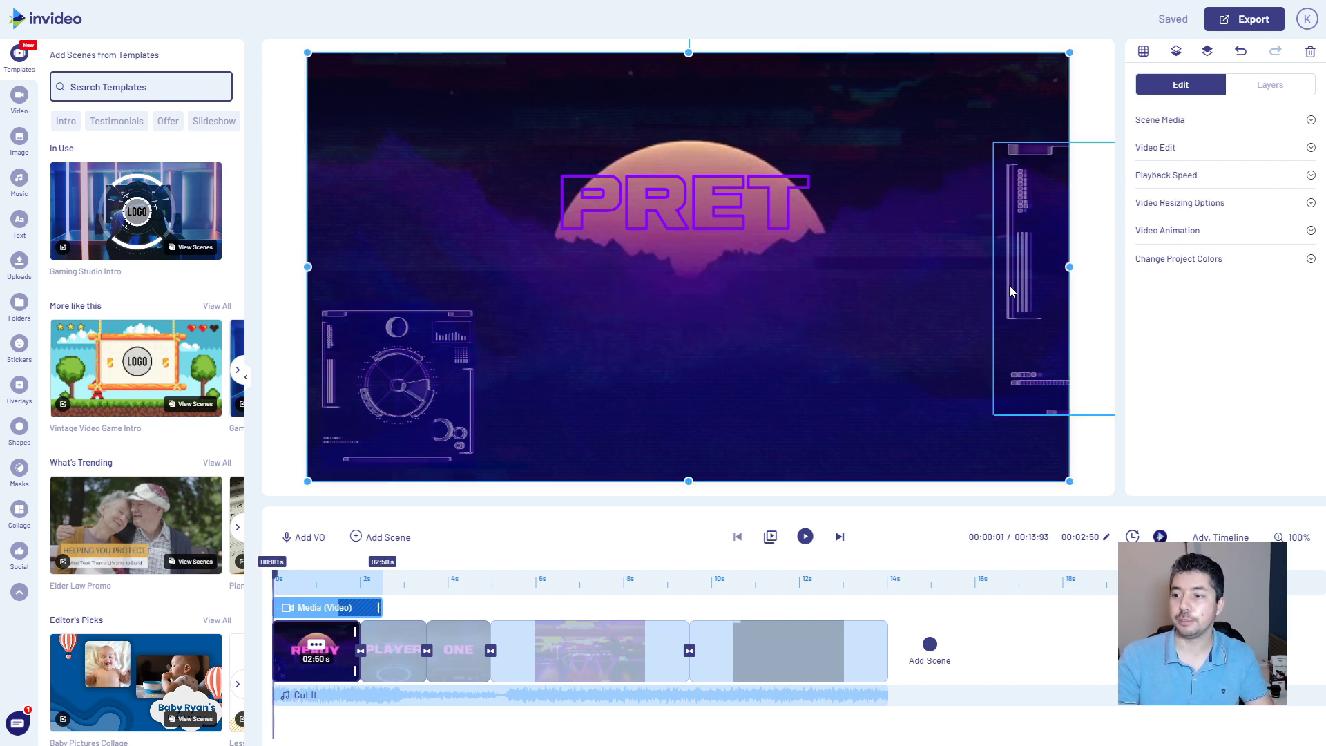
left_click(807, 537)
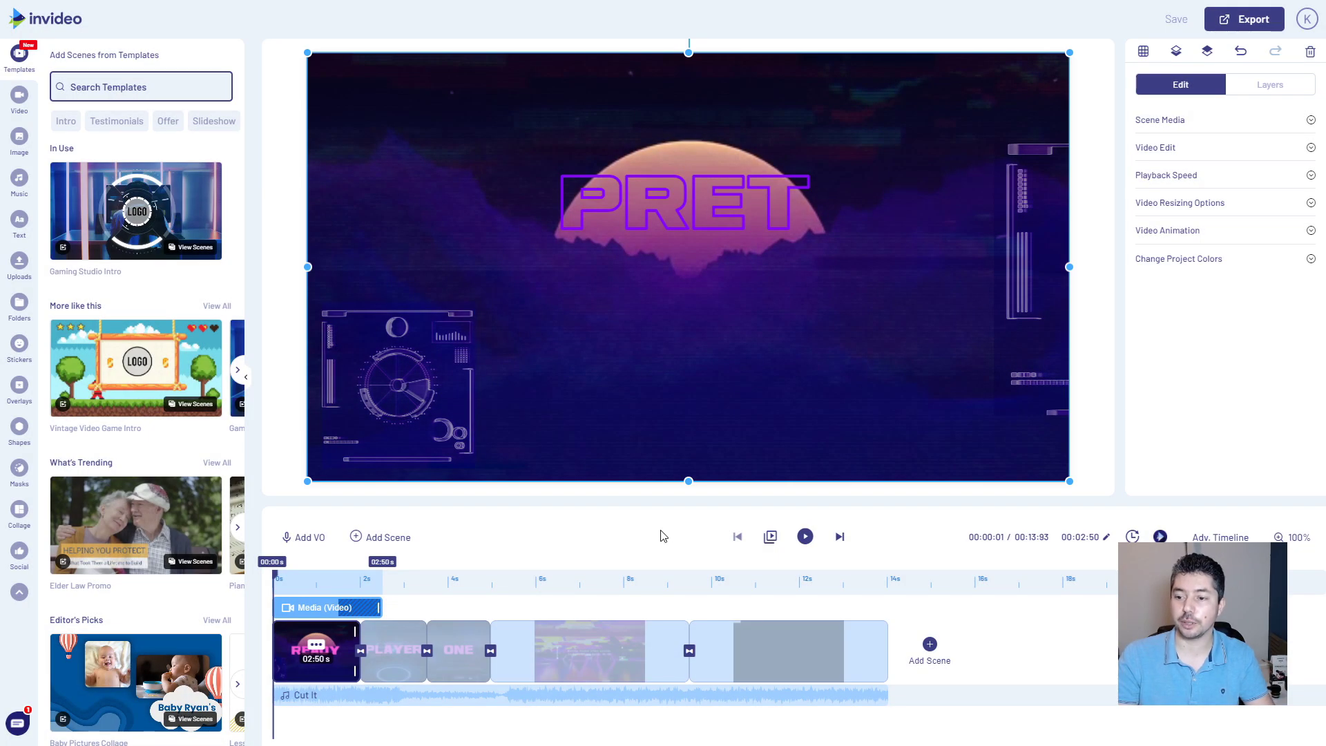
Set the opacity of the Left HUD Element in the first scene to 70%.
left_click(394, 390)
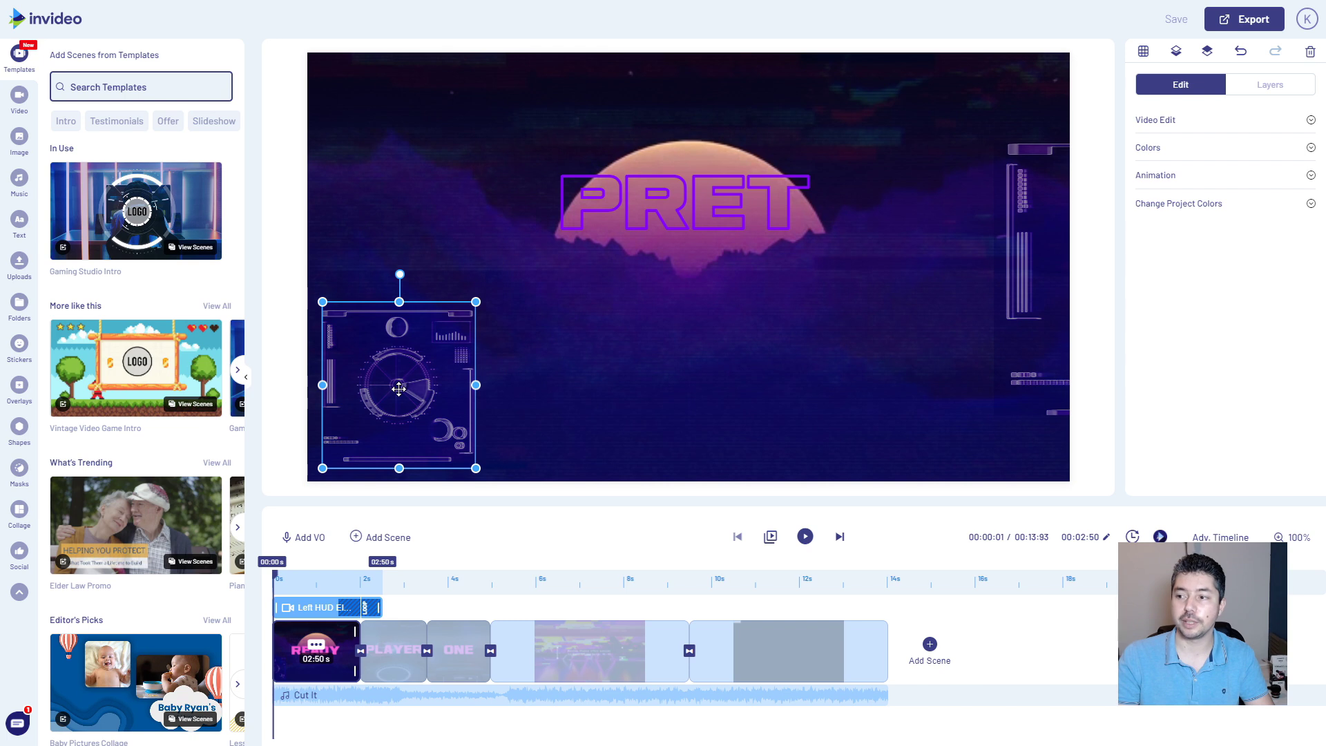
left_click(1148, 148)
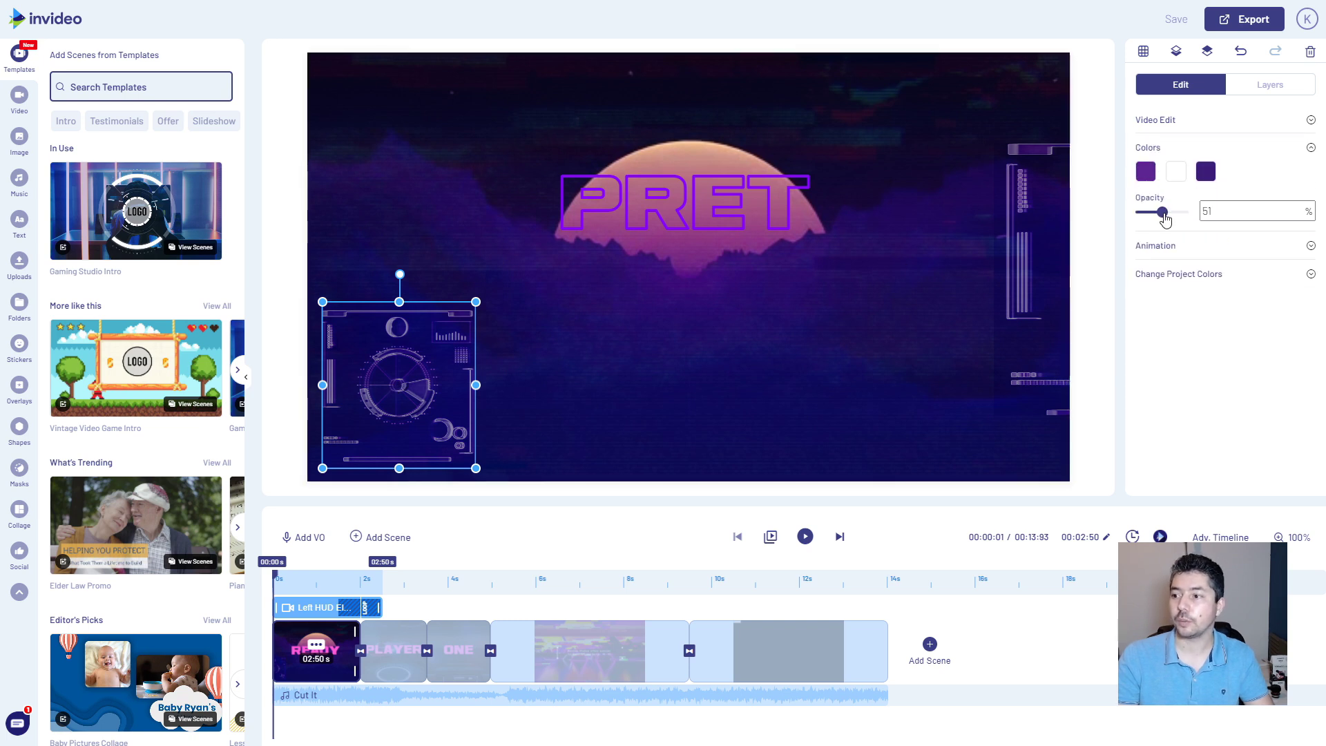
left_click_drag(1165, 219, 1285, 211)
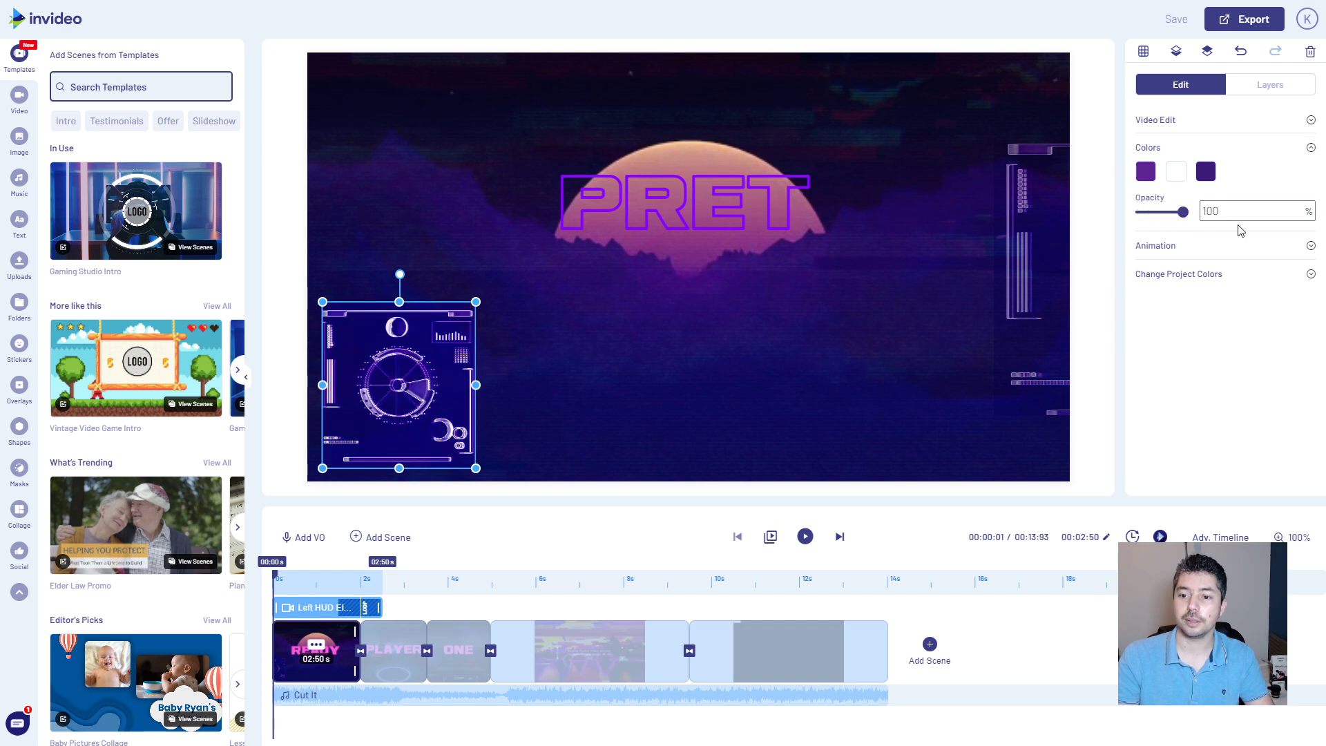
left_click_drag(1184, 212, 1175, 213)
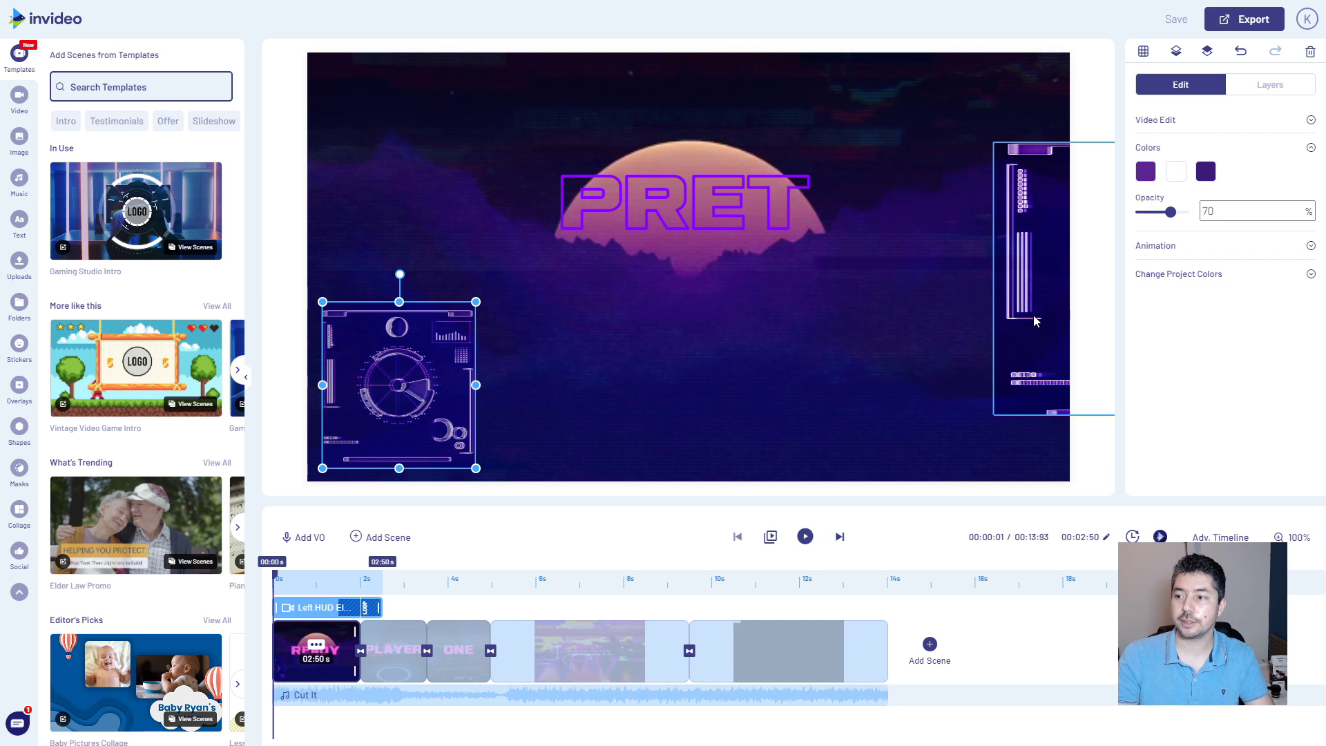
Try the Out animation Fade To Right with a 1 s duration on the first scene's Left HUD Element and preview it.
left_click(1037, 321)
left_click(1219, 246)
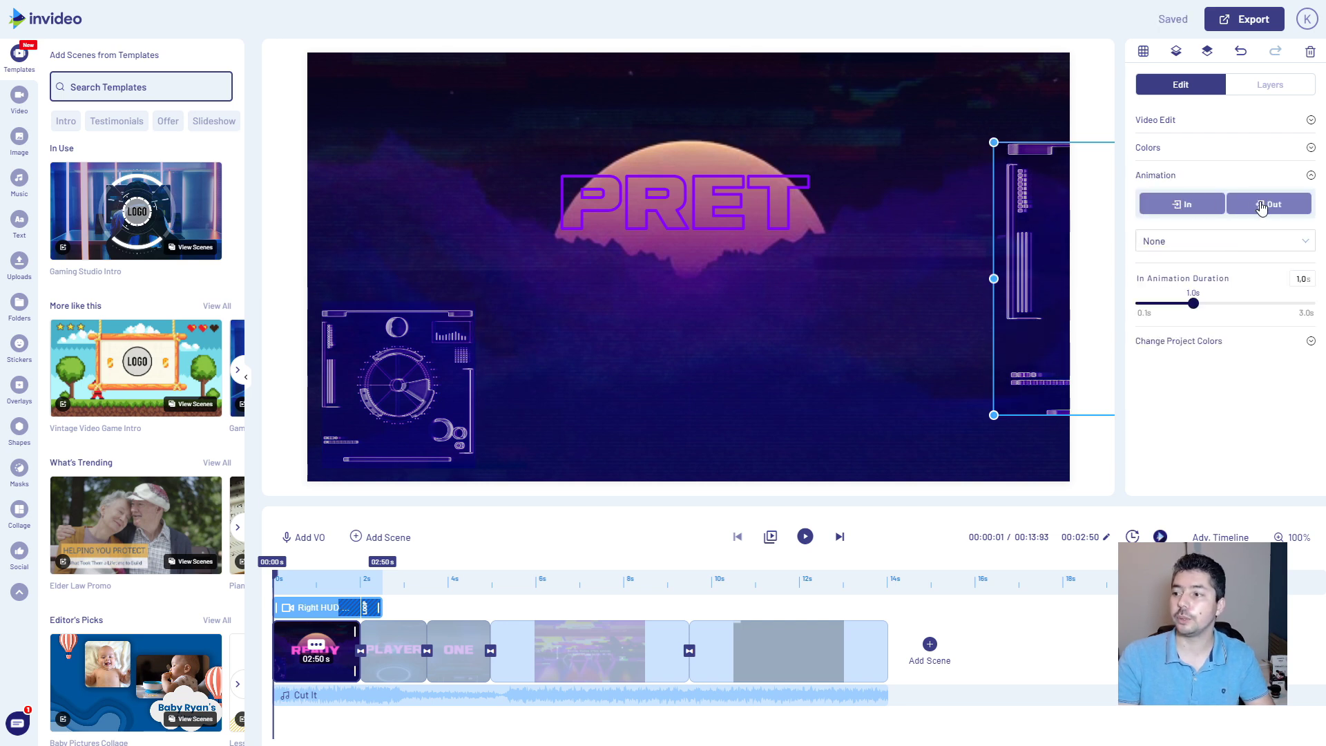
left_click(1263, 206)
left_click(1240, 242)
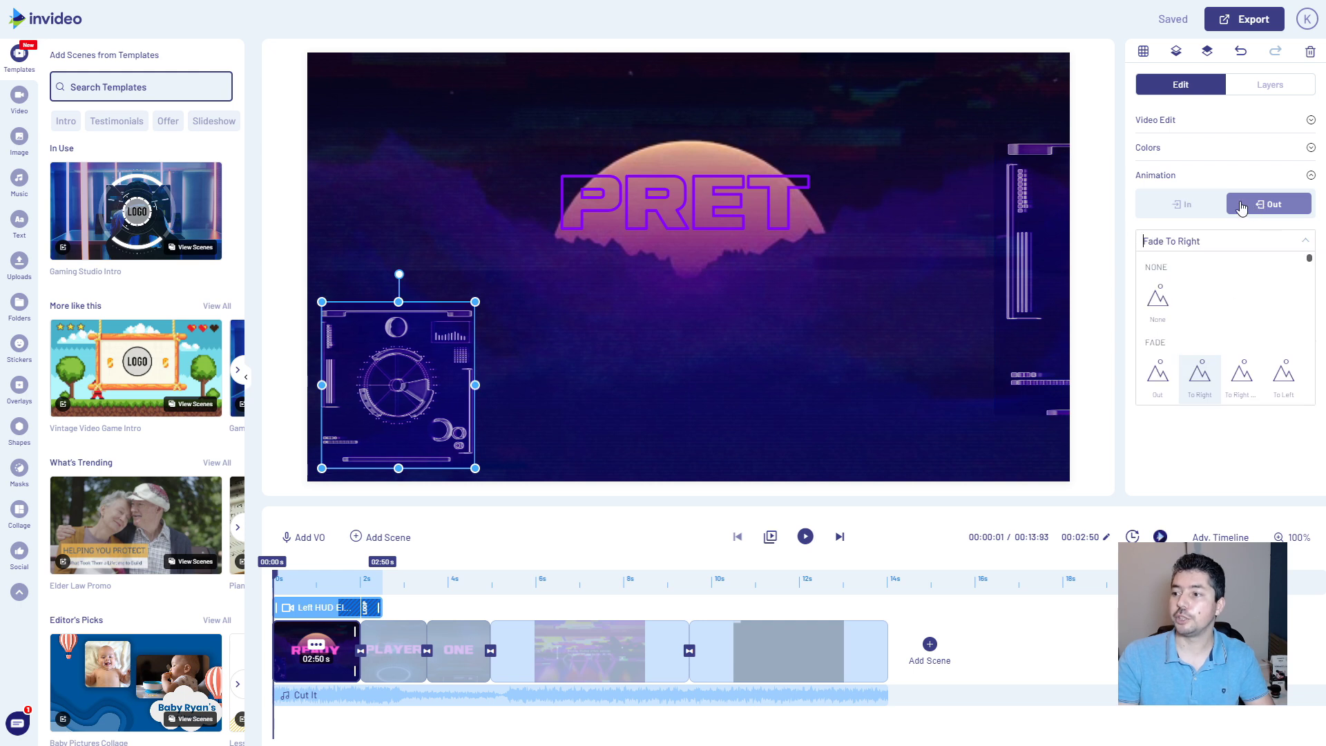
left_click(1202, 395)
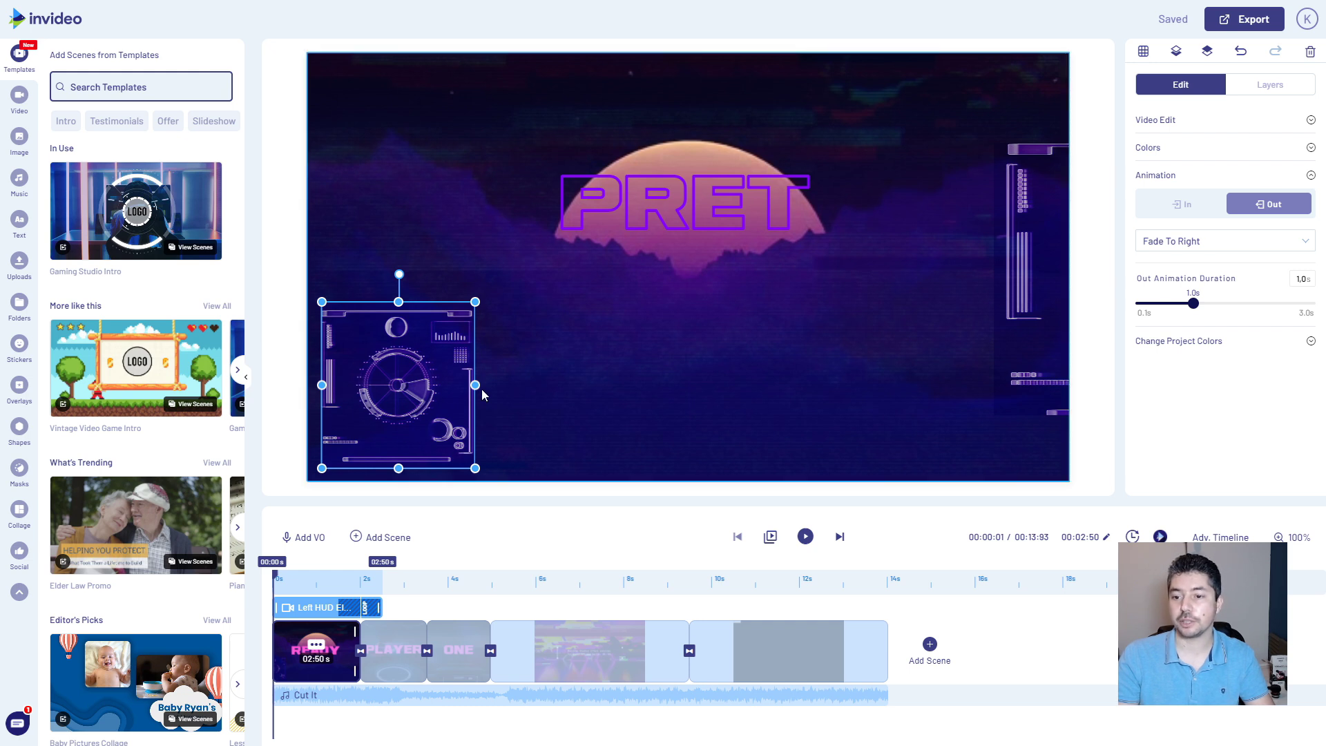
left_click(806, 537)
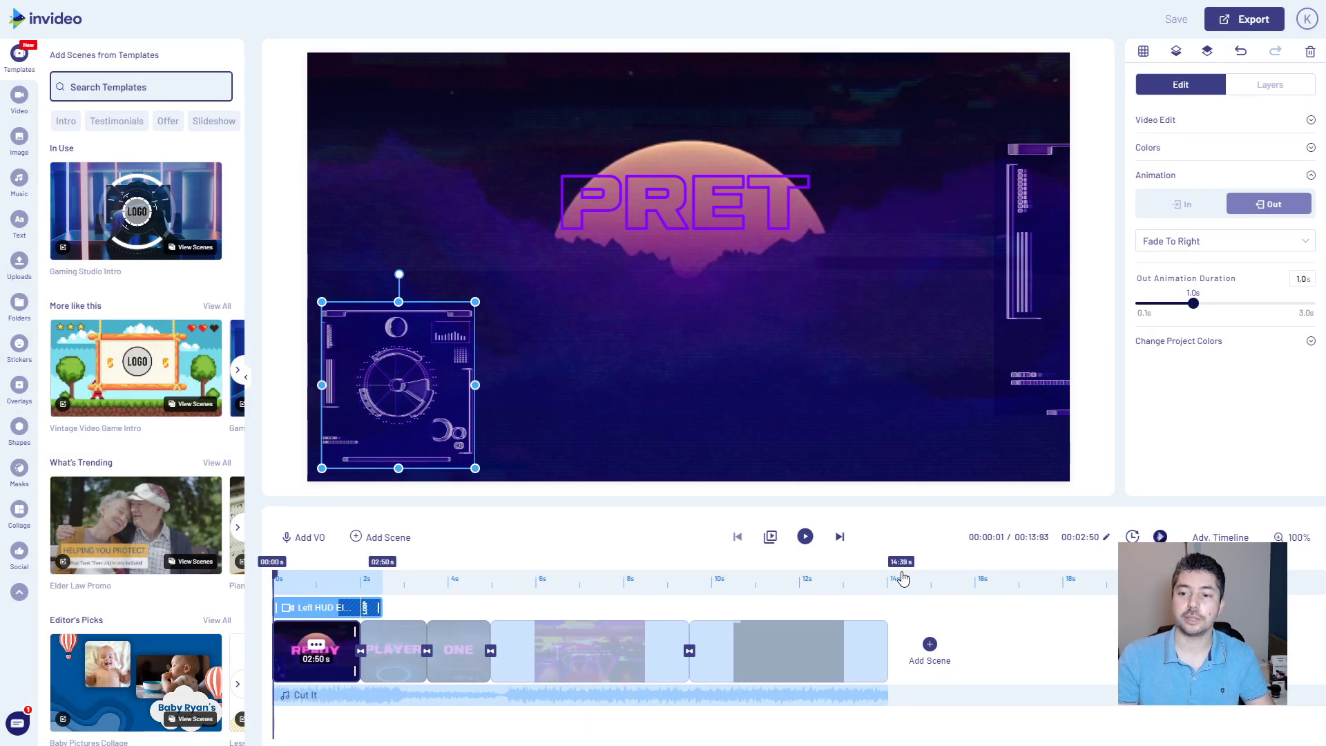
Set the Out animation of the Left HUD Element in the first scene to None.
left_click(1184, 204)
left_click(1275, 205)
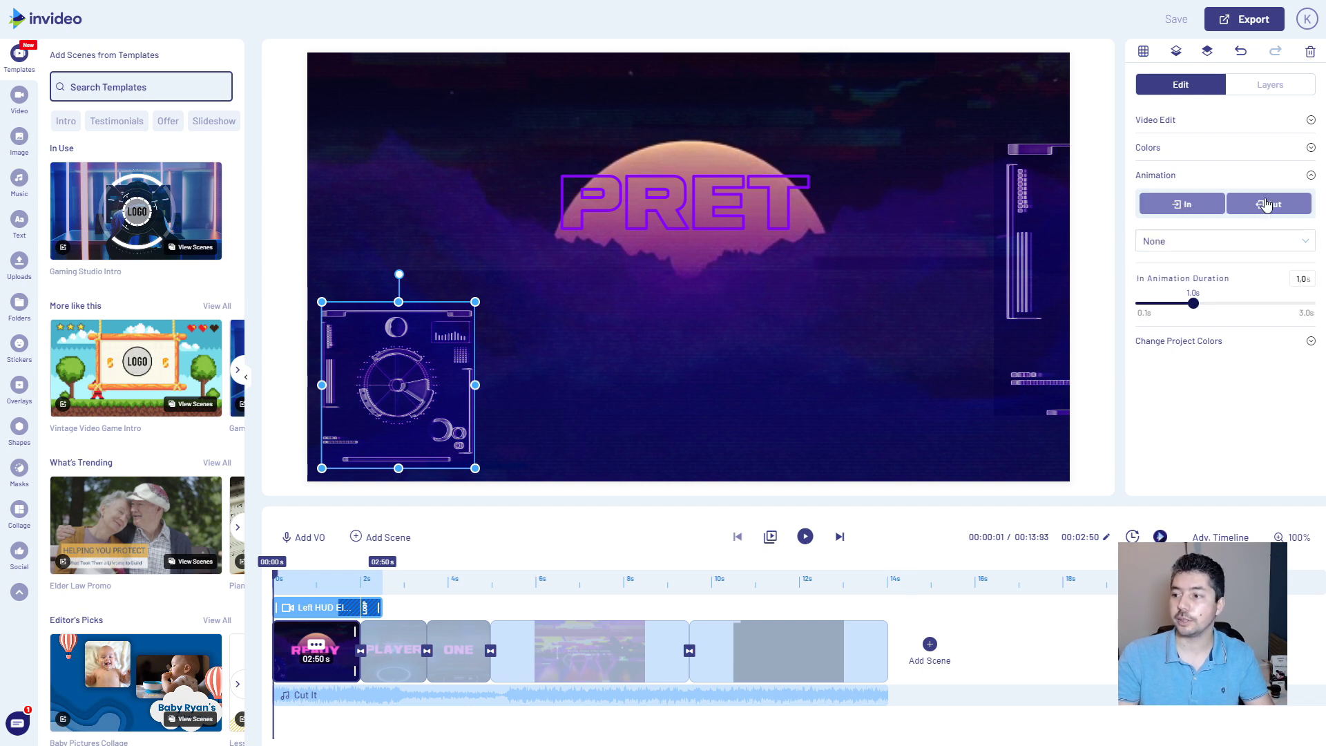
left_click(1214, 243)
left_click(1161, 316)
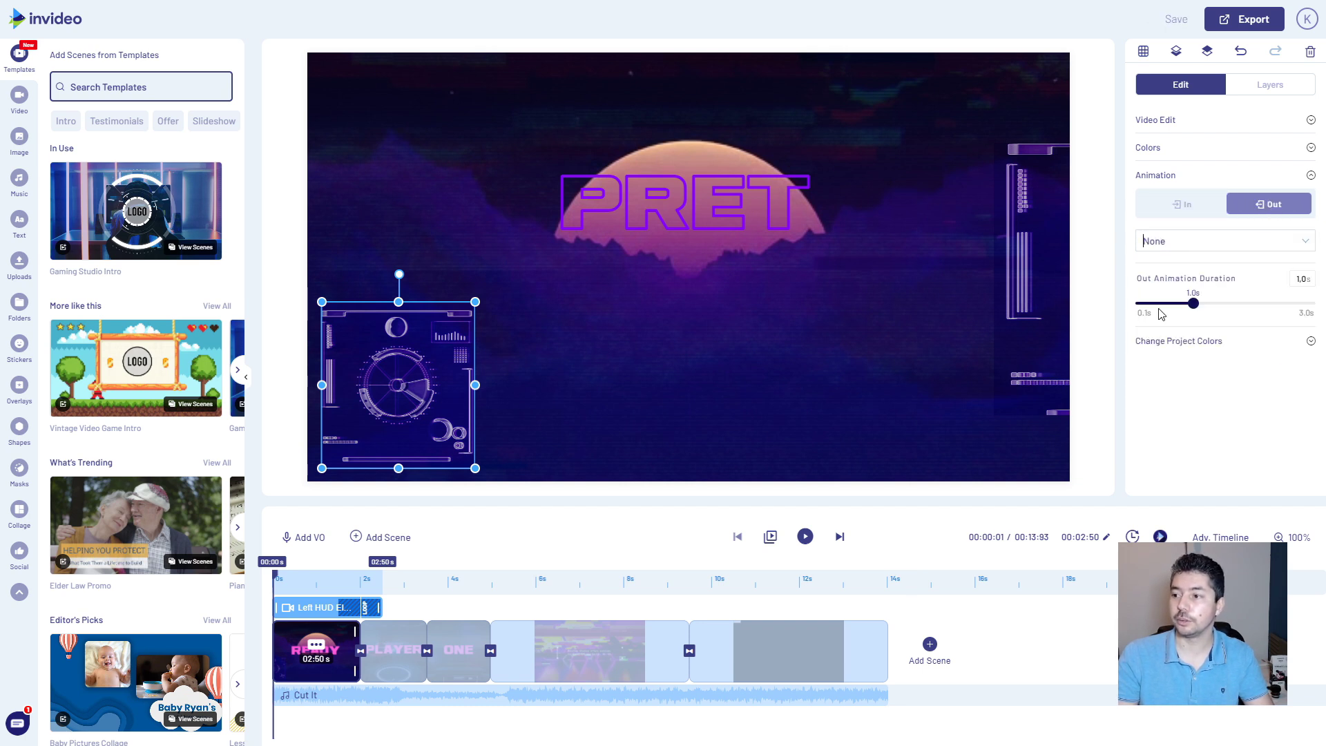
Set the Left HUD Element's In animation to Blur From Up with a duration of 1.5 s.
left_click(1184, 205)
left_click(1200, 242)
scroll(1210, 356, "down", 3)
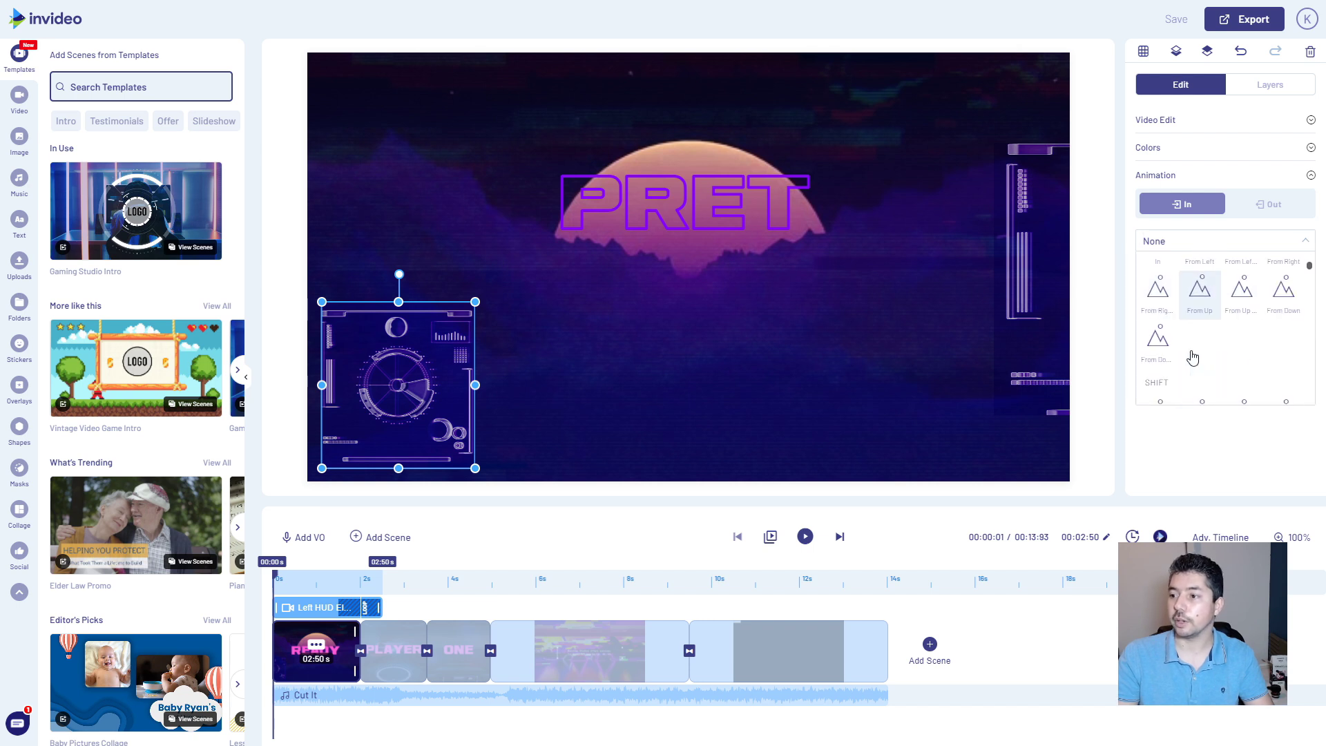
scroll(1181, 348, "down", 2)
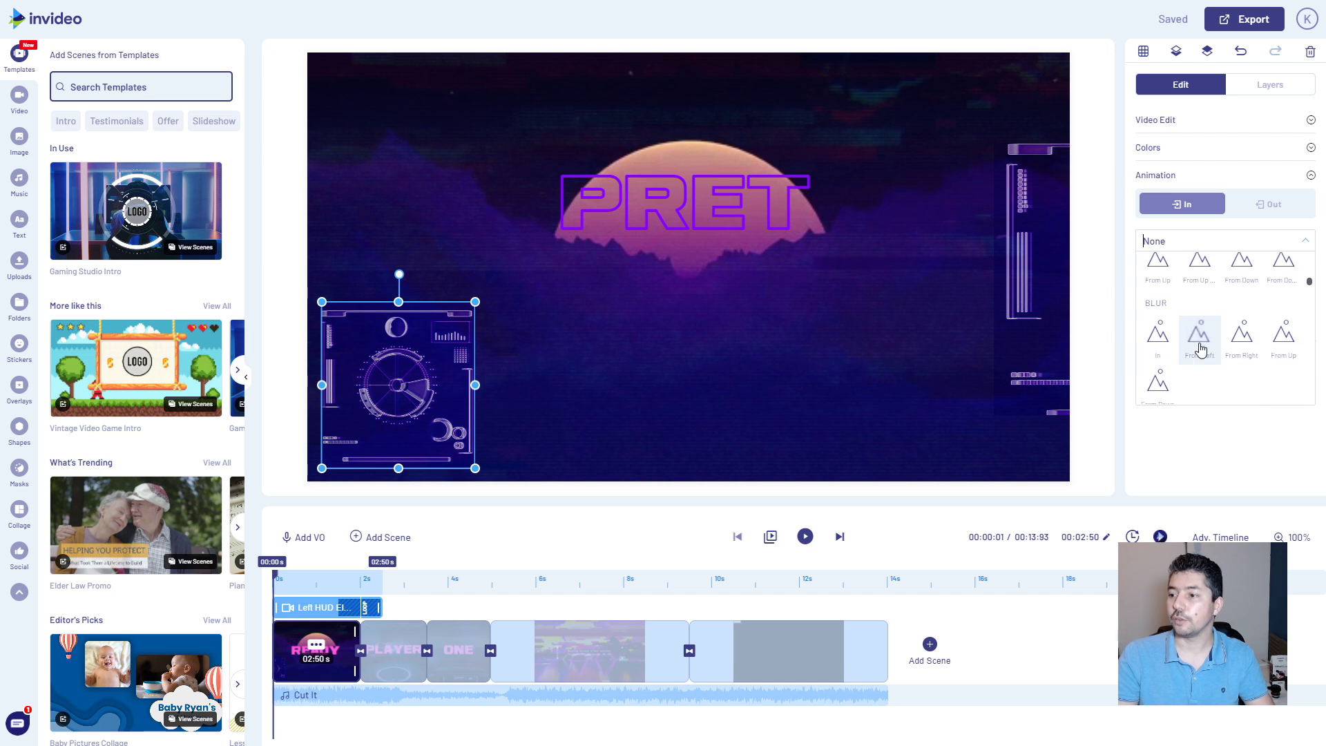
scroll(1278, 345, "down", 2)
left_click(1294, 345)
left_click_drag(1192, 304, 1224, 312)
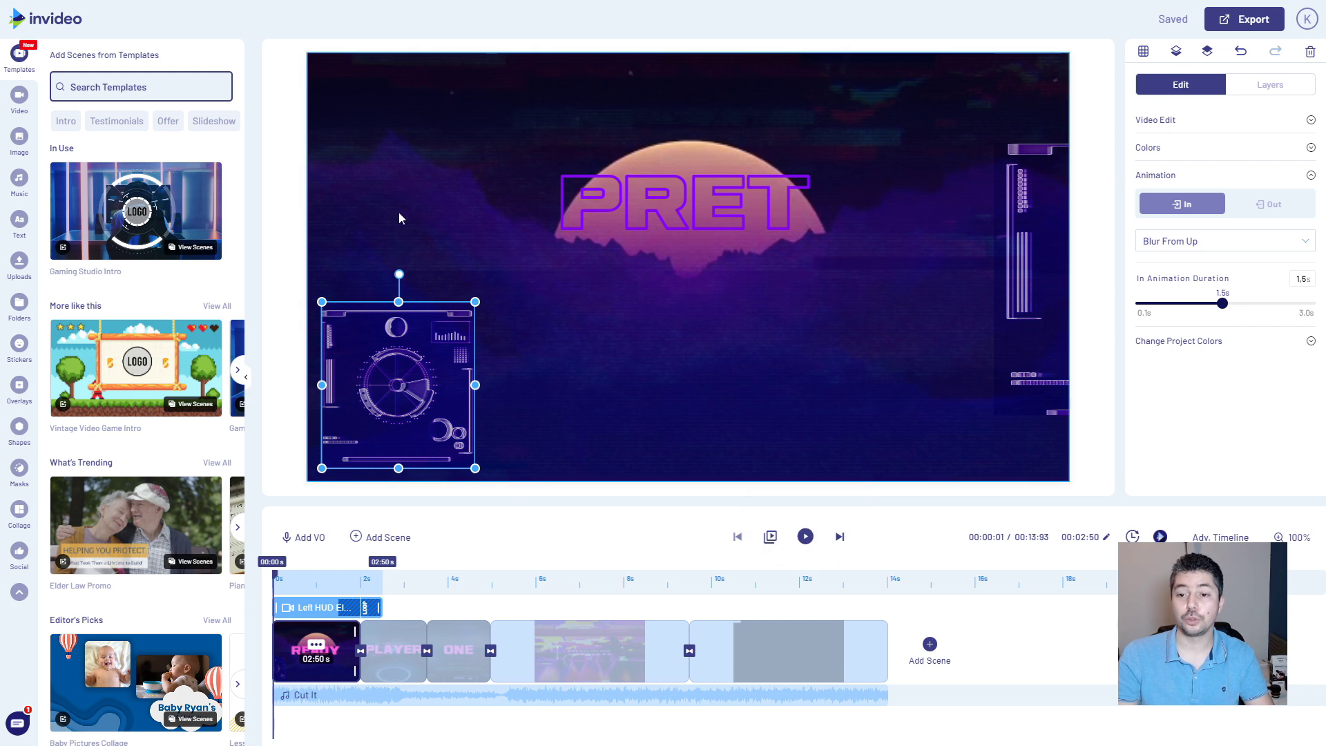
Give the Right HUD Element the In animation Blur From Down with a 1.5 s duration and preview the scene.
left_click(1016, 254)
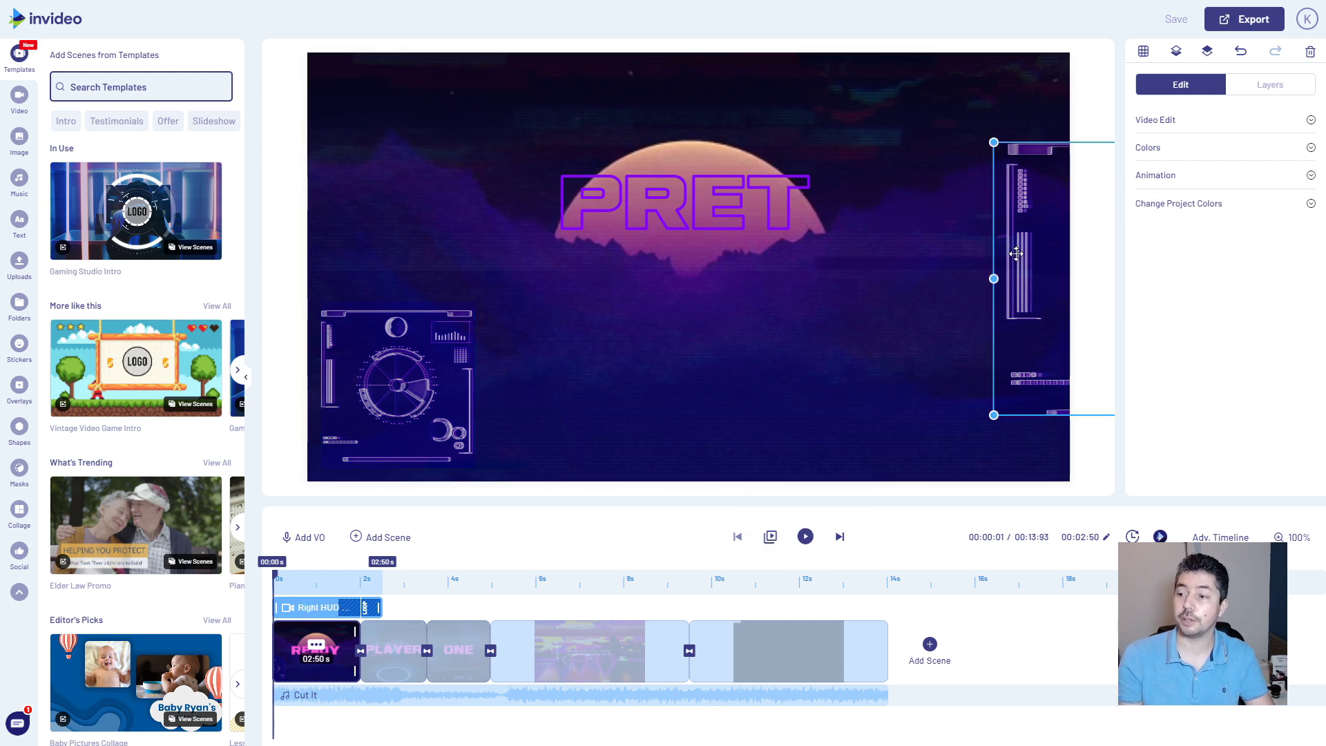
left_click(1155, 175)
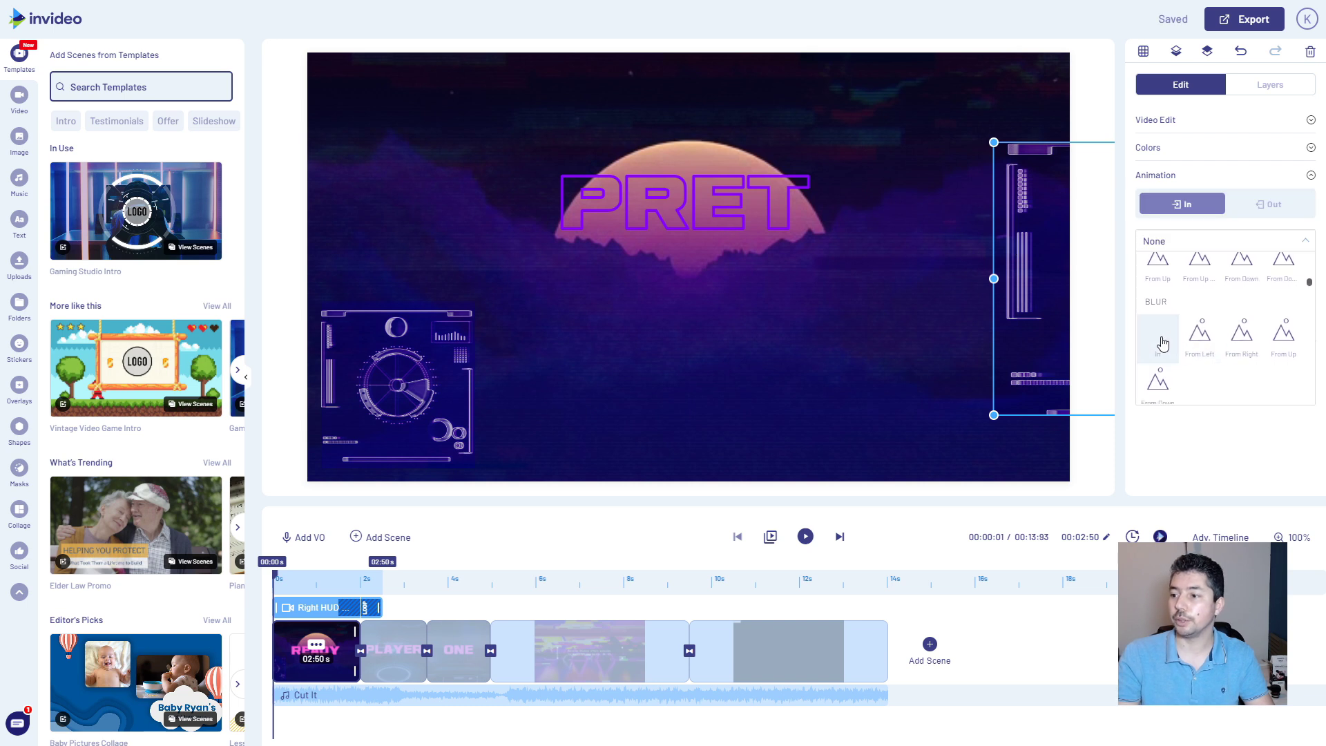
left_click(1162, 330)
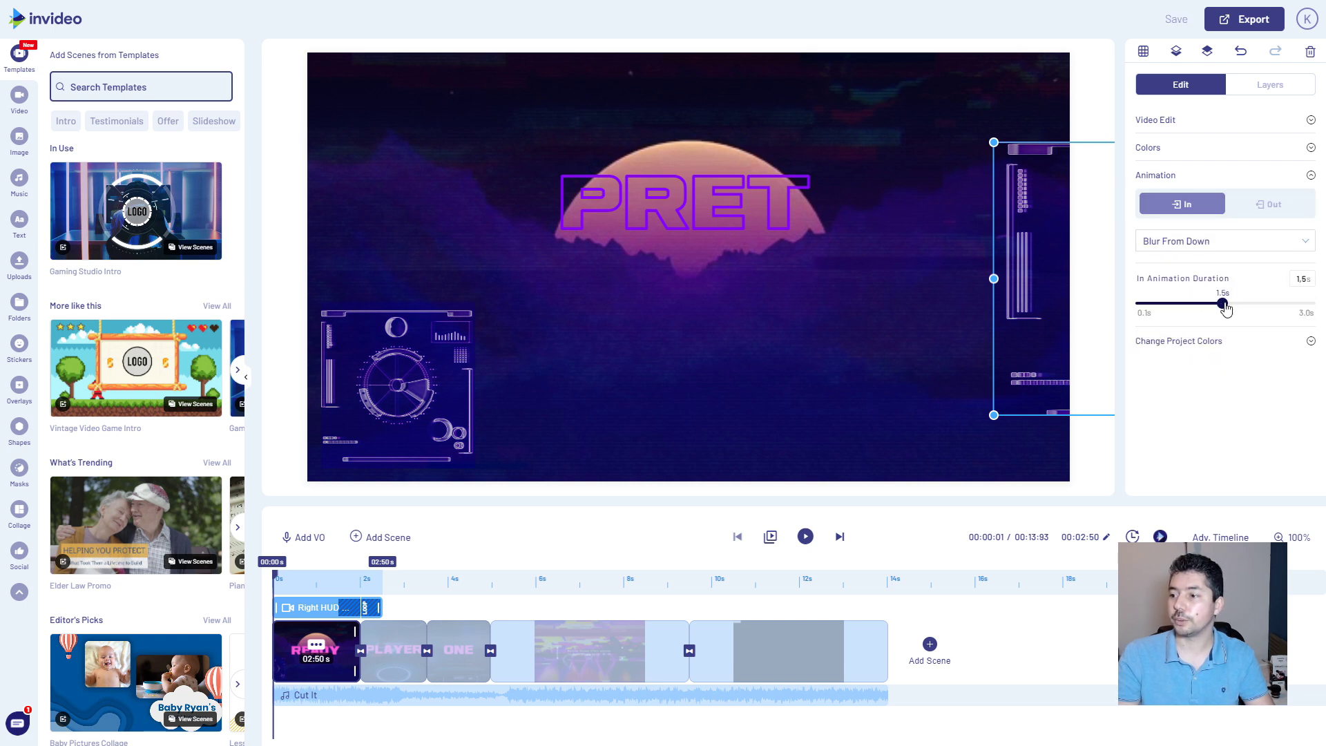
left_click(806, 537)
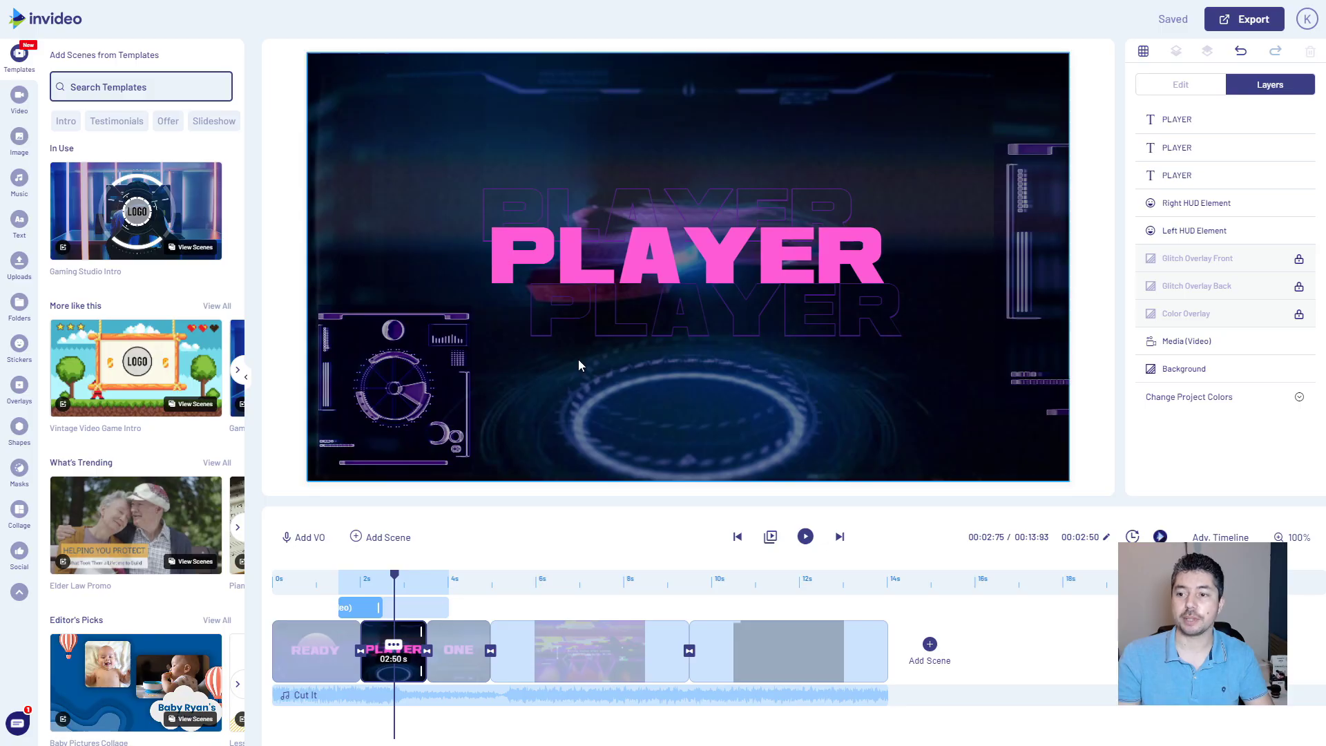
Replace the pink PLAYER title in the second scene with Jeux ViDEO and set its font size to 100.
left_click(665, 273)
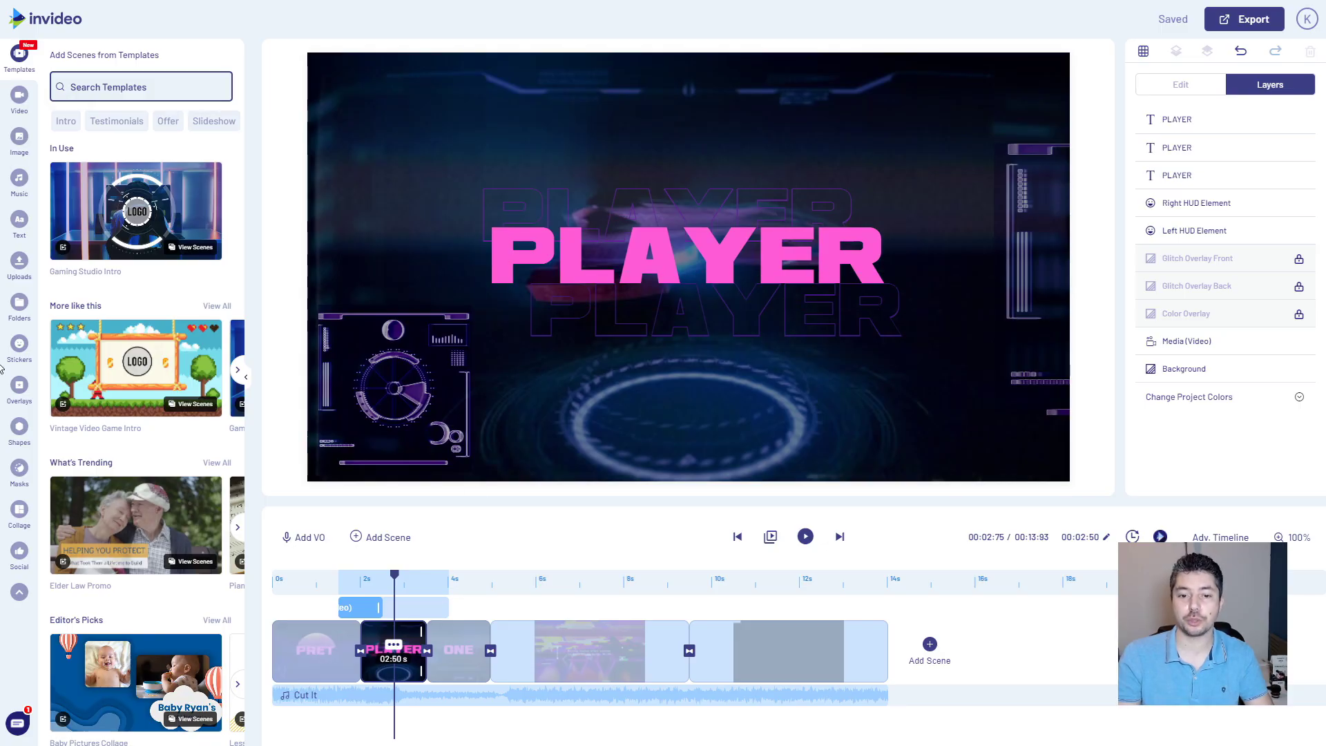
double_click(563, 284)
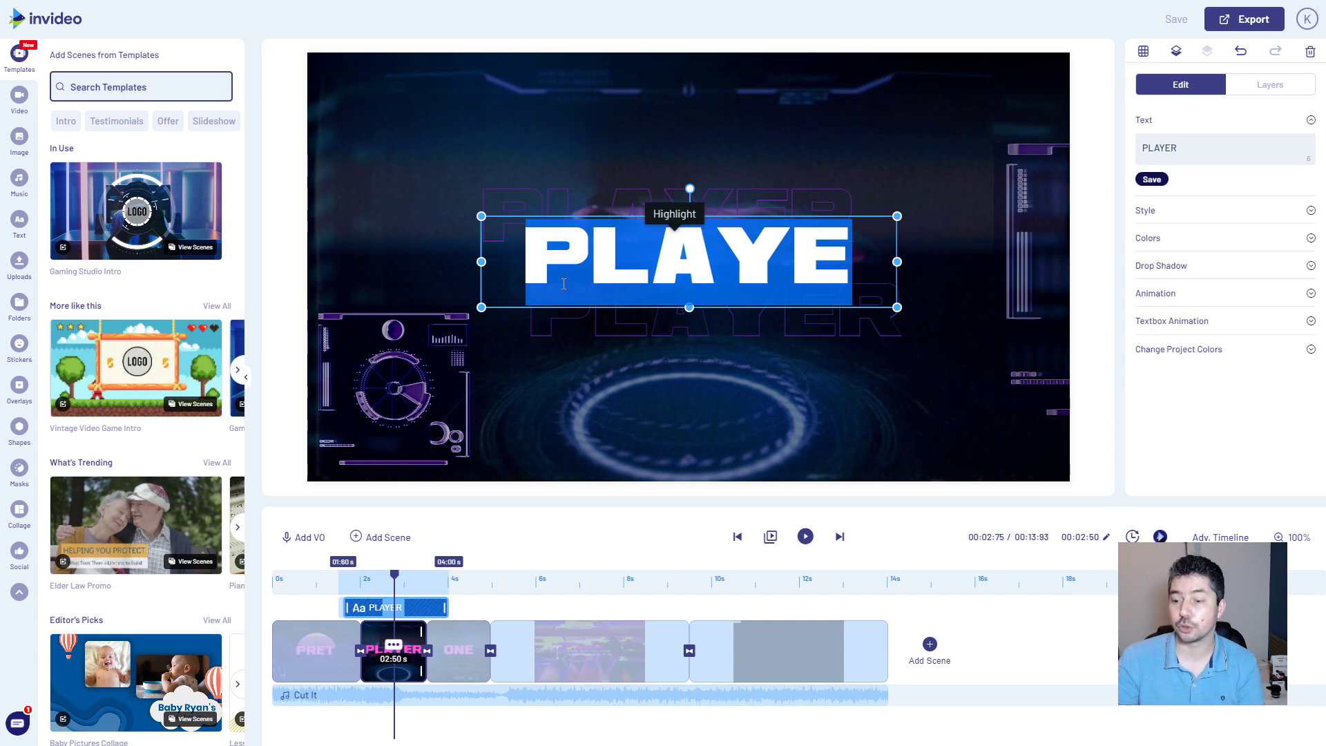
type("Jeux VIDEO")
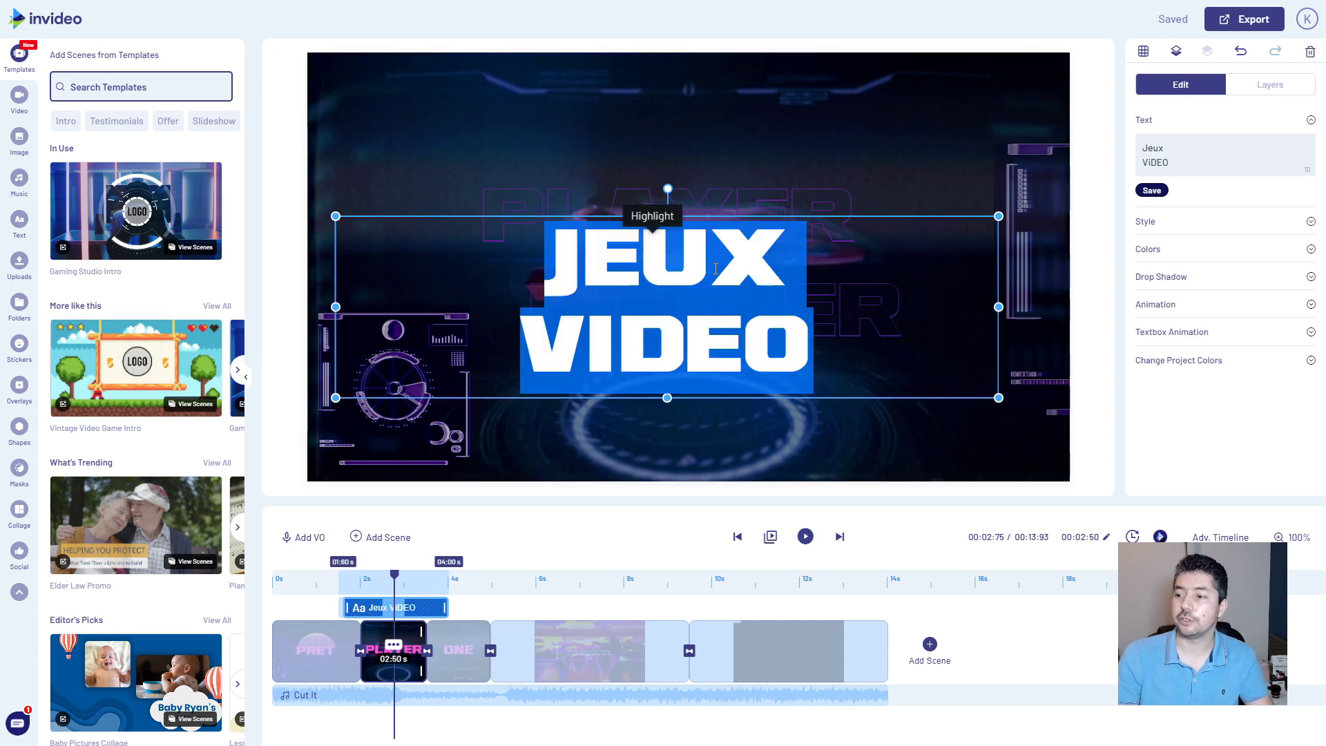
left_click(1167, 221)
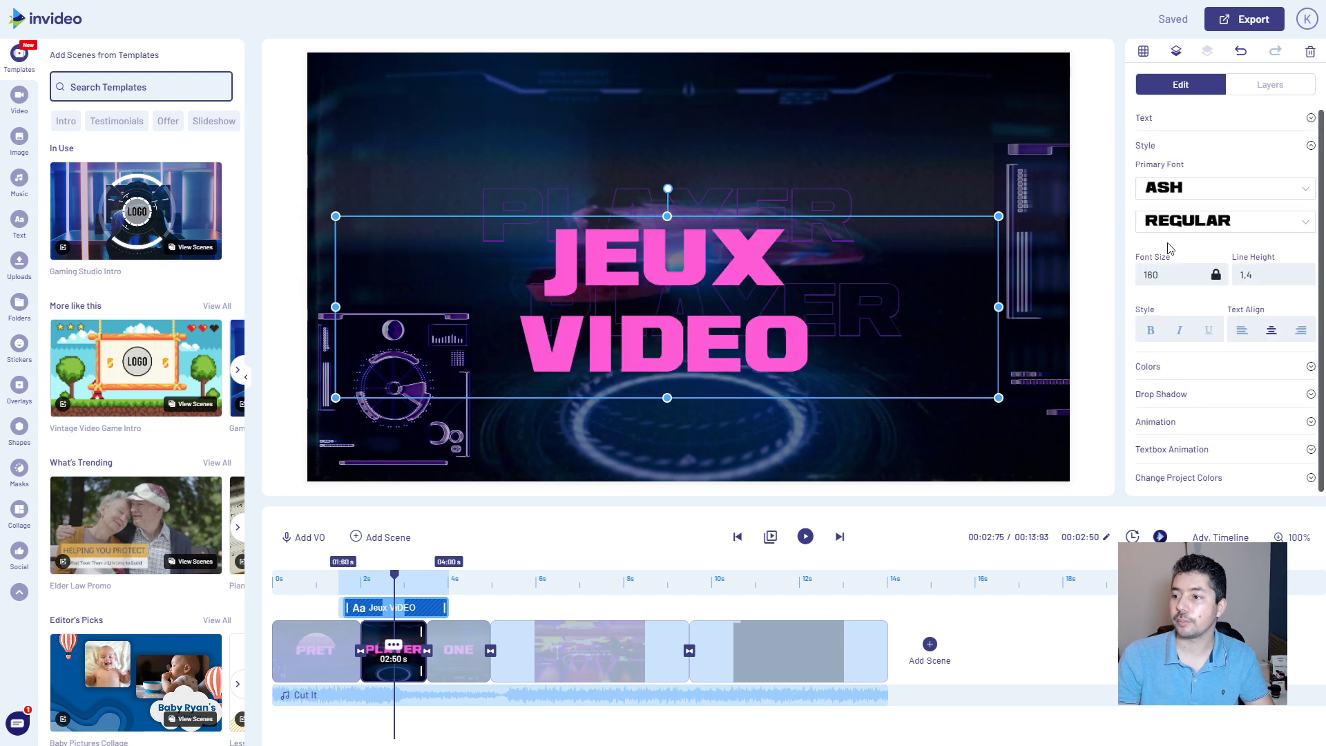
left_click(1217, 275)
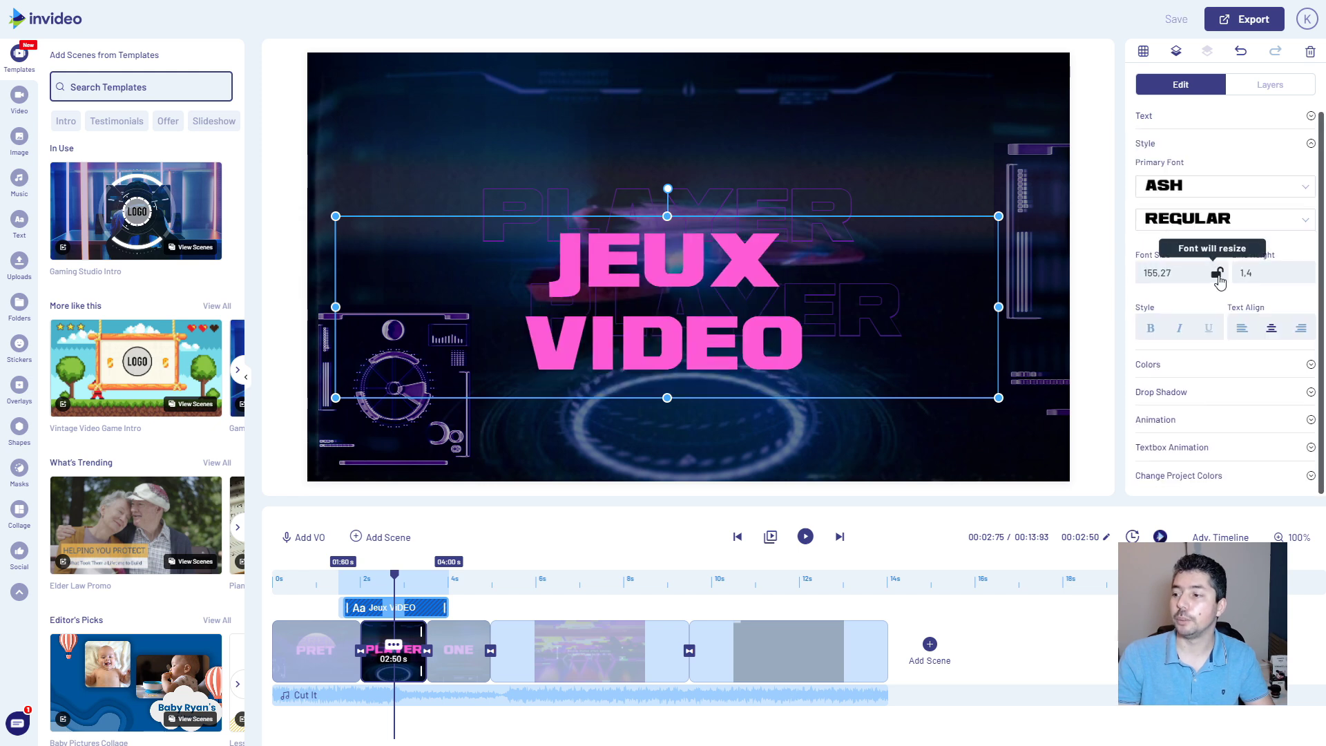
double_click(1155, 271)
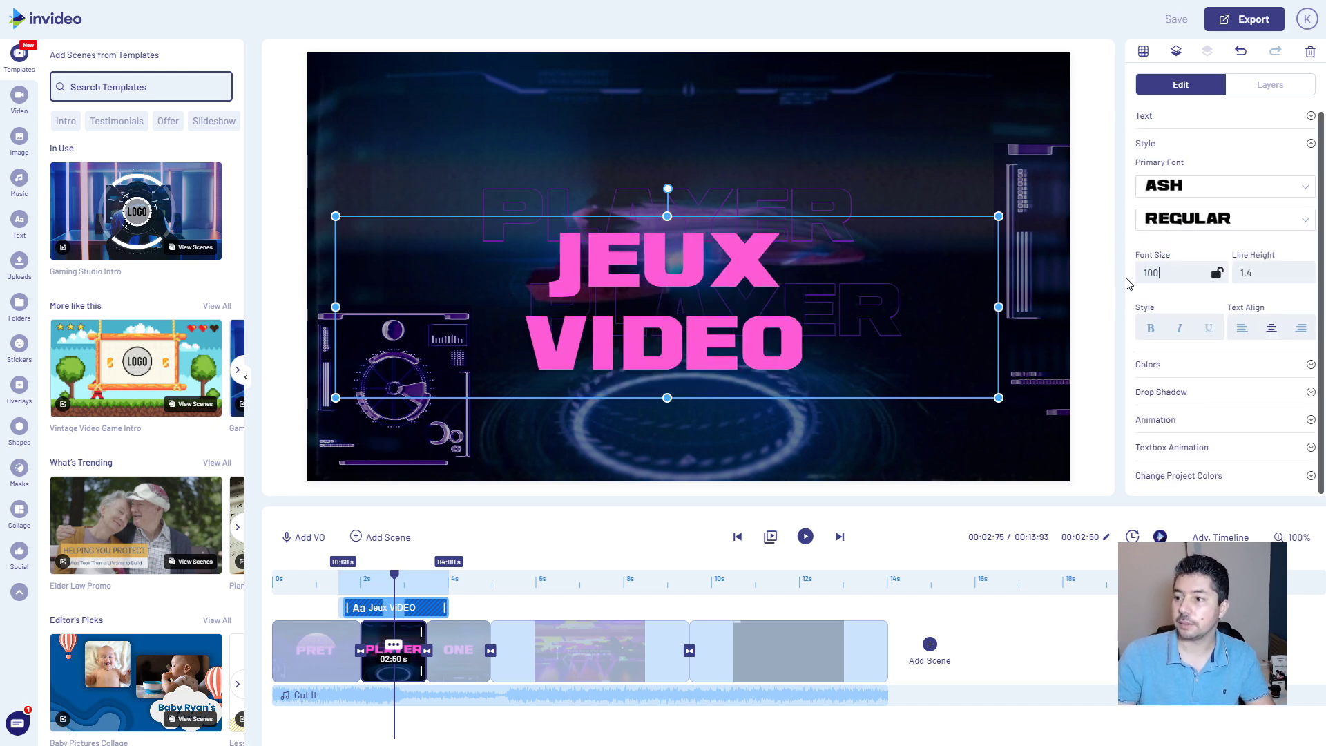
key("Return")
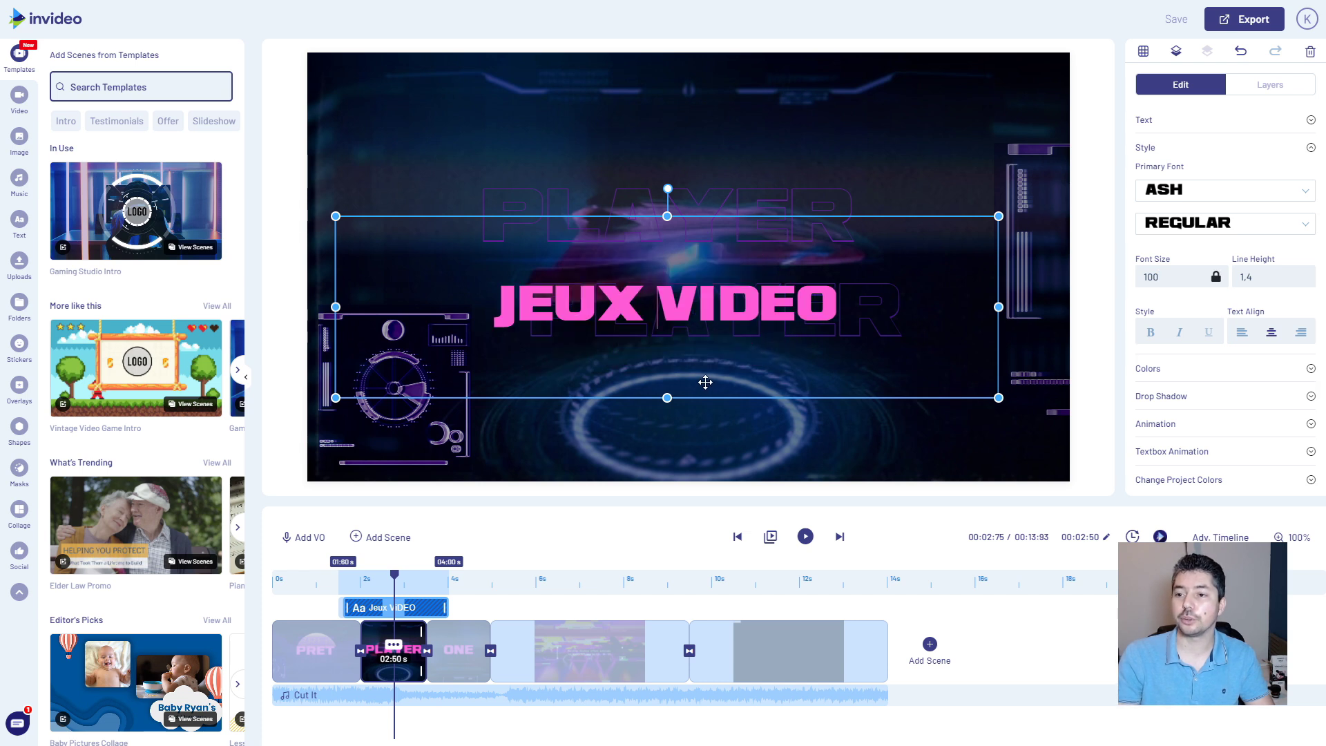
Replace the two outlined PLAYER texts with JEUX VIDEO and reduce the upper one's font size so it fits one line.
left_click(858, 229)
type("Jeux VIDEO")
left_click(1311, 210)
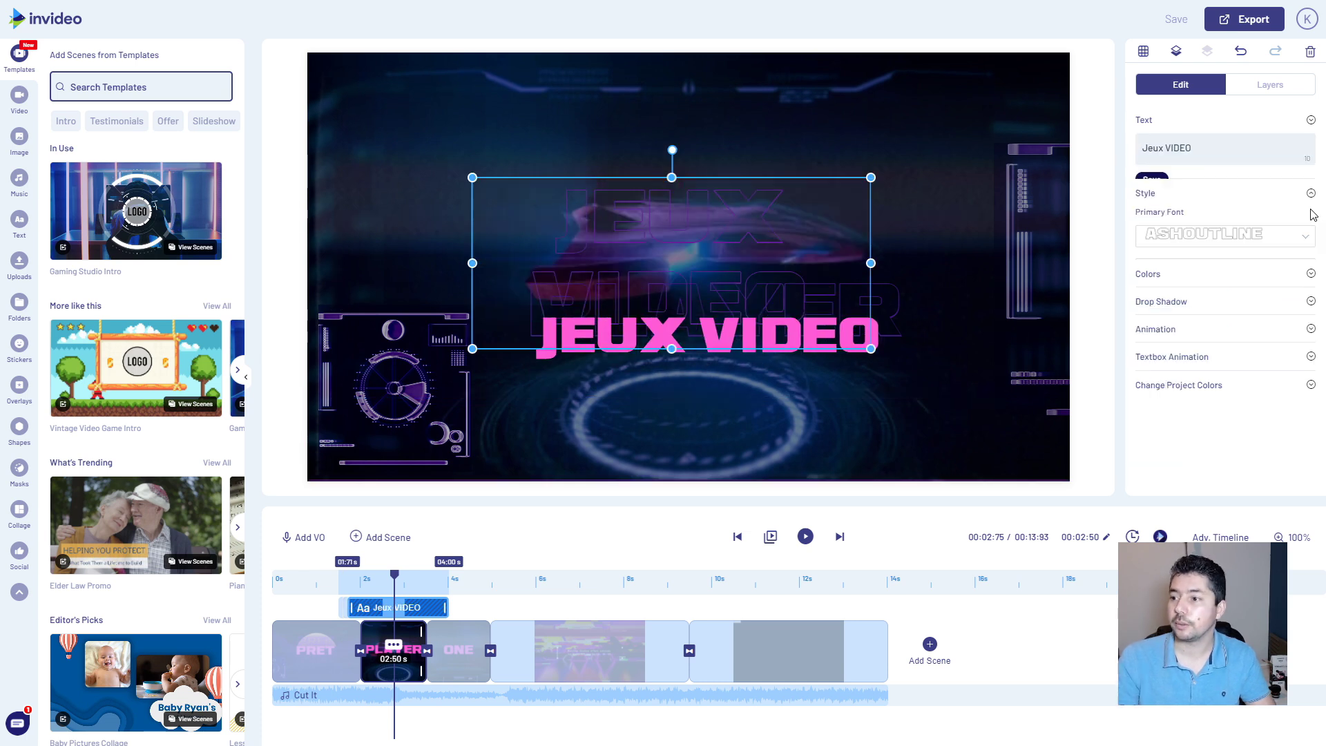
left_click(1216, 280)
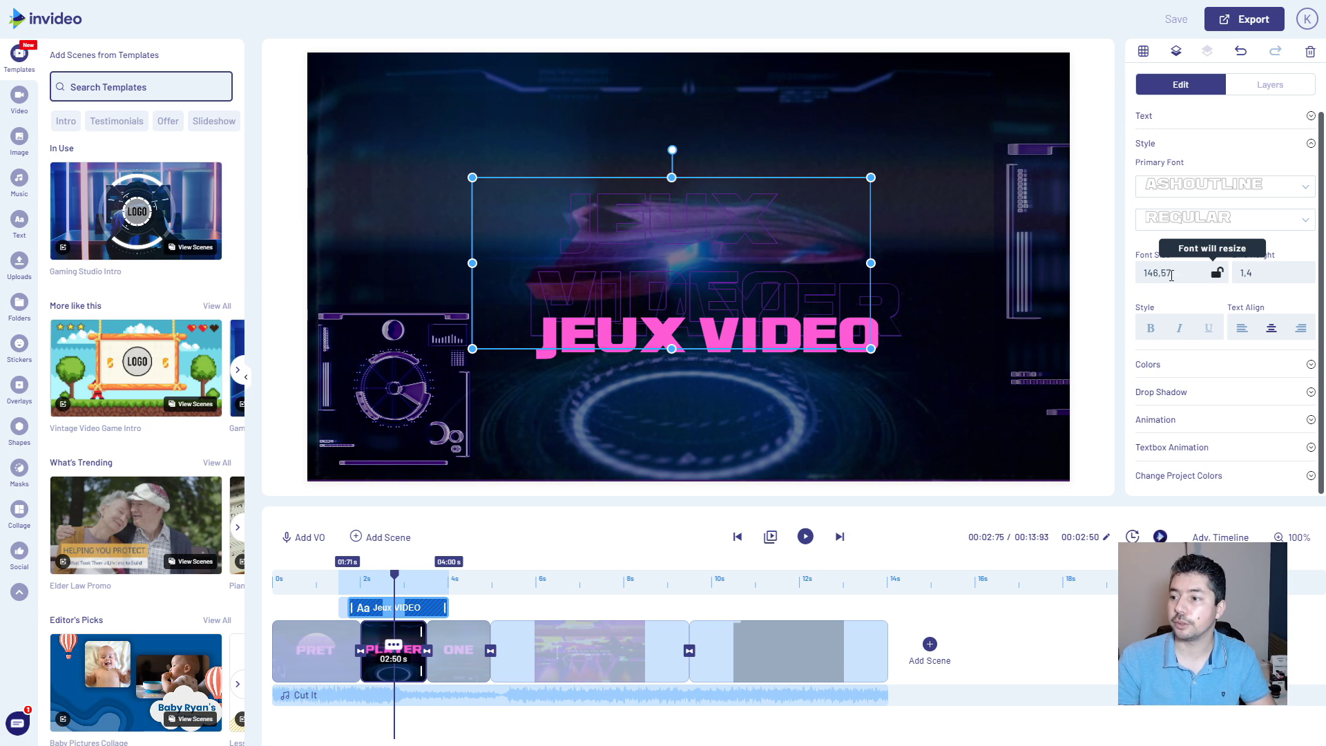
left_click_drag(1171, 276, 1124, 268)
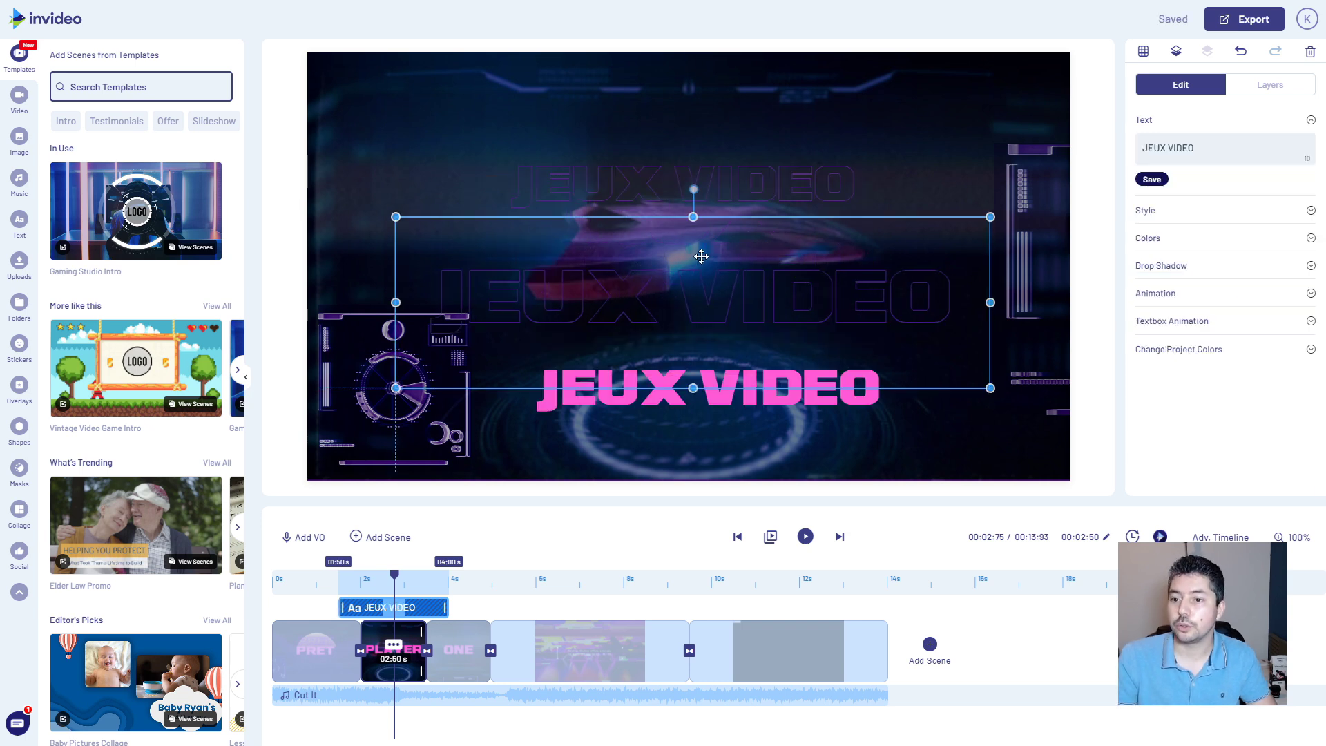
Move the JEUX VIDEO texts so the pink title sits between the two outlined copies, and preview the scene.
left_click_drag(699, 257, 698, 201)
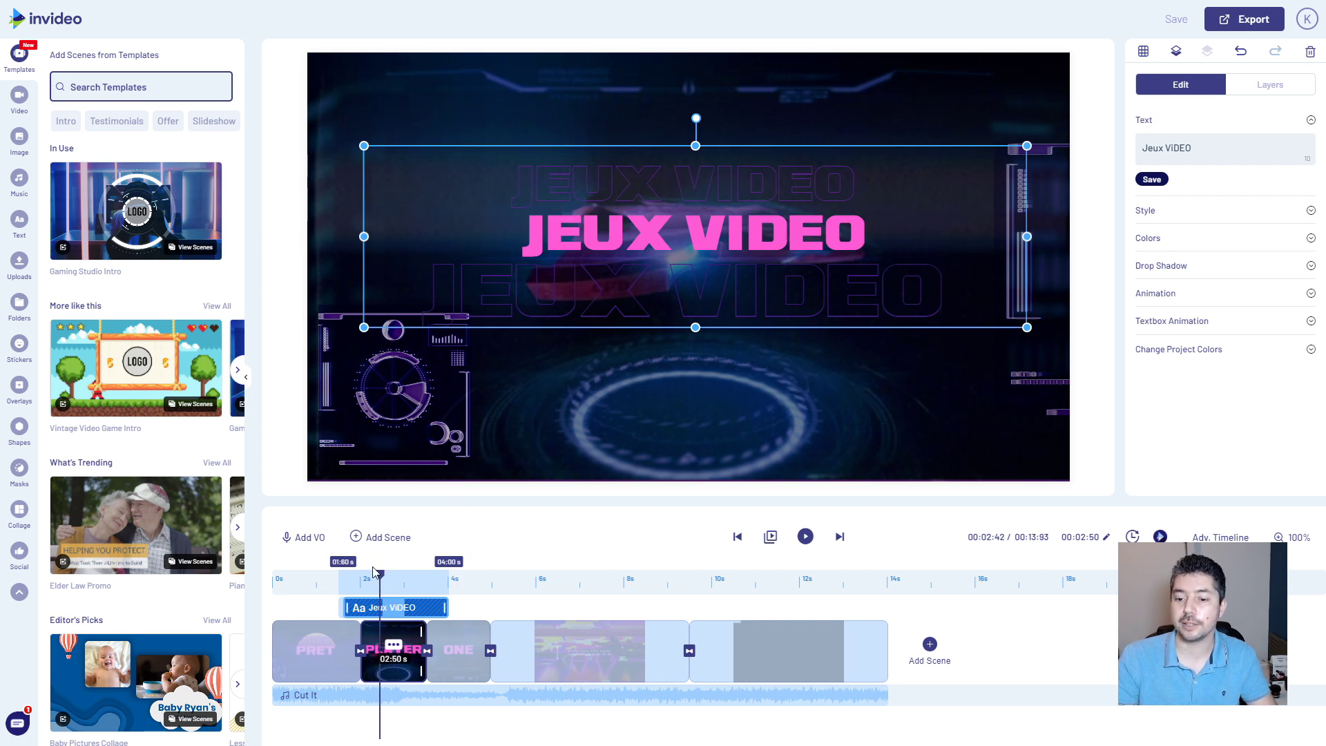
left_click(771, 537)
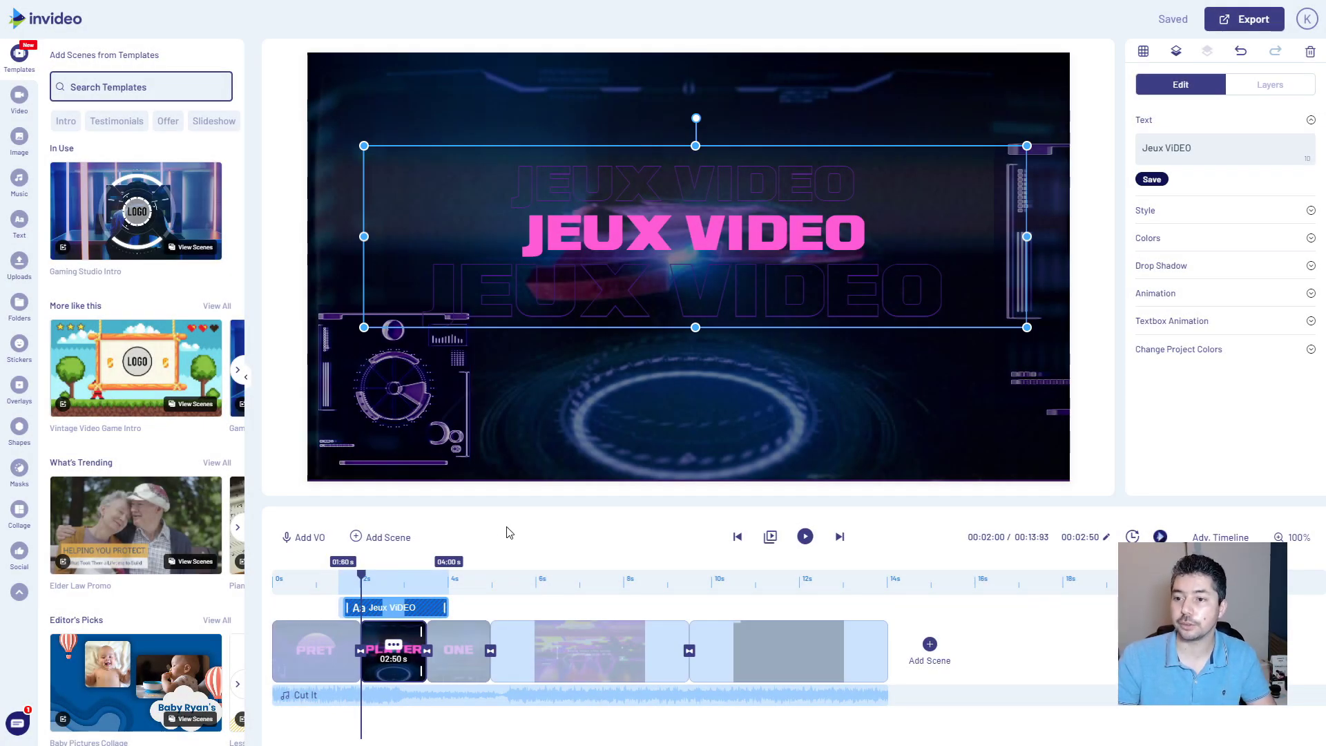
Replace the pink and both outlined ONE texts in the third scene with GAMING and preview the scene.
left_click(458, 646)
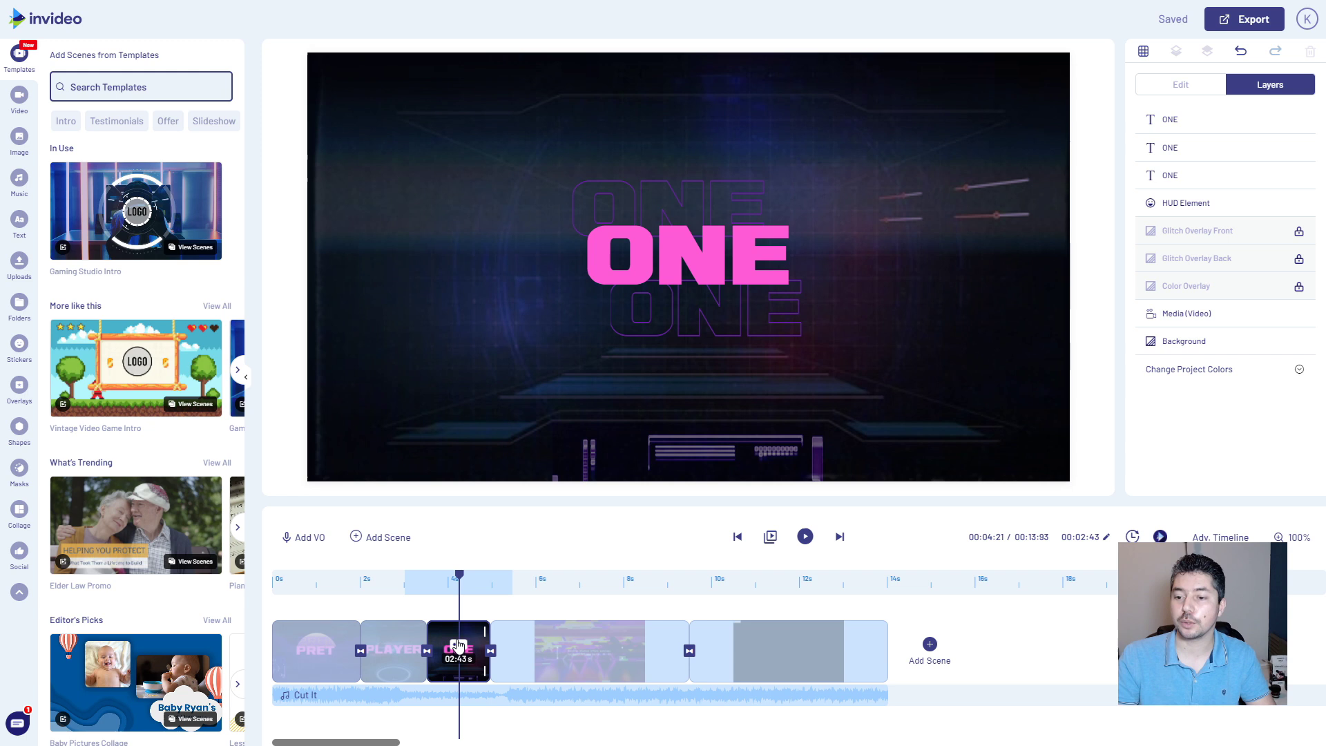
left_click(627, 268)
double_click(626, 269)
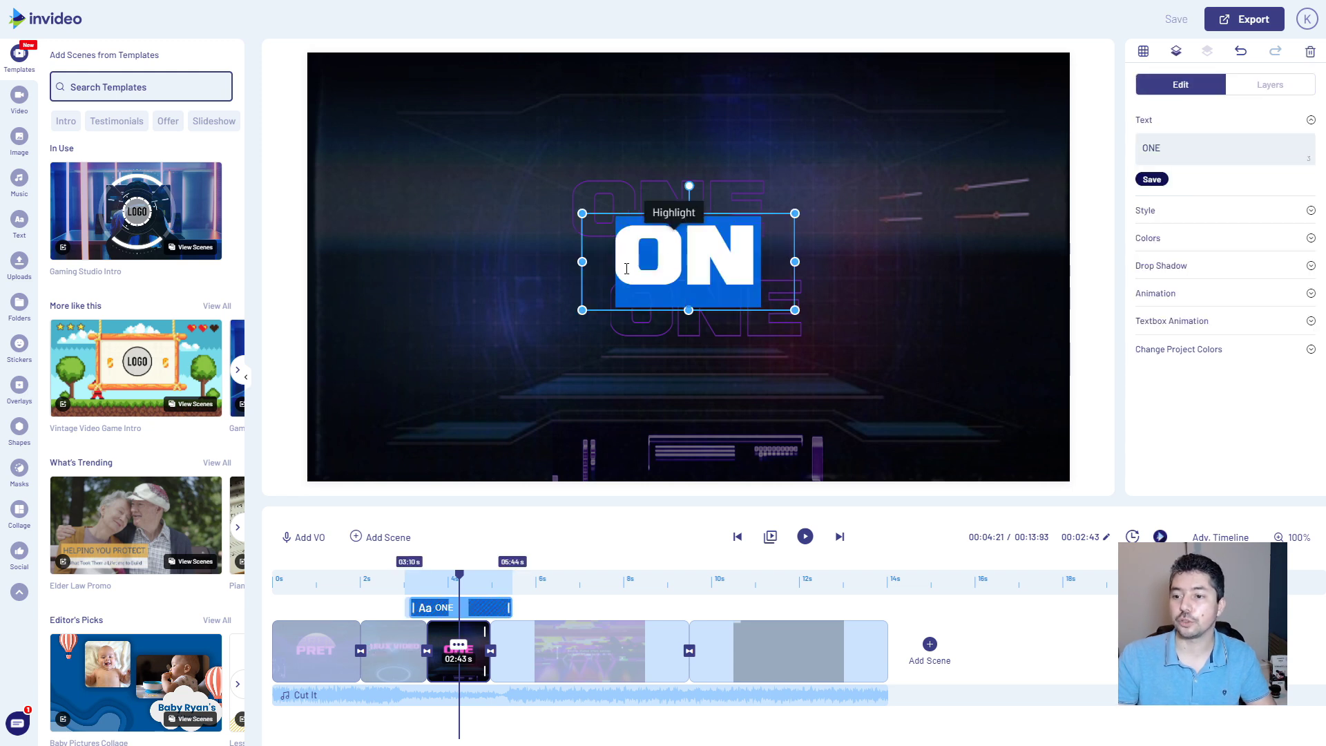
key("ctrl+z")
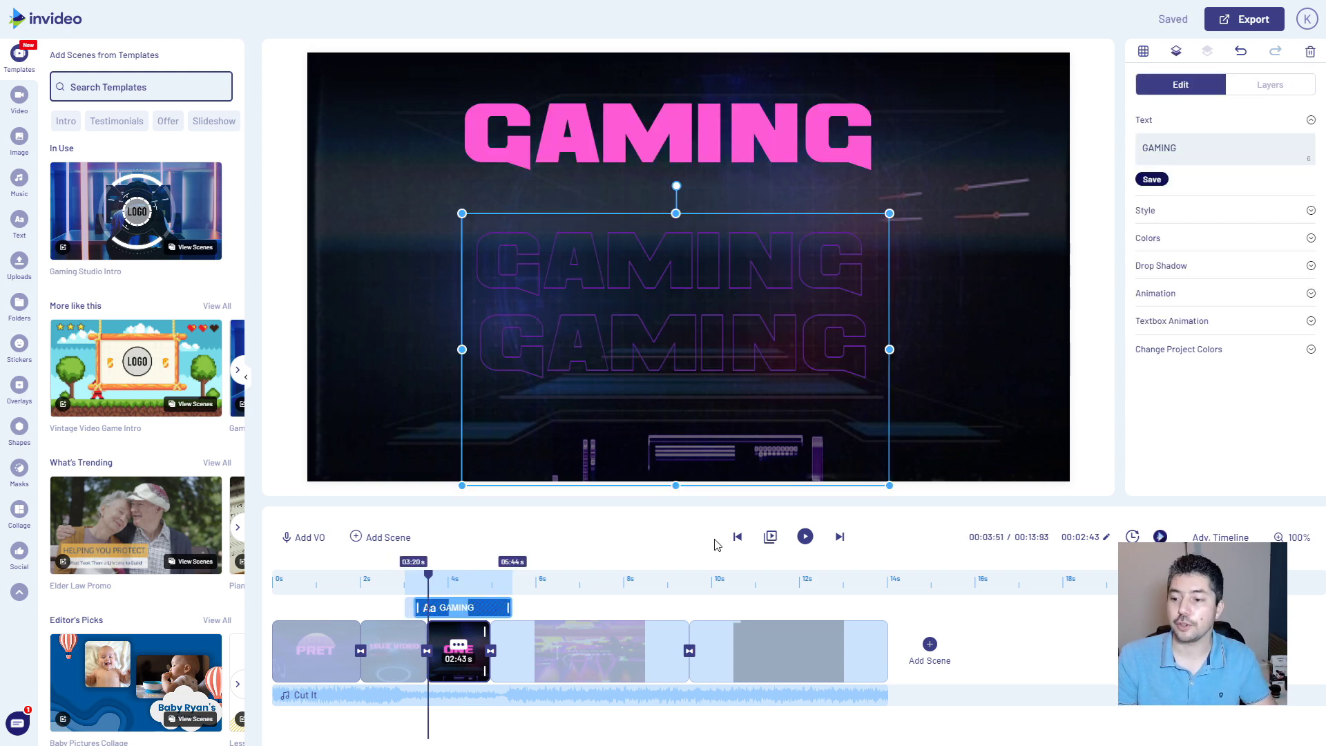
left_click(806, 537)
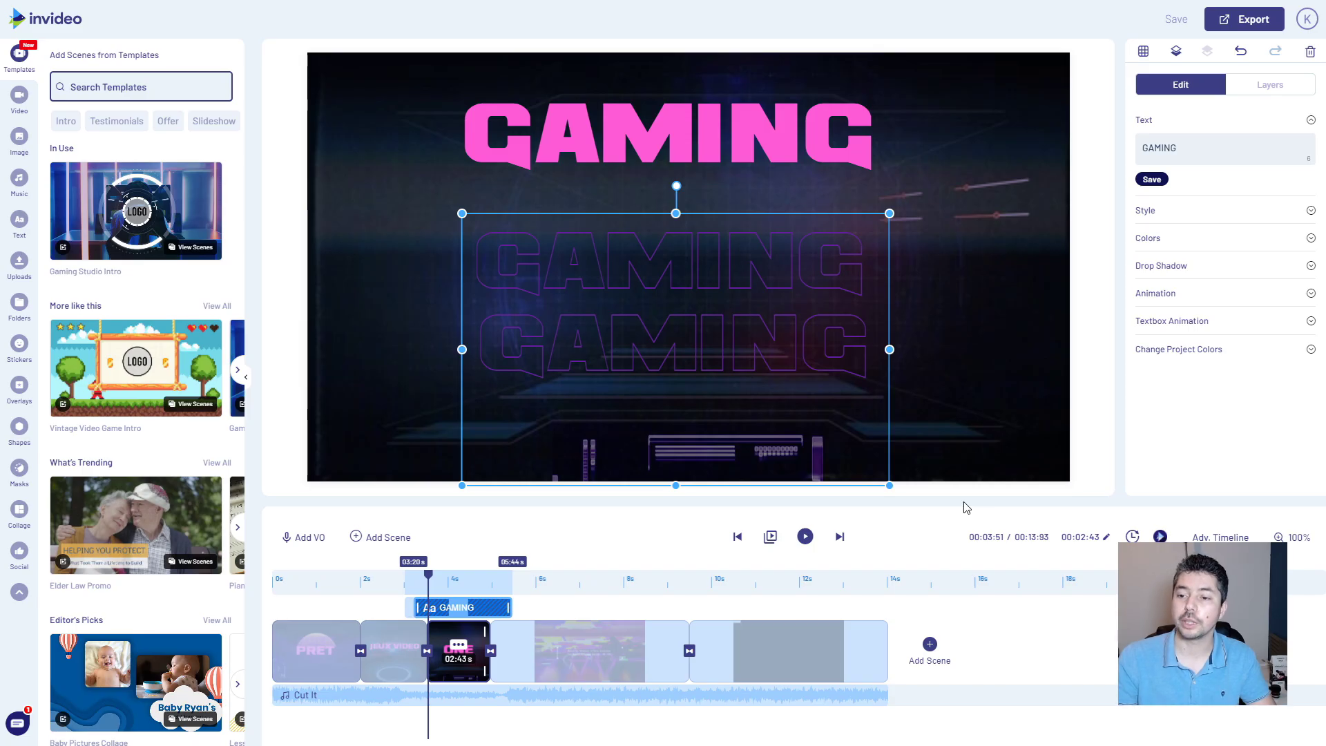
Replace the Parallax Studios description in the fourth scene with Kulture ChroniK Gaming.
left_click(591, 653)
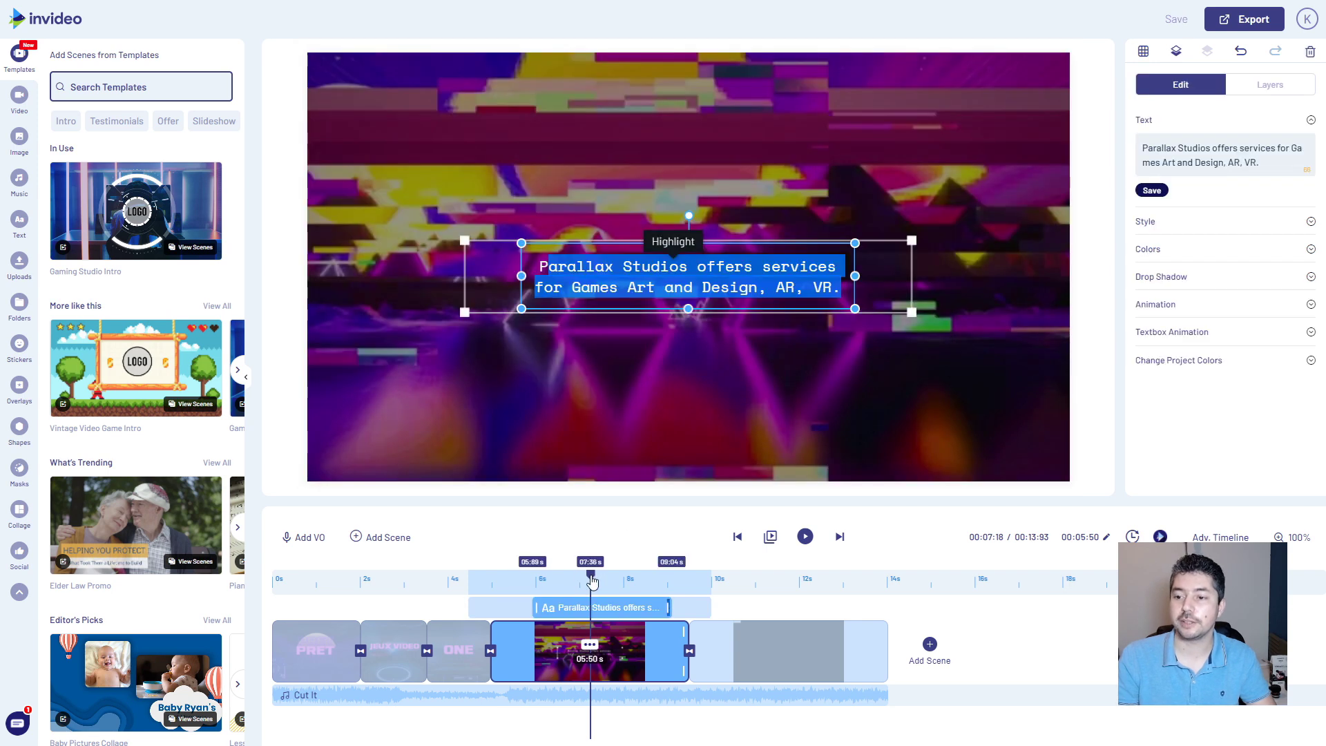
left_click_drag(591, 576, 623, 576)
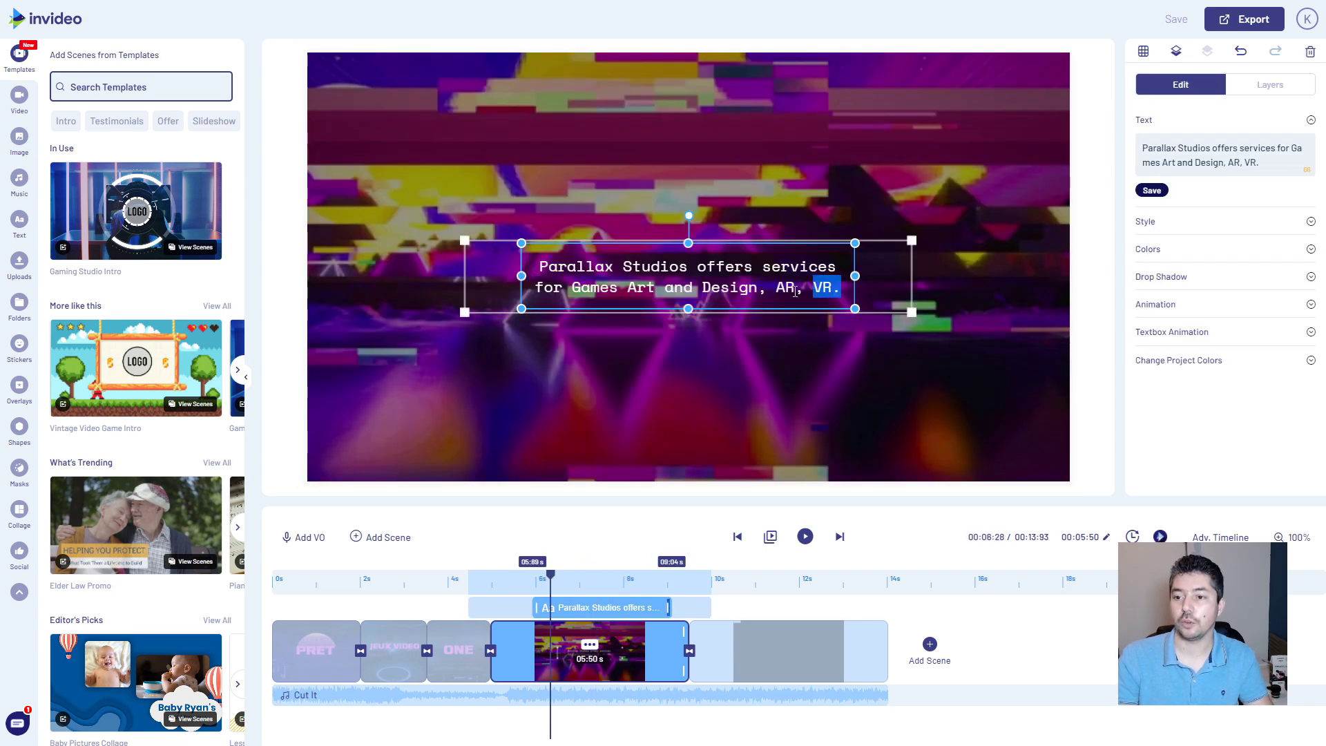
left_click_drag(841, 290, 548, 275)
key("BackSpace")
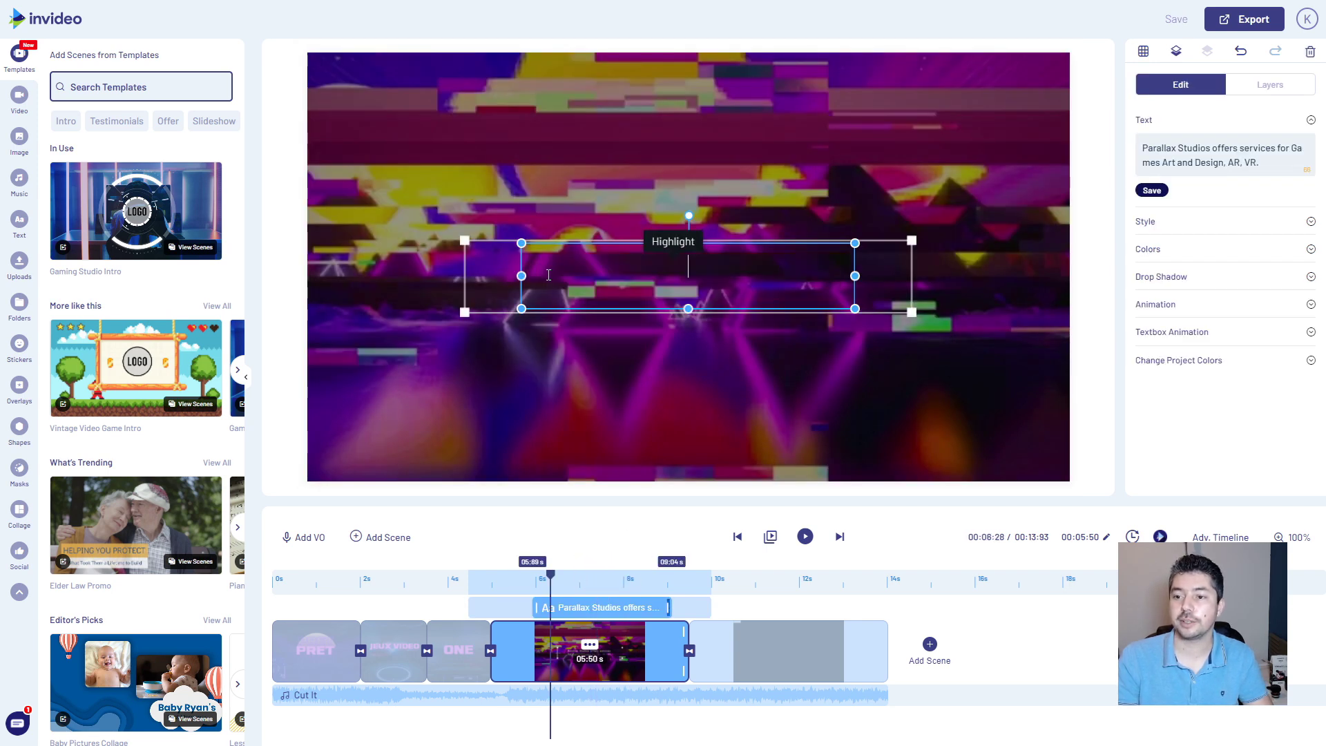
type("Kulture ChroniK Gaming")
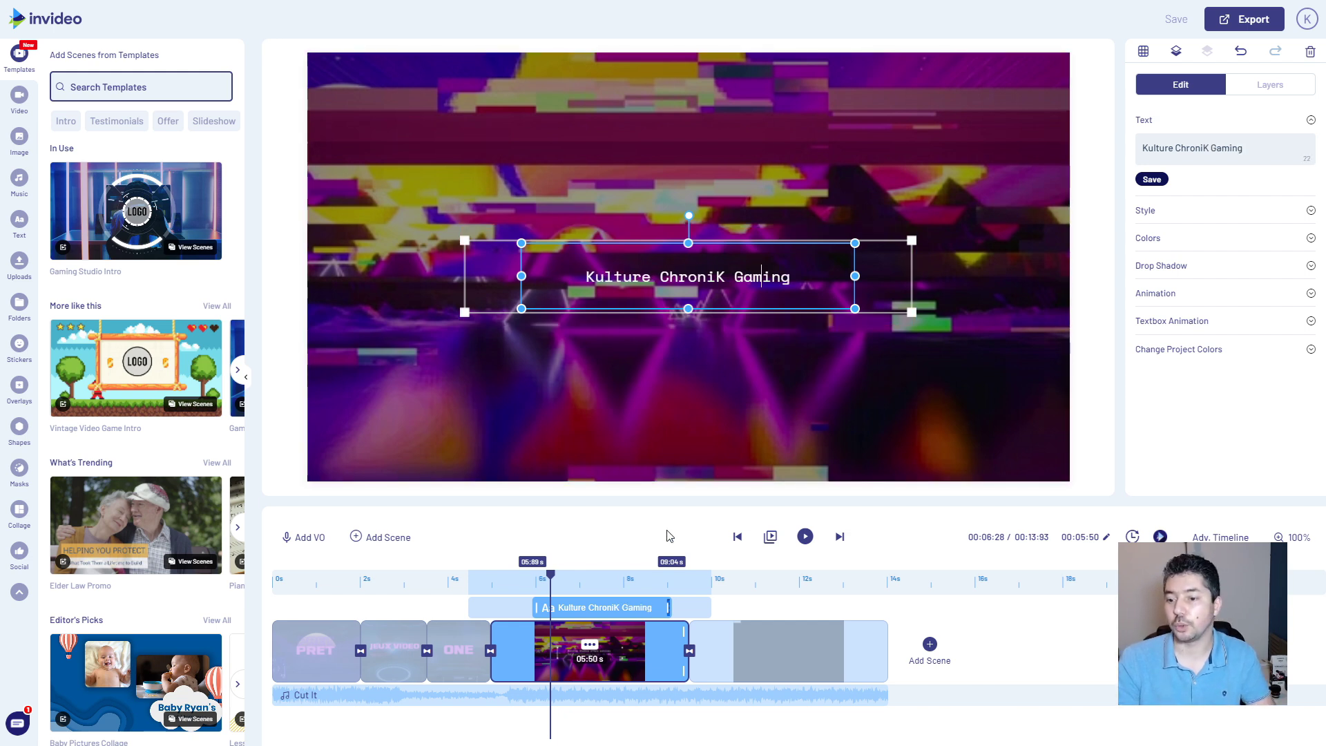
Delete the background video of the gamer at the desk from the final logo scene.
left_click(779, 653)
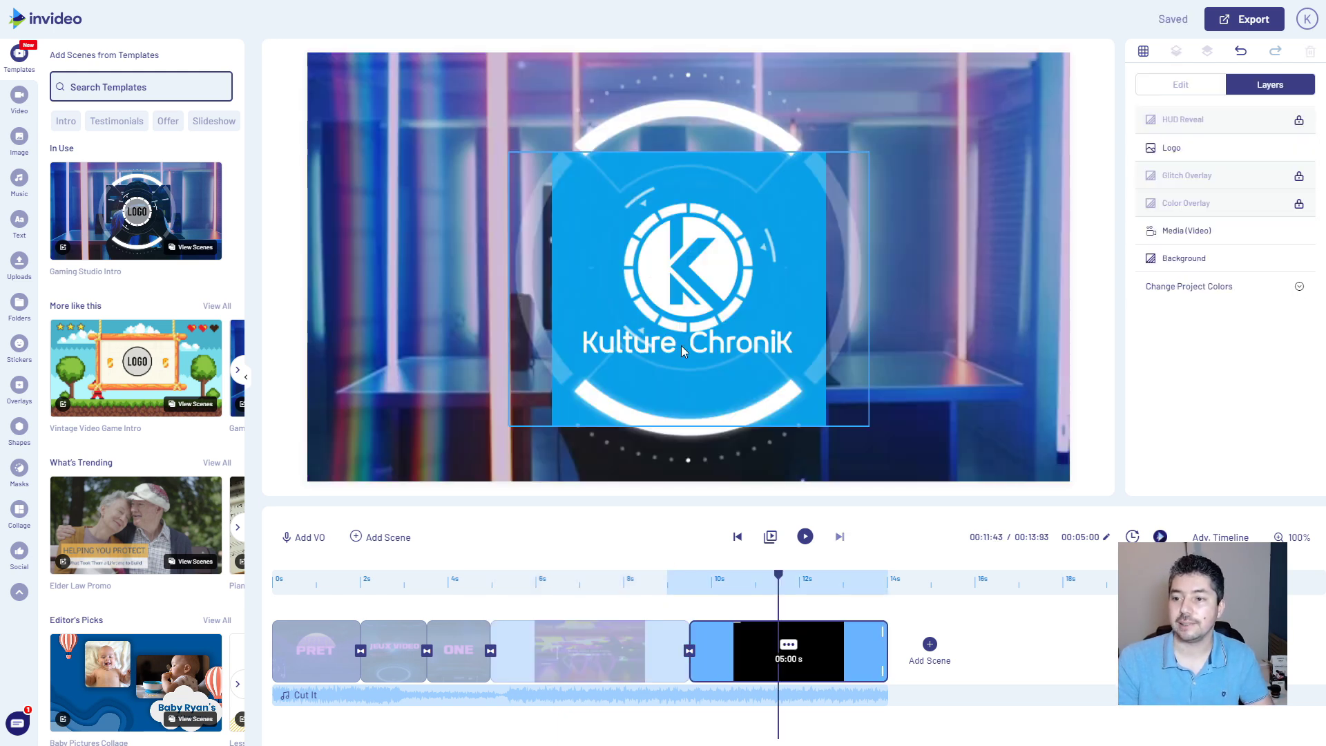
left_click(794, 234)
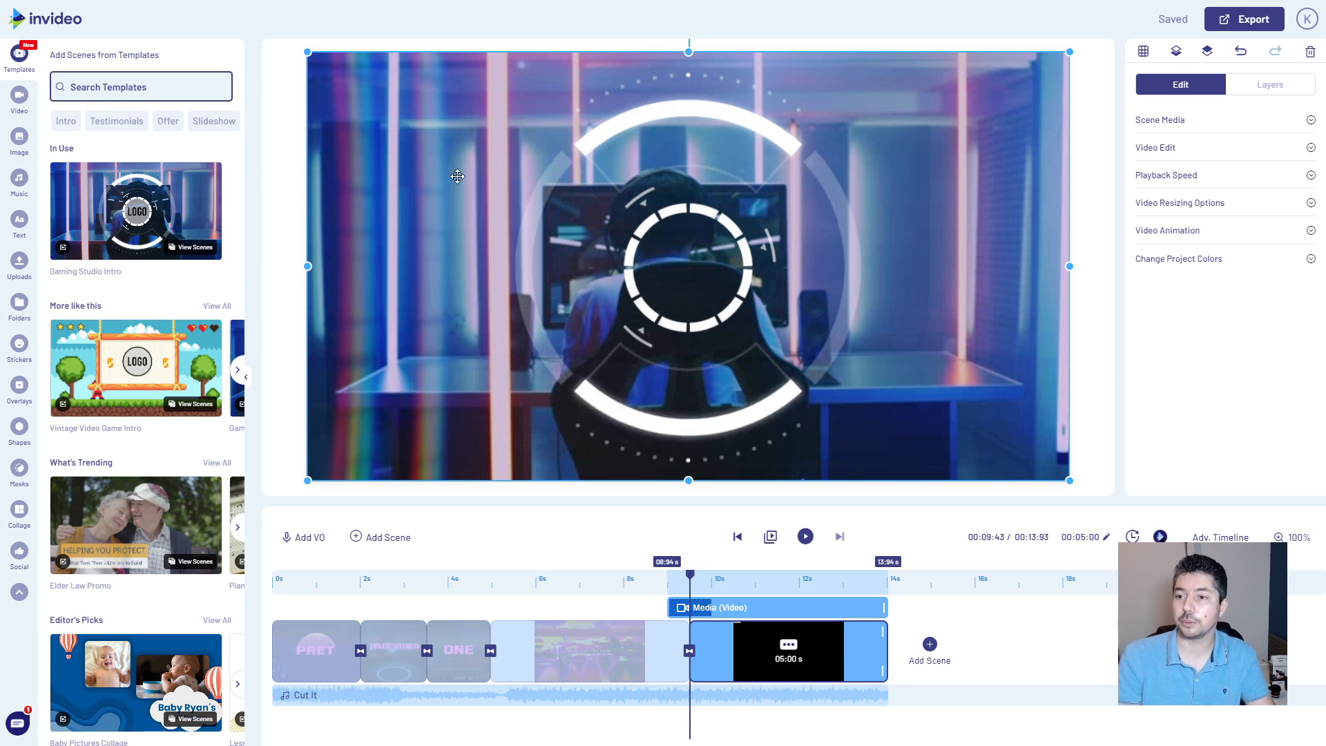
left_click_drag(474, 168, 445, 148)
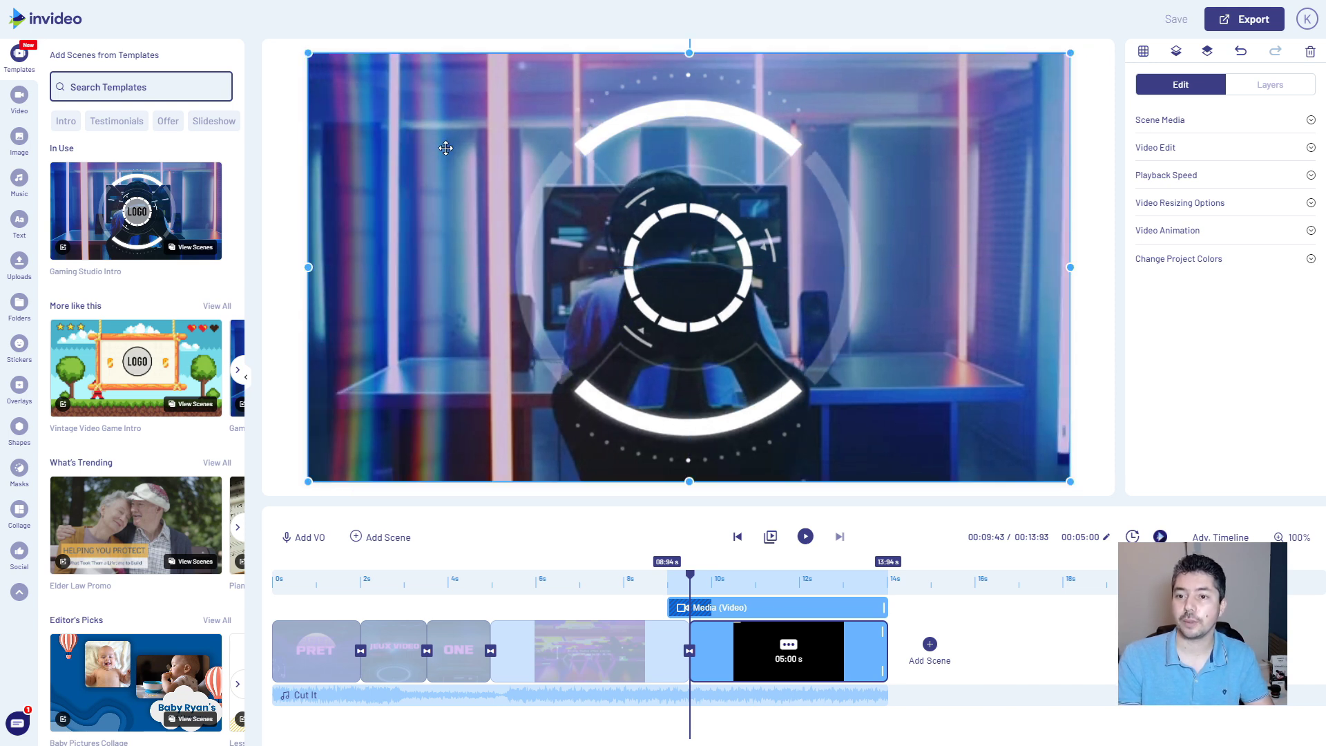
key("Delete")
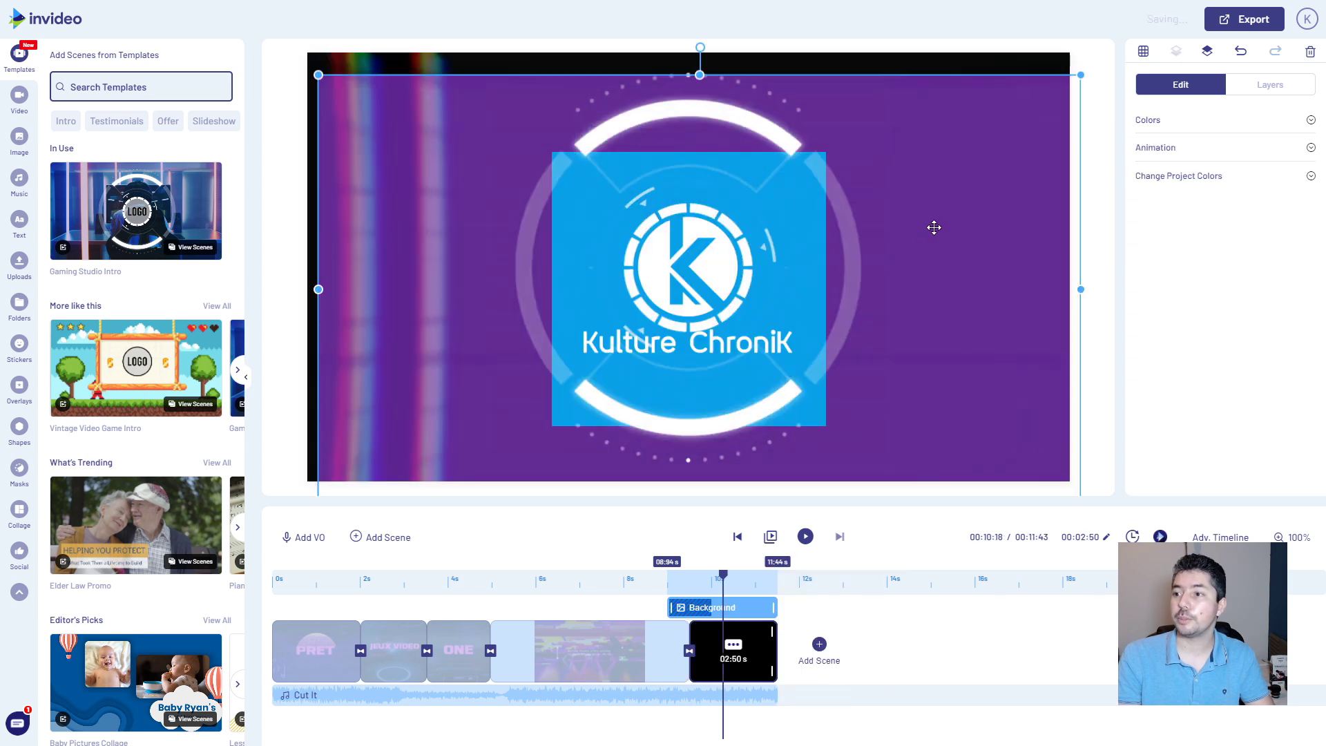
Try moving the purple background and the logo out of place in the final scene, and preview the scene.
left_click_drag(853, 215, 965, 329)
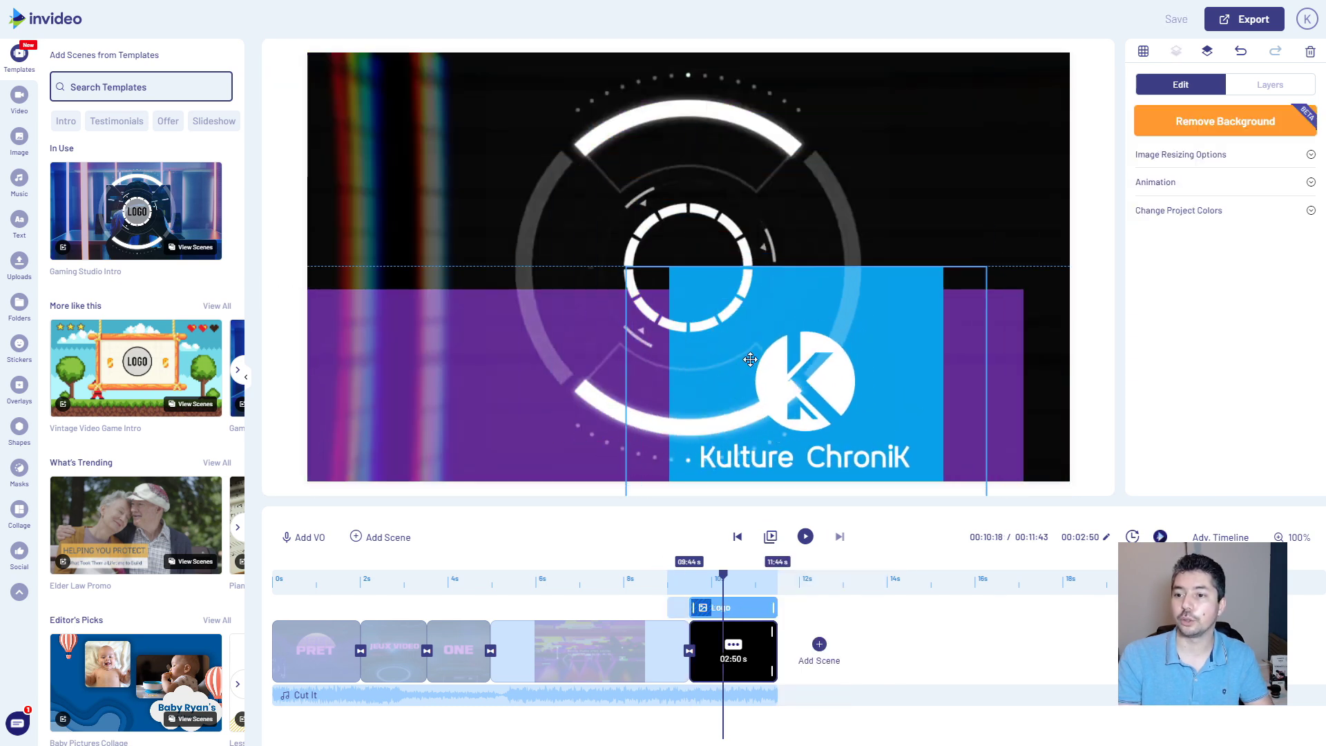
left_click_drag(662, 439, 695, 218)
left_click(693, 580)
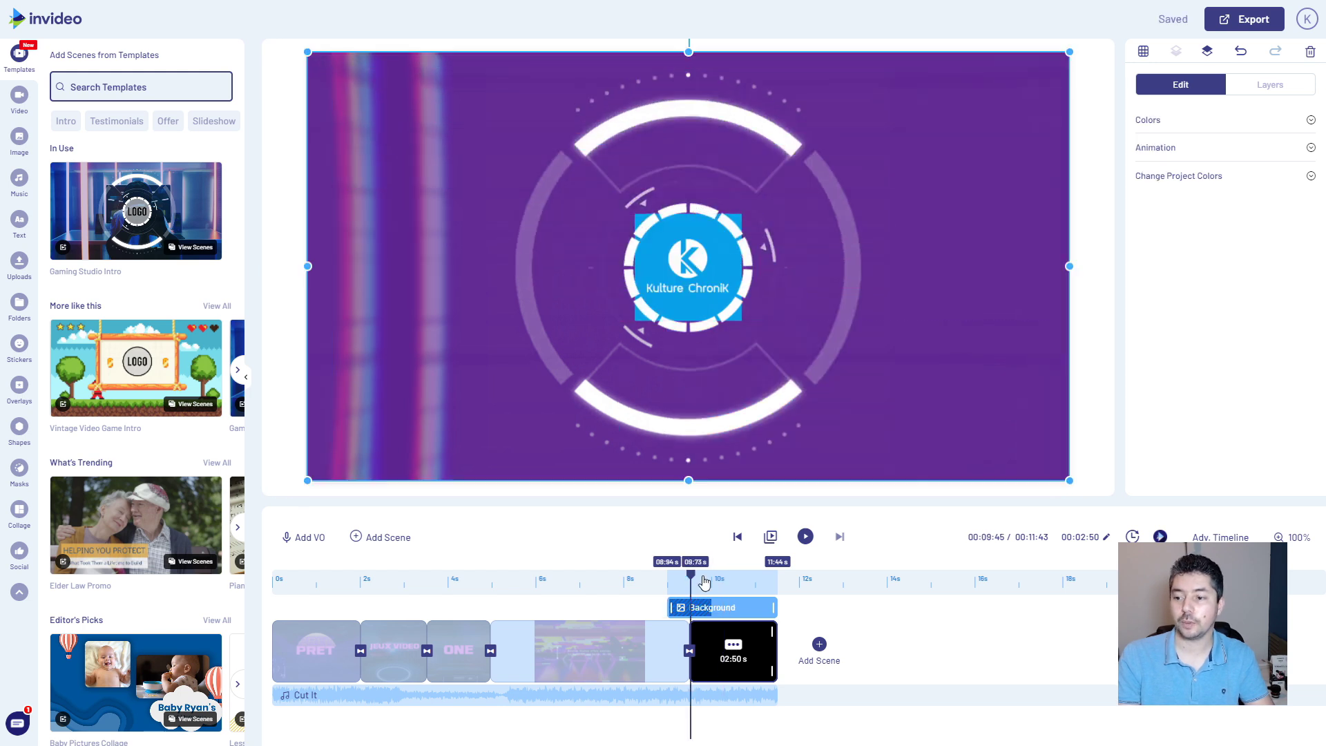
left_click(805, 537)
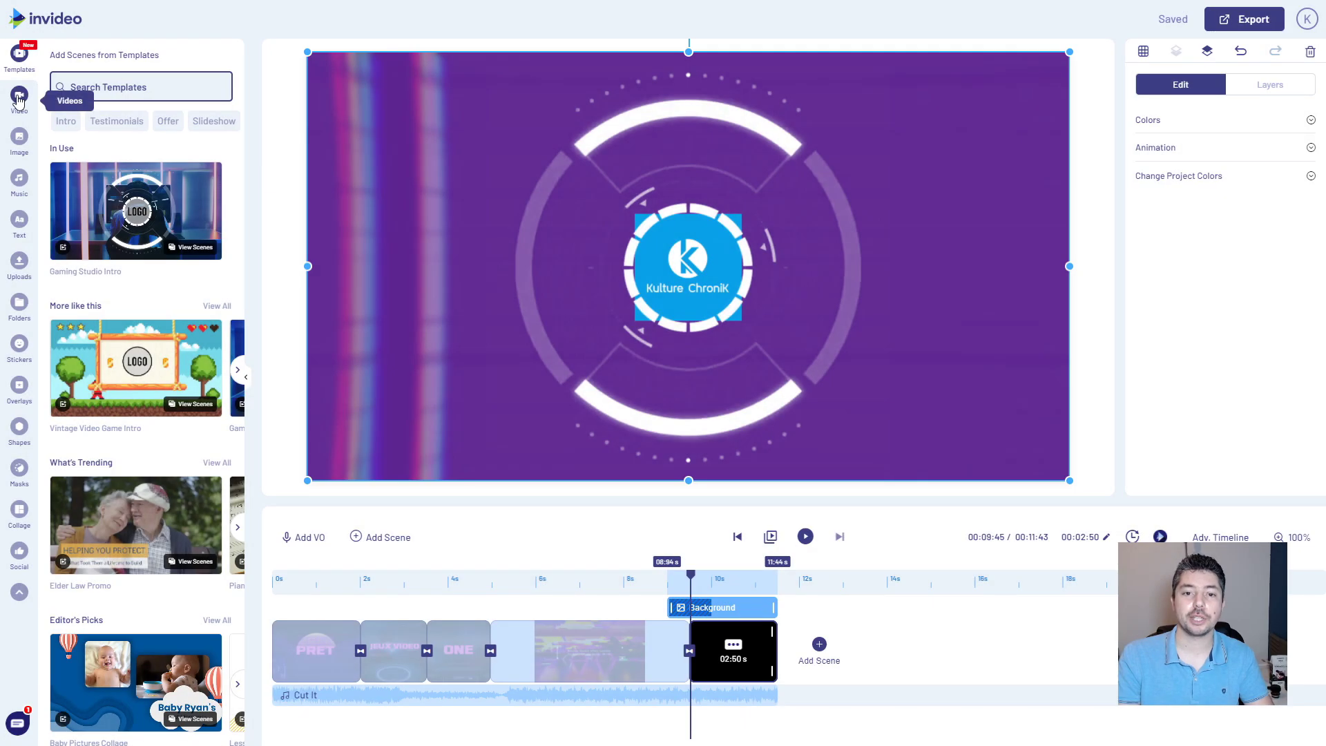
Search the stock videos for "video games" and look through the clips.
left_click(18, 97)
left_click(20, 136)
left_click(20, 98)
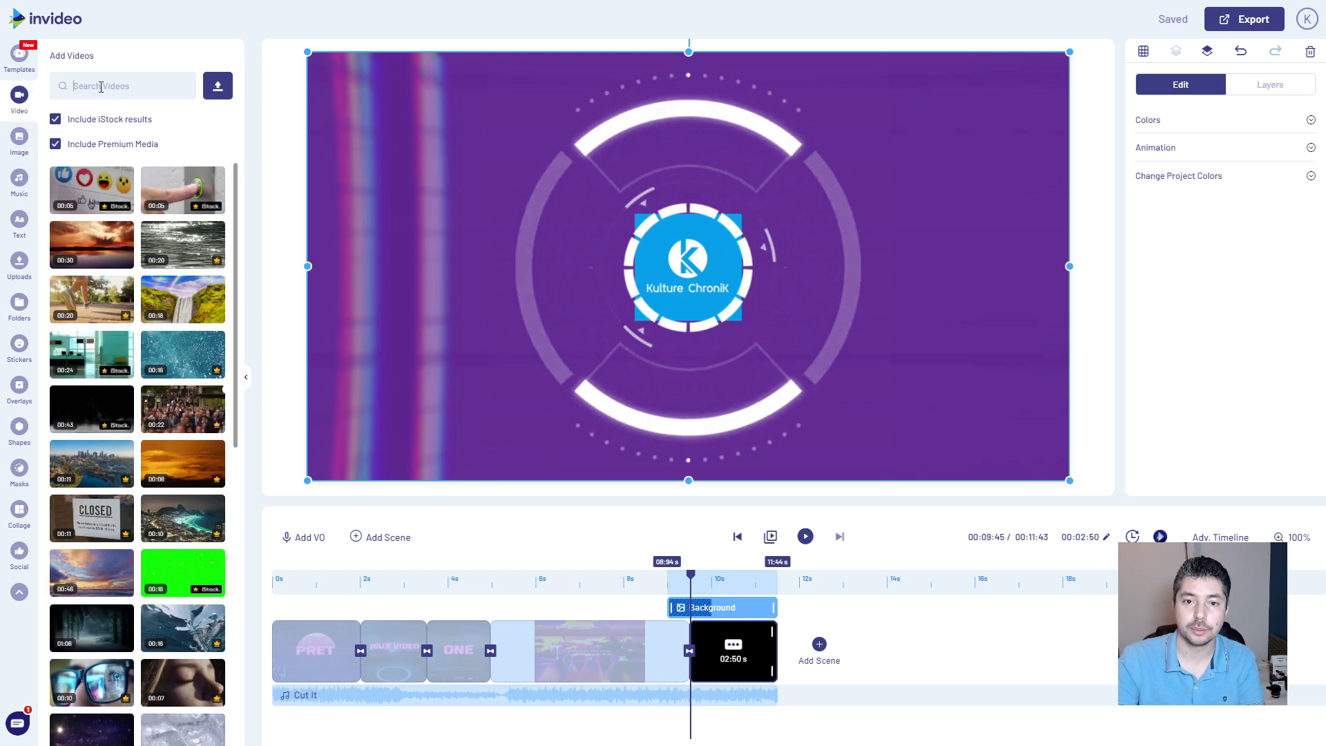
type("video games")
key("Return")
scroll(145, 474, "down", 3)
scroll(142, 467, "down", 1)
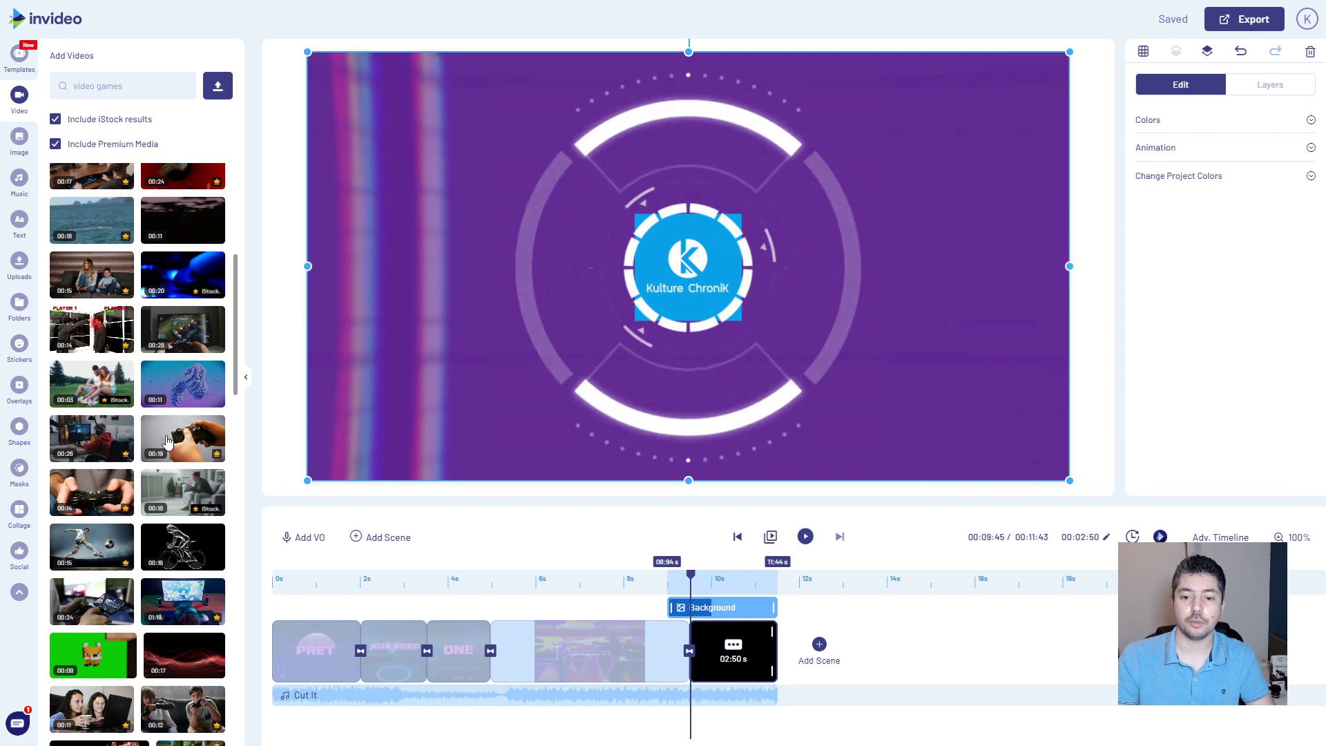
Add the clip of hands holding a black game controller to the final scene, trimmed to about its first 5 seconds.
left_click(188, 438)
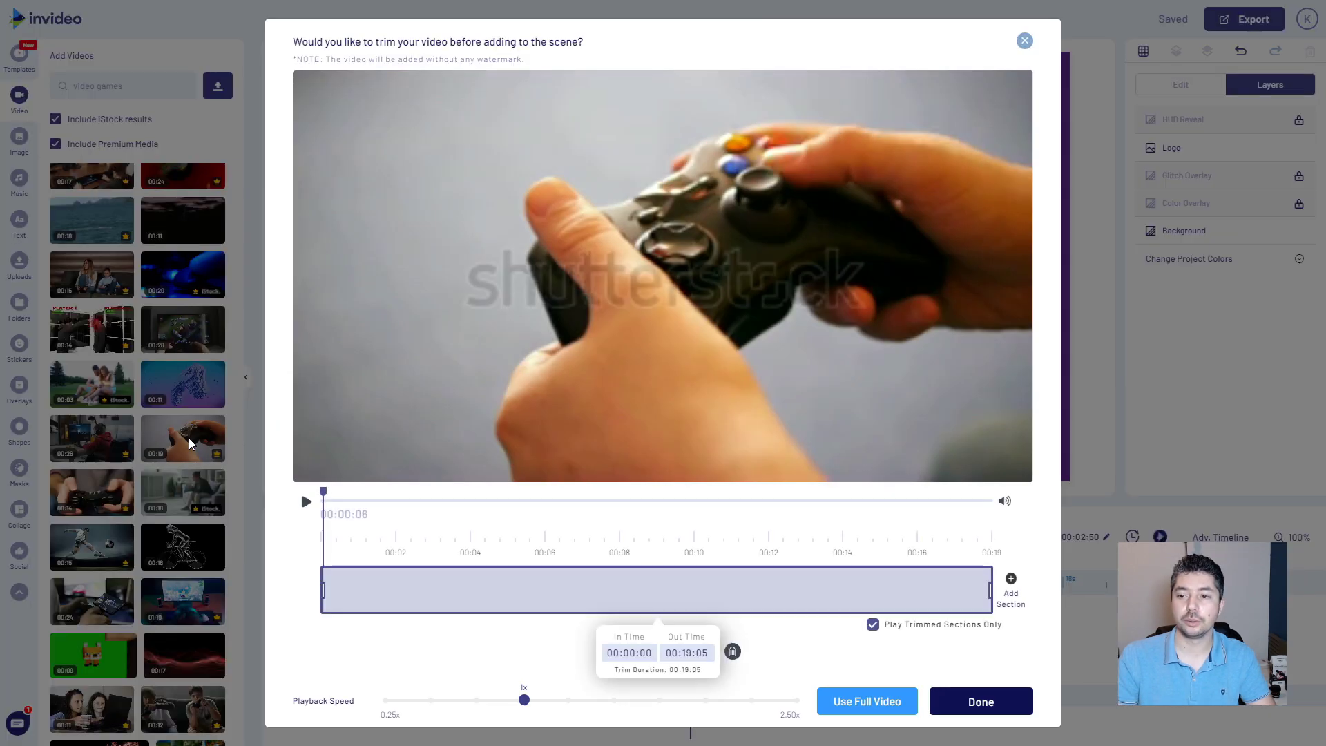
left_click_drag(991, 591, 514, 574)
left_click(979, 702)
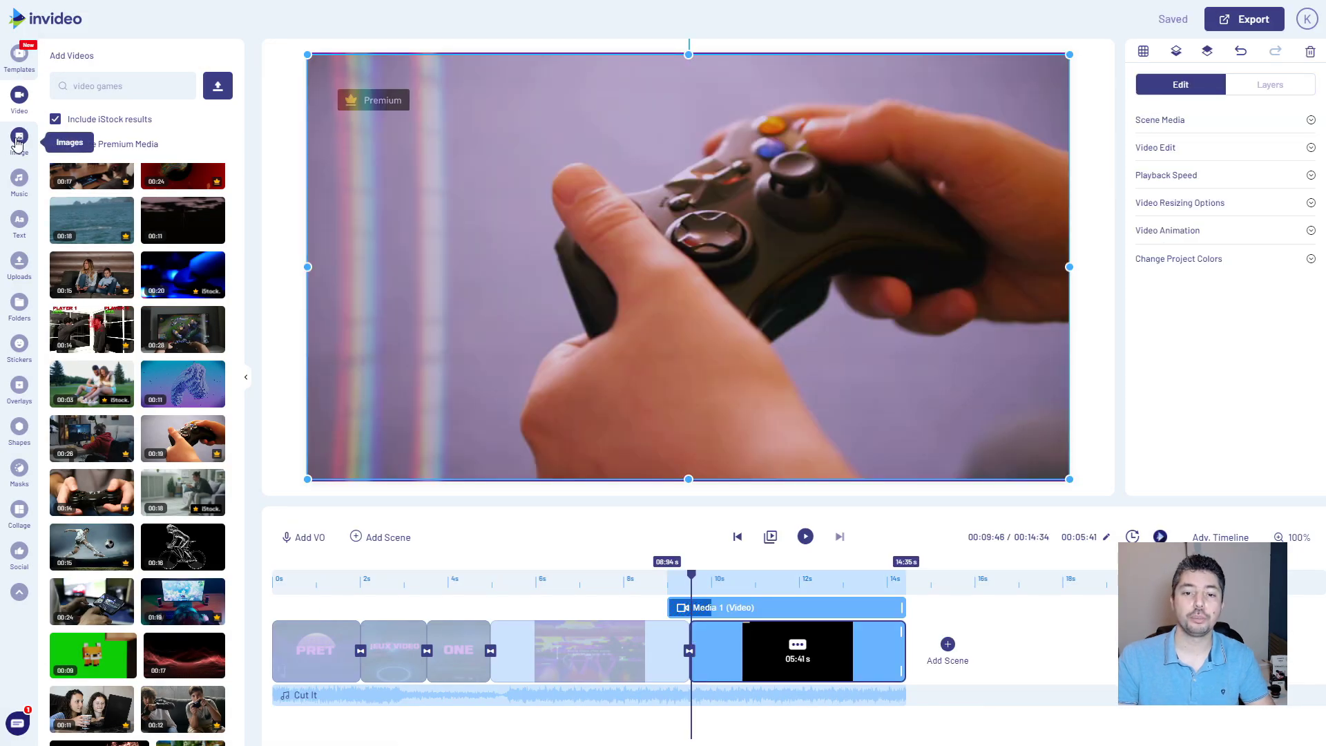
Search the stock images for "video games" and place the black controller picture, small and tilted, in the scene's lower-left area.
left_click(19, 141)
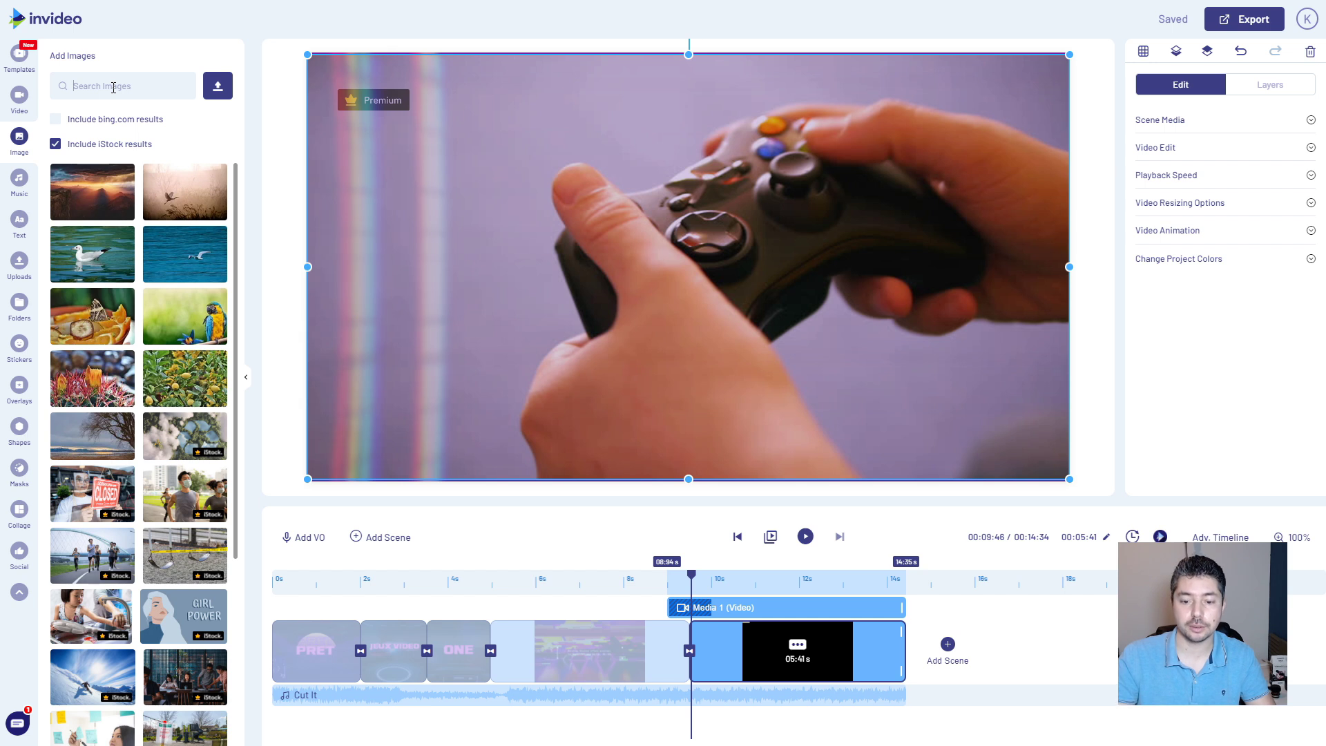
type("video games")
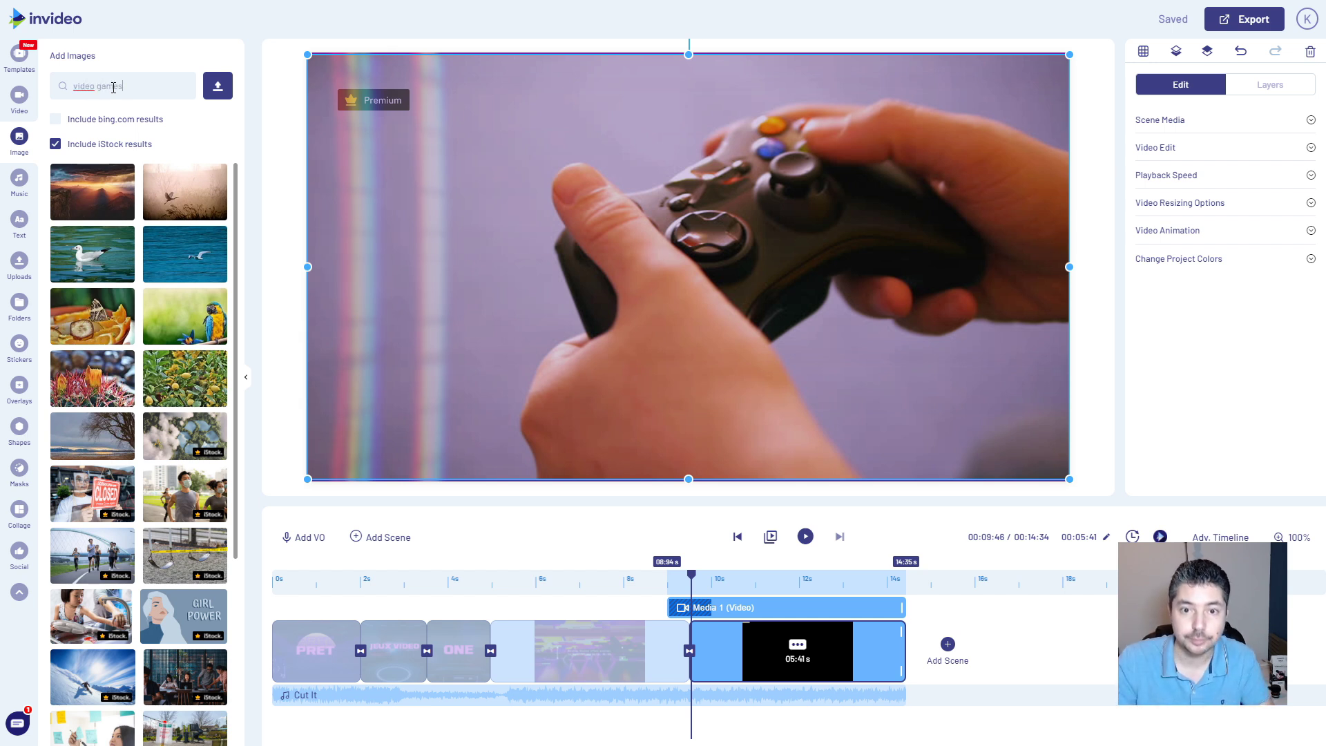
key("Return")
left_click(179, 305)
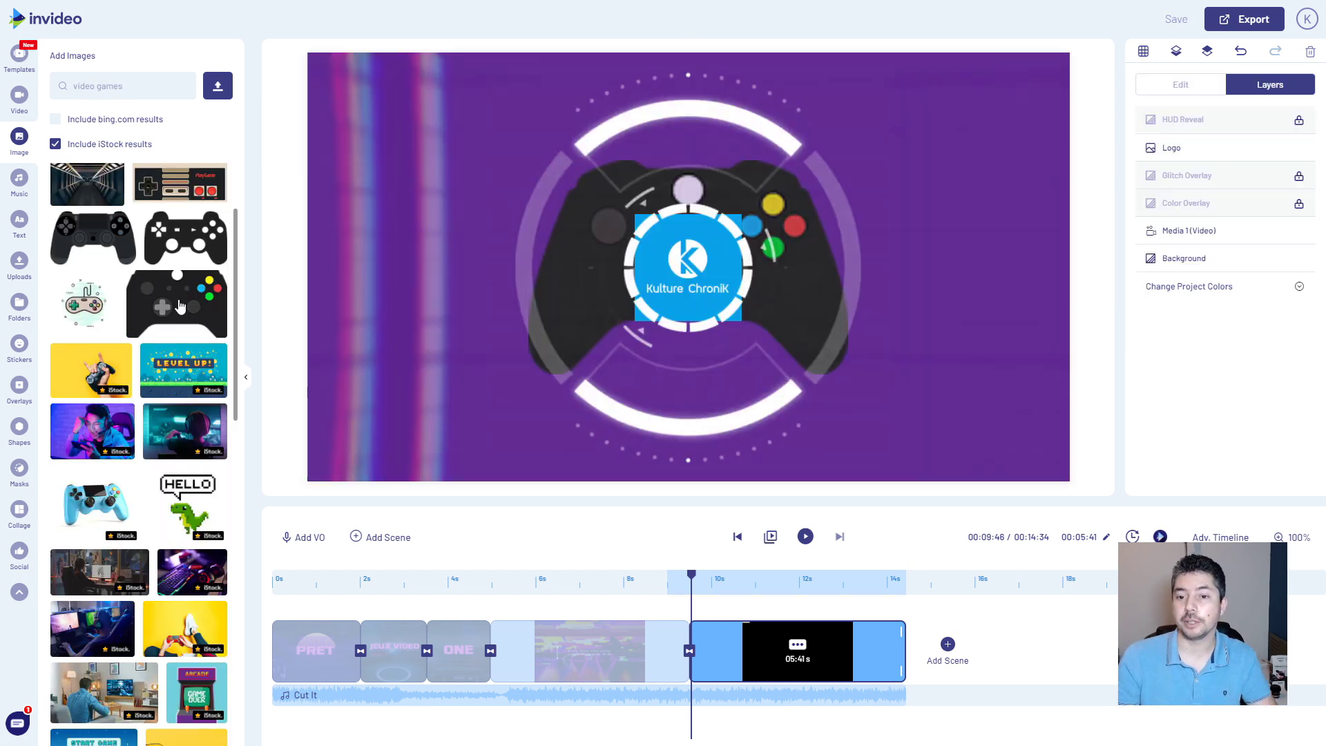
left_click_drag(332, 237, 387, 304)
left_click_drag(438, 359, 438, 341)
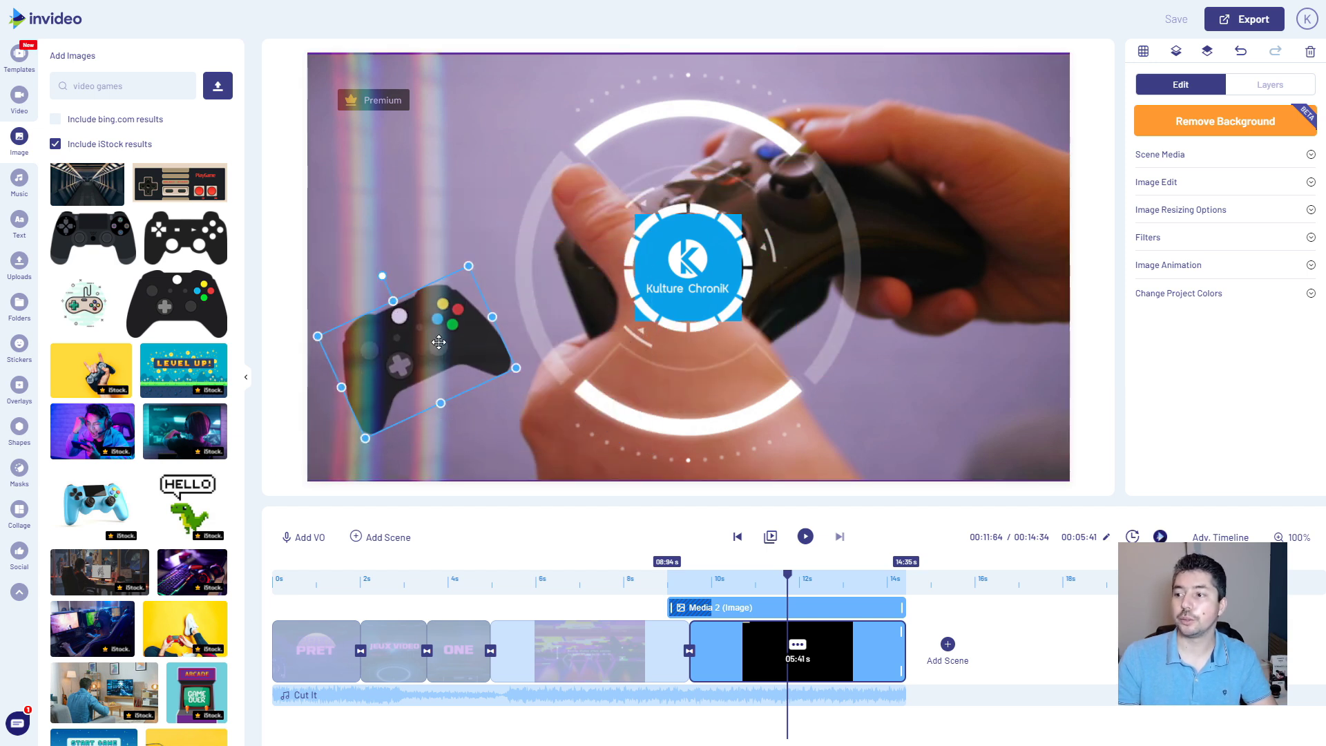
Give the controller picture a Shift From Right entrance animation lasting about 2.6 s.
left_click(1312, 268)
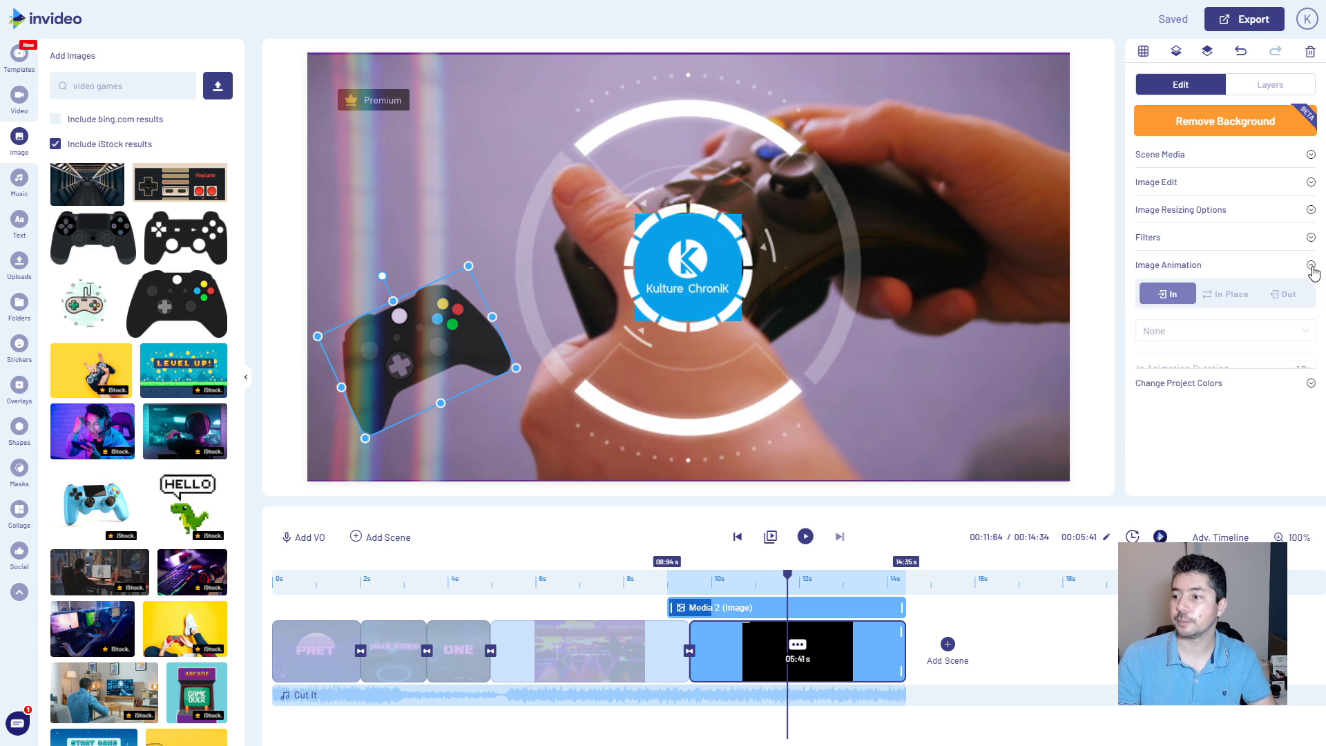
left_click(1183, 334)
left_click(1203, 439)
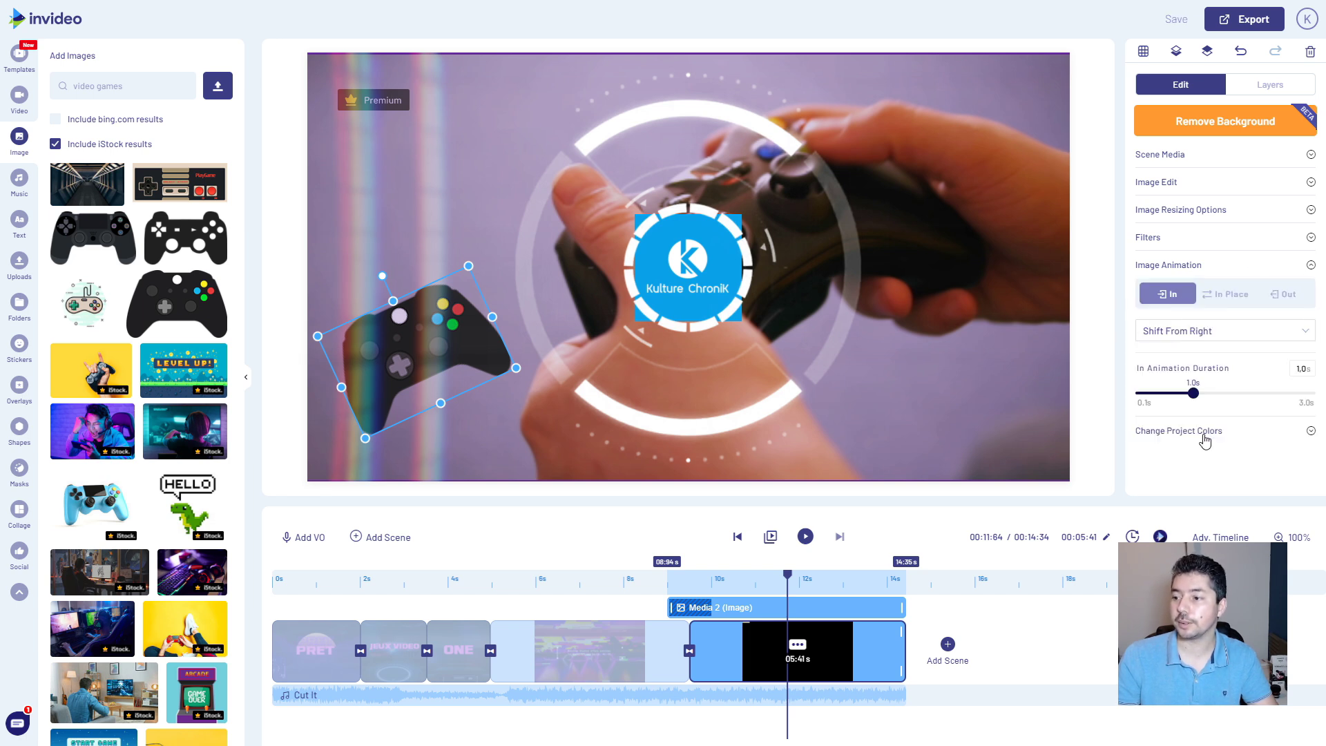
left_click_drag(1193, 393, 1278, 395)
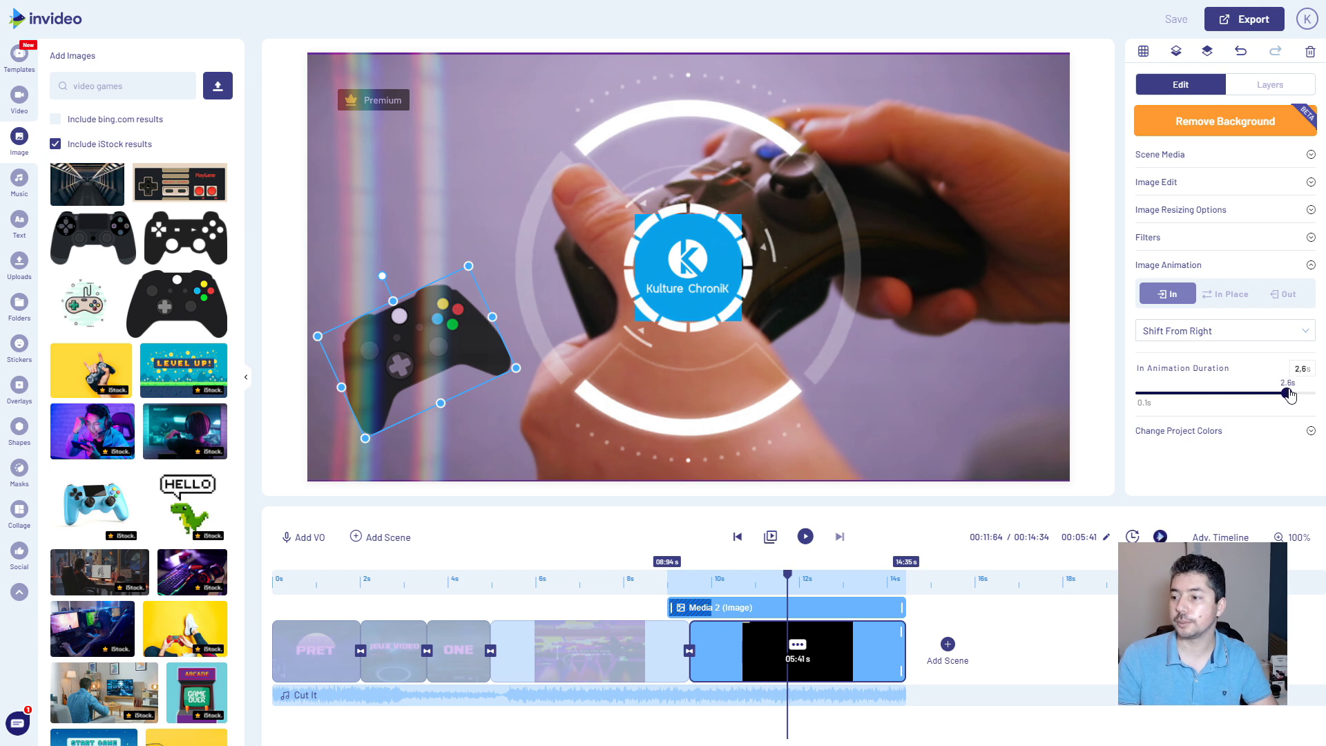
left_click(760, 387)
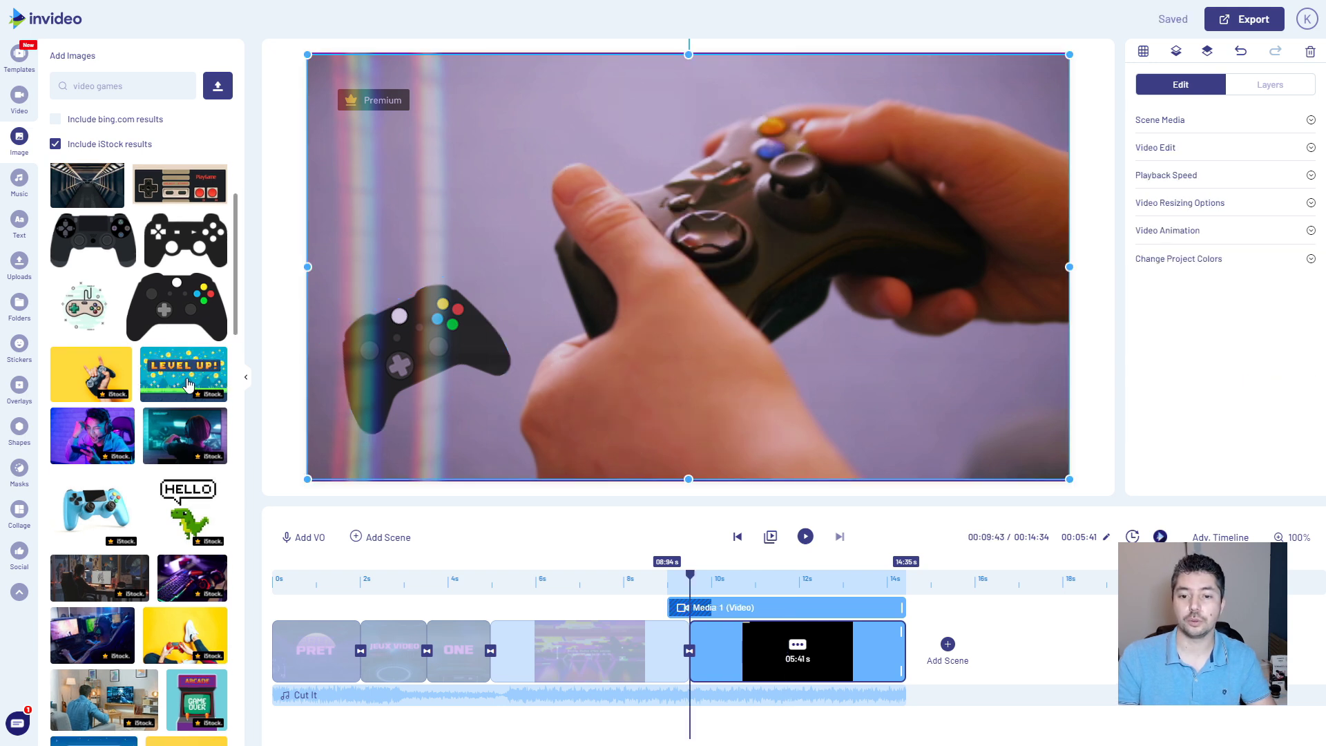
Add the LEVEL UP! picture to the upper-left corner of the final scene and remove its background.
left_click_drag(176, 380, 456, 183)
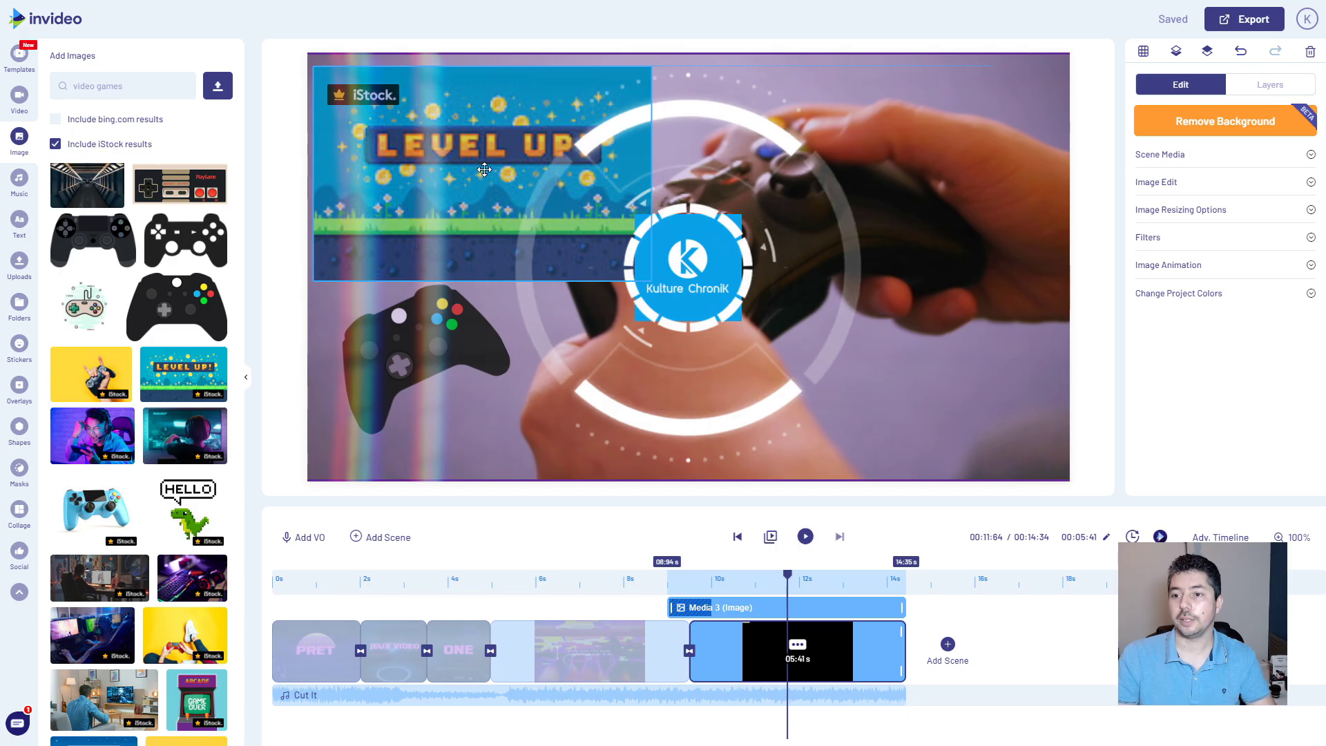
left_click(737, 467)
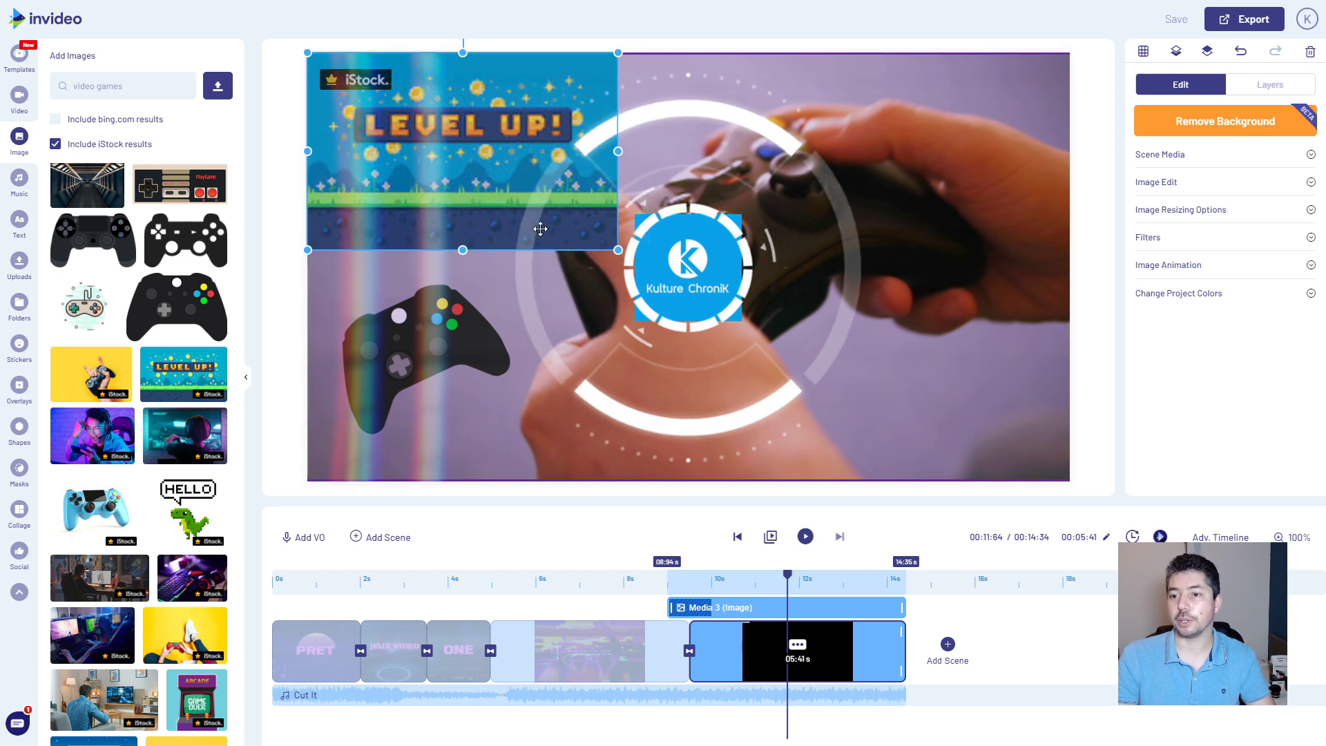
left_click(1268, 89)
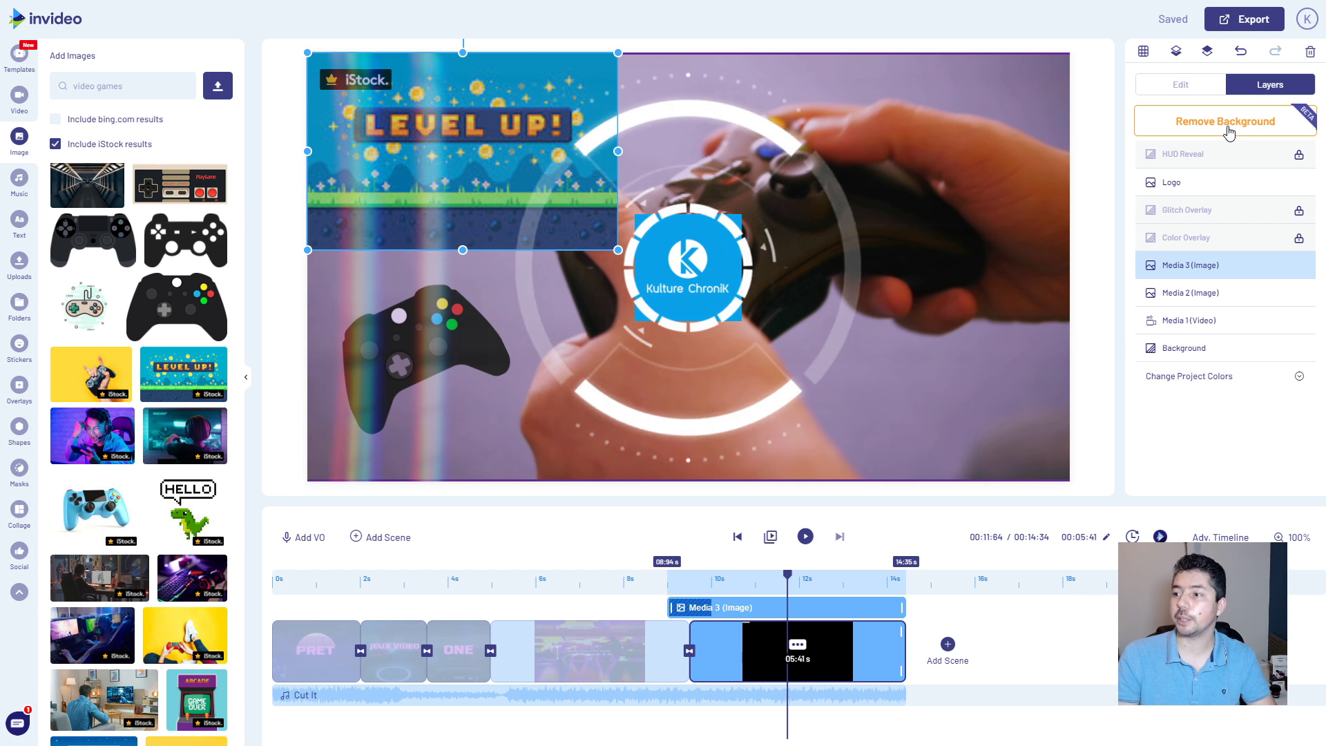
left_click(496, 168)
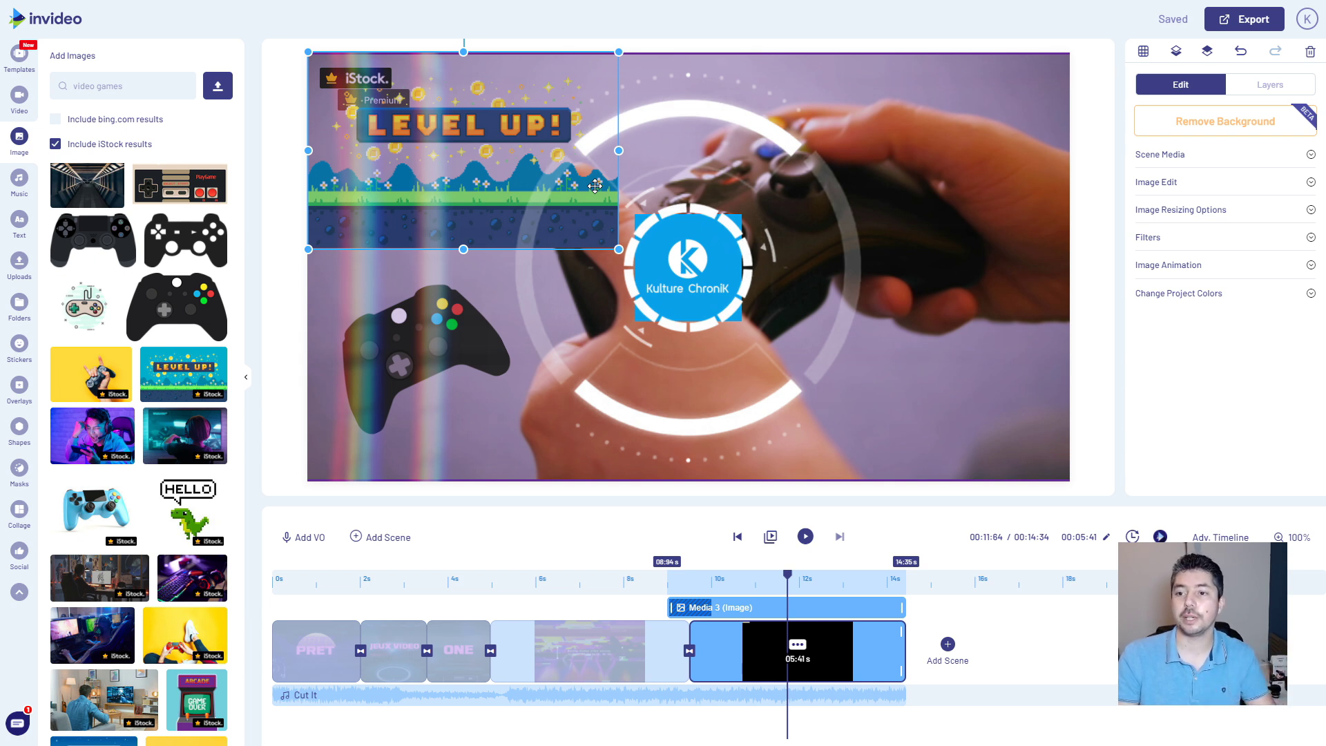
Shrink the LEVEL UP! picture and give it a Fade From Left entrance animation with a longer duration.
left_click(1312, 266)
left_click_drag(1189, 393, 1321, 403)
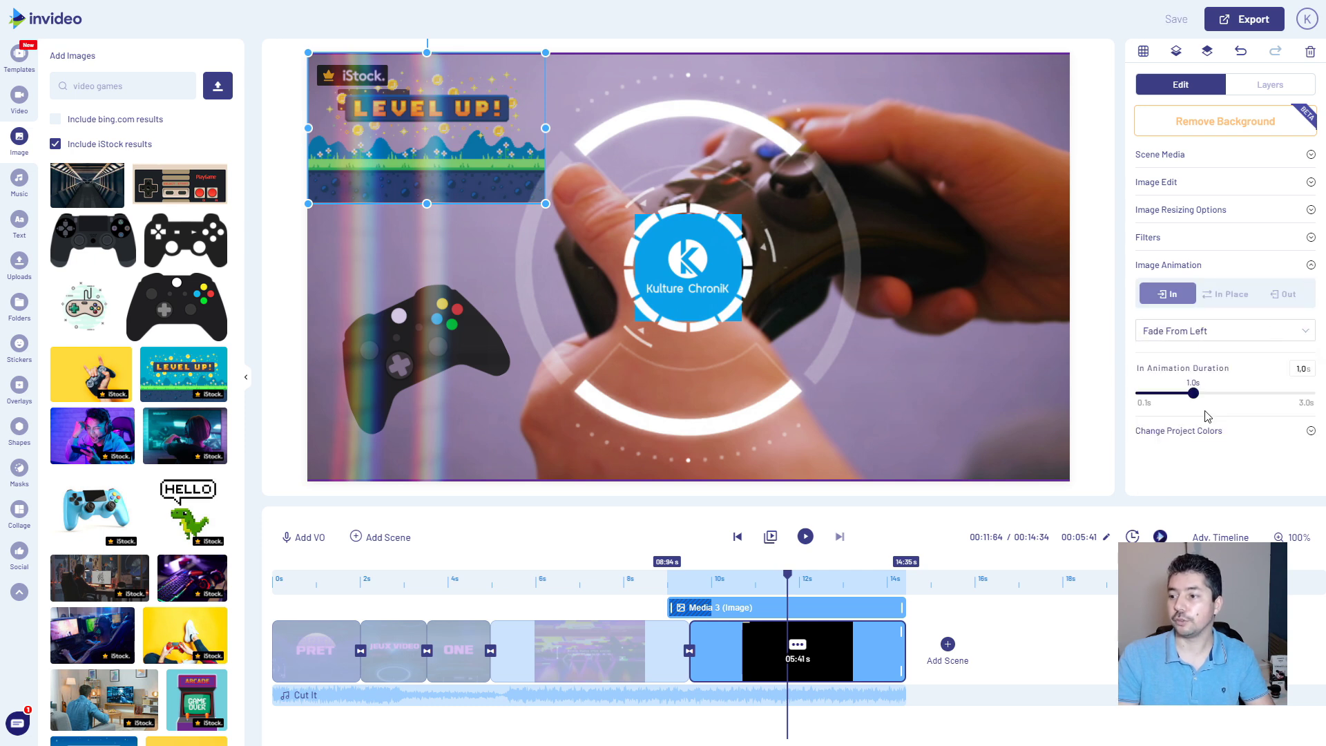
Delete the Cut It soundtrack and search the music library for "video games".
left_click(339, 701)
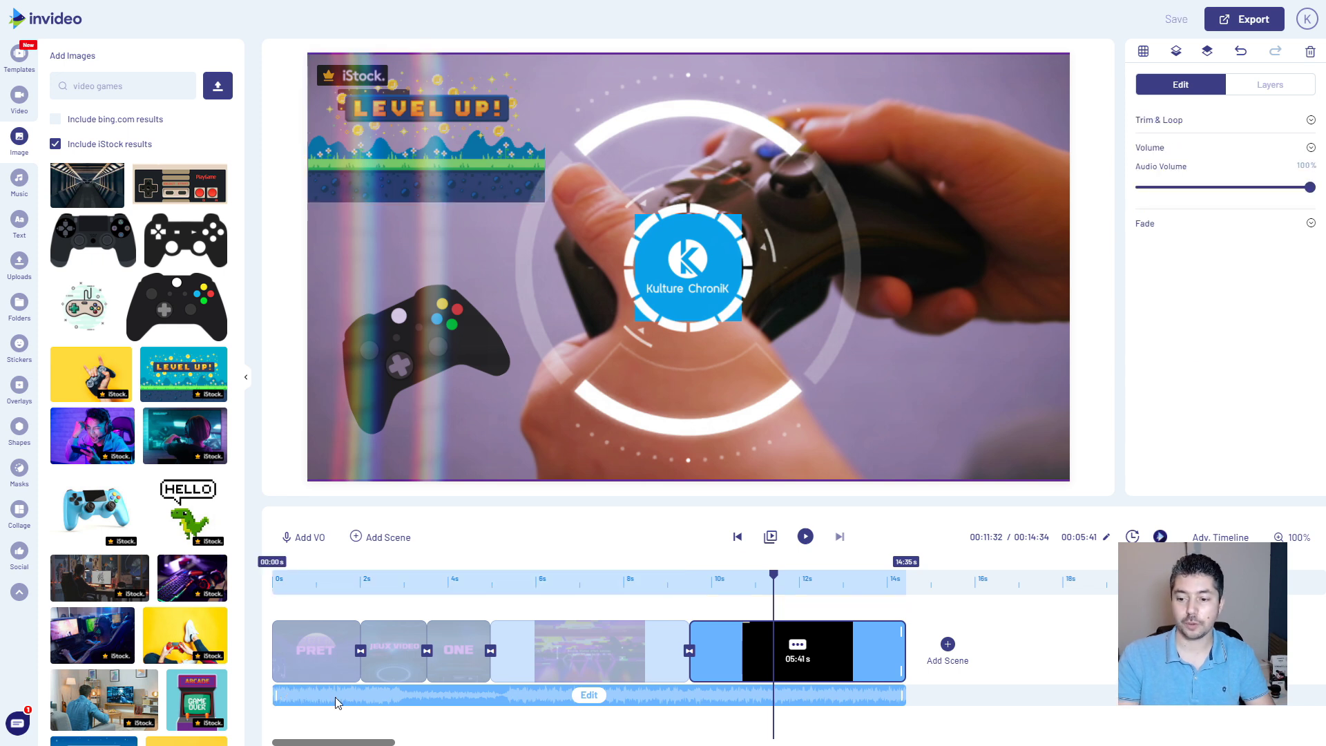
key("Delete")
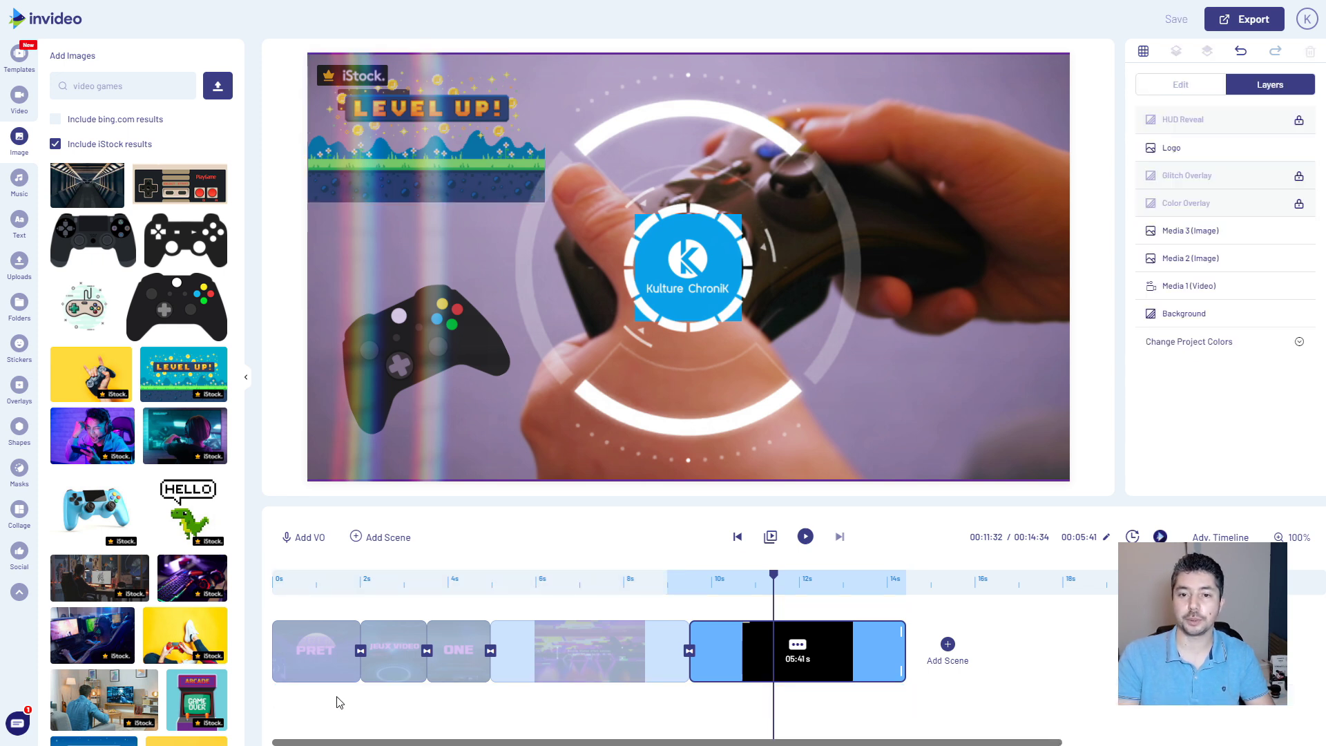
left_click(37, 176)
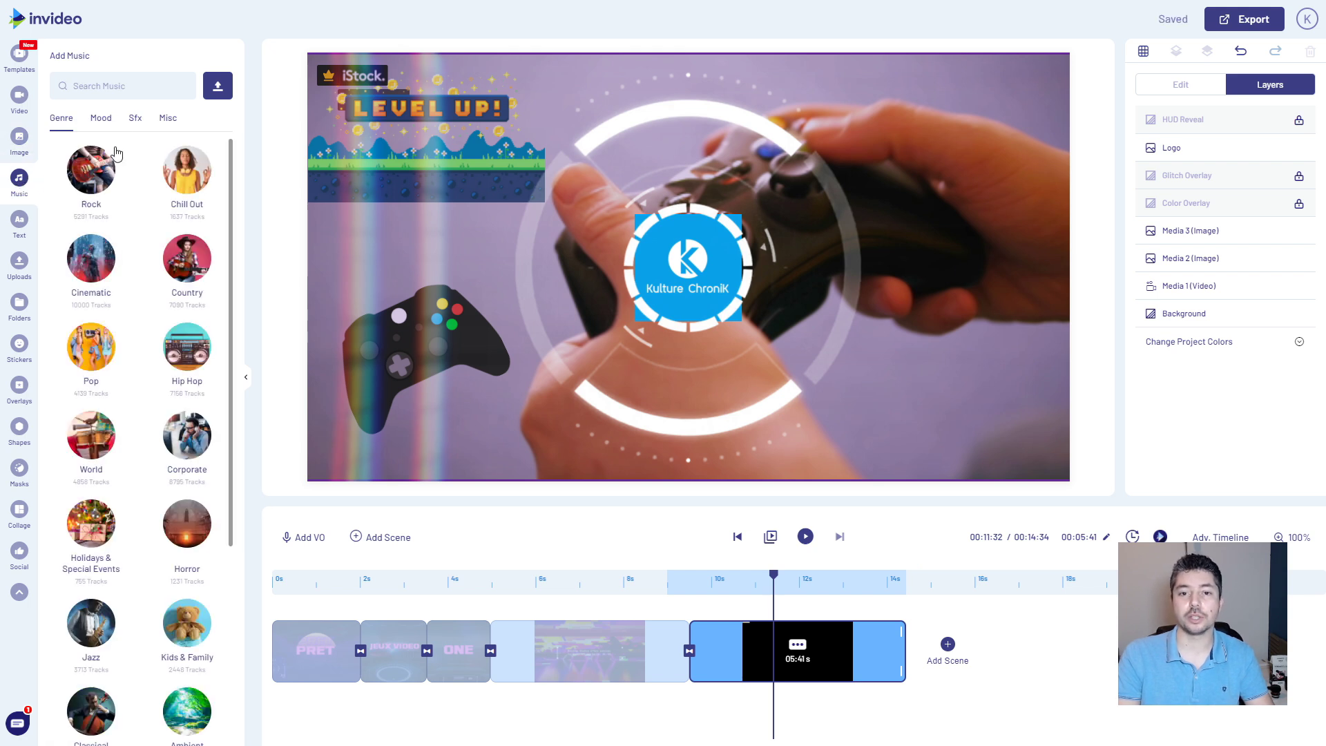
scroll(115, 289, "down", 1)
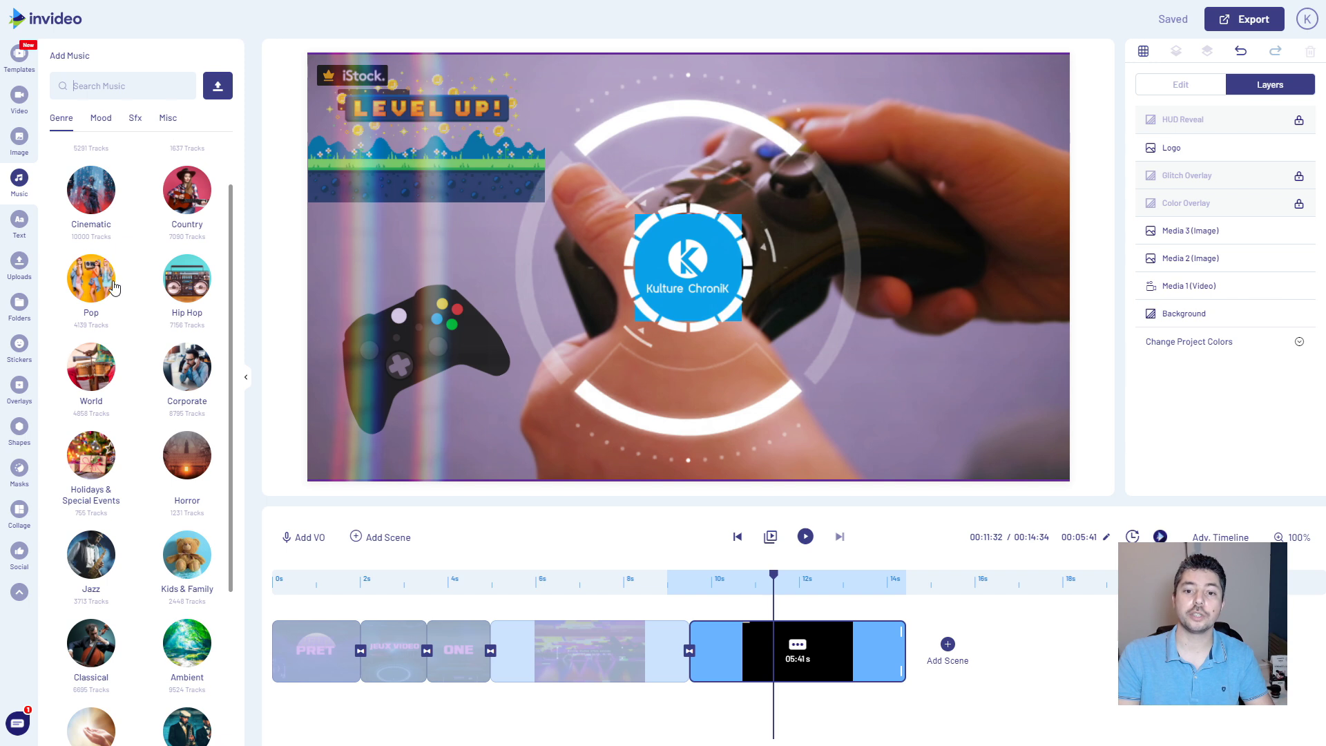
left_click(139, 89)
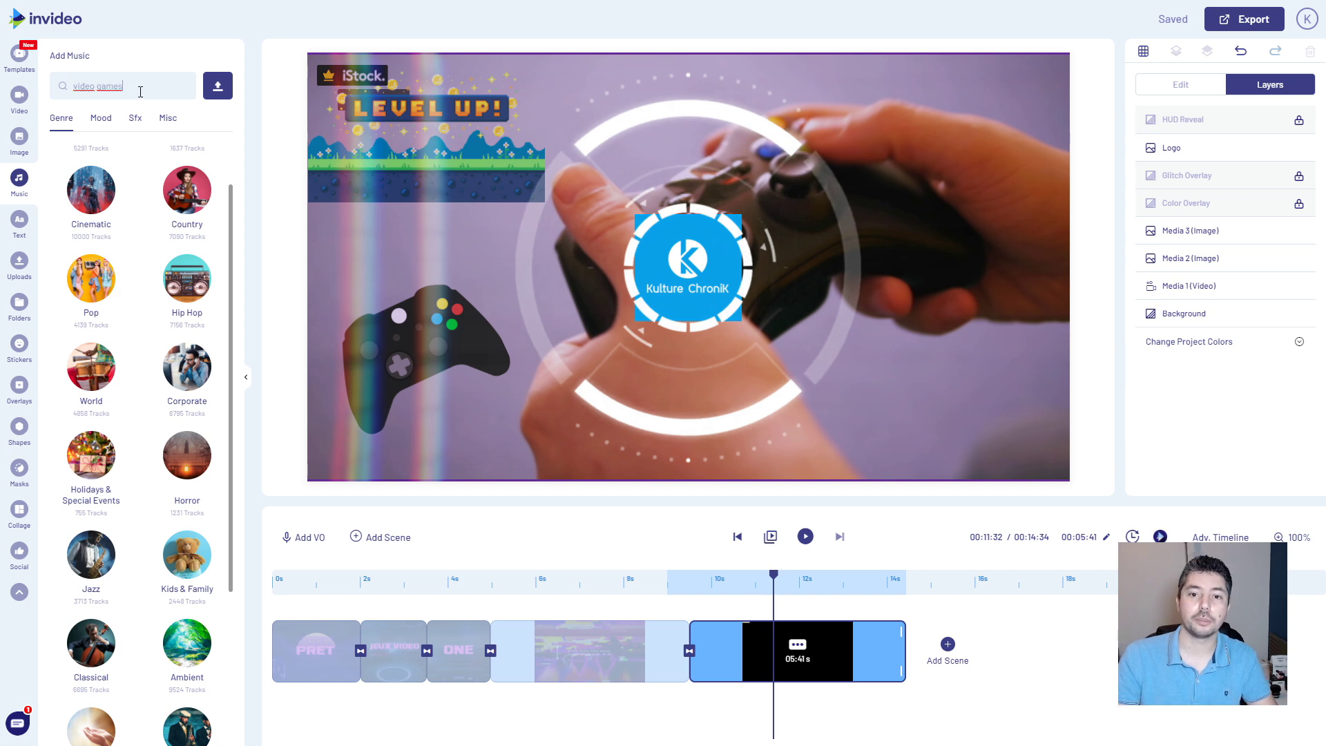
type("video games")
key("Return")
Listen to a few of the found tracks and add Space Invader as the soundtrack.
left_click(69, 593)
scroll(69, 601, "down", 1)
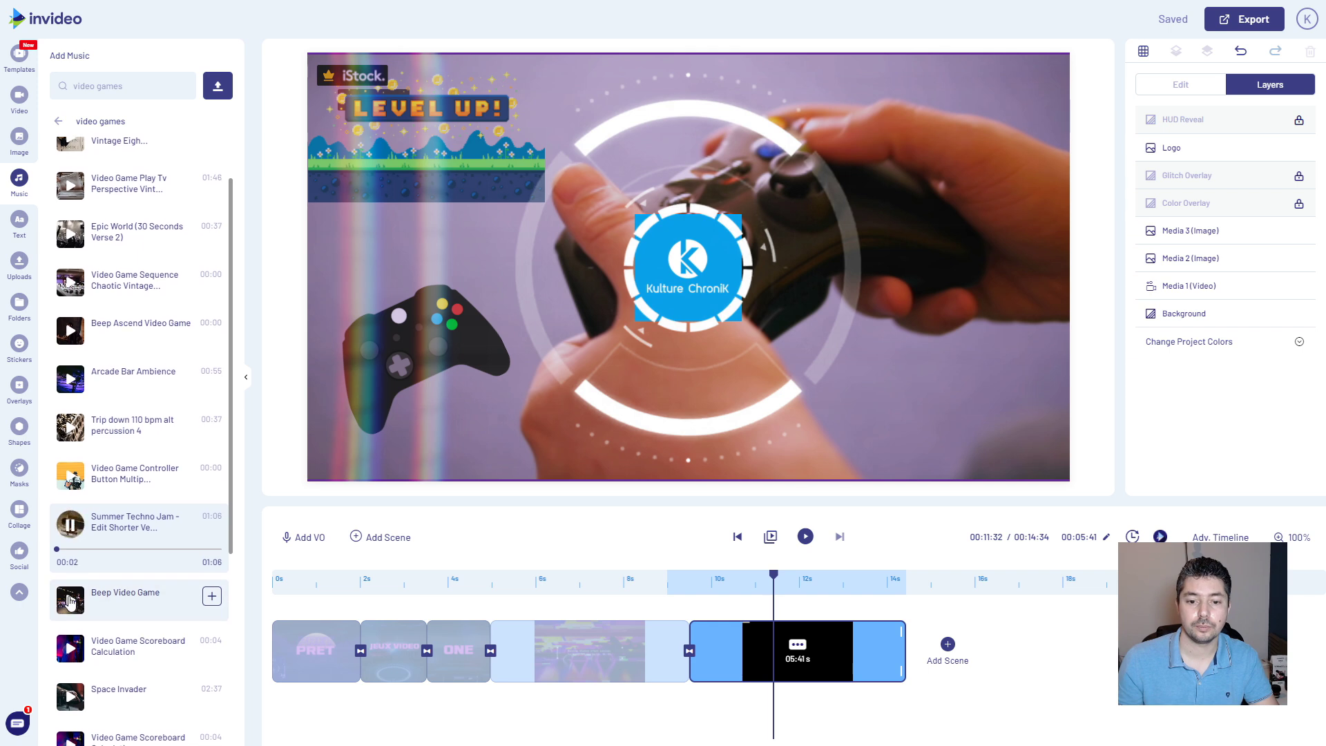
left_click(70, 601)
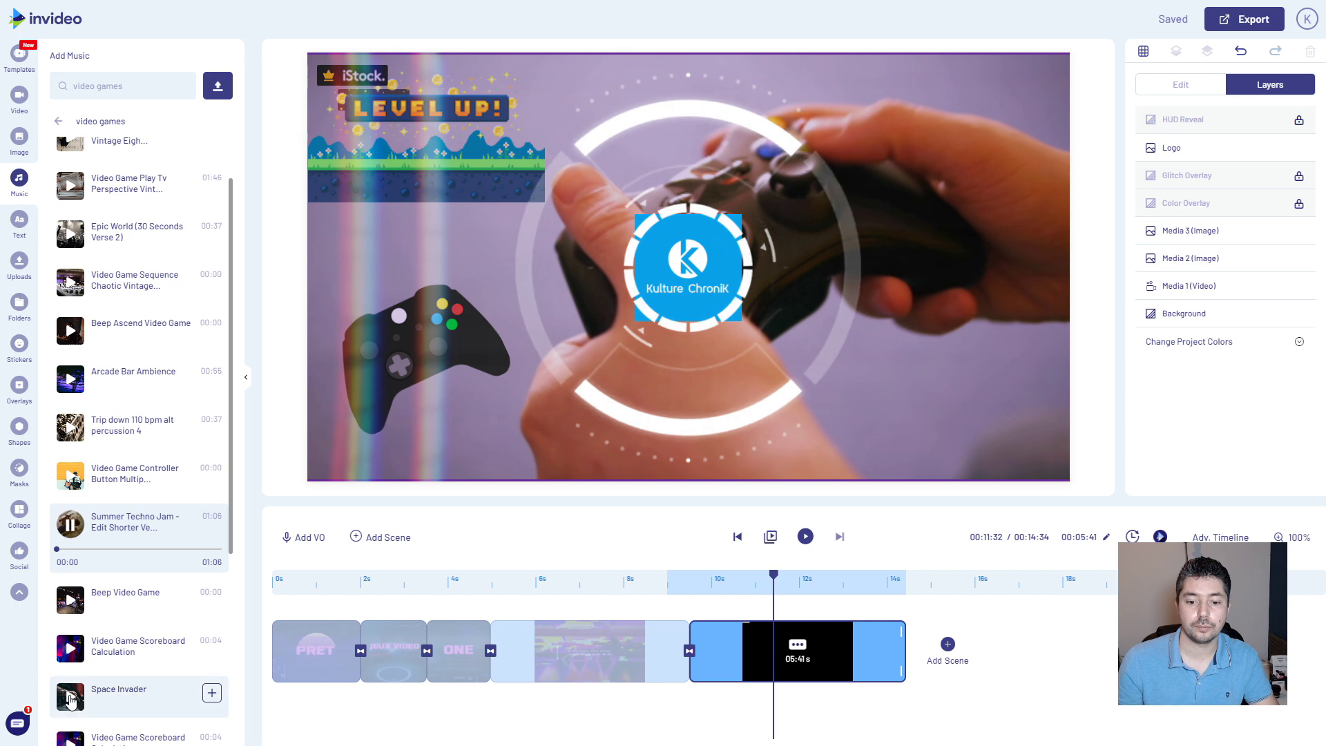
scroll(100, 534, "down", 2)
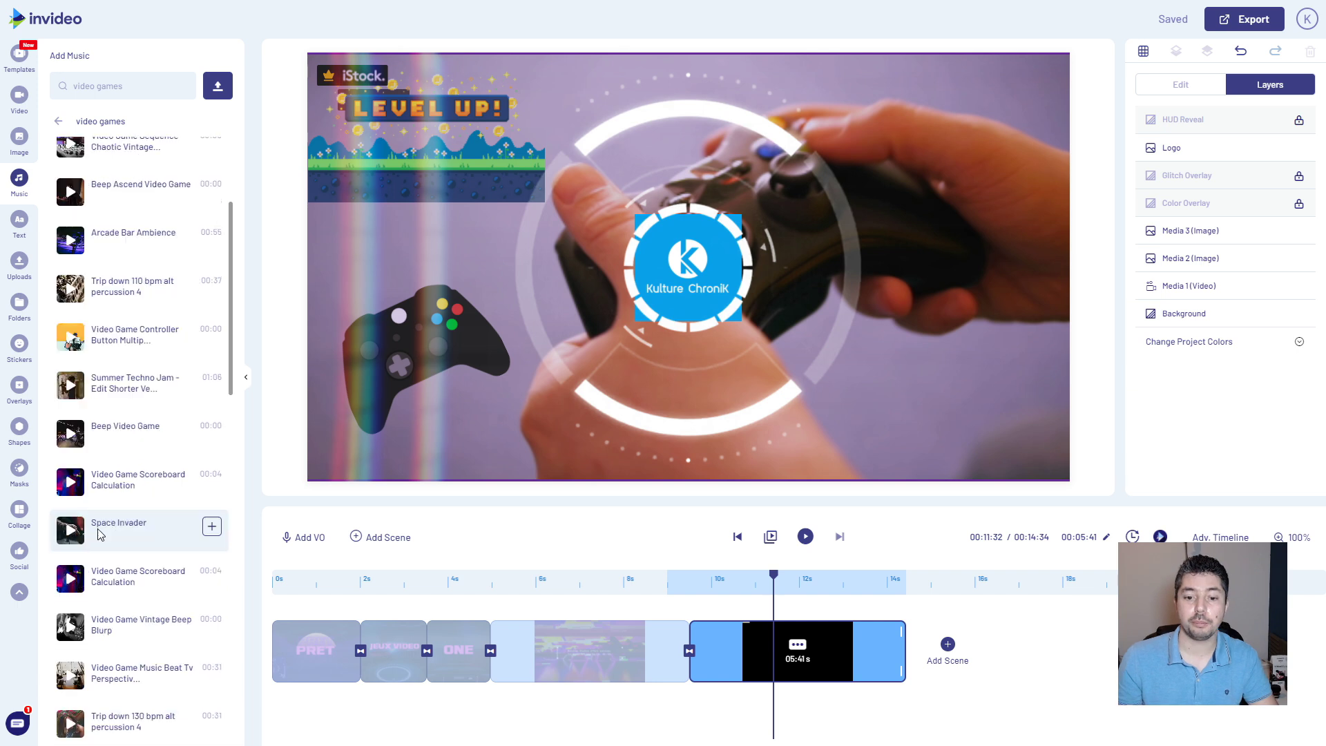
left_click(212, 528)
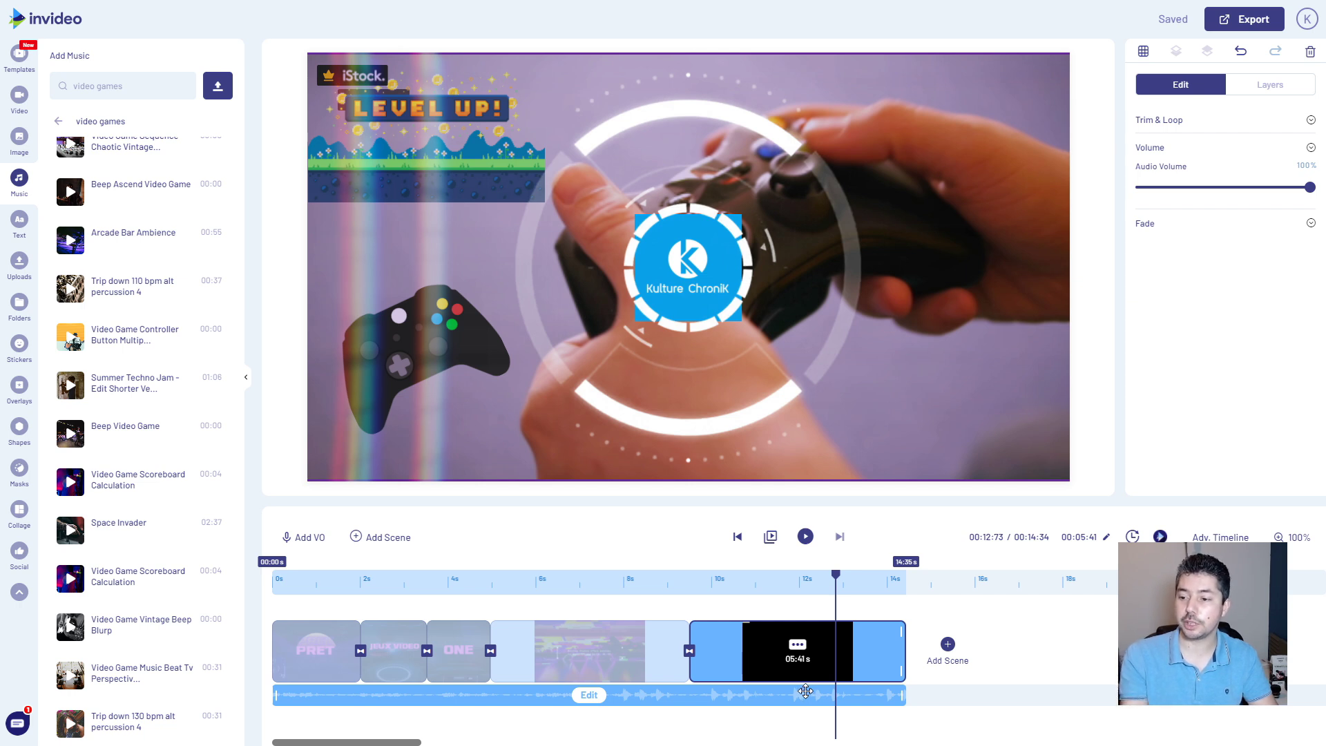
Reduce the LEVEL UP! picture further and move it to the lower-right corner of the scene.
left_click(532, 194)
left_click_drag(545, 202, 516, 185)
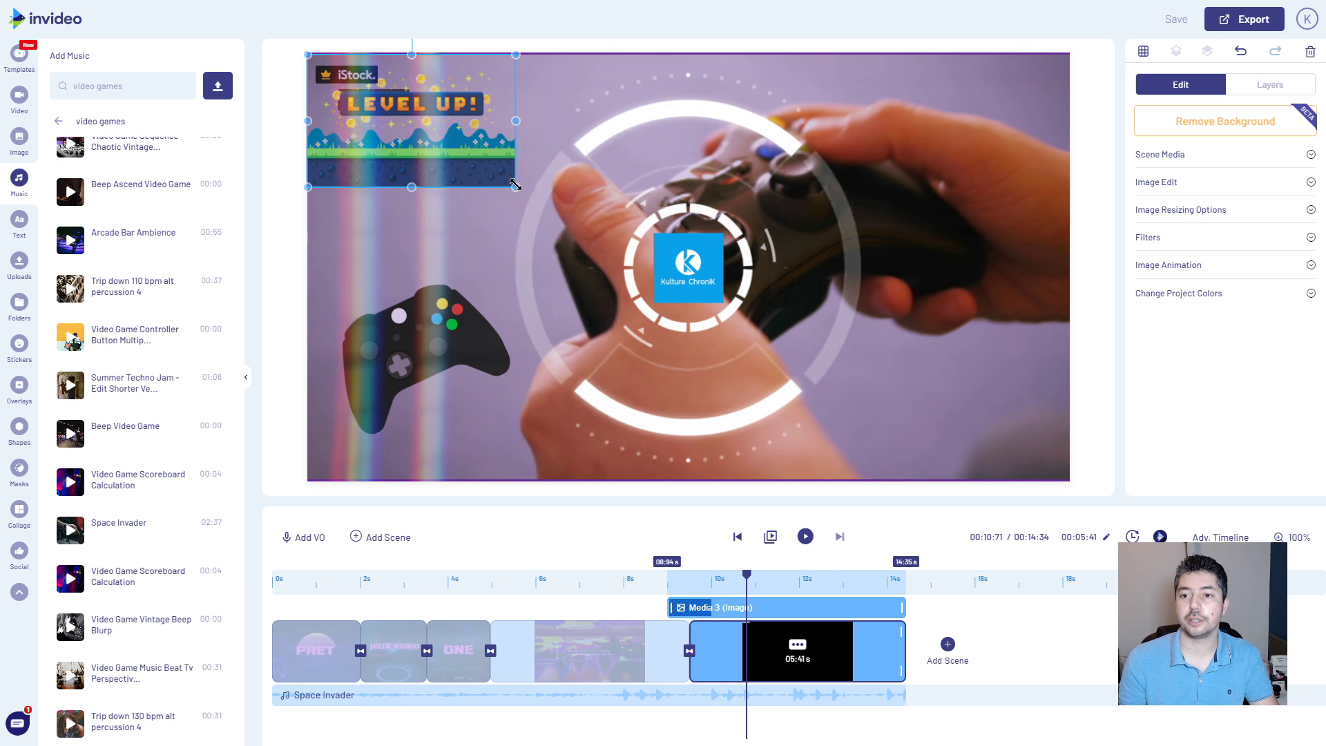
left_click_drag(388, 136, 935, 429)
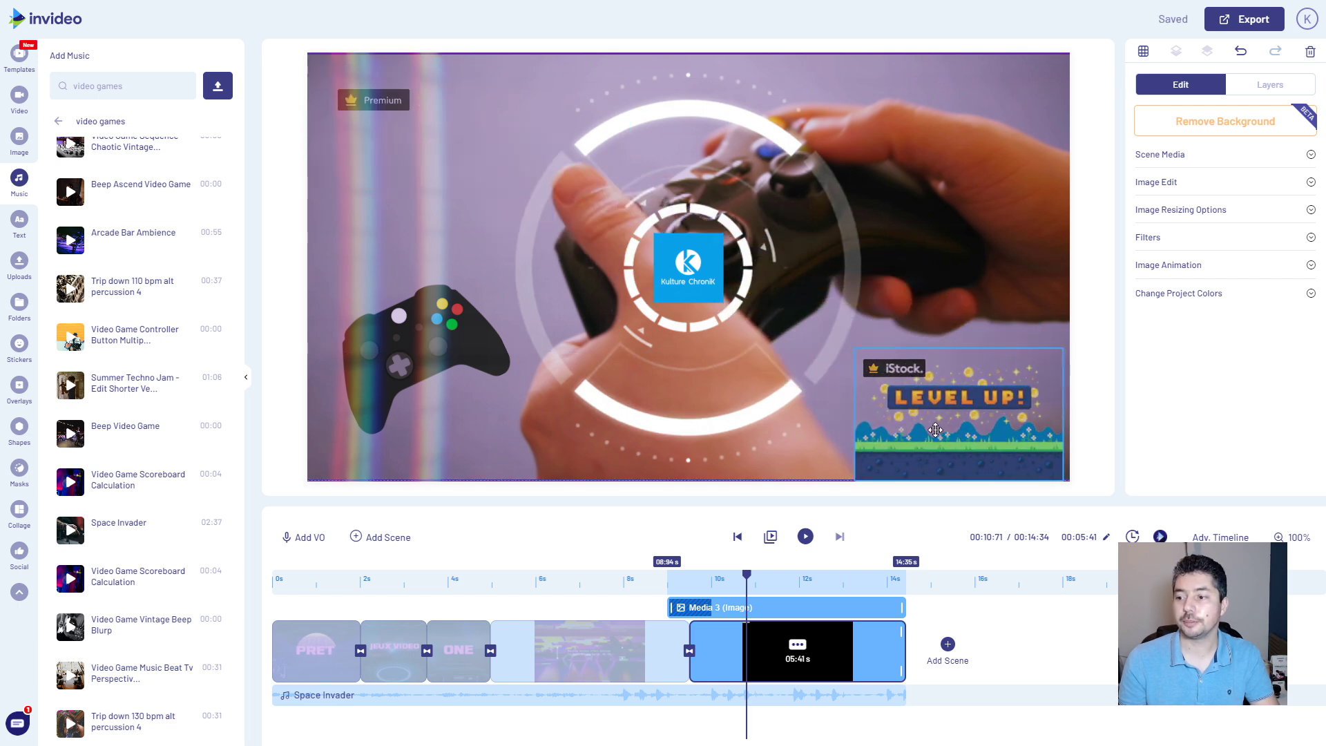
Add the red XOXO heart text box to the closing scene and preview its animation from the scene's start.
left_click(415, 366)
left_click(19, 221)
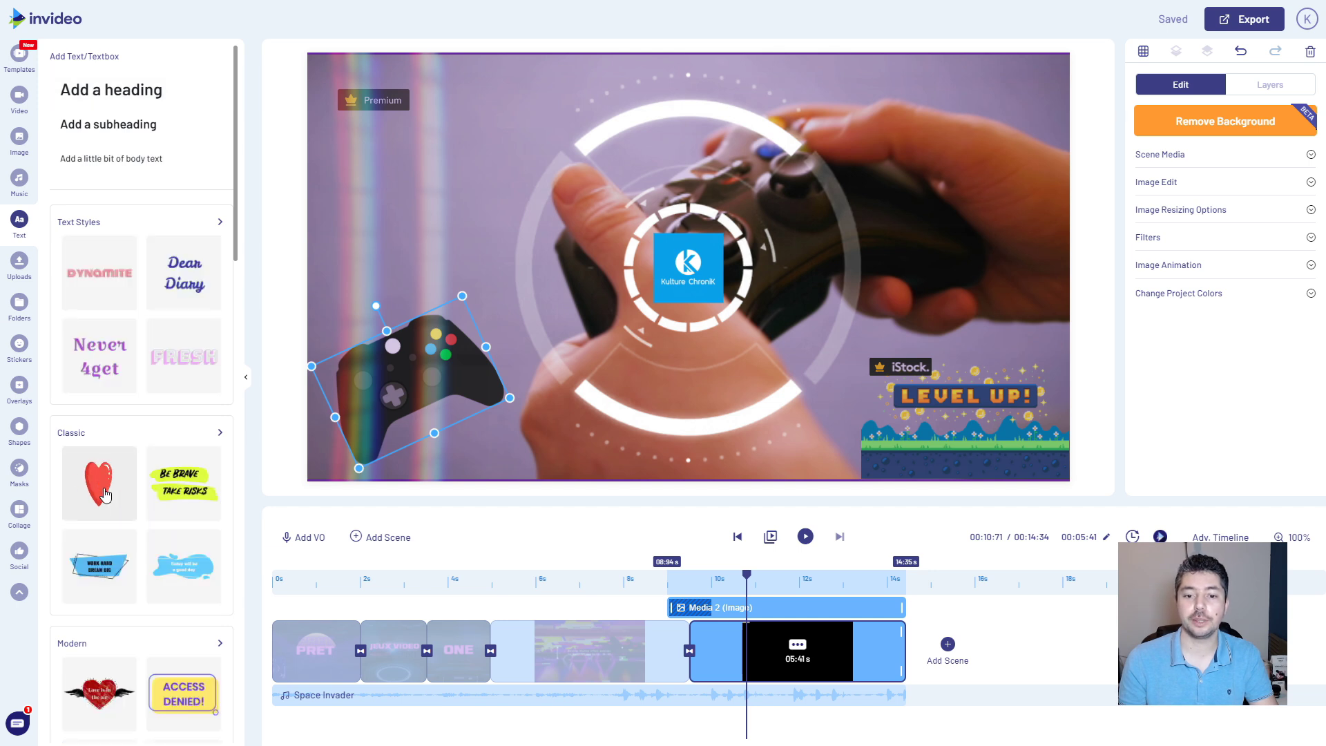
left_click(103, 492)
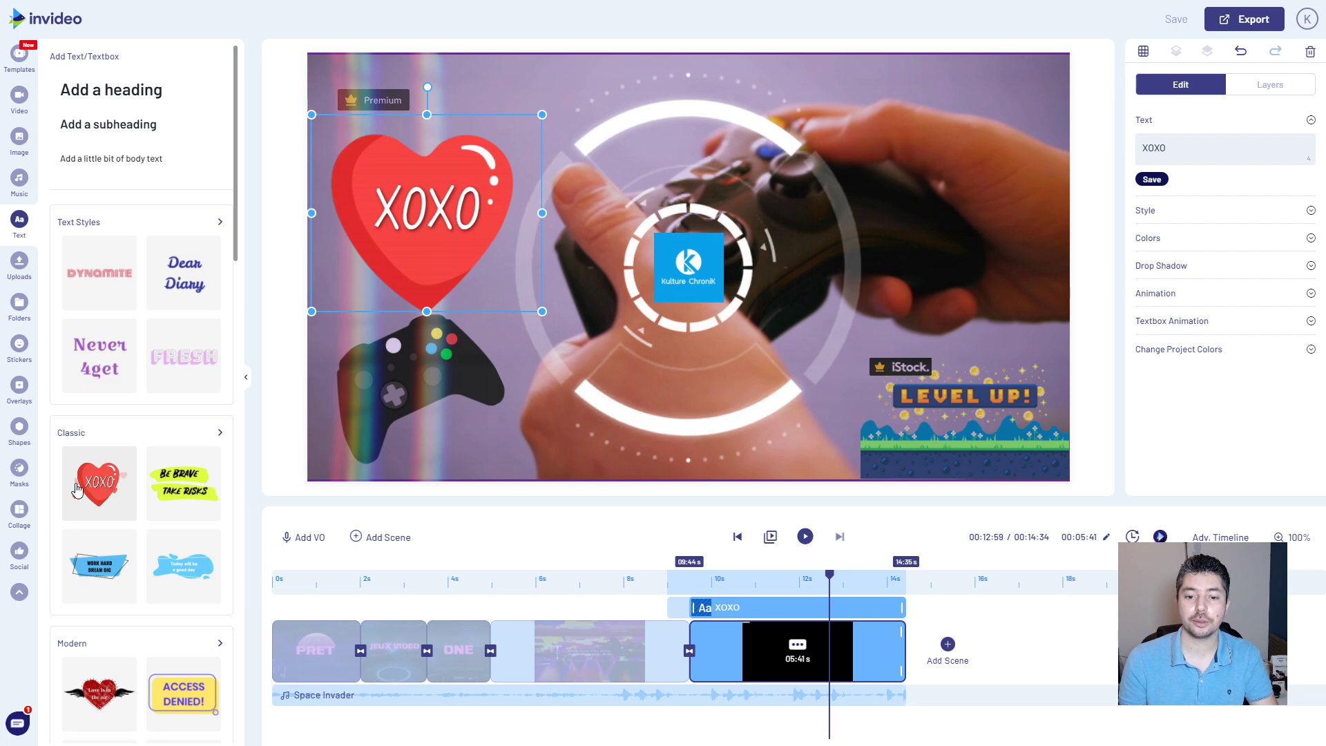
left_click_drag(830, 579, 698, 601)
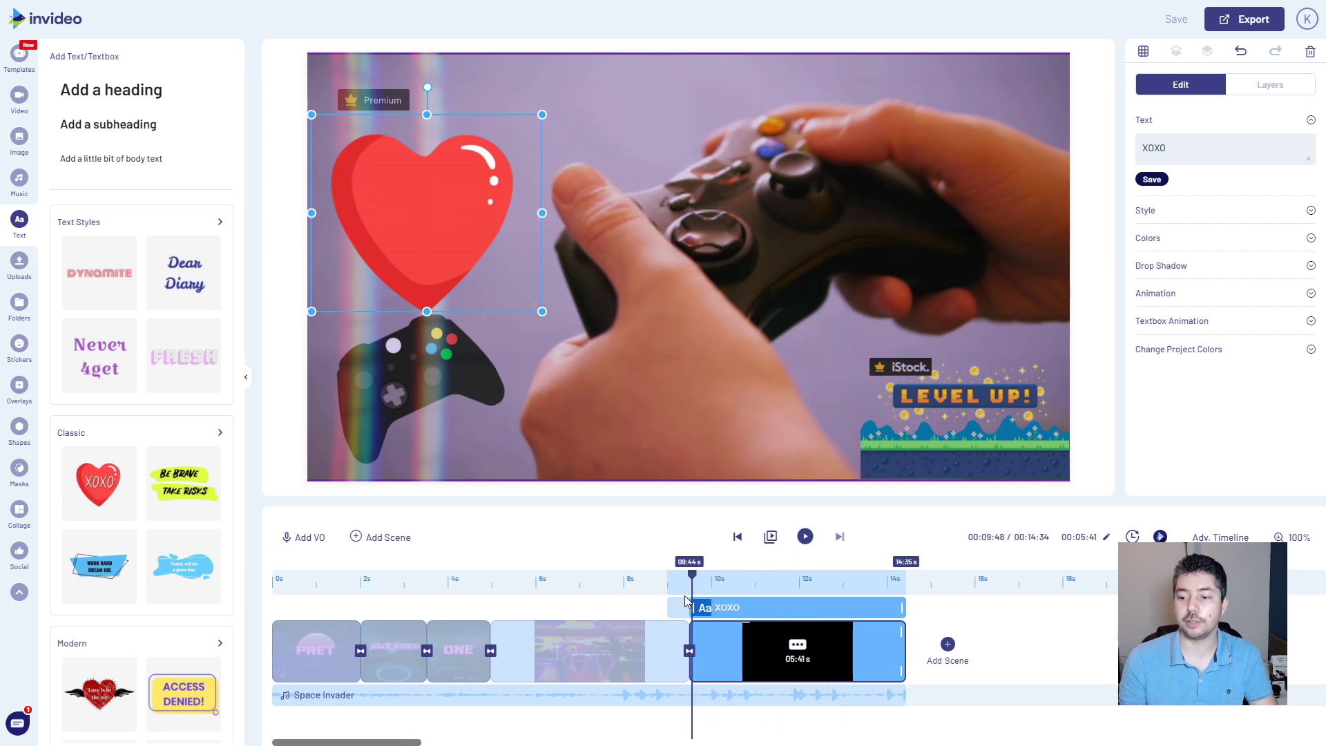
left_click(805, 537)
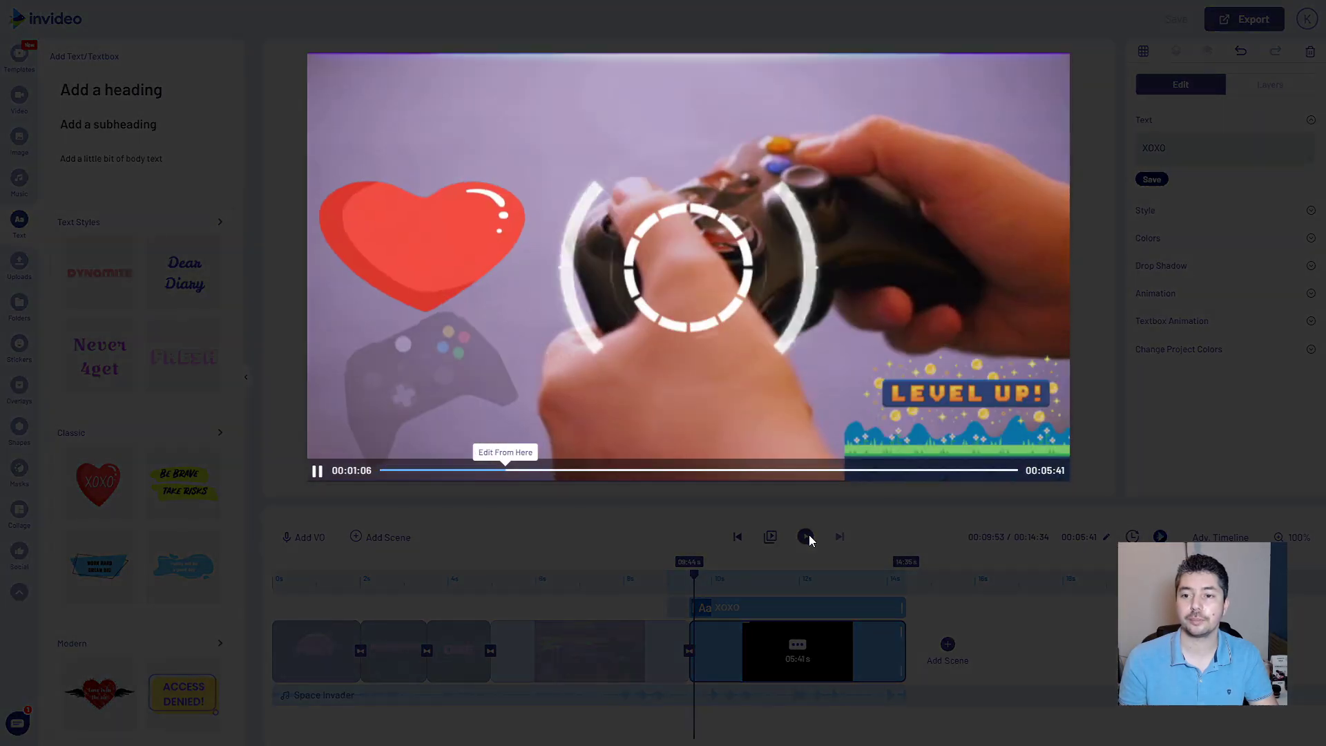
left_click(123, 557)
Add Instagram, Facebook and Twitter social media credits reading /kulturechronik to the upper-left area of the closing scene.
scroll(123, 557, "down", 3)
scroll(123, 558, "down", 1)
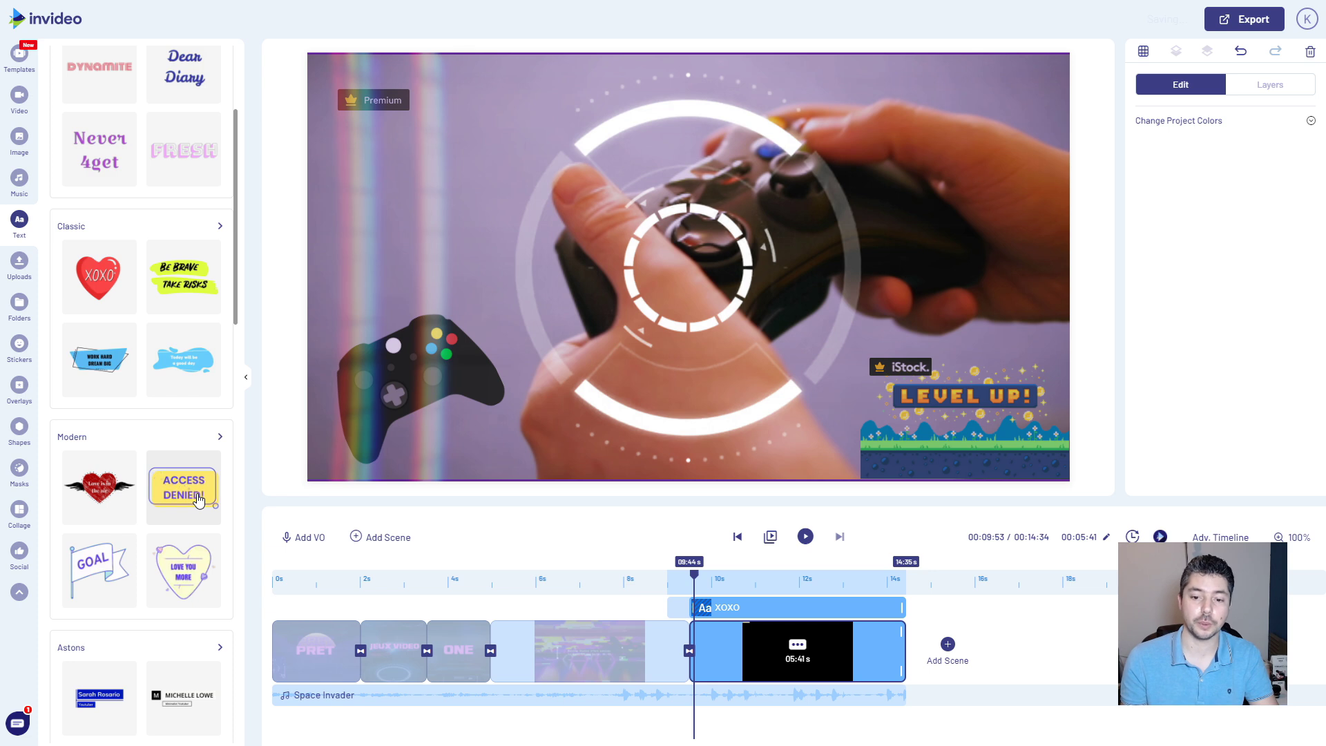
scroll(198, 499, "down", 5)
left_click(99, 563)
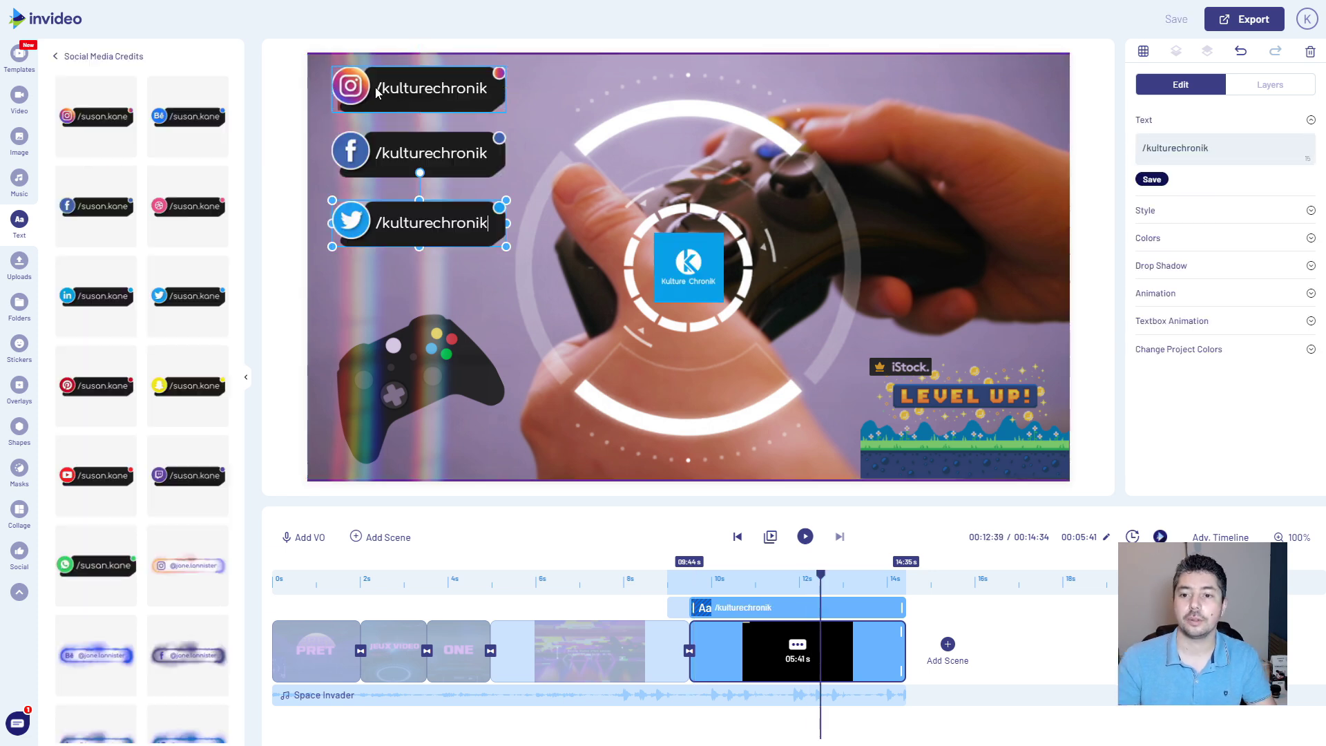
left_click(409, 284)
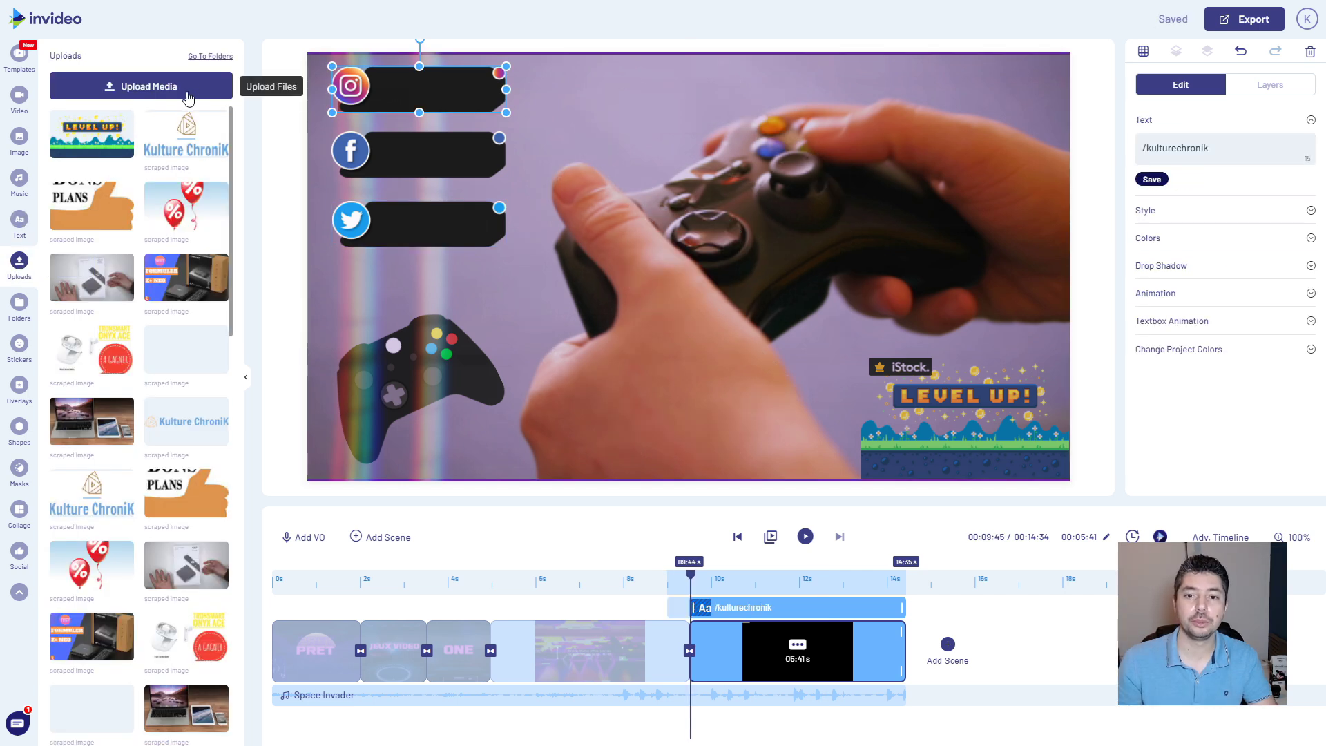
Search the stickers for "youtube" and browse the available designs.
left_click(20, 345)
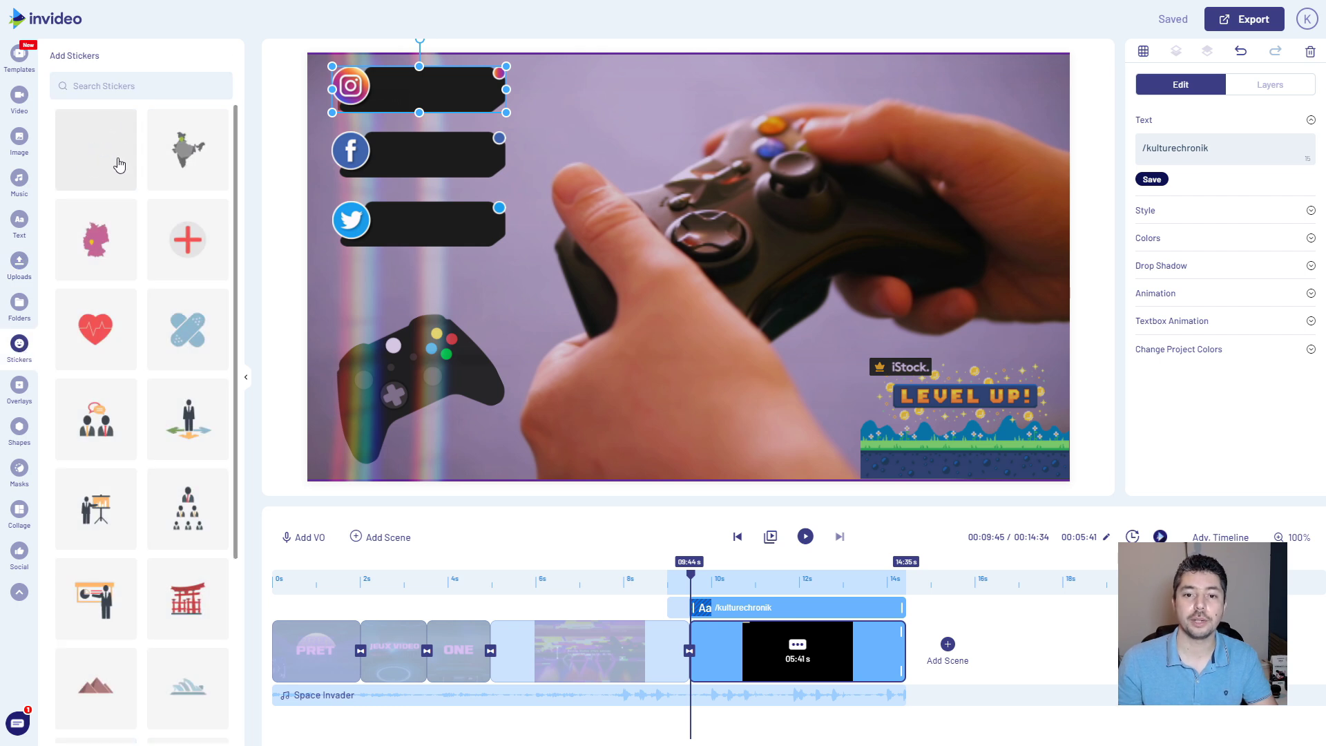
left_click(121, 86)
type("youtube")
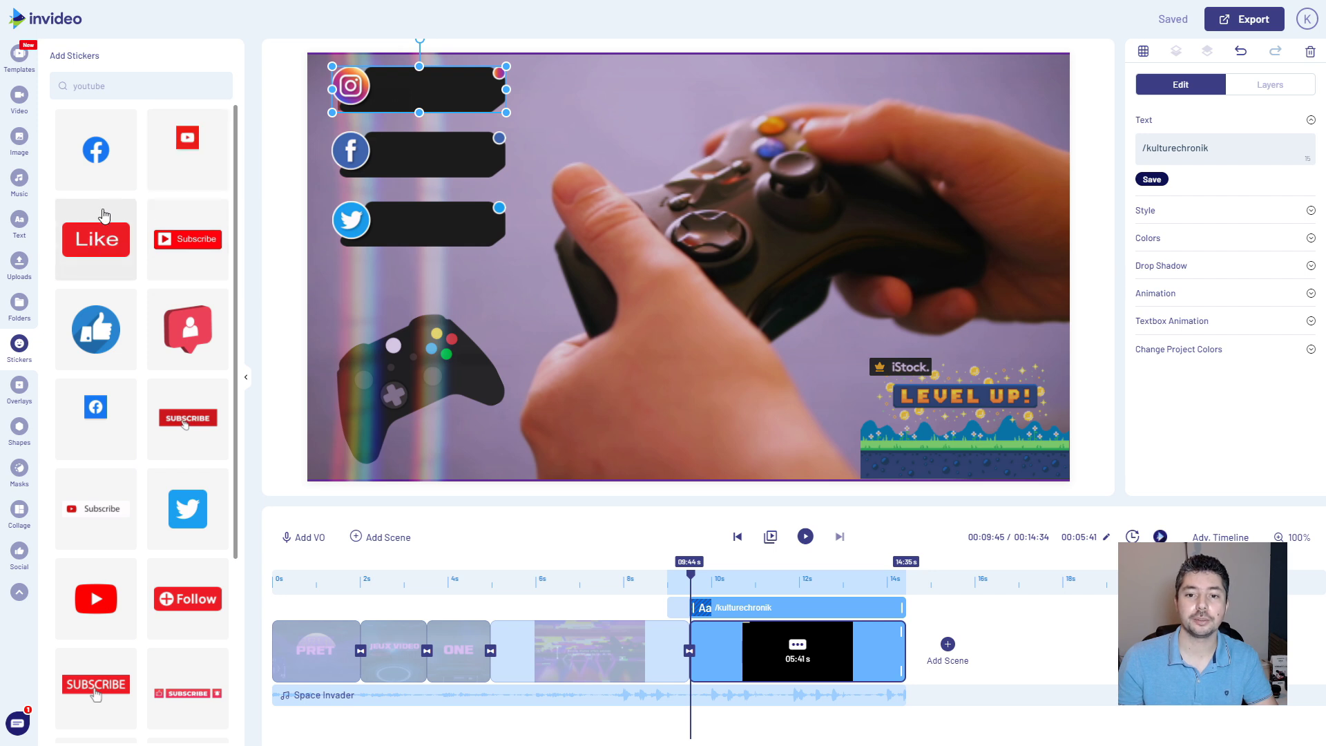
scroll(188, 436, "down", 10)
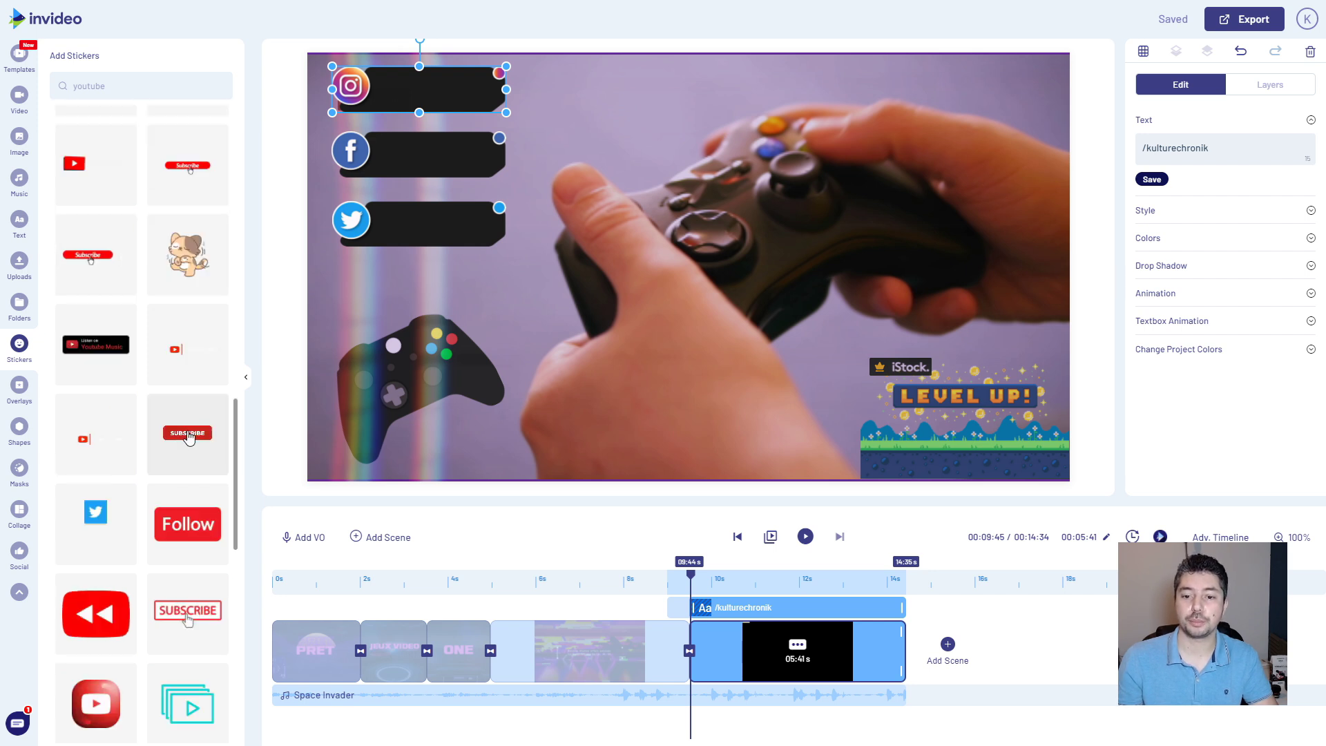
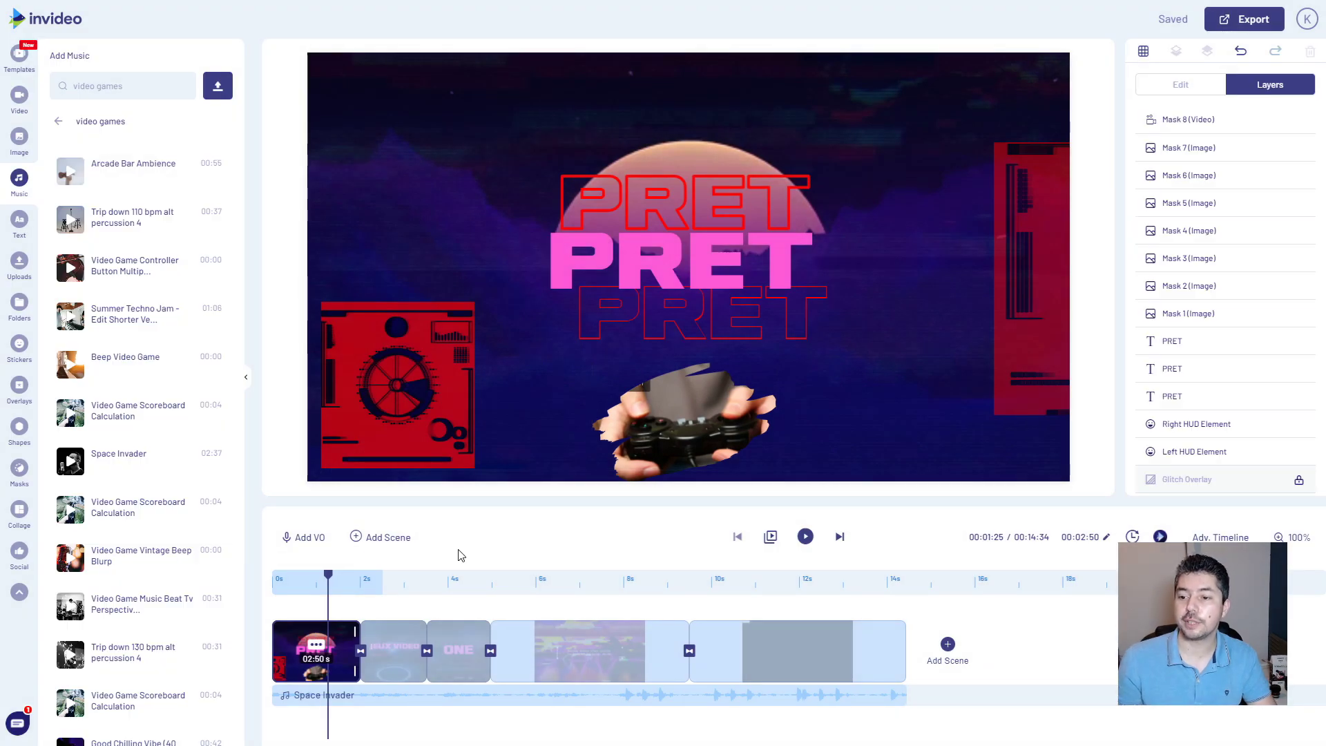
Start an automated text-to-speech voice-over on the Kulture ChroniK Gaming scene with French as language and Mathieu as voice.
left_click(442, 695)
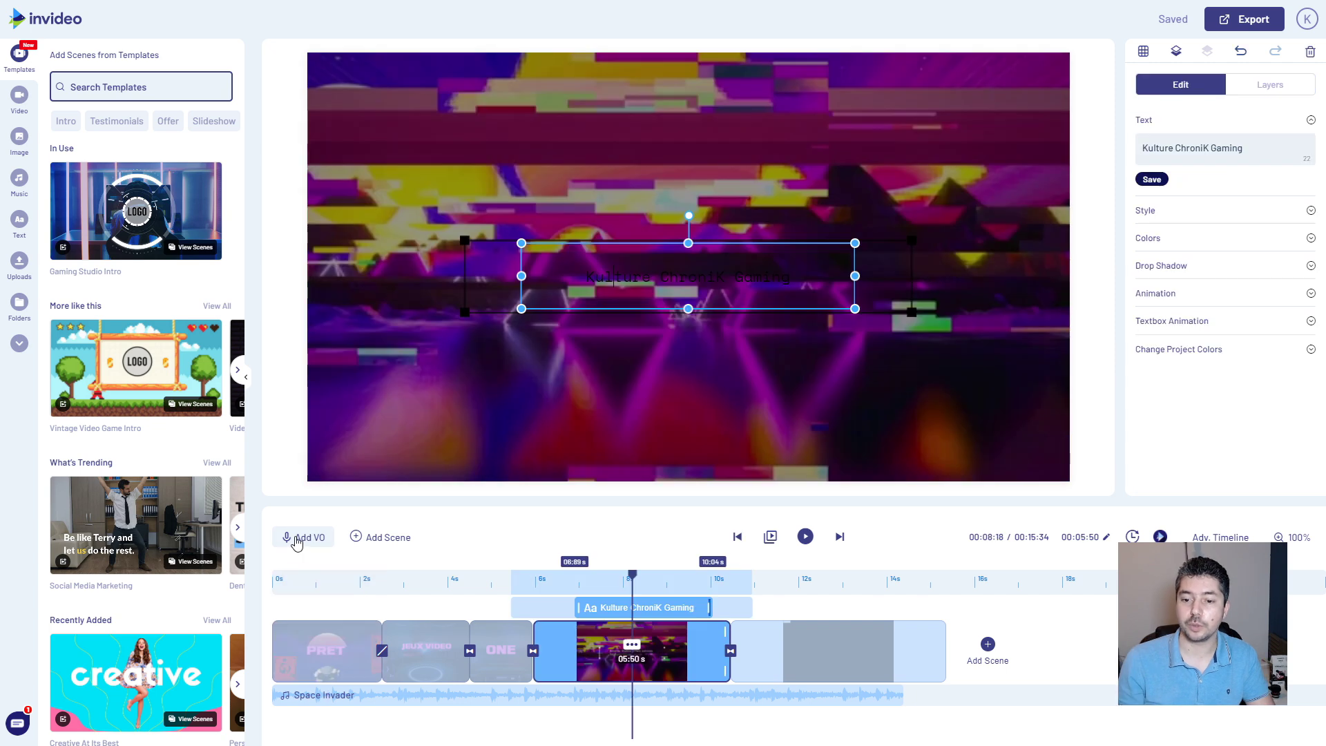
left_click(310, 539)
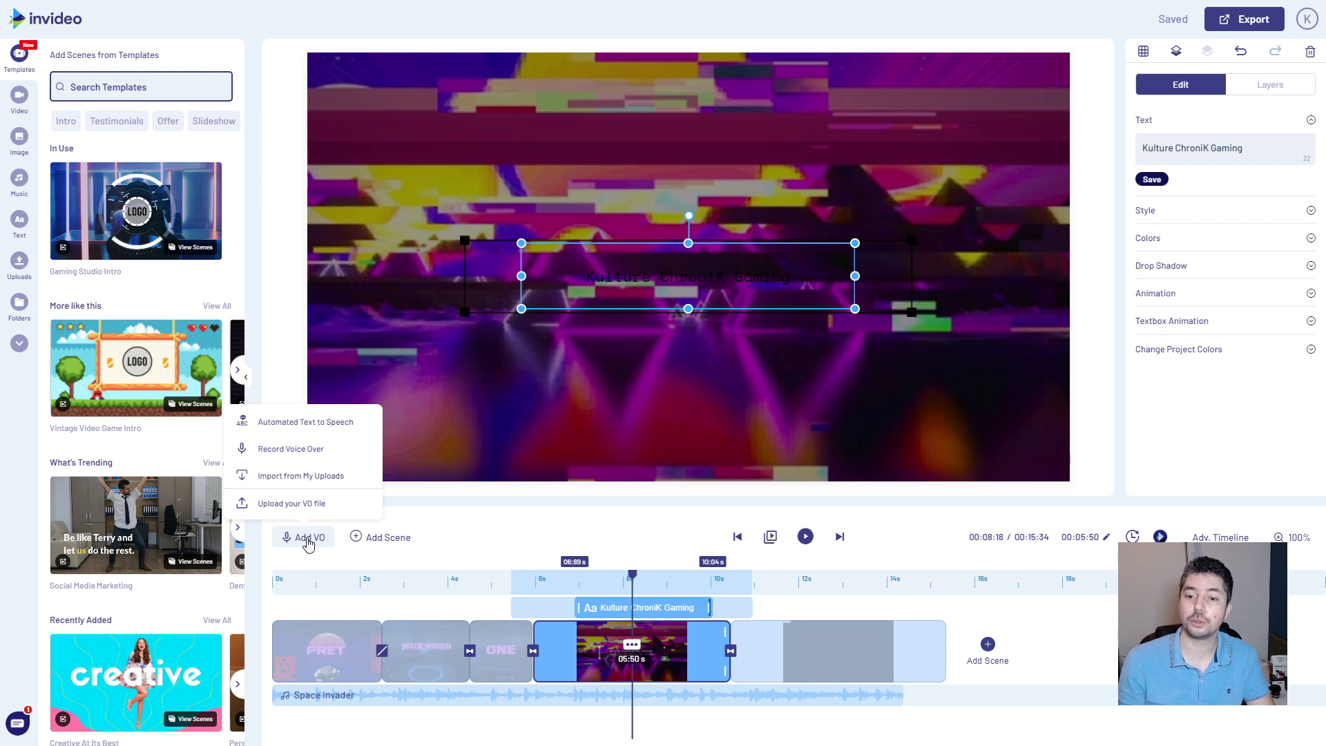
left_click(308, 422)
left_click(1170, 141)
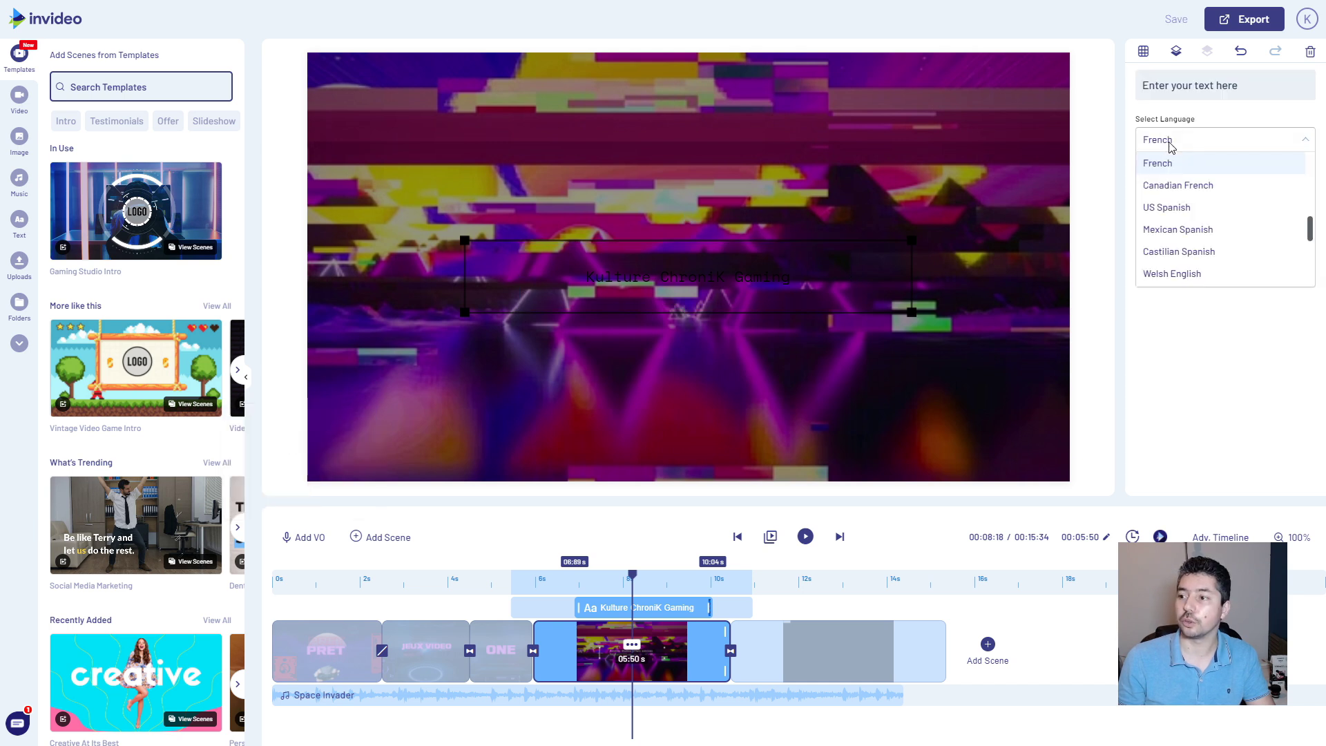
left_click(1172, 163)
left_click(1165, 196)
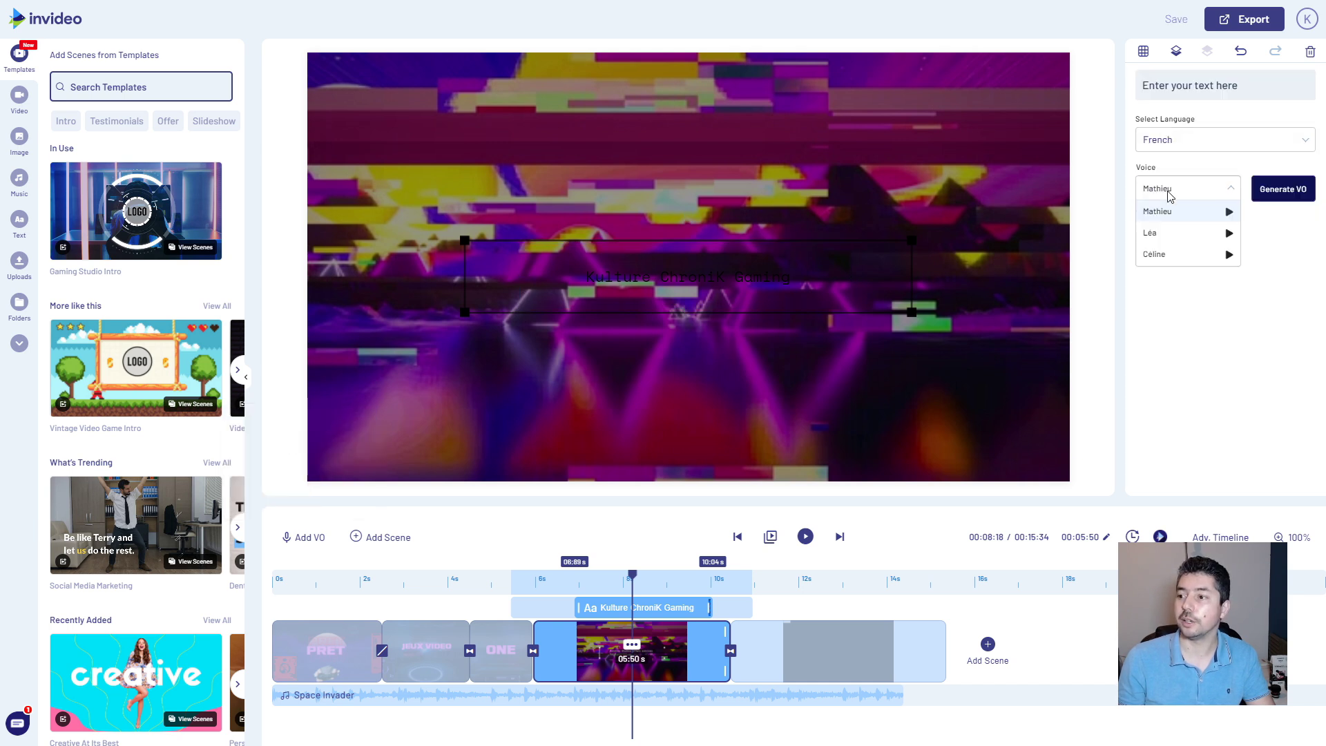
left_click(1154, 219)
Enter "Kulture ChroniK Gaming" as the voice-over text, generate the voice-over and add it to the scene.
left_click_drag(1240, 85, 1110, 88)
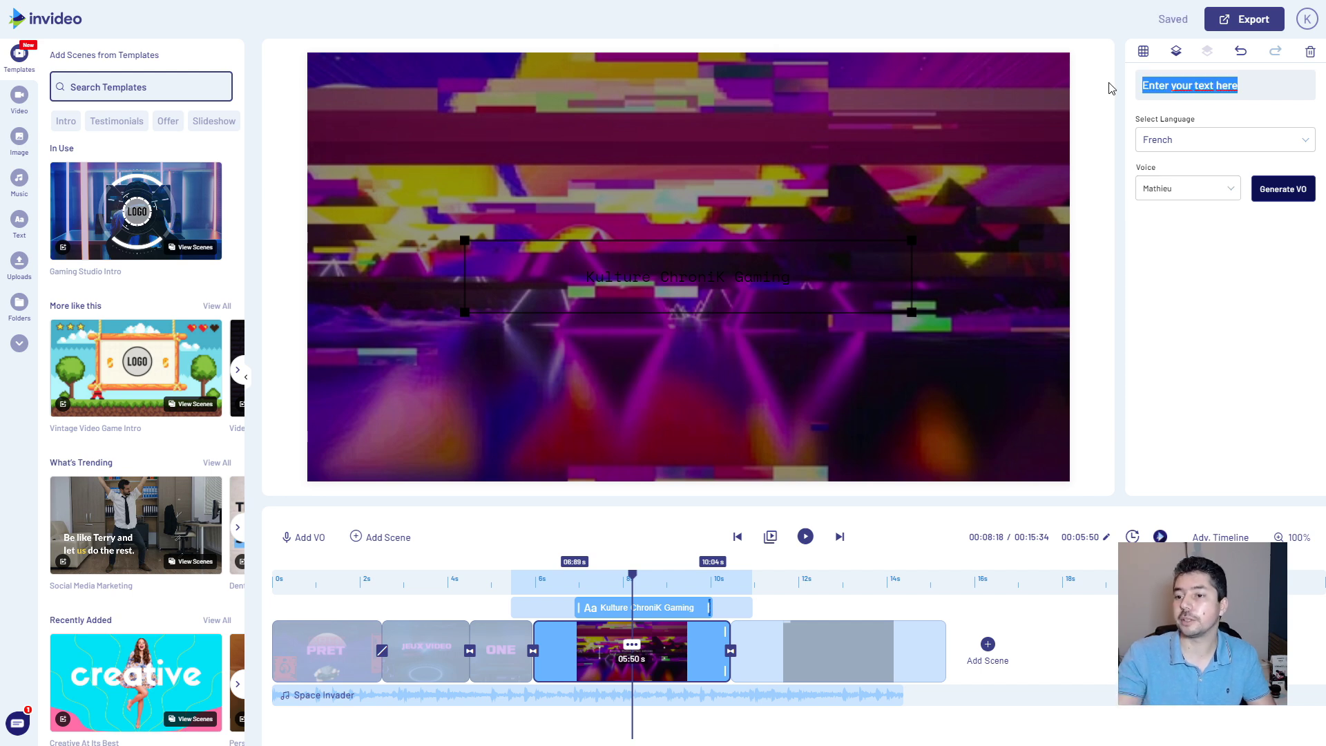
type("Kulture ChroniK Gaming")
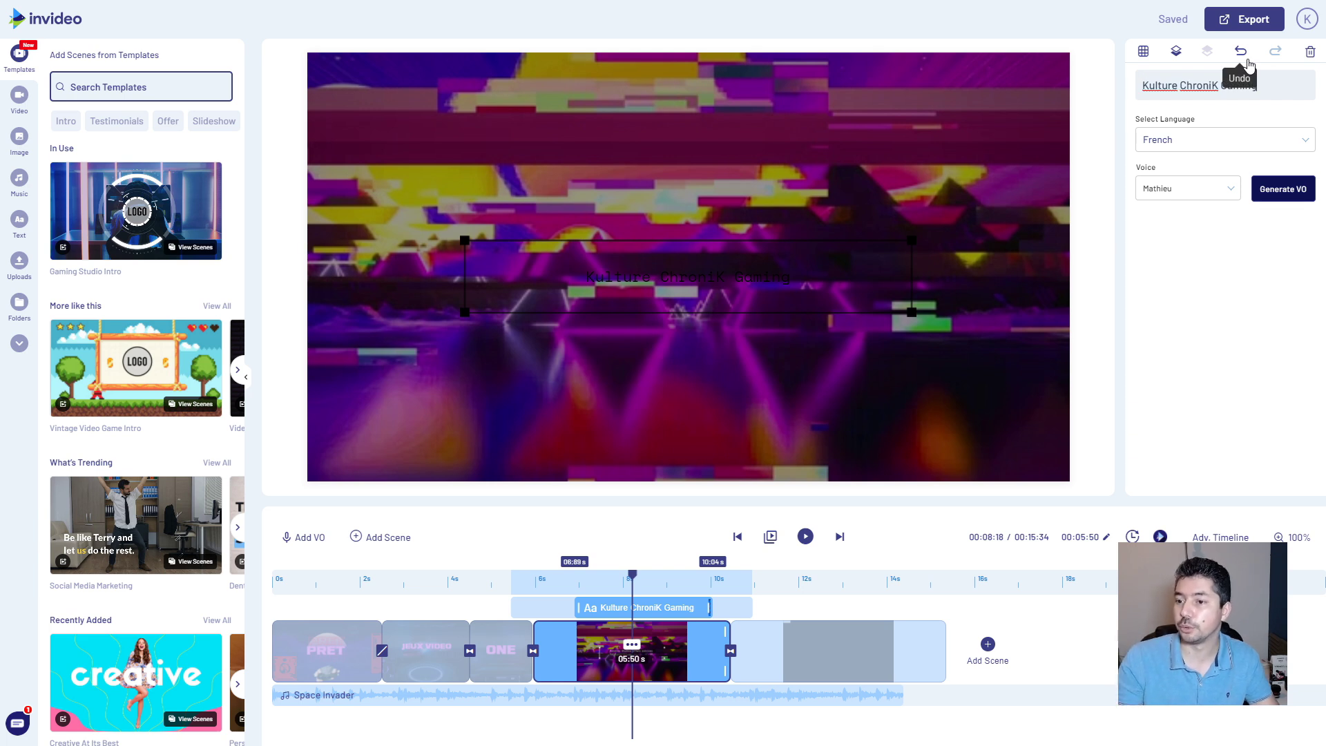
left_click(1281, 196)
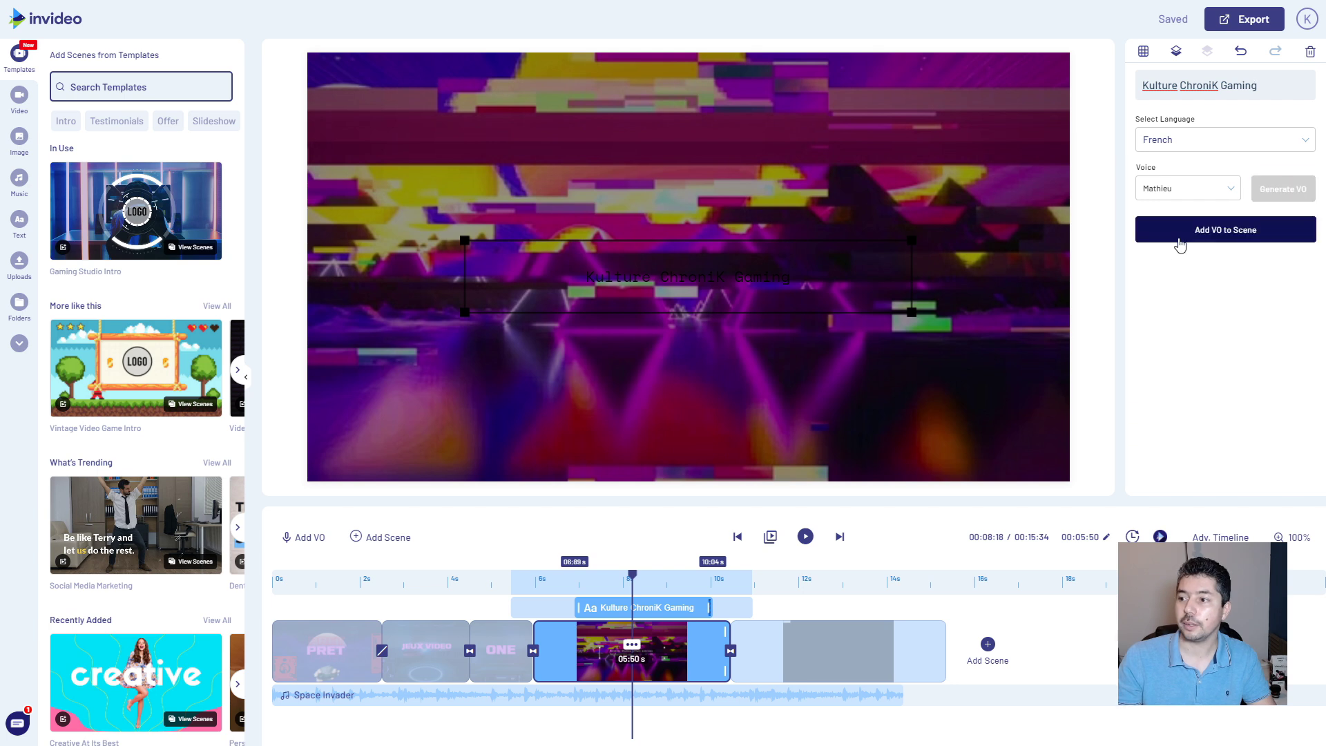
left_click(1228, 235)
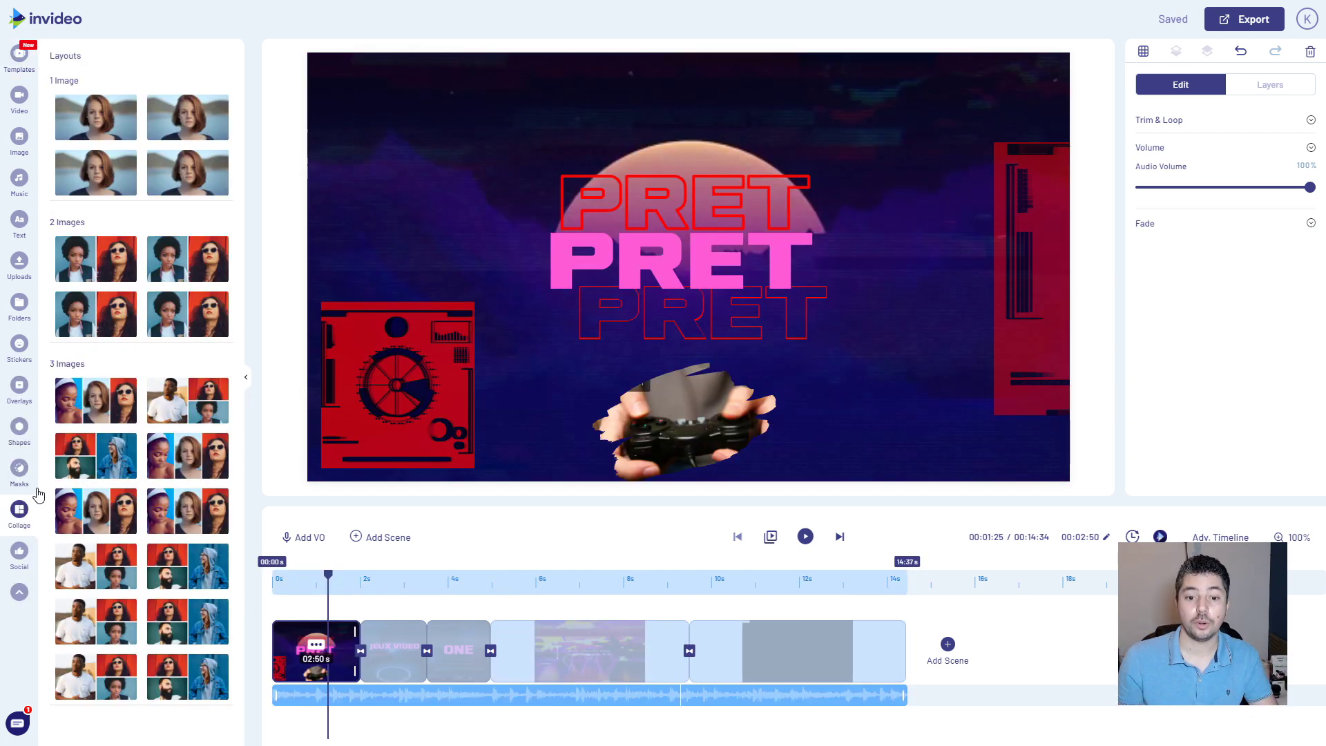
Try a two-image and a three-image collage layout on the opening PRET scene and undo both.
left_click(184, 266)
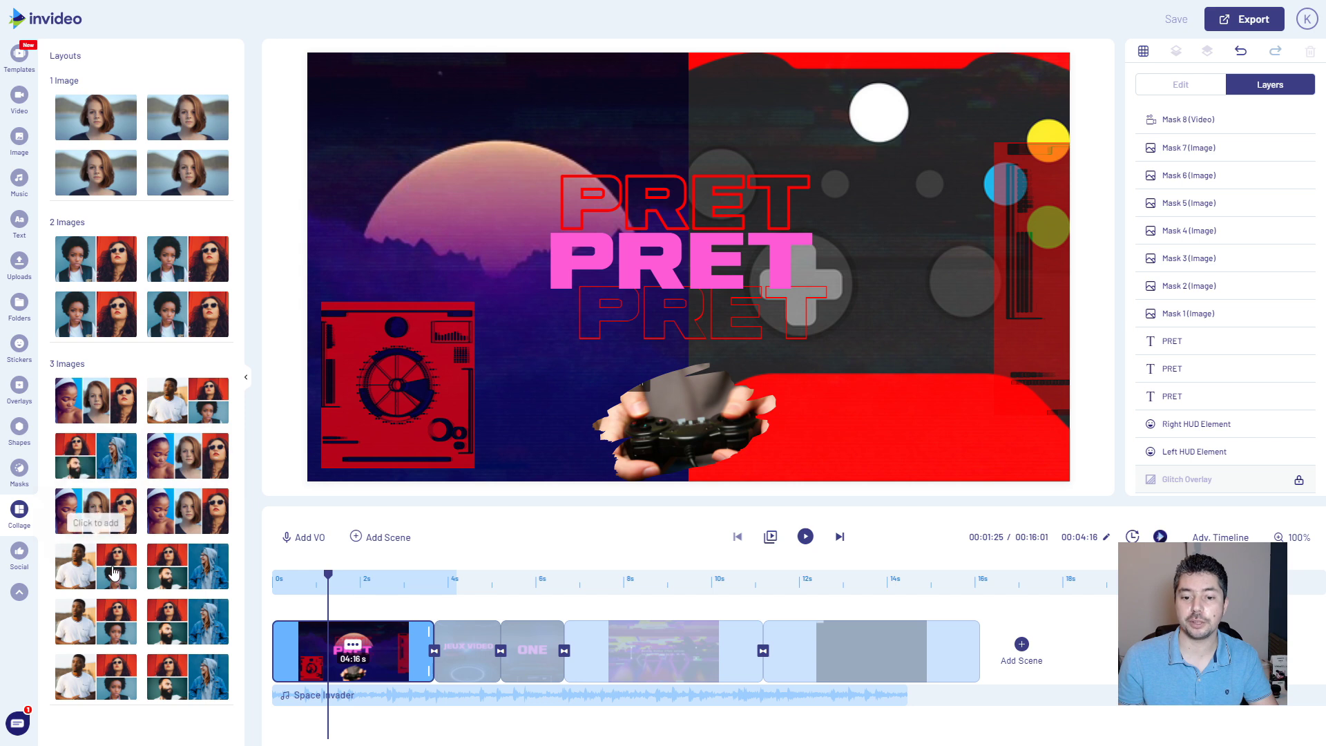
left_click(114, 566)
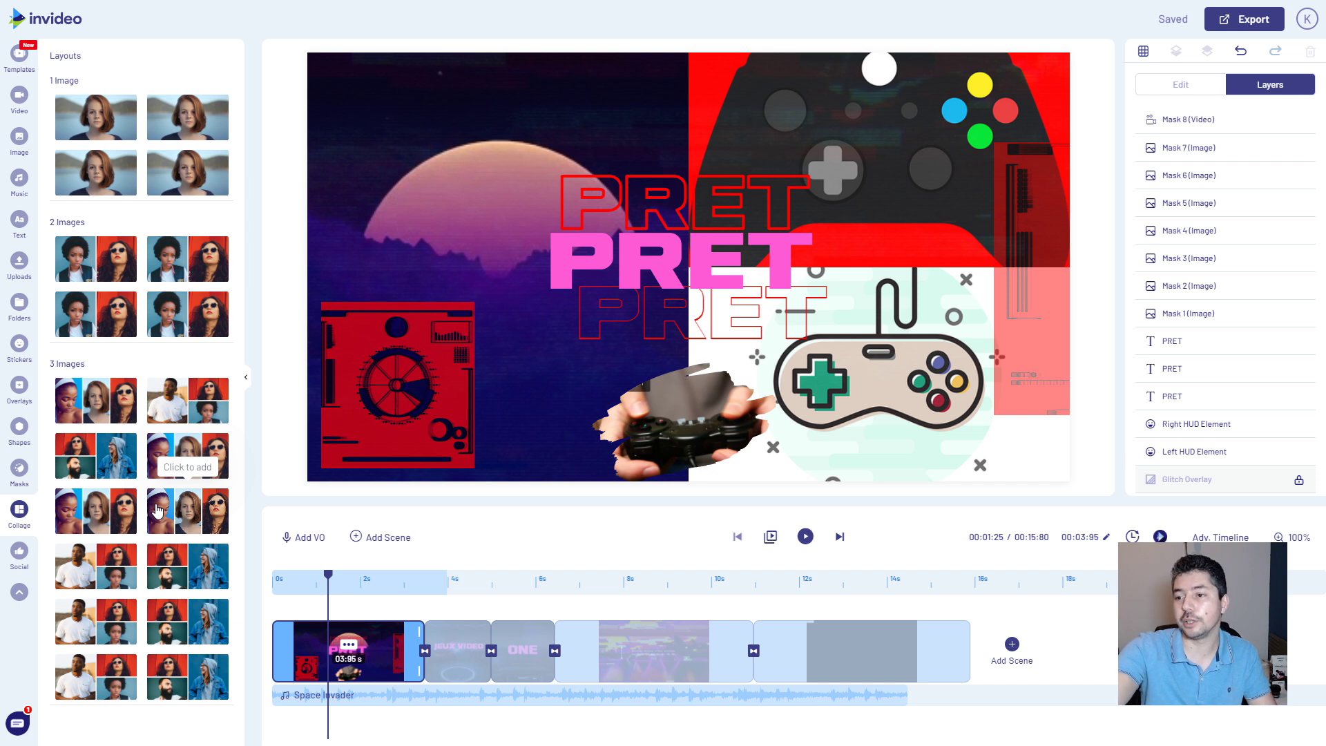
left_click(781, 453)
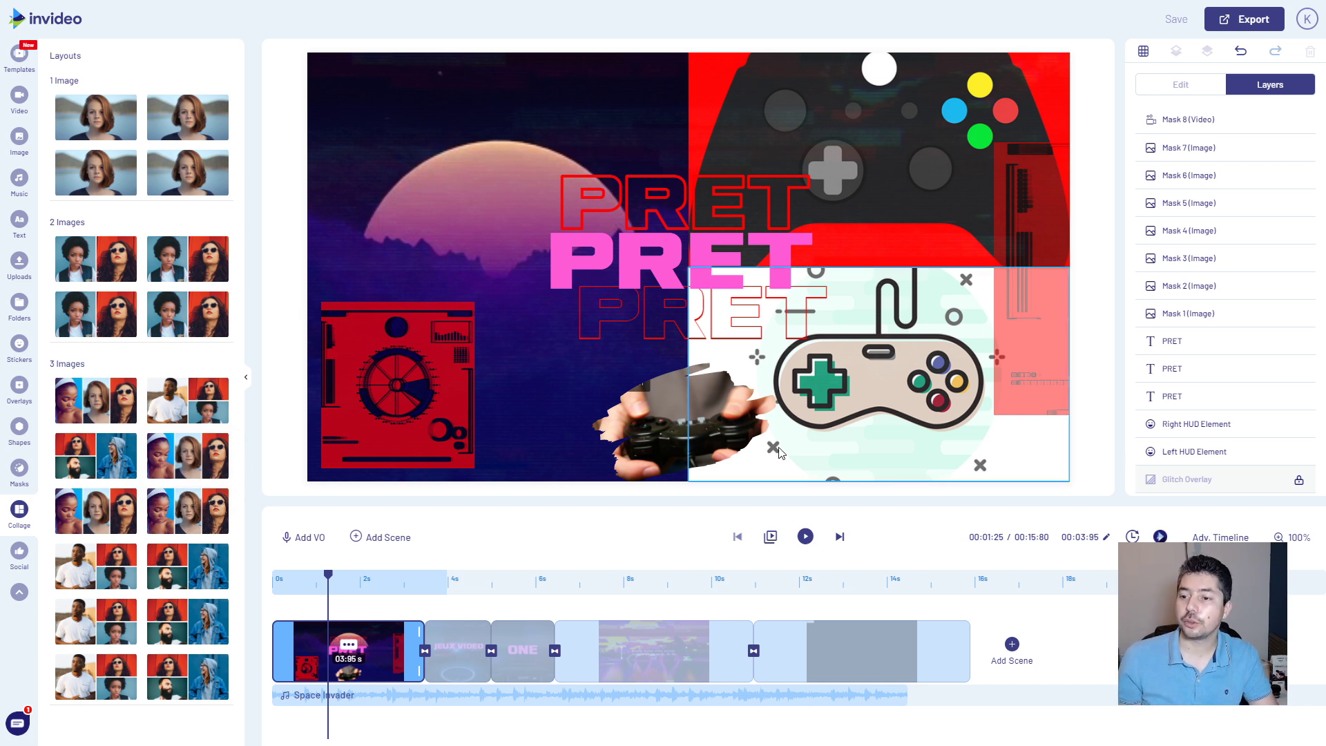
left_click(1241, 55)
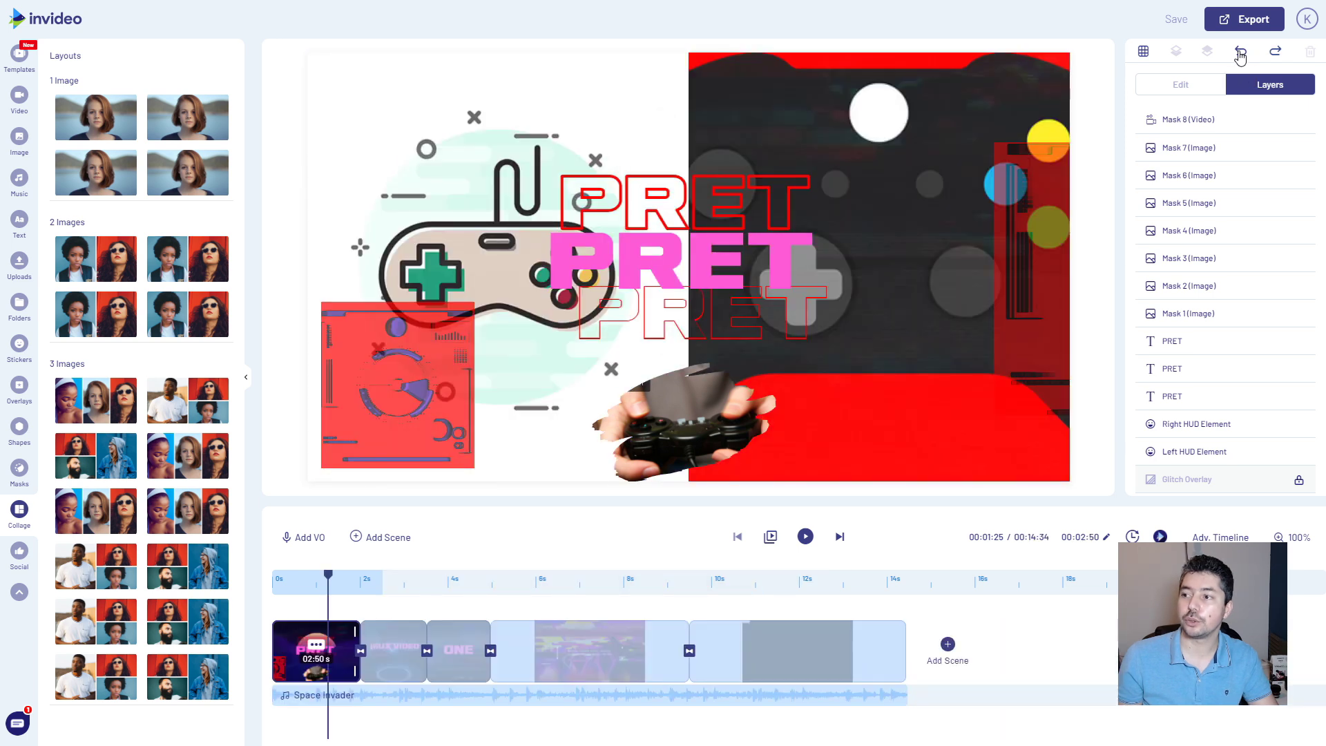
left_click(1241, 56)
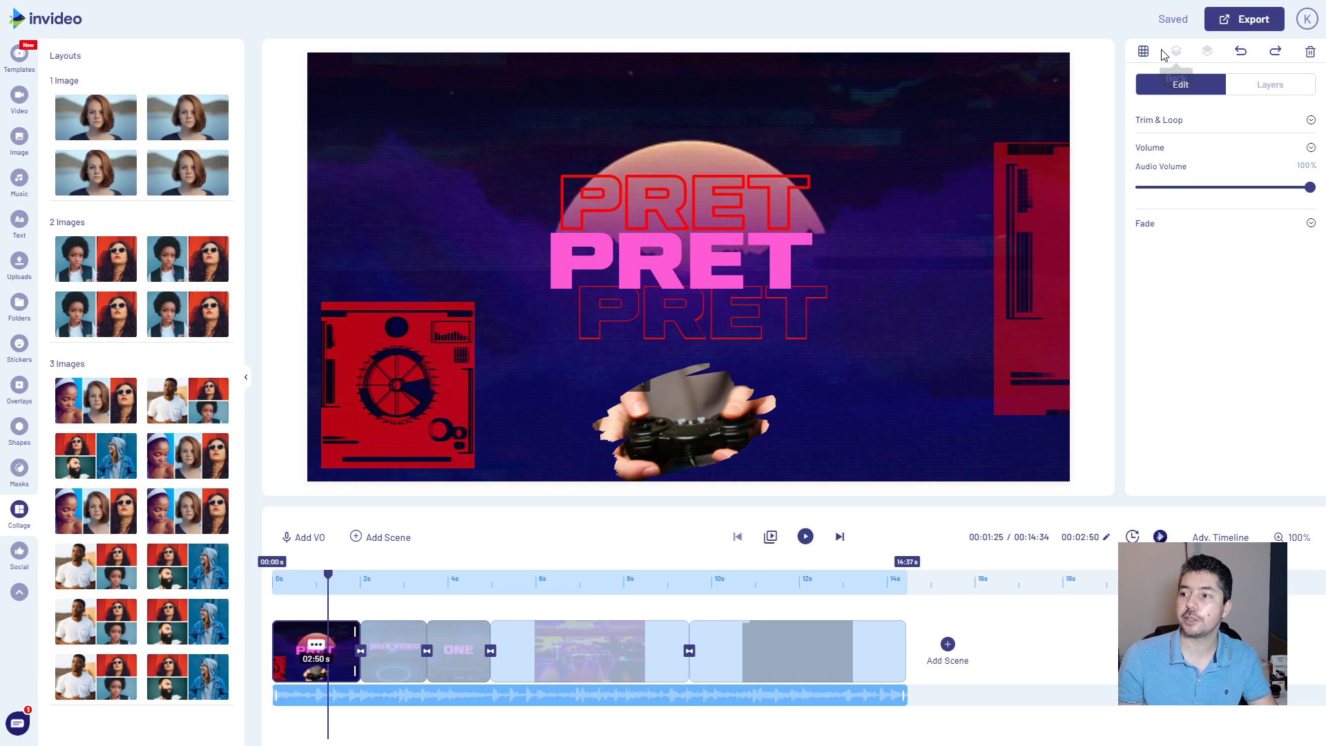
Display the alignment grid over the preview and look at the soundtrack's trim and loop options.
left_click(1144, 54)
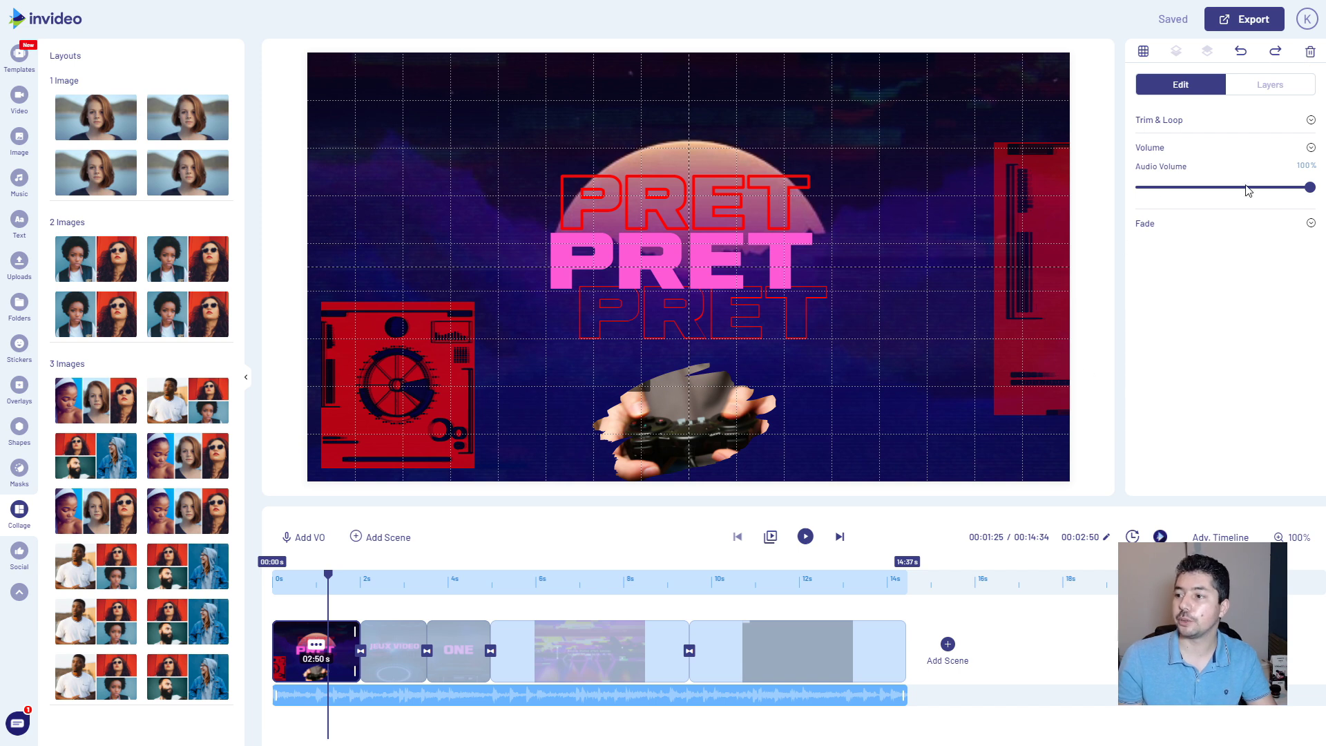
left_click(1292, 122)
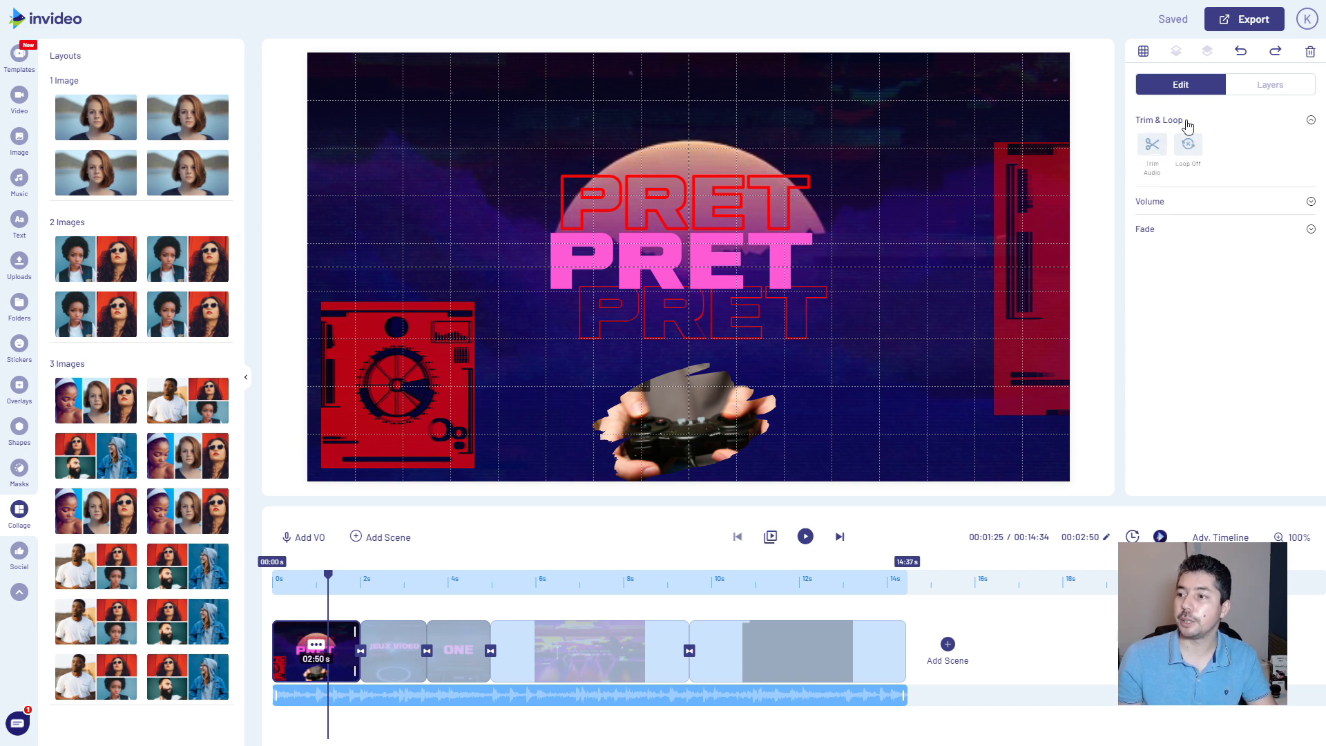
left_click(1311, 119)
Fetch a Twitter post from the copied KultureChroniK link and insert it as a scene after the PRET scene.
left_click(19, 551)
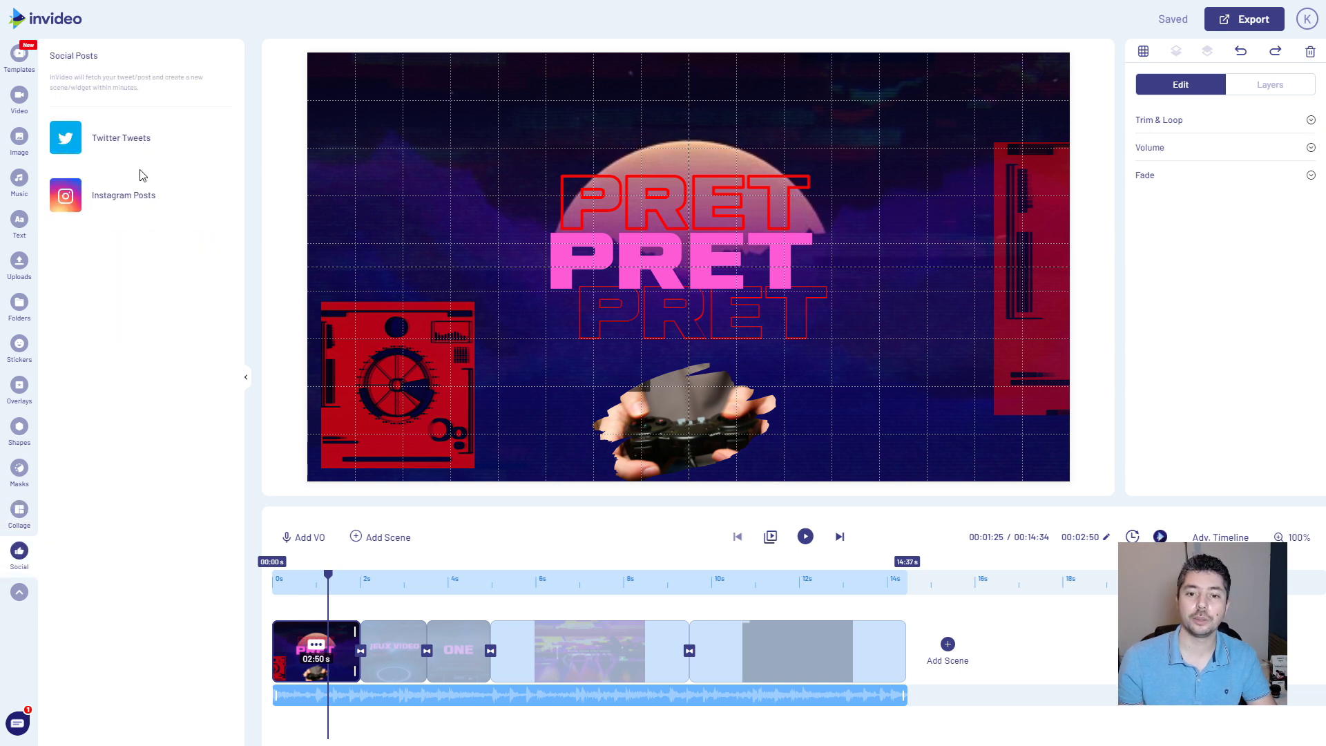
left_click(114, 141)
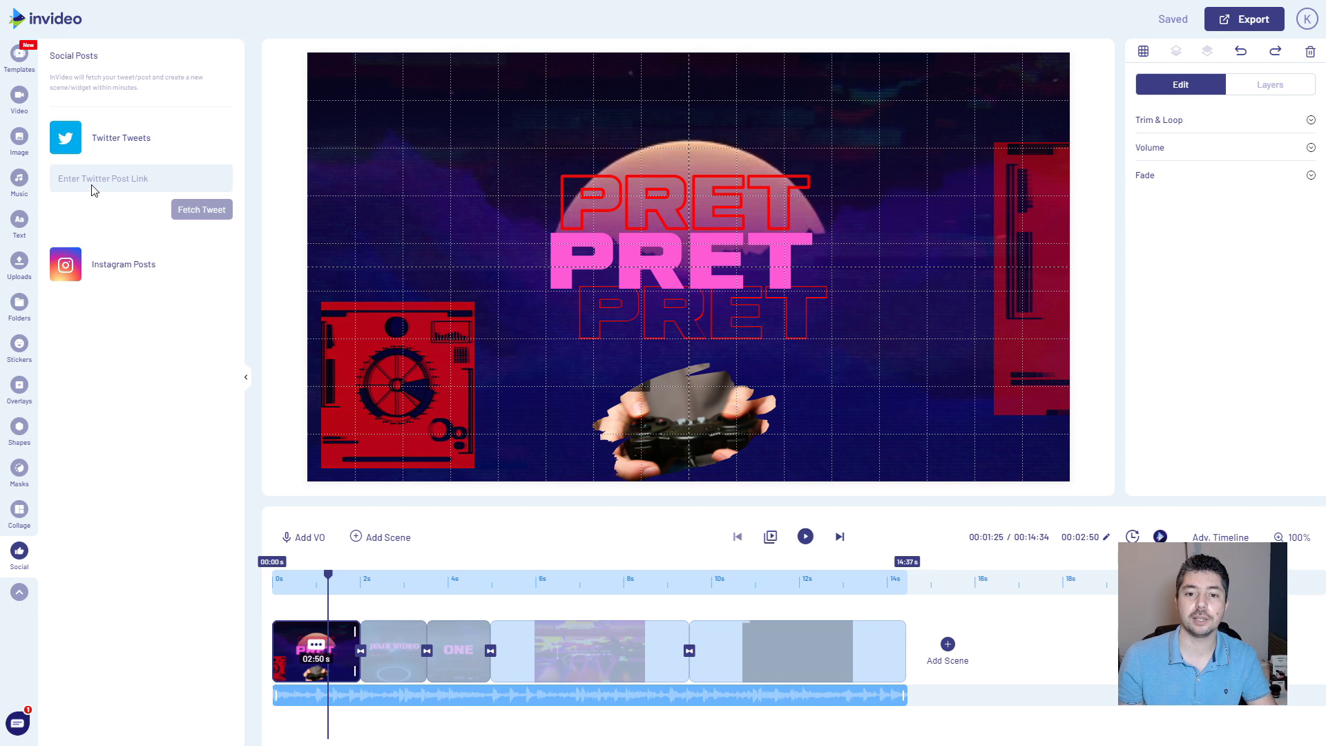
left_click(163, 172)
key("ctrl+v")
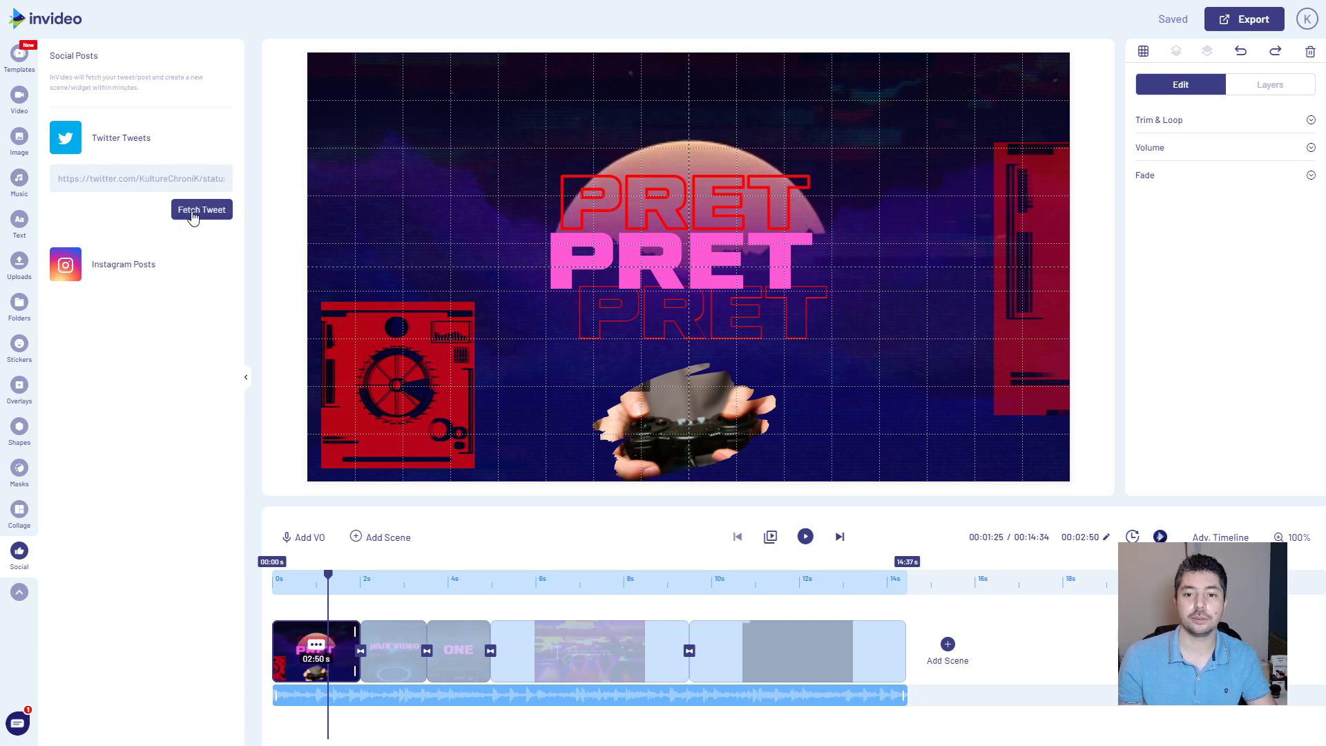
left_click(197, 211)
left_click(716, 415)
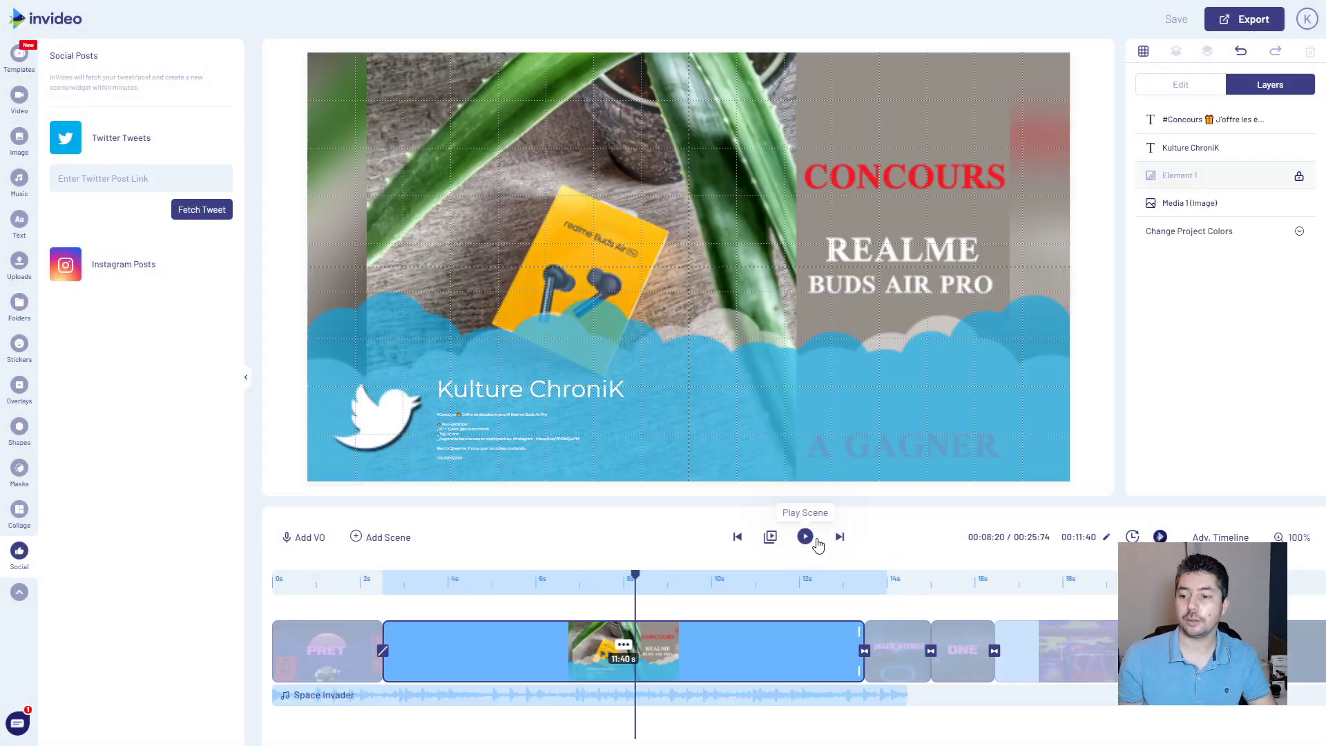
Play the inserted tweet scene to preview it and remove it from the timeline.
left_click(817, 543)
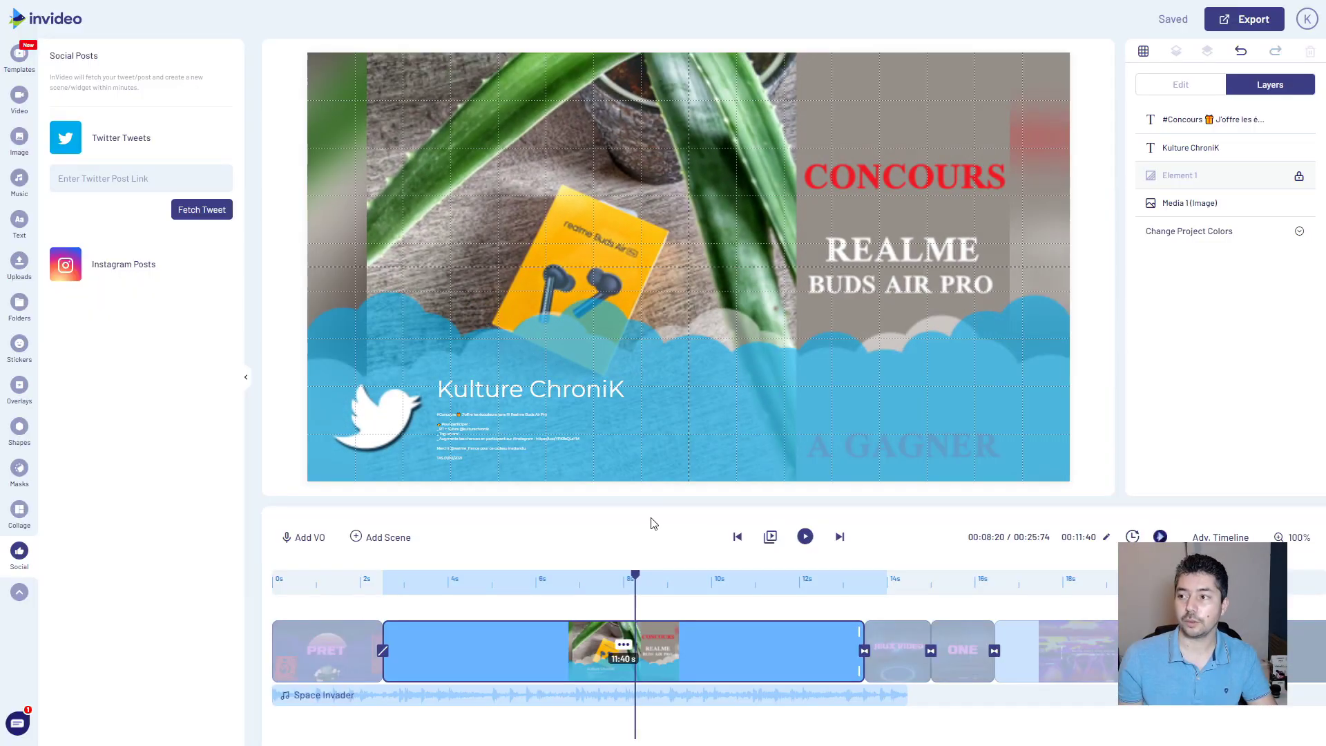
left_click(1196, 104)
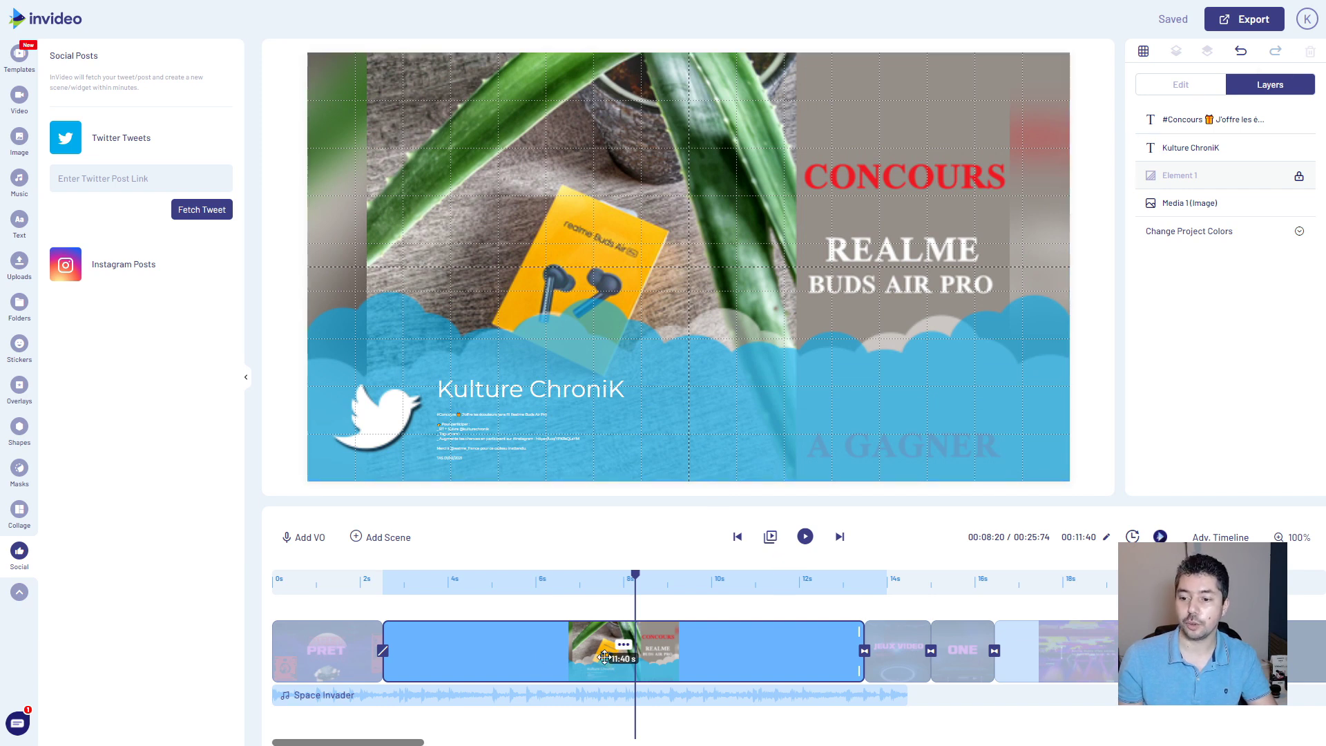
left_click(626, 648)
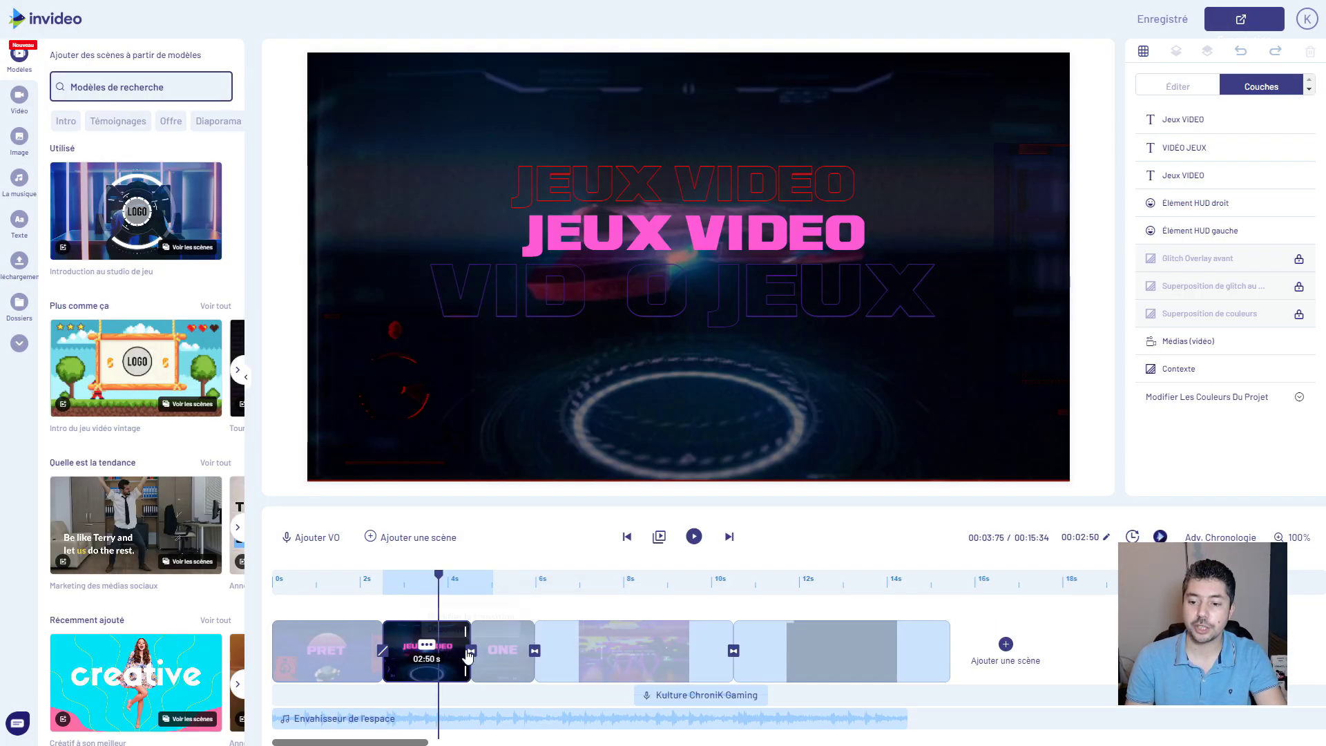
Look at the transitions offered between the PRET and JEUX VIDEO scenes and at the timeline zoom control.
left_click(383, 651)
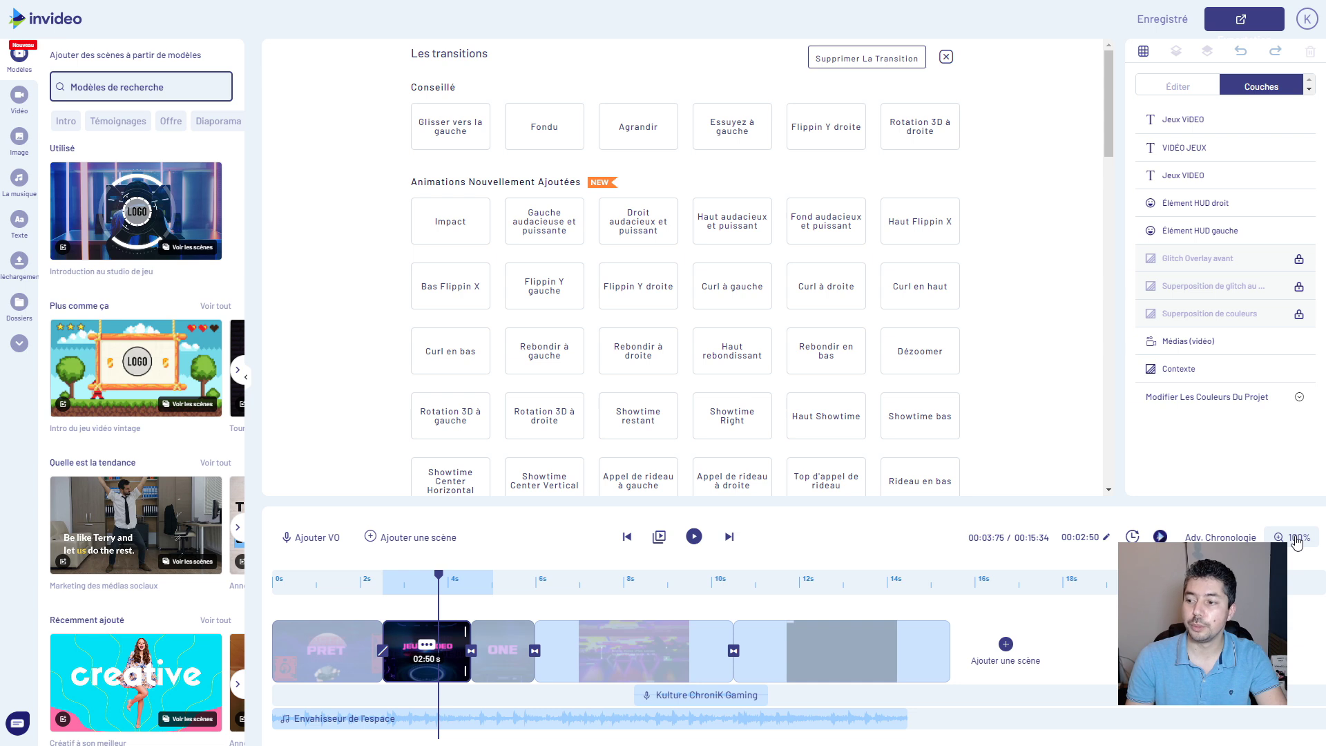
left_click(1297, 542)
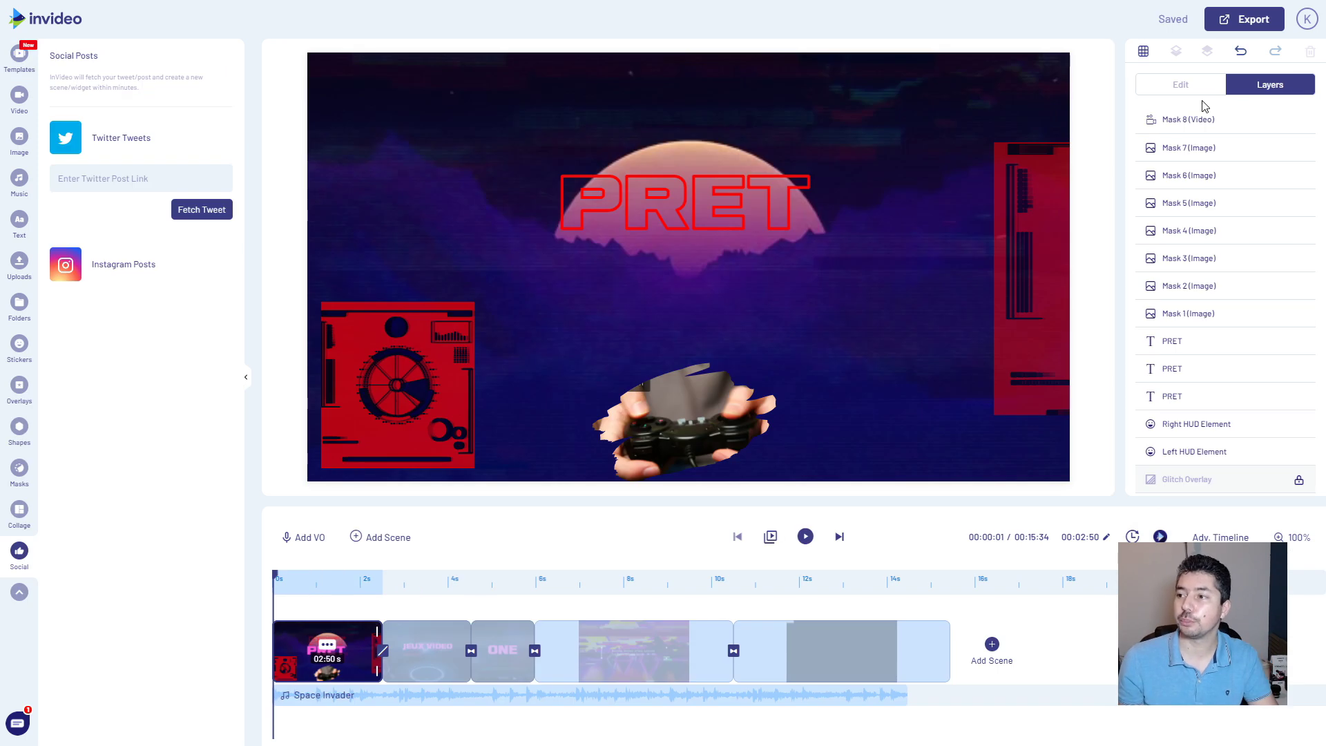
Export the project at the default 1080p resolution and skip through the rendered video.
left_click(1238, 24)
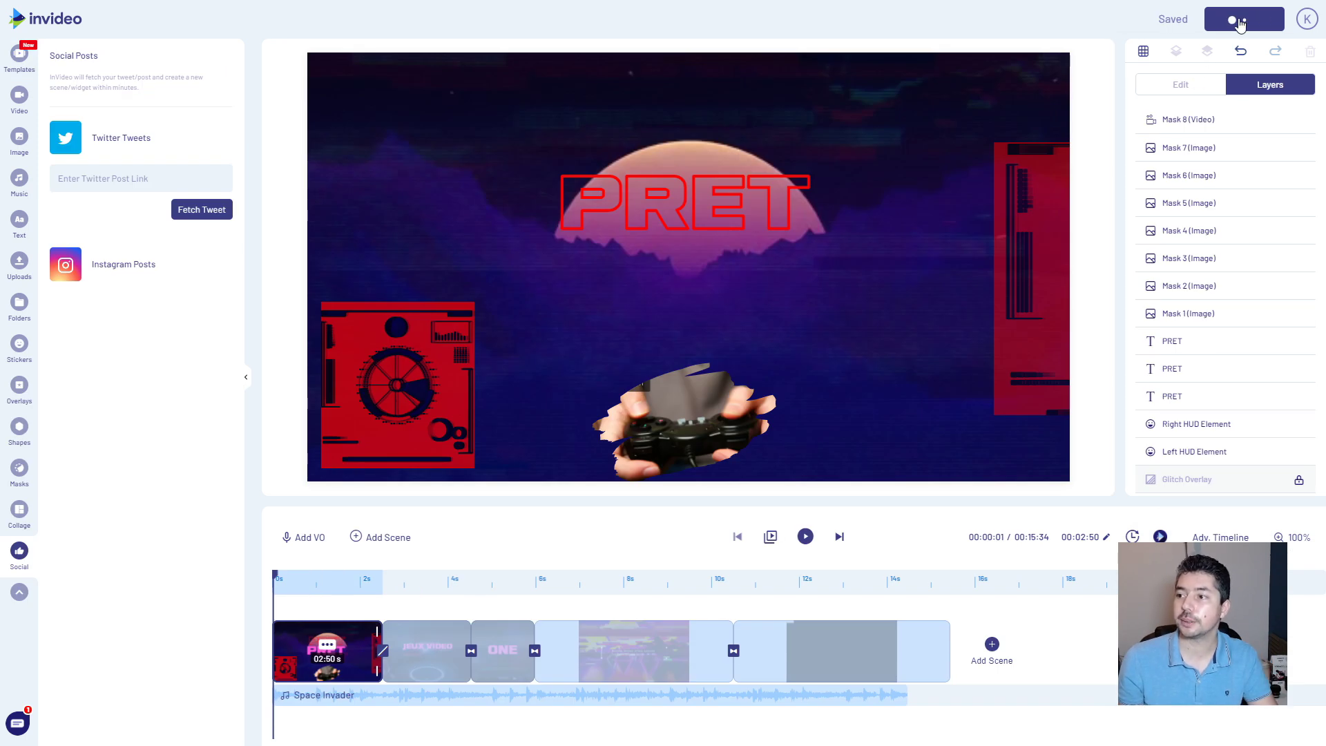
left_click(1167, 96)
left_click(1167, 95)
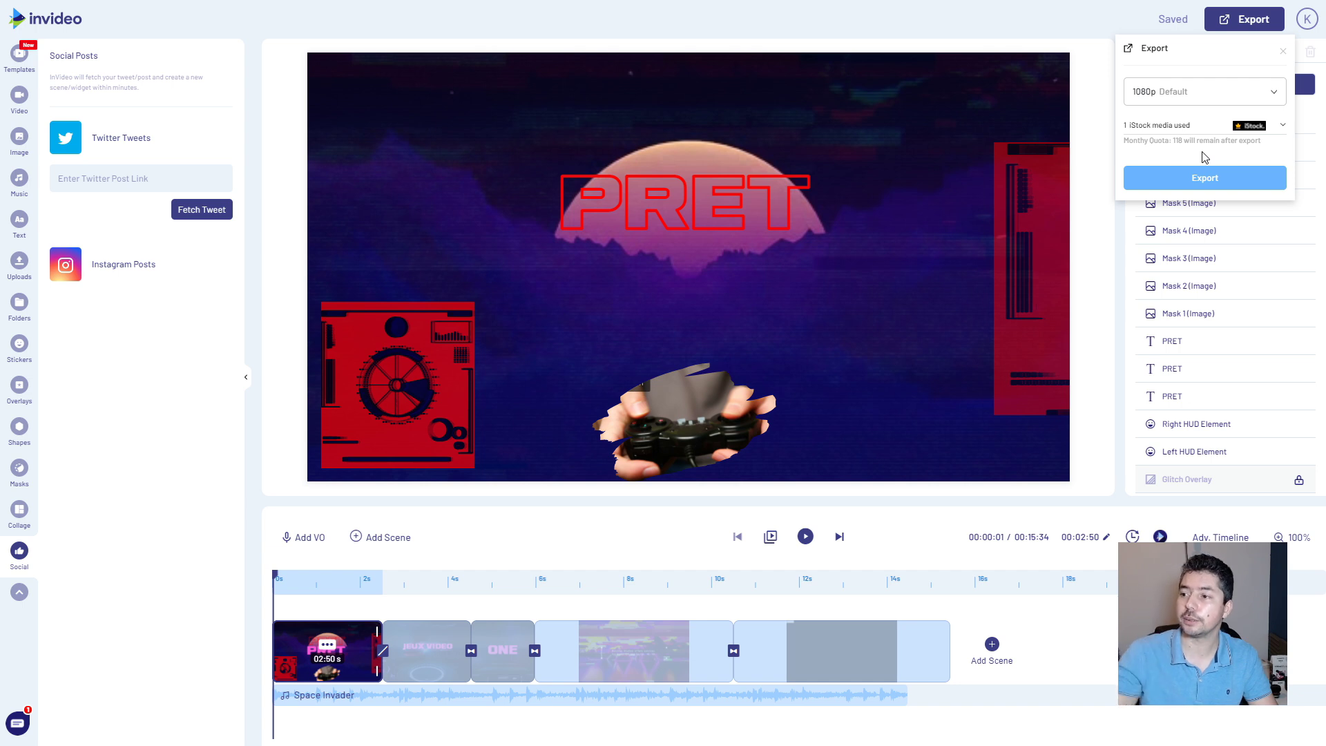
left_click(1208, 178)
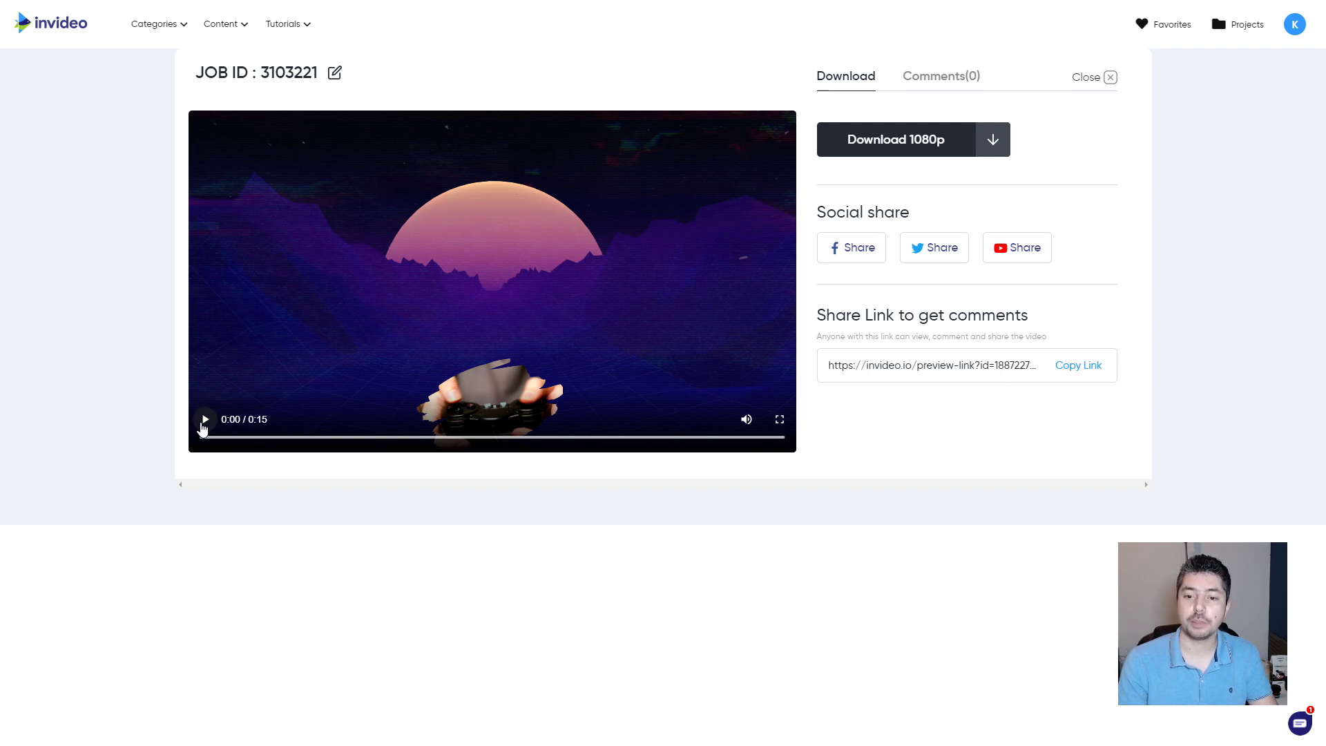
double_click(621, 431)
left_click(101, 653)
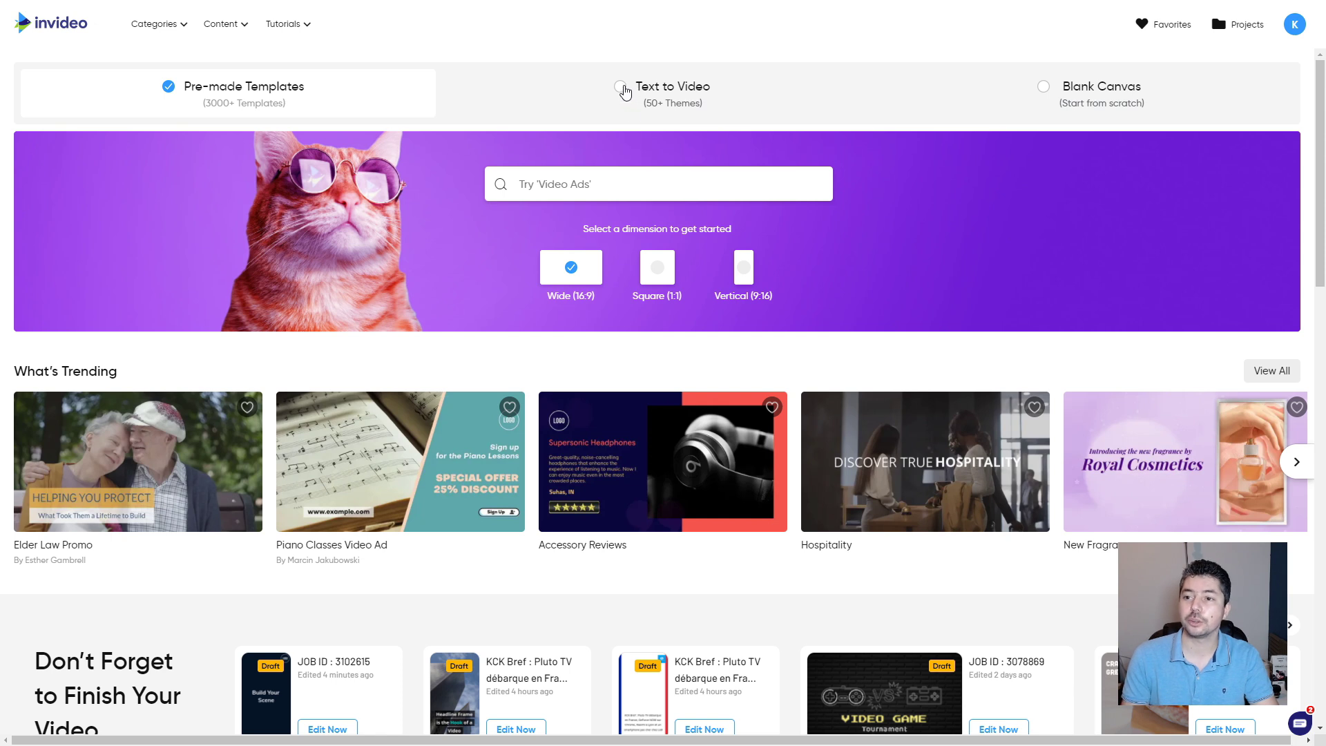
Switch to Text to Video, choose the Vertical (9:16) dimension and browse the available themes.
left_click(632, 108)
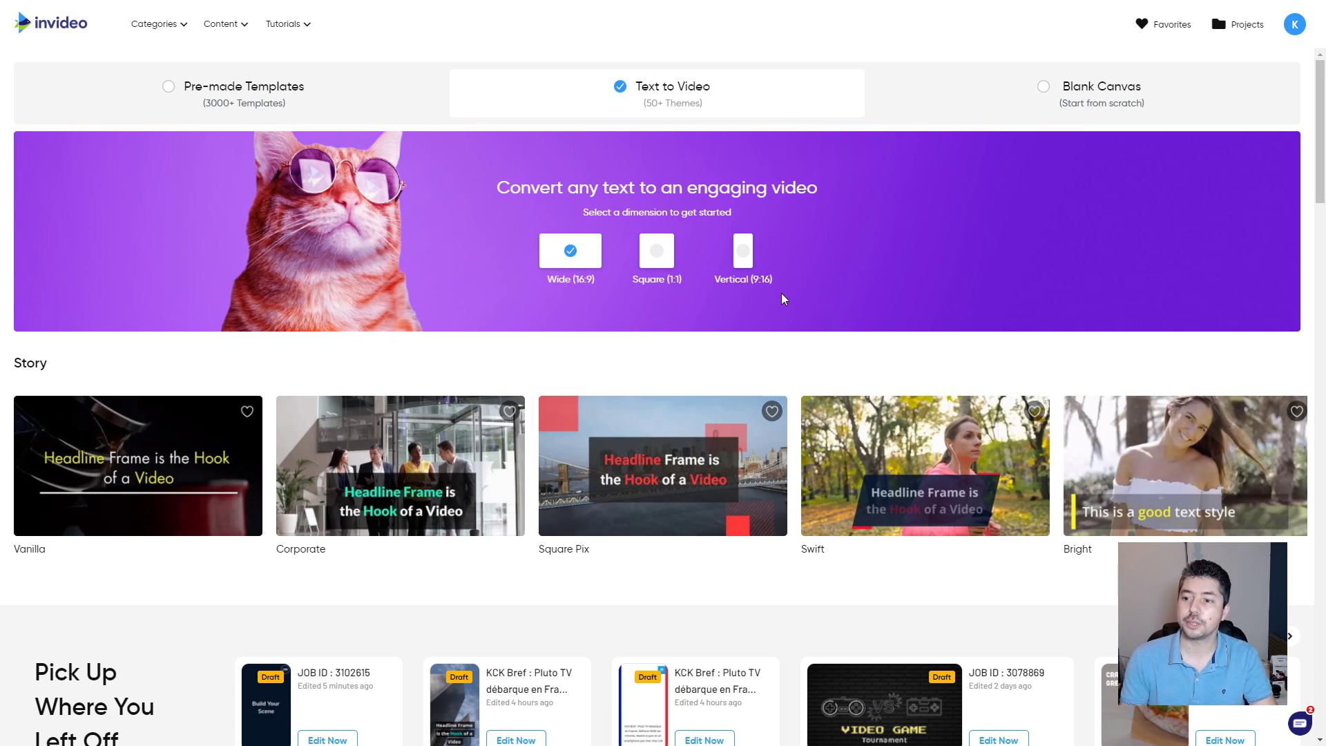
left_click(743, 252)
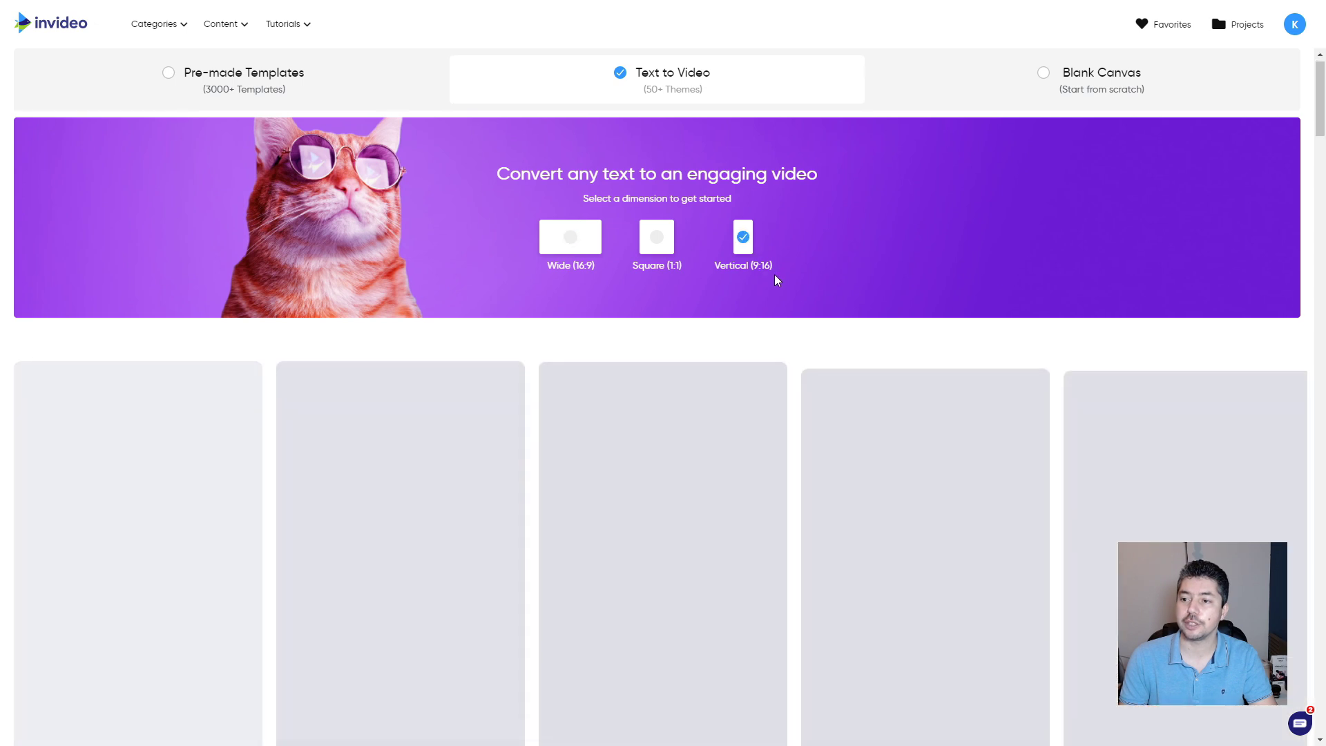
scroll(600, 296, "down", 2)
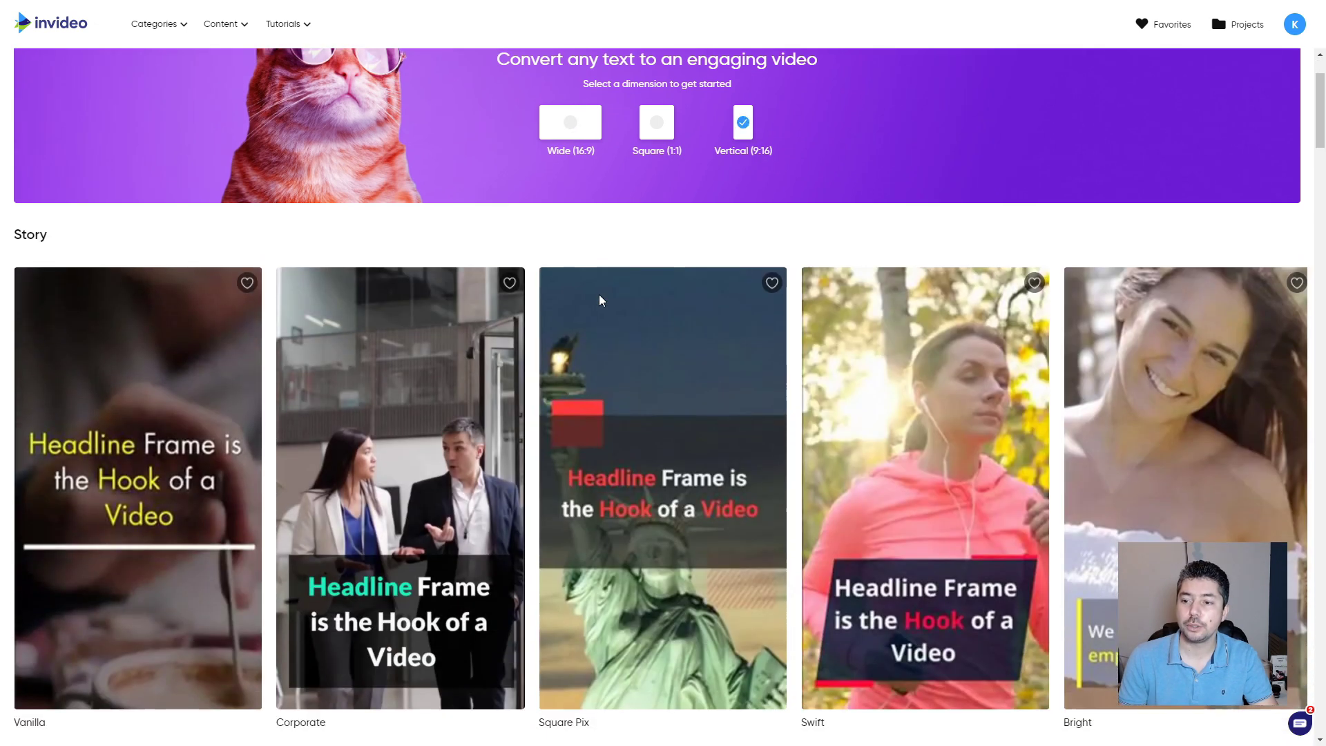
scroll(600, 299, "down", 10)
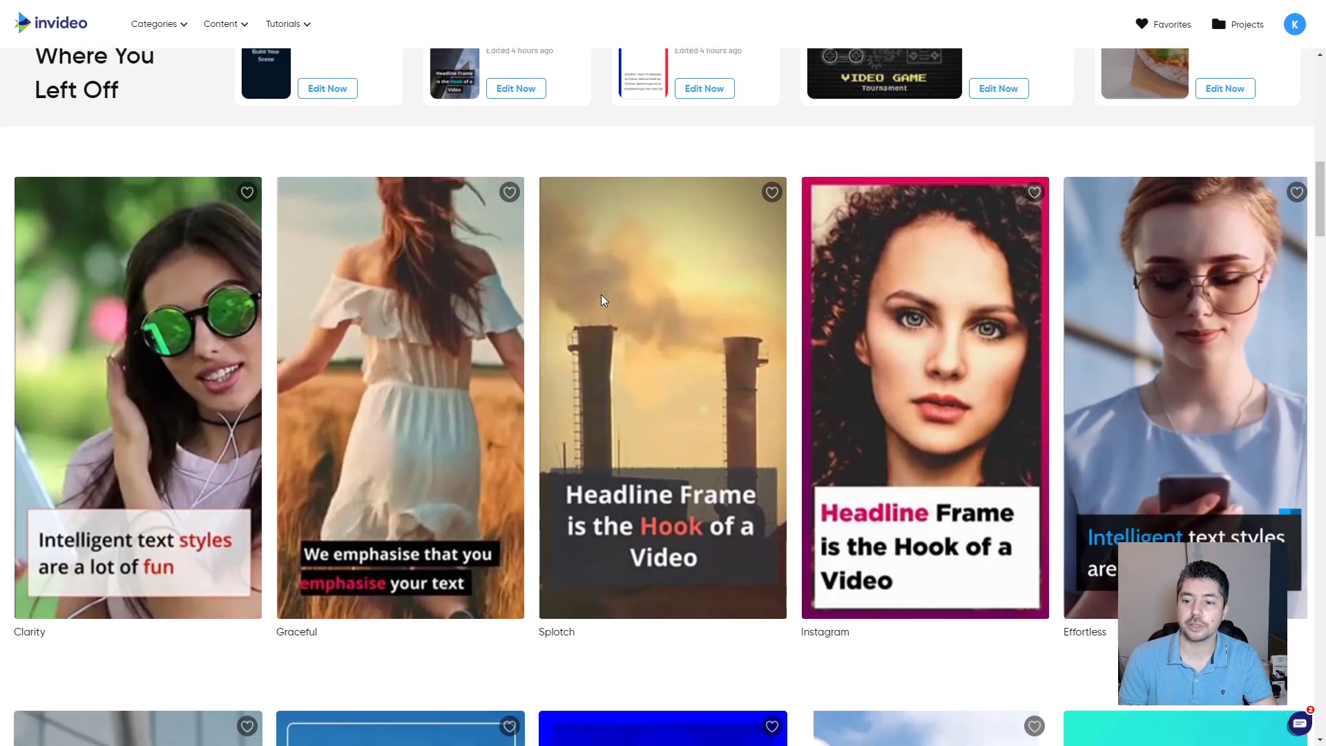
scroll(601, 294, "down", 4)
scroll(480, 246, "up", 10)
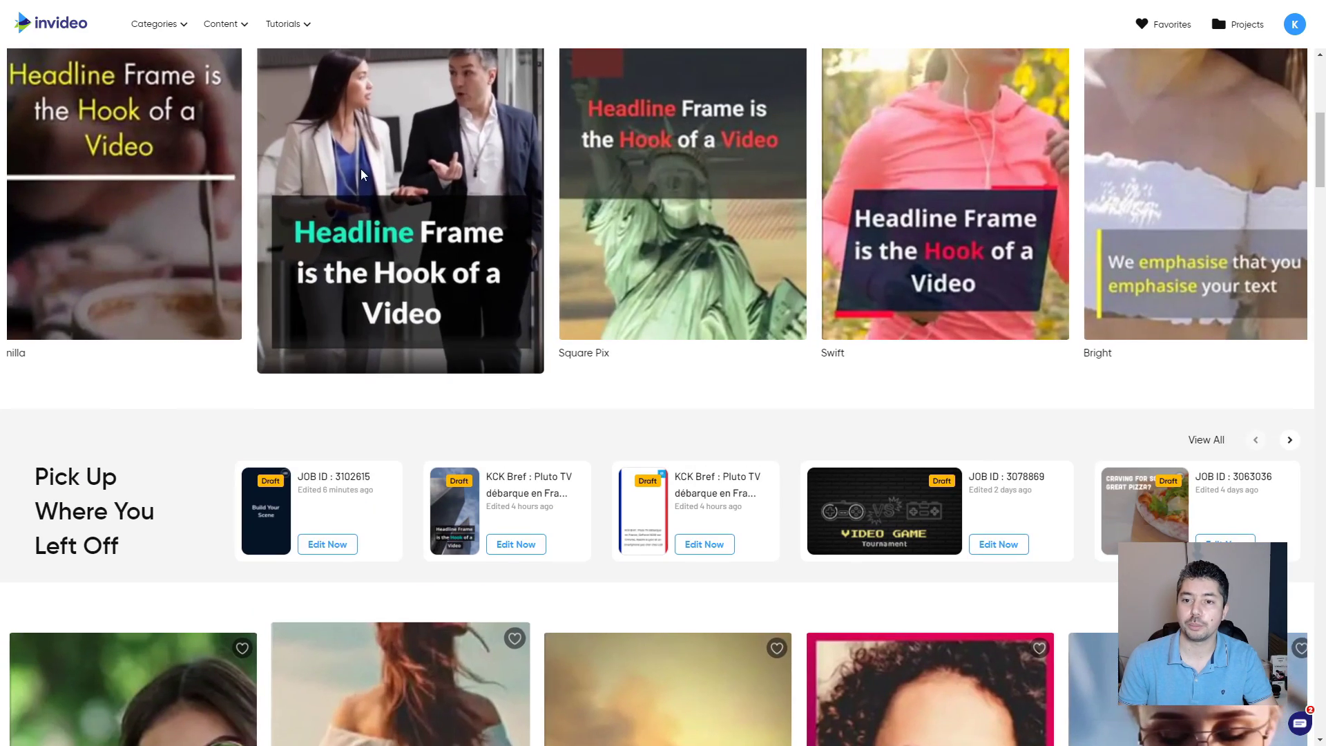
scroll(420, 243, "up", 2)
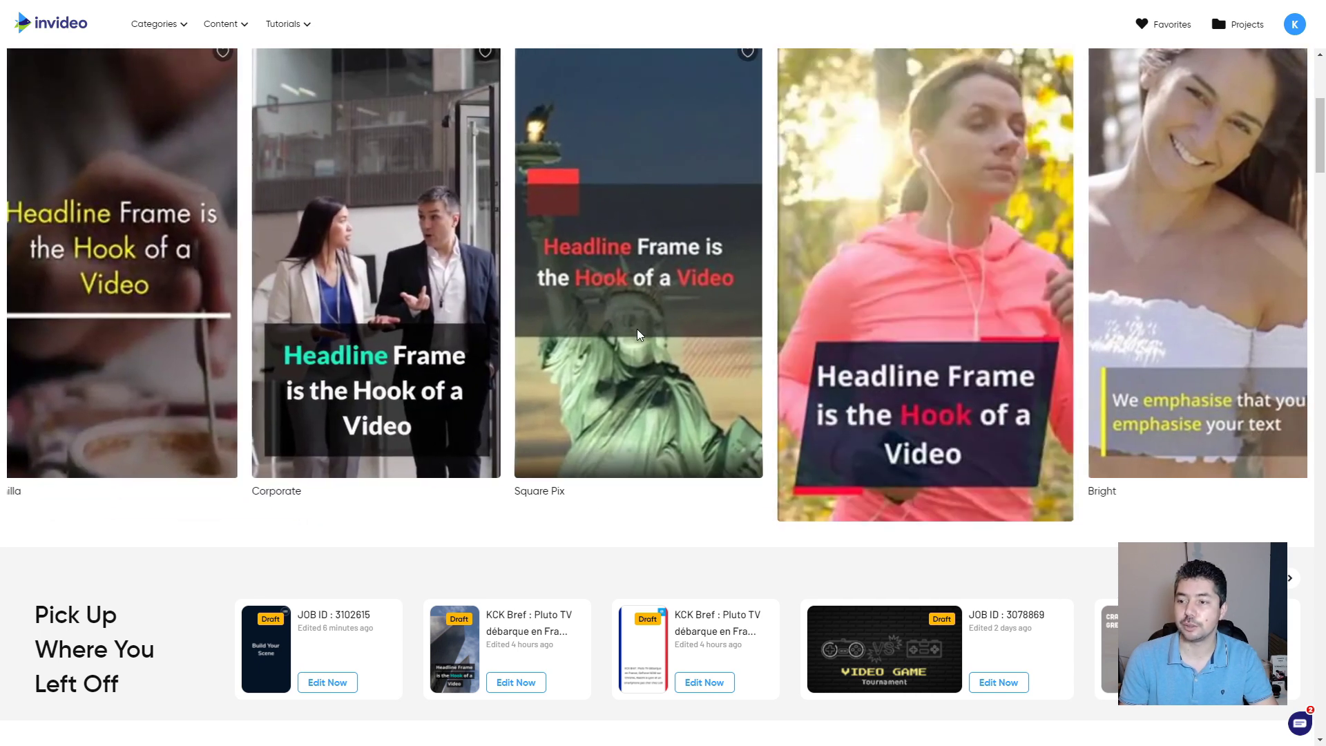
scroll(637, 329, "down", 10)
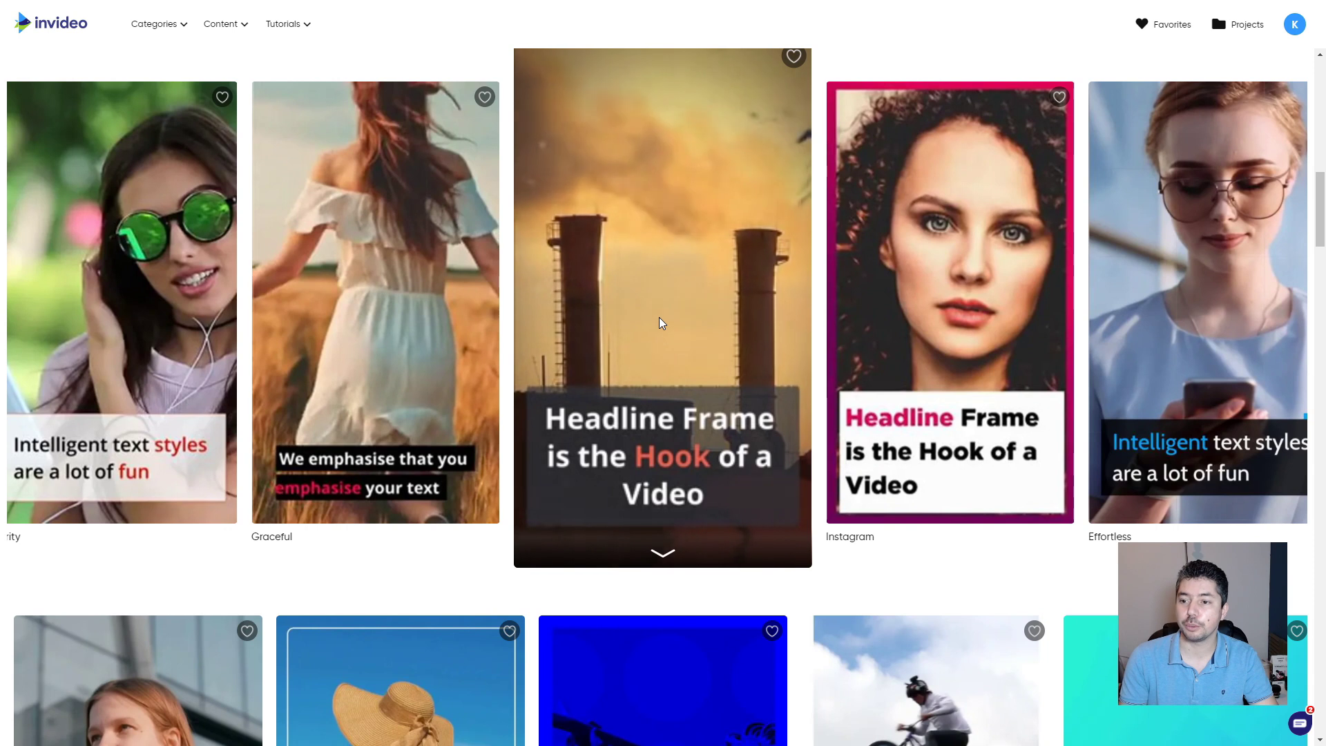
scroll(659, 317, "up", 10)
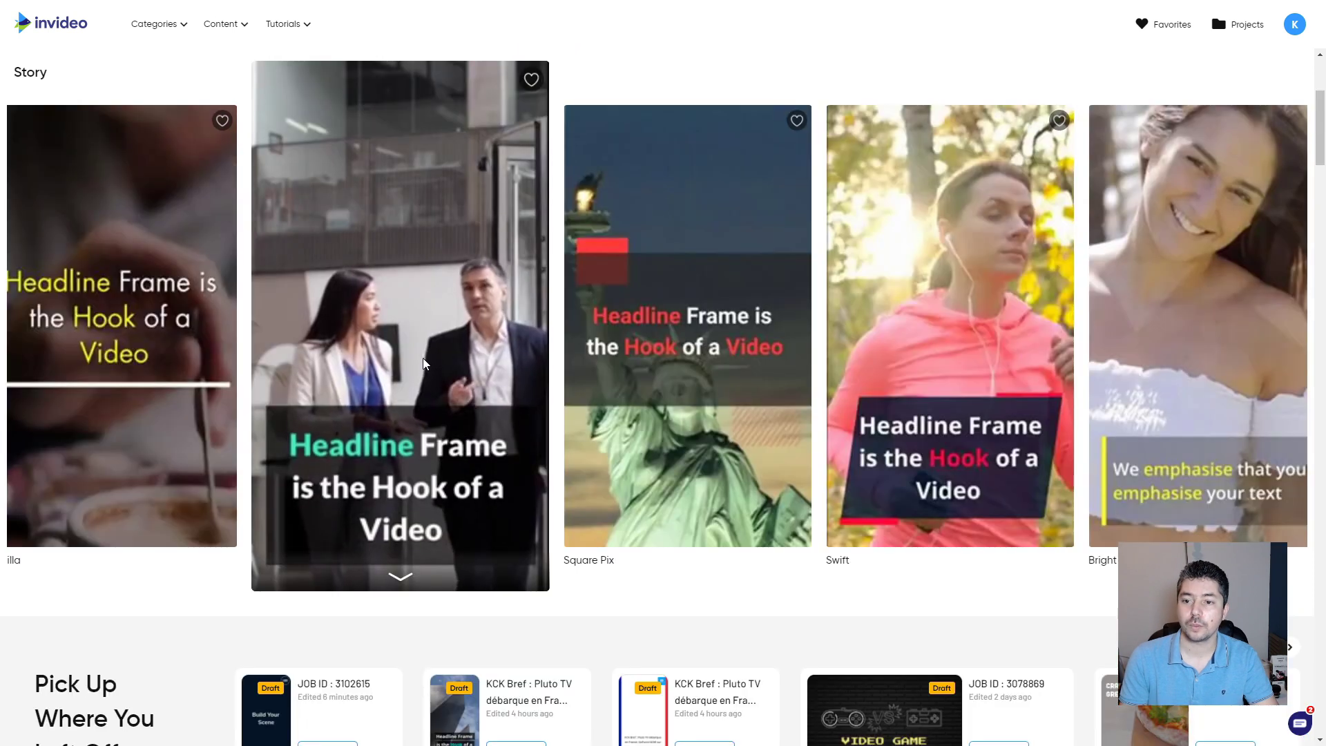
Mark the Corporate theme as a favourite and start a project from it in the Vertical (9:16) format.
left_click(531, 82)
left_click(384, 314)
left_click(882, 535)
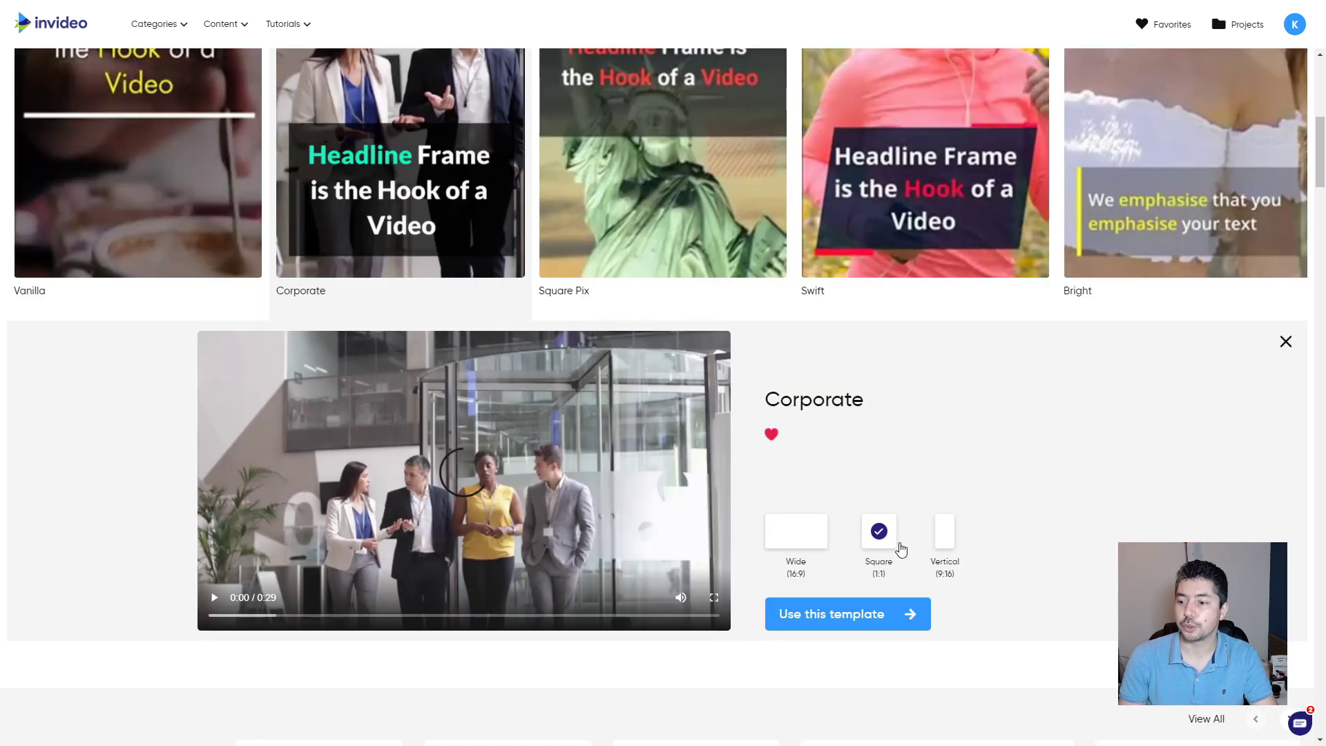
left_click(944, 535)
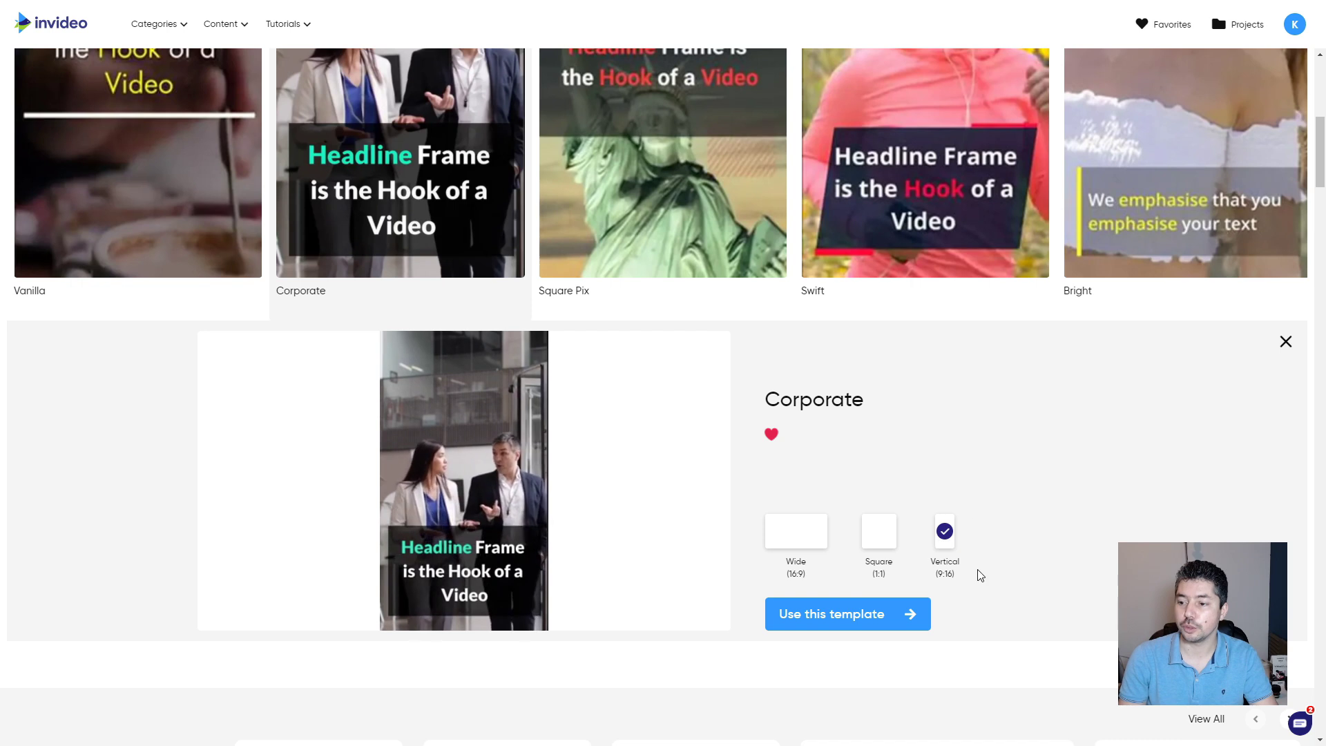
left_click(831, 621)
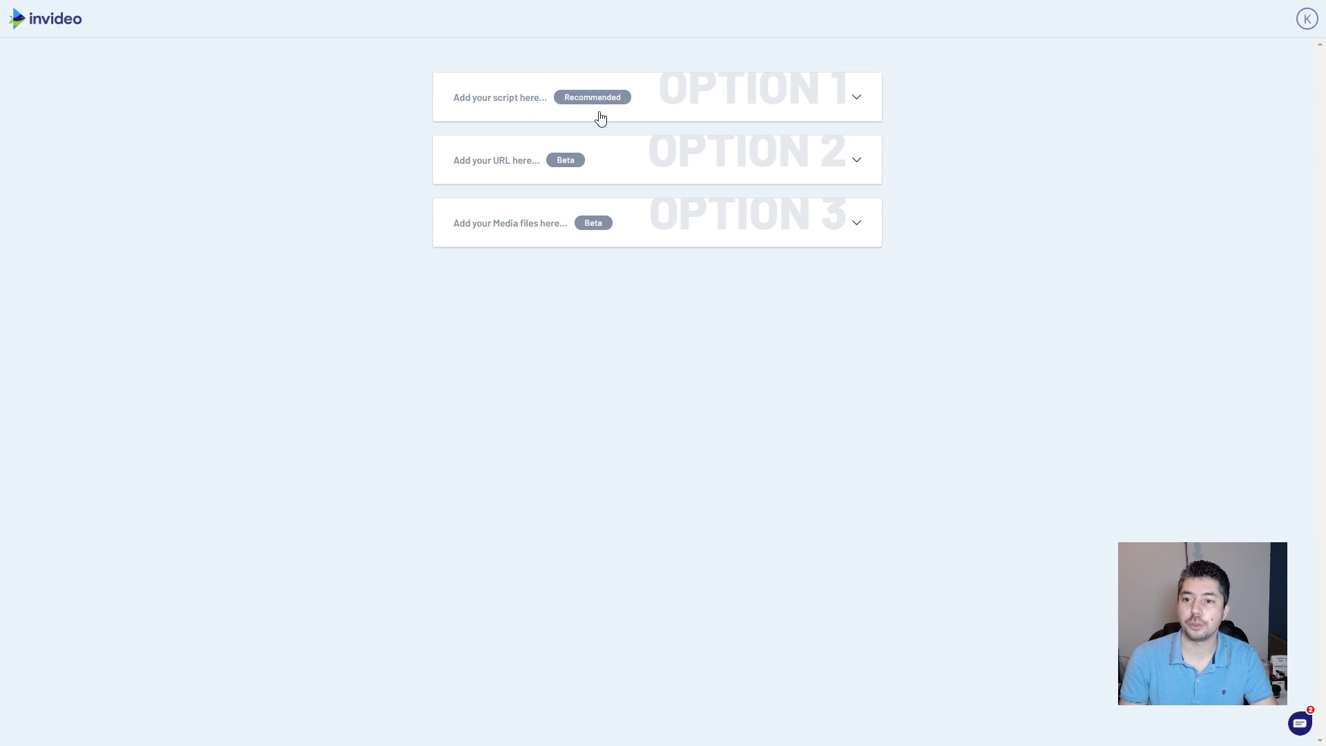
Look at the headline and story fields of the script option.
left_click(505, 99)
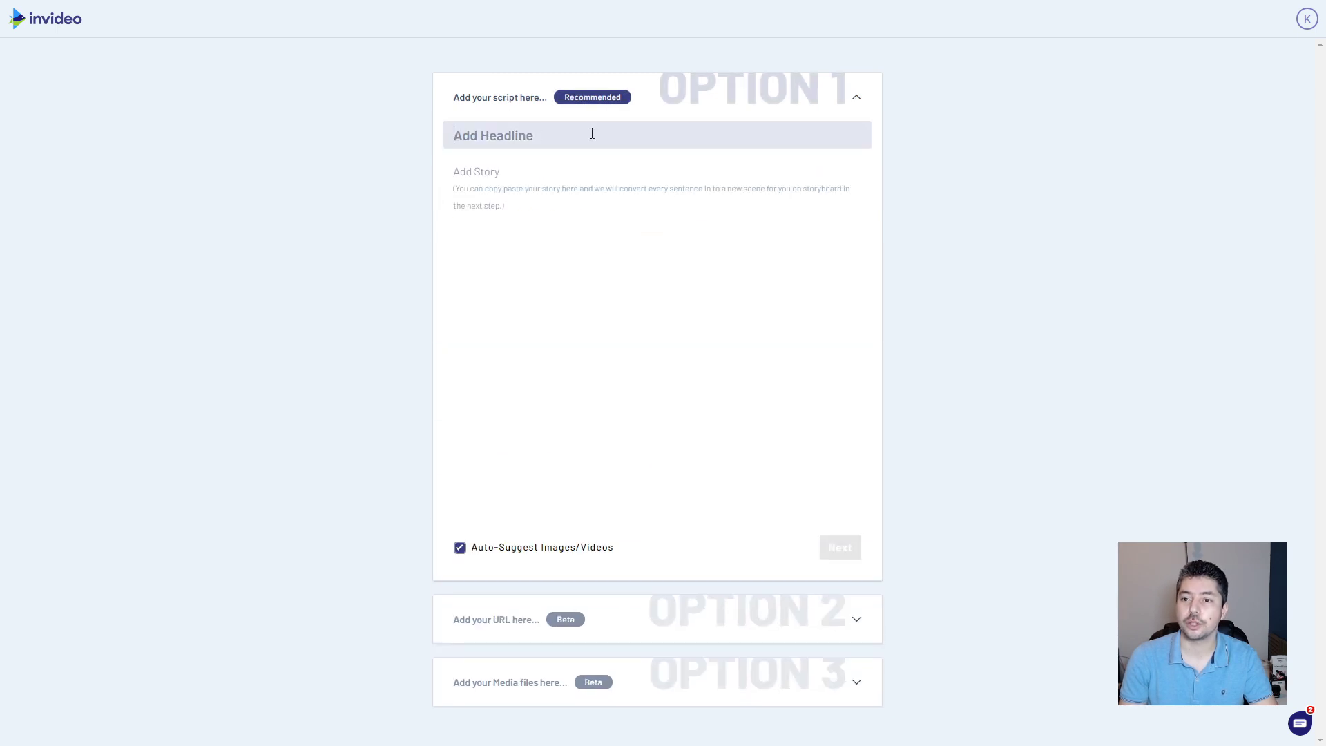
left_click(506, 229)
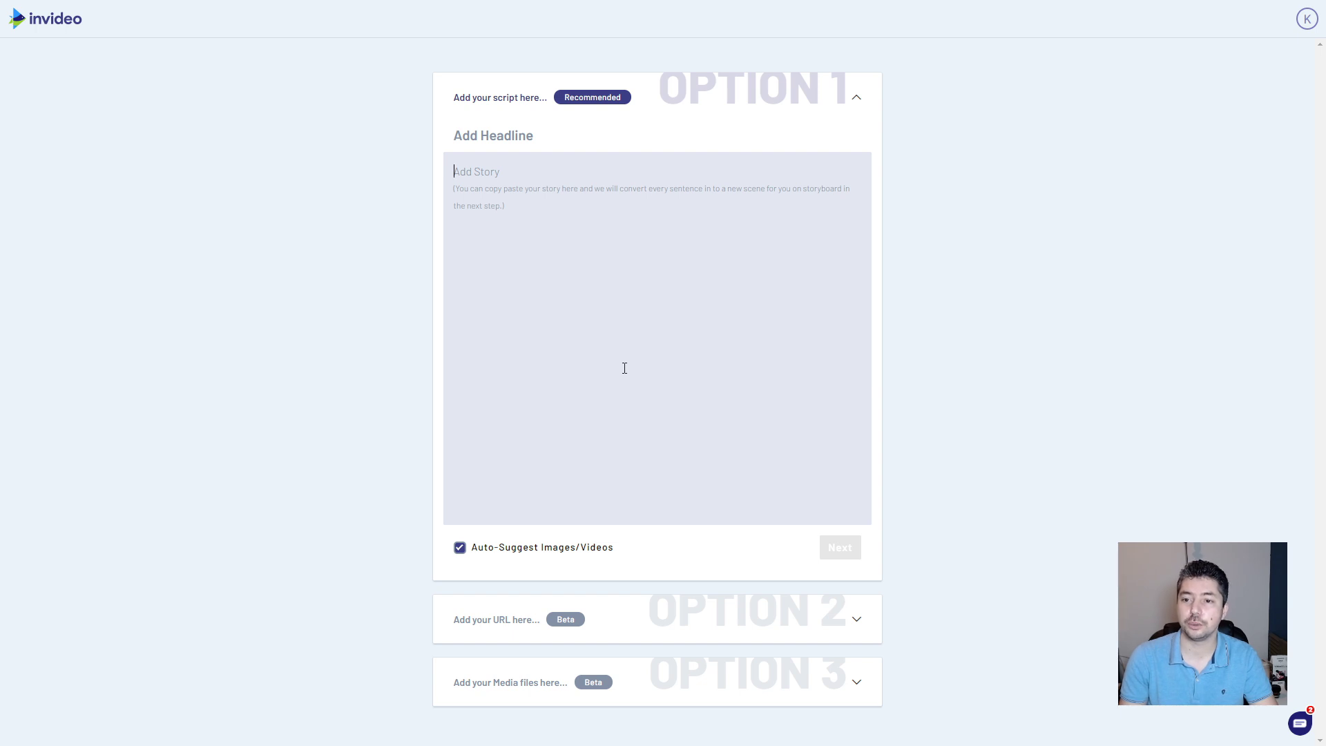
Fetch the KCK Bref article from its copied URL and auto-summarize it into scenes.
left_click(495, 614)
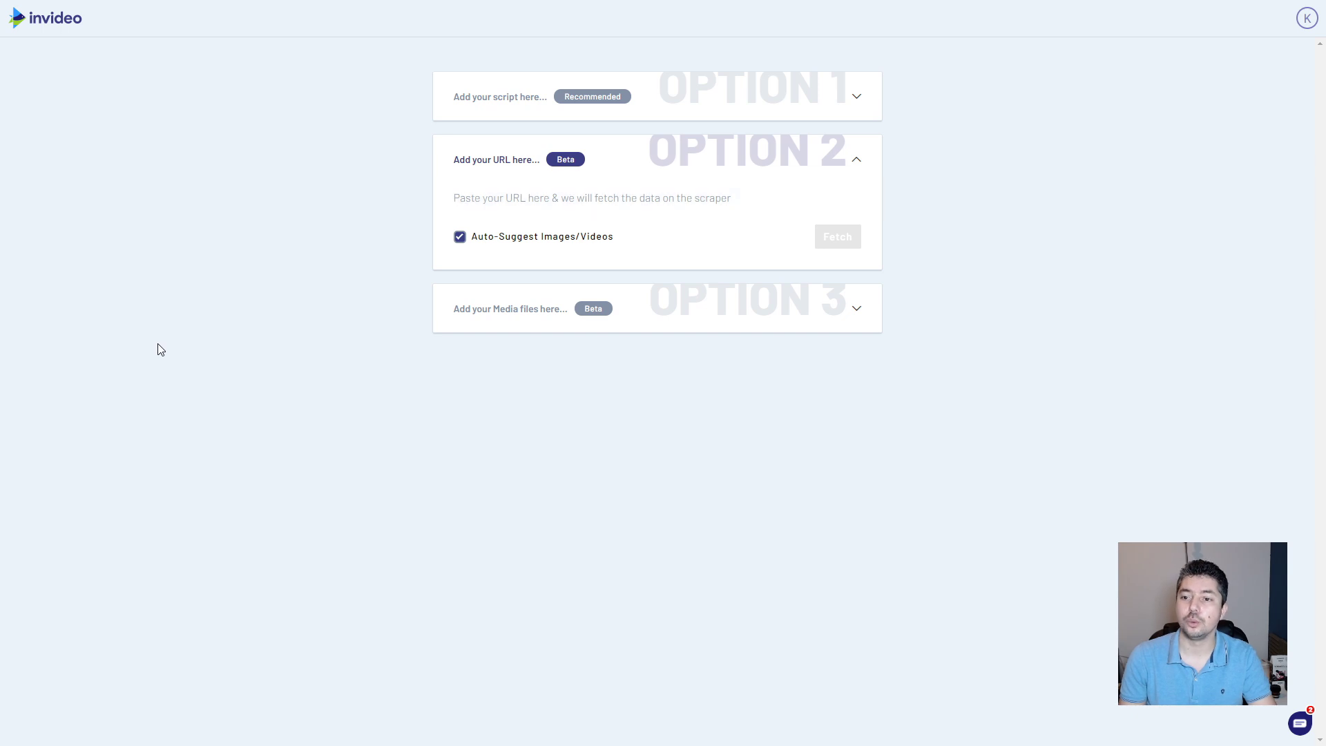
left_click(469, 199)
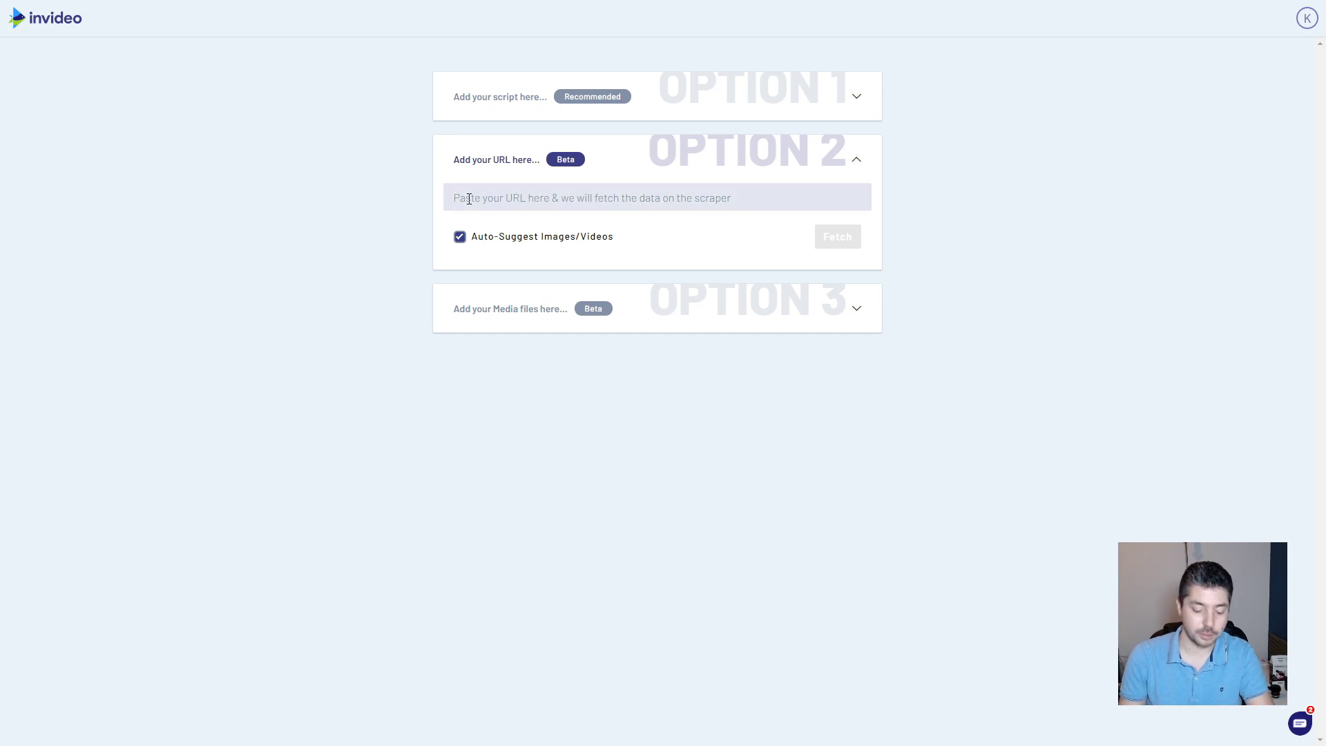
key("ctrl+v")
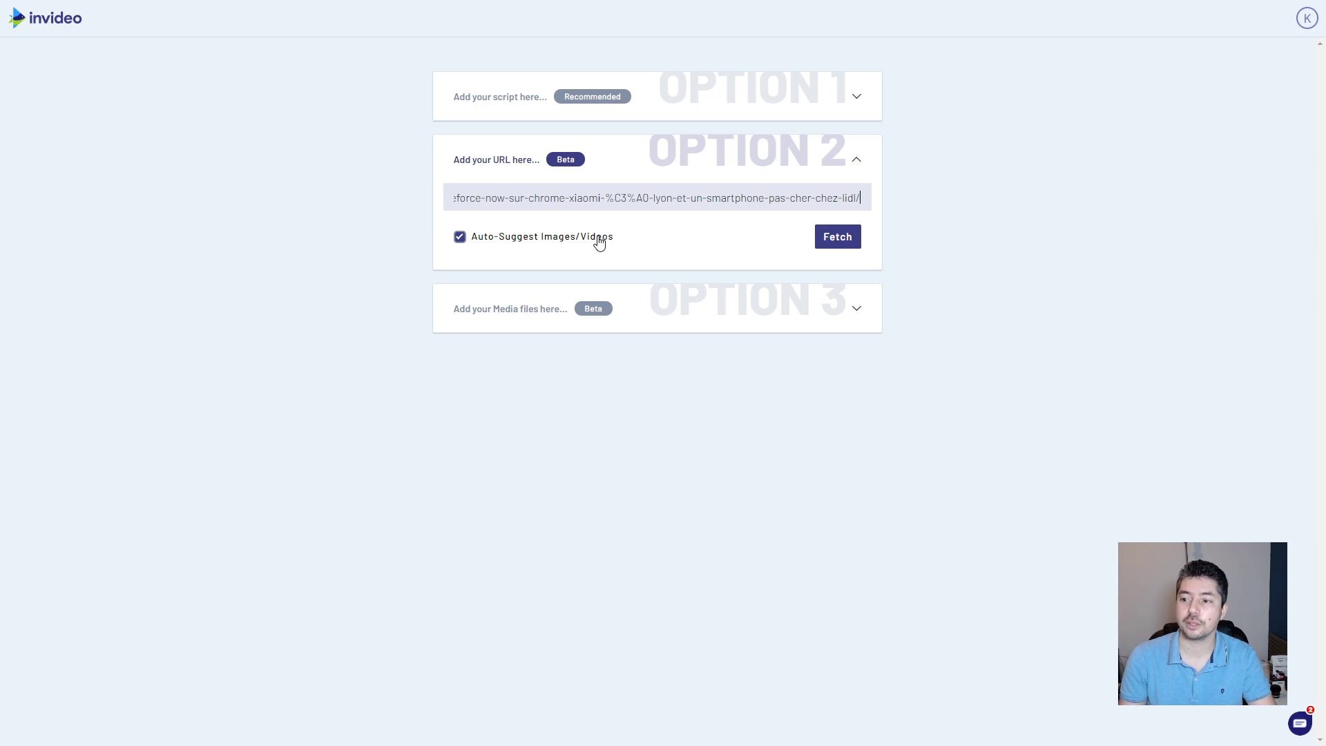
left_click(832, 242)
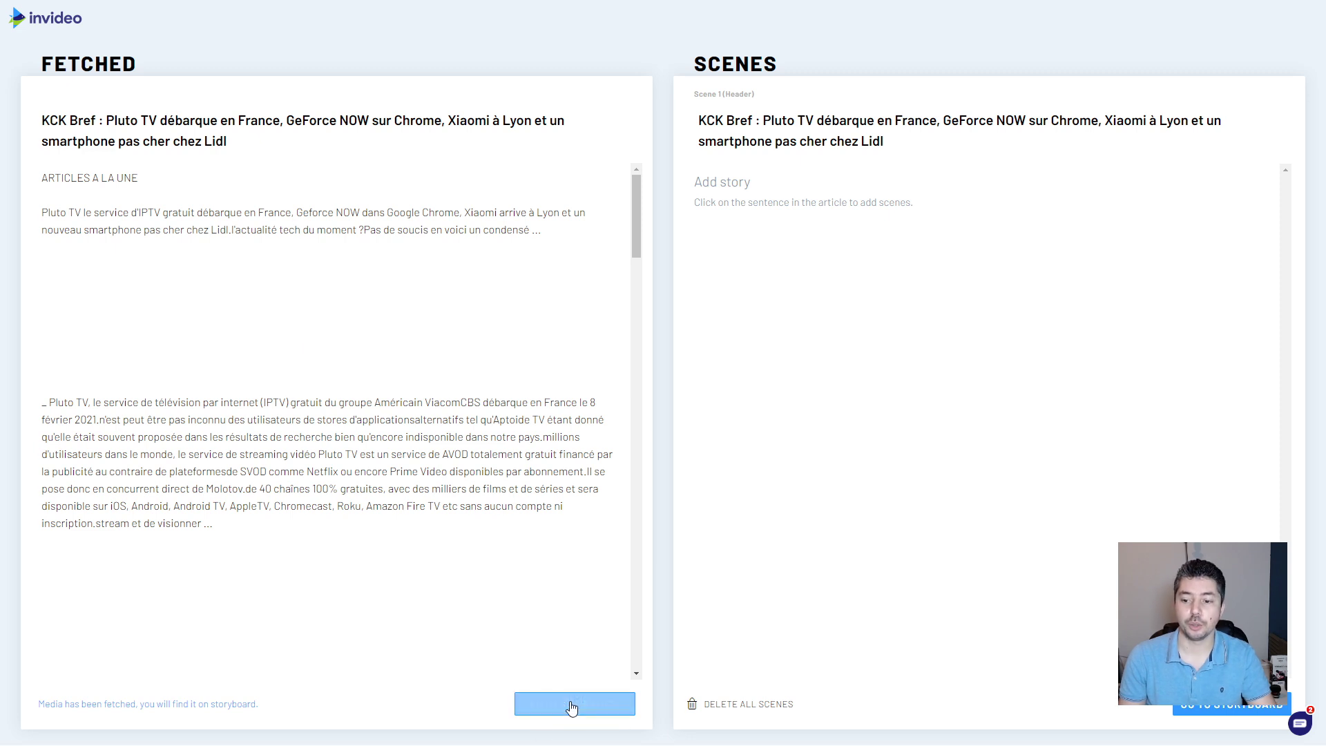
left_click(536, 704)
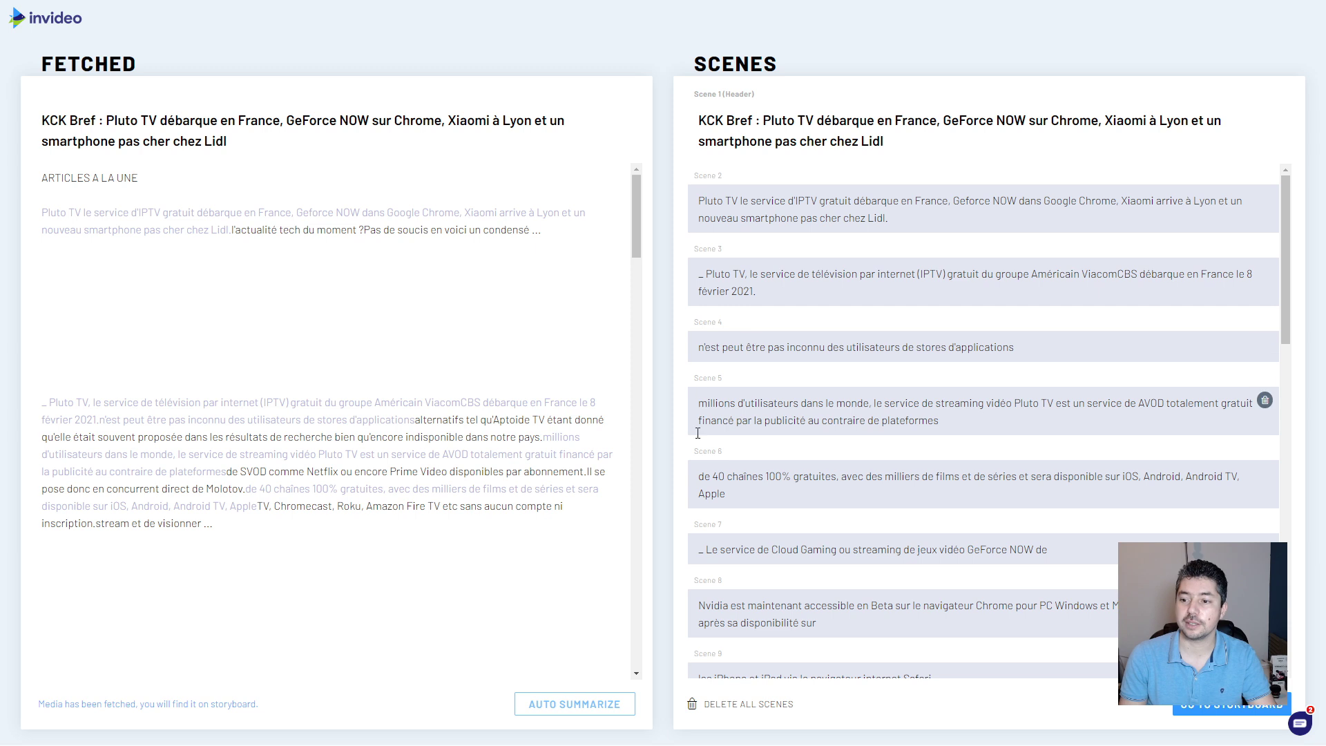
Trim the scene 6 text so that it begins "de 40 ces 100% gratuiteavec des milliers de films".
scroll(852, 465, "down", 2)
left_click(759, 340)
key("BackSpace")
key("BackSpace")
key("BackSpace")
key("BackSpace")
left_click(825, 339)
key("BackSpace")
key("BackSpace")
key("BackSpace")
Remove "_ Le service de Cloud" from the start of the scene 7 text and view the resulting storyboard.
left_click(803, 396)
key("BackSpace")
key("BackSpace")
key("BackSpace")
key("BackSpace")
key("BackSpace")
key("BackSpace")
key("BackSpace")
key("BackSpace")
key("BackSpace")
key("BackSpace")
key("BackSpace")
key("BackSpace")
key("BackSpace")
key("BackSpace")
key("BackSpace")
key("BackSpace")
key("BackSpace")
key("BackSpace")
key("BackSpace")
key("BackSpace")
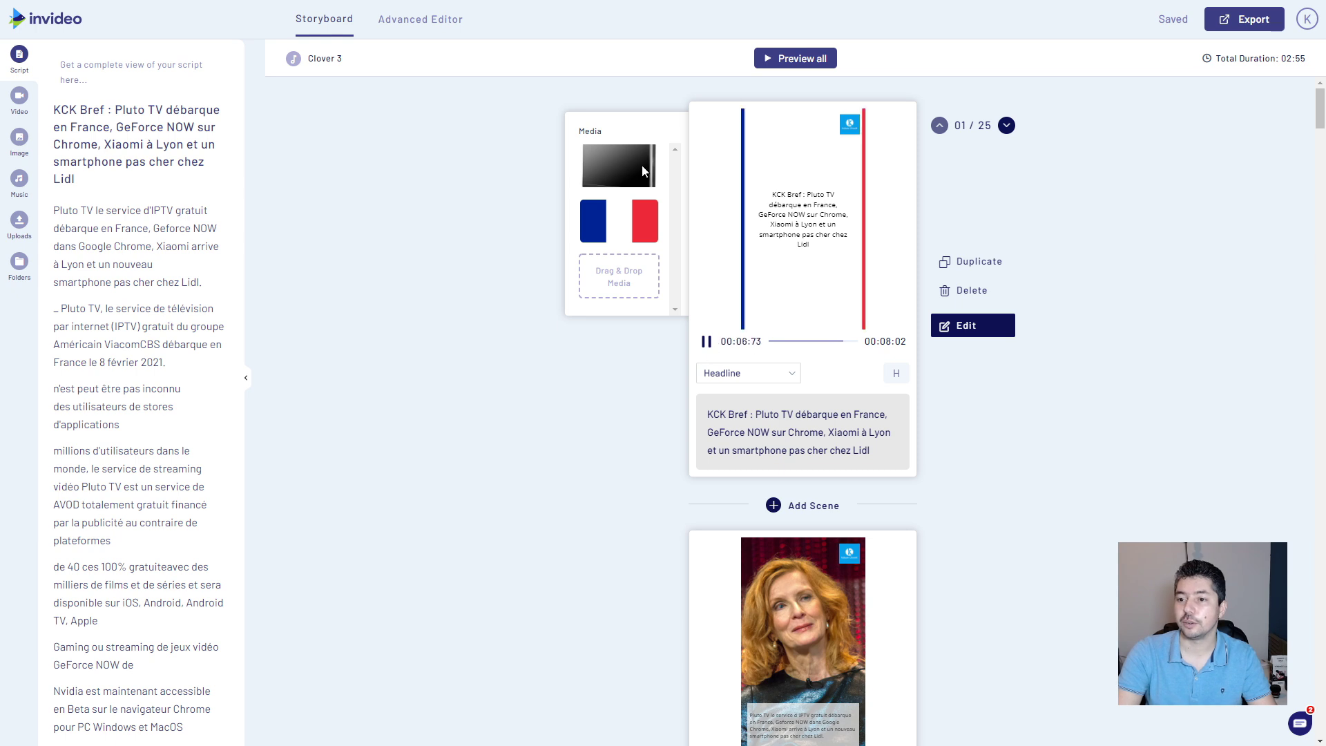
scroll(661, 516, "down", 5)
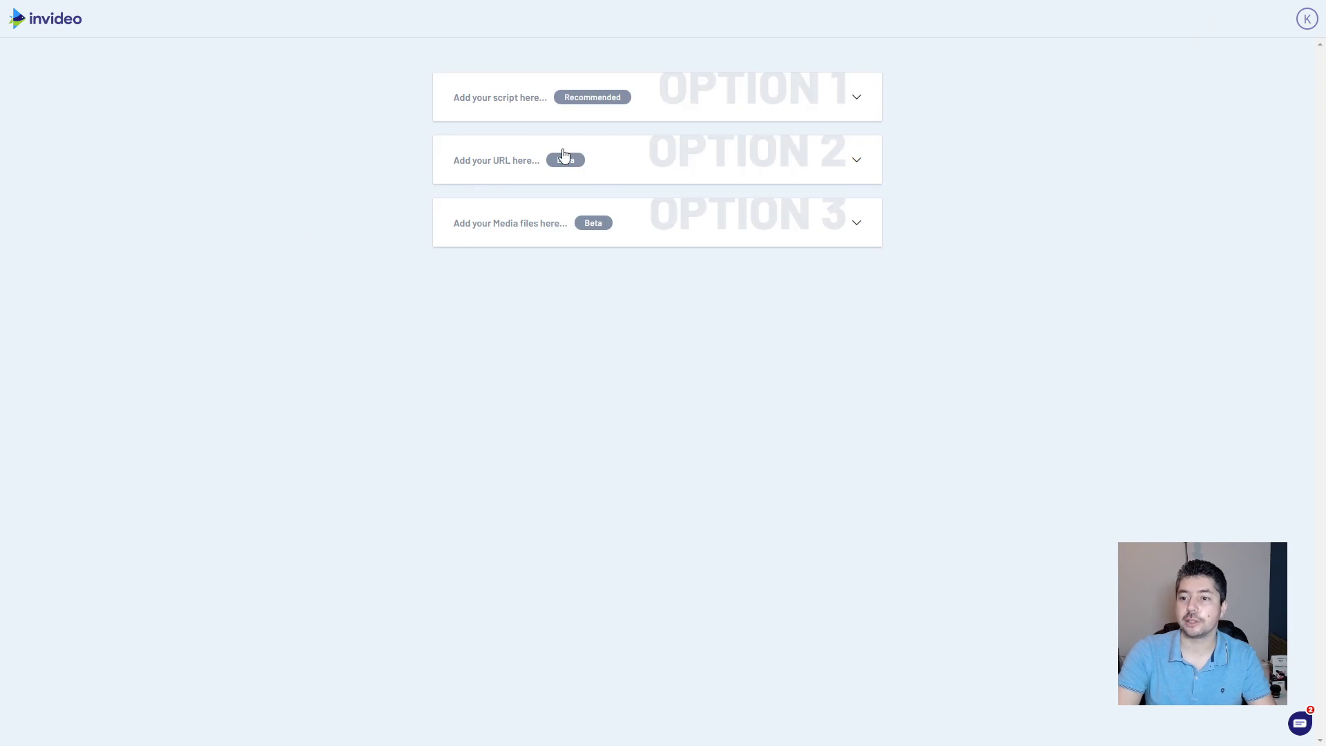
Look at the media files option for building a story from uploaded images and videos.
left_click(853, 224)
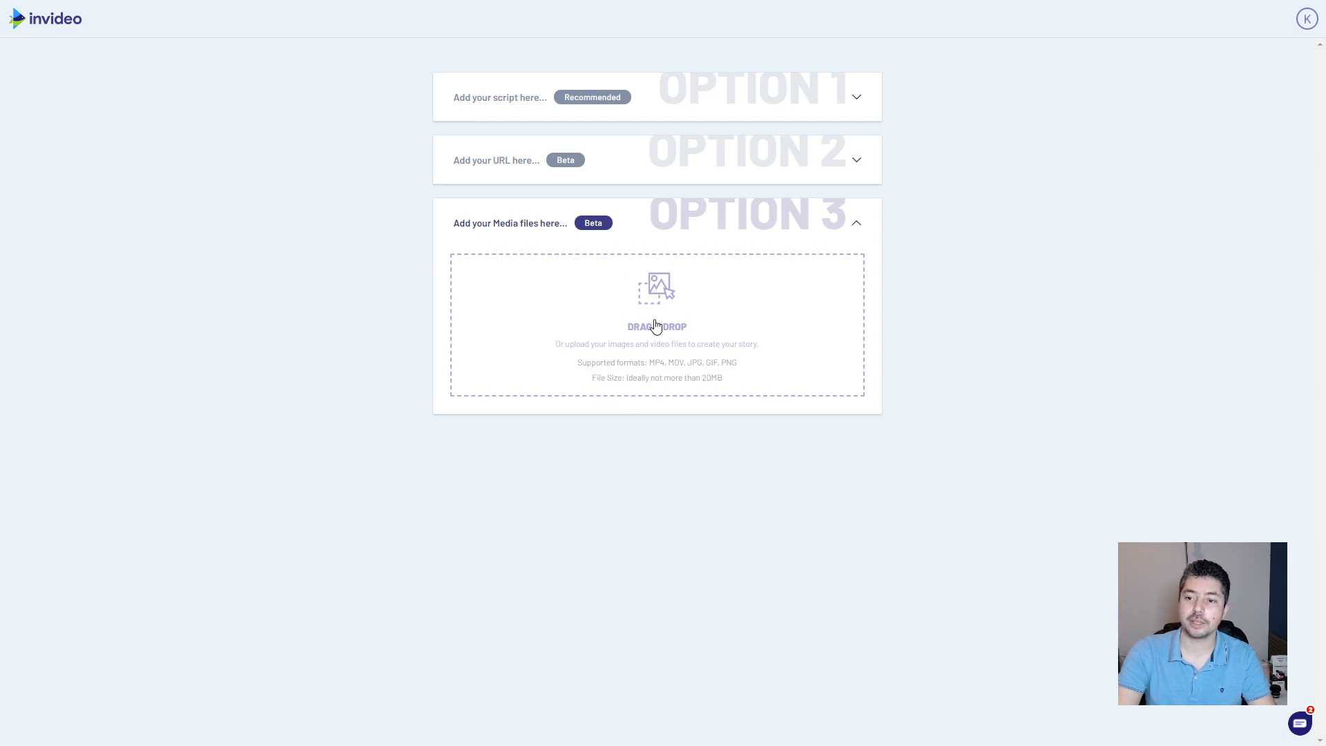
left_click(379, 118)
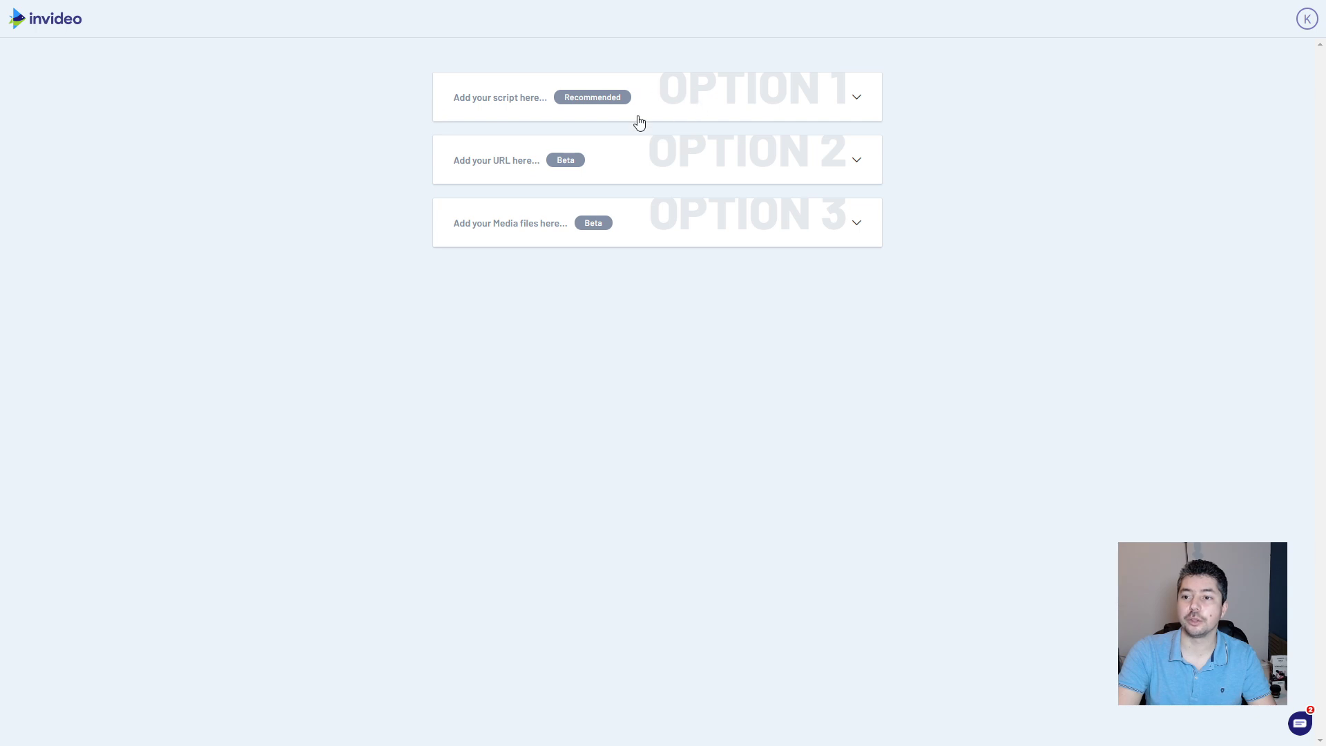
Enter the headline "GeForce NOW" and the French story about Nvidia's cloud gaming service being in Beta on Chrome for PC Windows and MacOS.
left_click(861, 105)
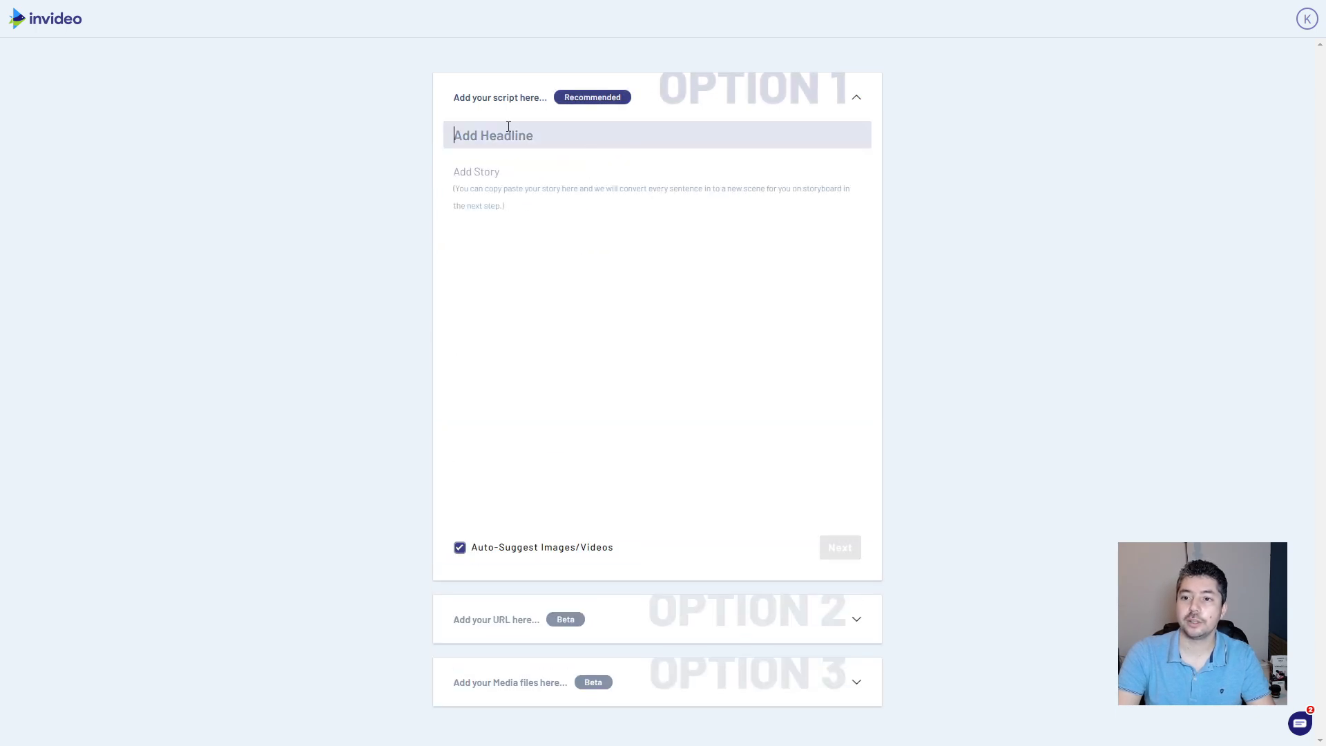
type("GeForce NOW")
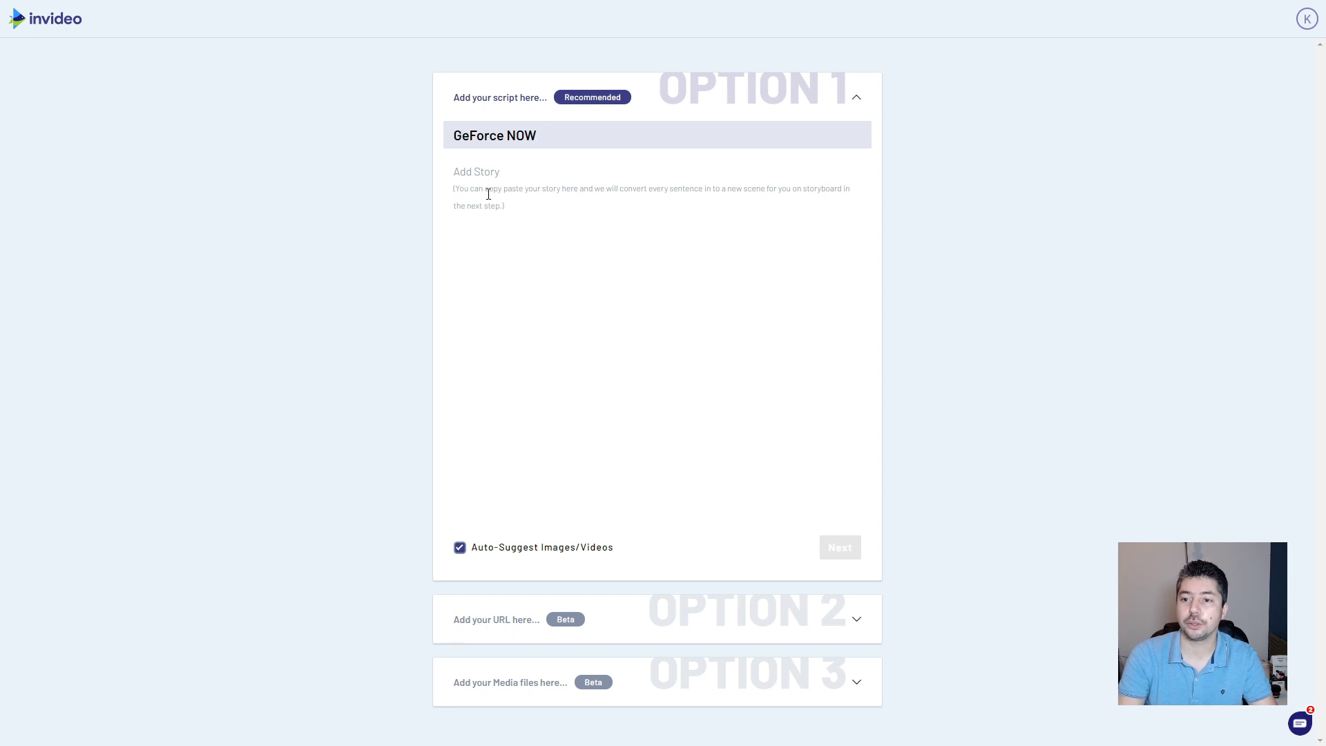
left_click(461, 176)
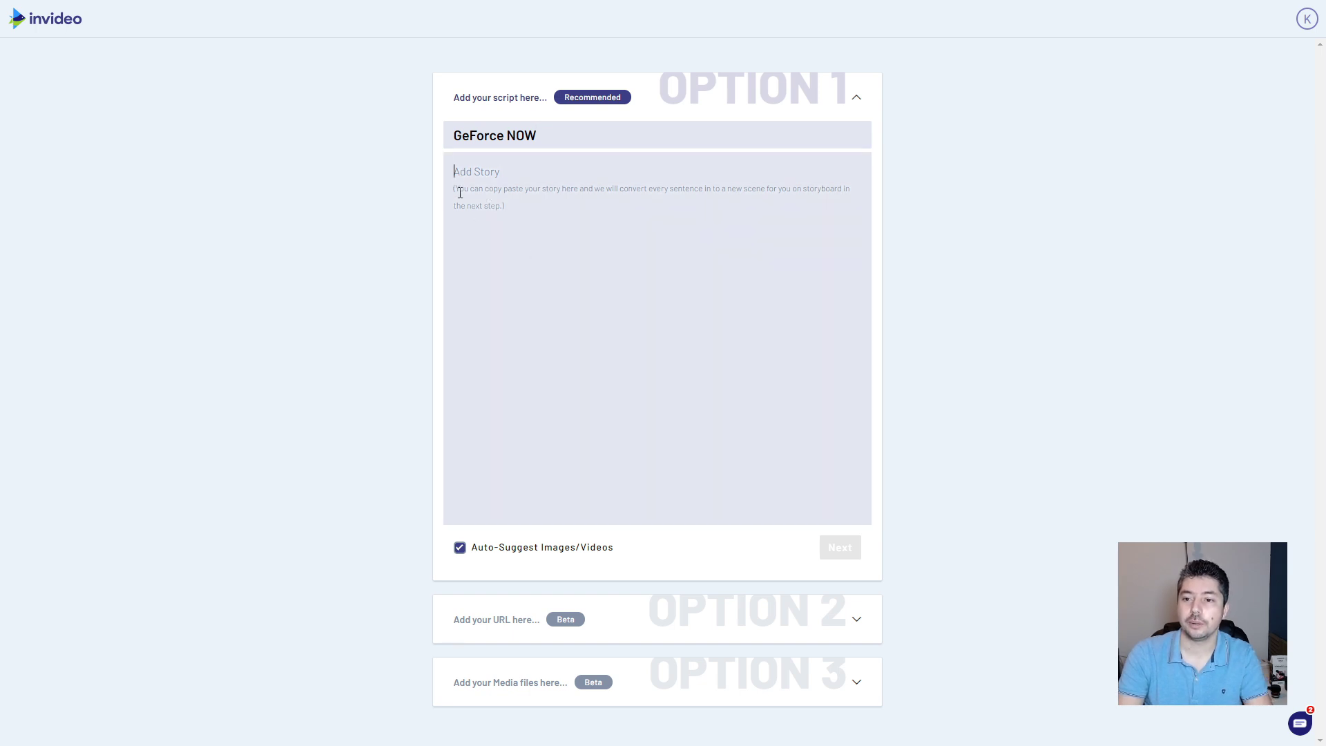
type("Le service de Cloud Gaming ou streaming de jeux vidéo GeForce NOW de Nvidia est maintenant accessible en Beta sur le navigateur Chrome pour PC Windows et MacOS quelques semaines après sa disponibilité sur les iPhone et iPad via le navigateur internet Safari")
Keep Auto-Suggest Images/Videos enabled and generate the storyboard from the script.
left_click(460, 549)
left_click(460, 550)
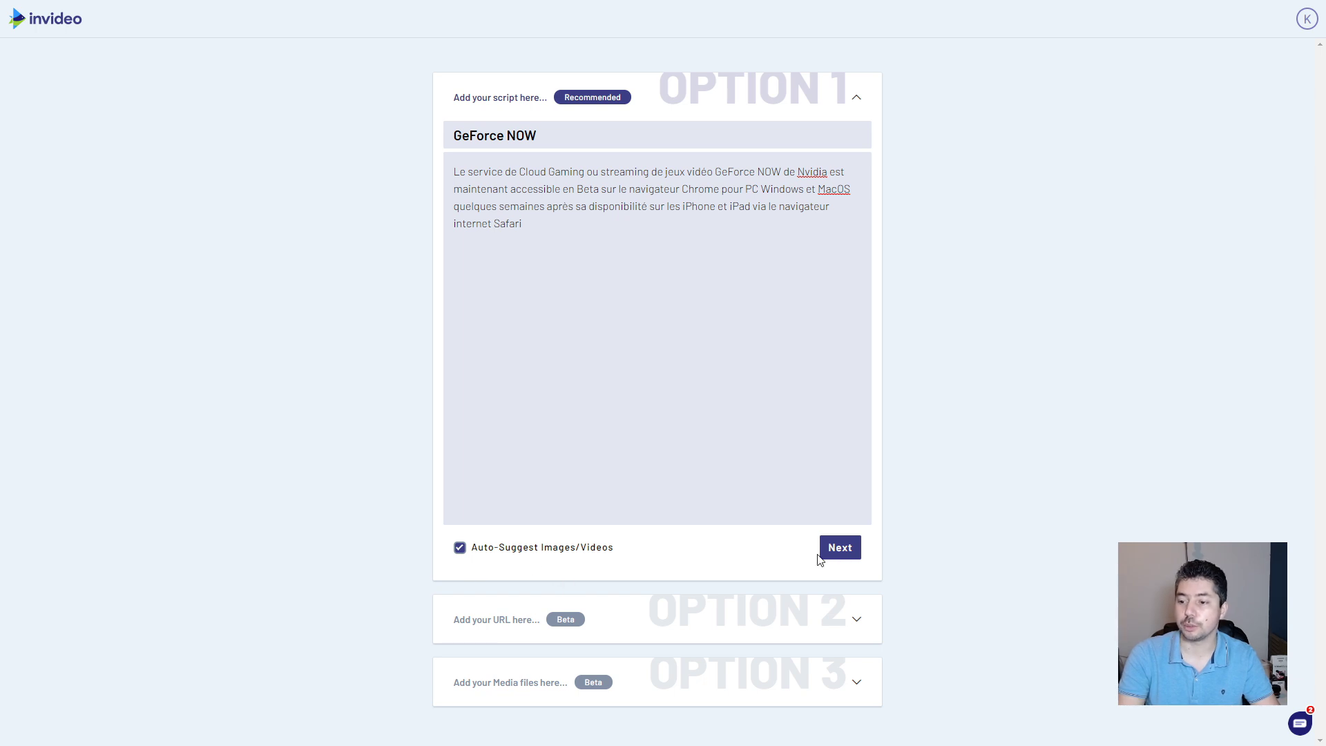
left_click(840, 548)
left_click(578, 408)
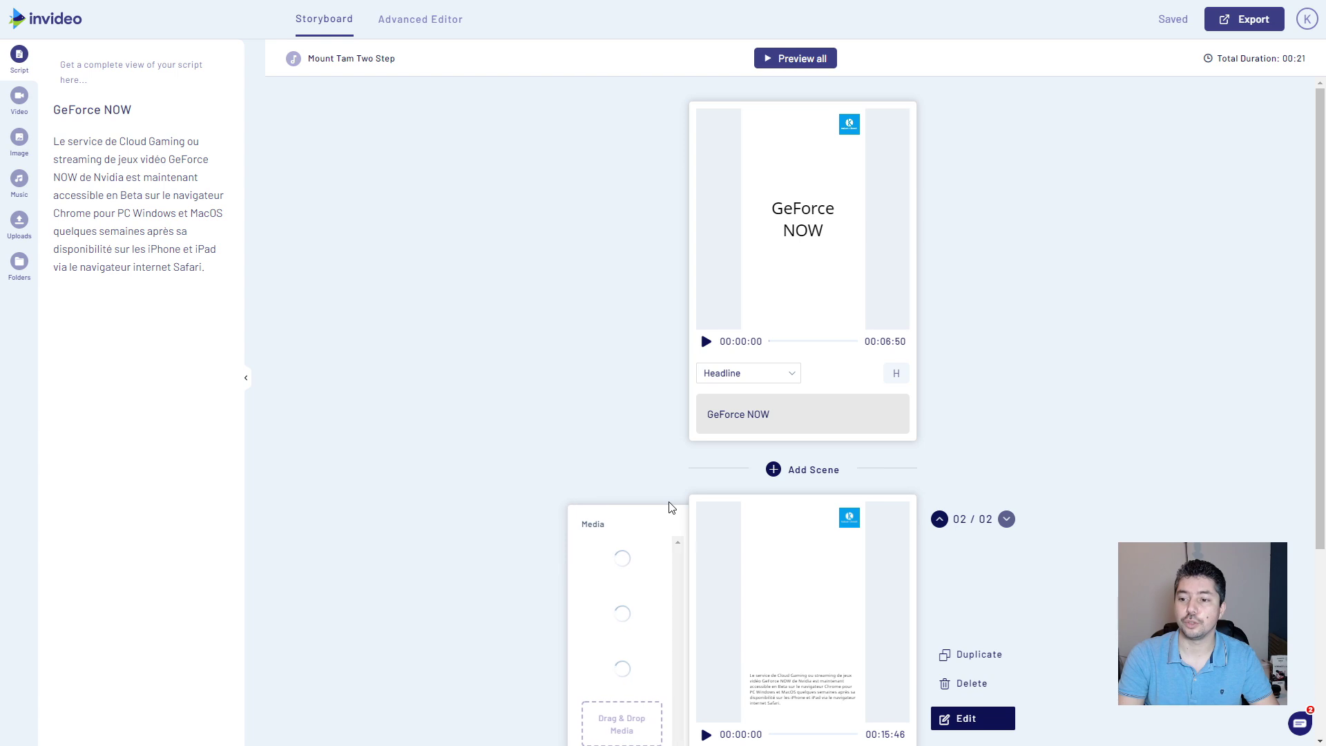
Examine the two generated scenes and the scene type options available for the "GeForce NOW" headline.
mouse_move(643, 382)
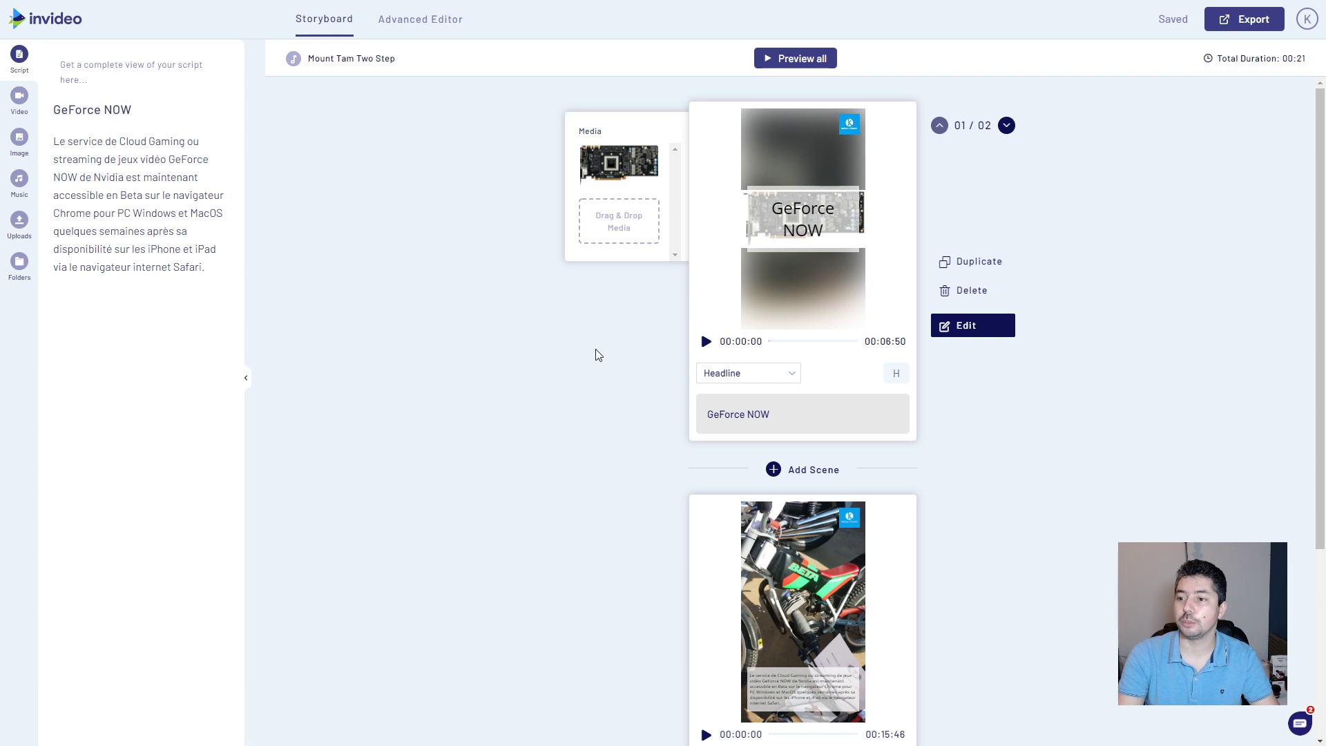
scroll(596, 353, "down", 2)
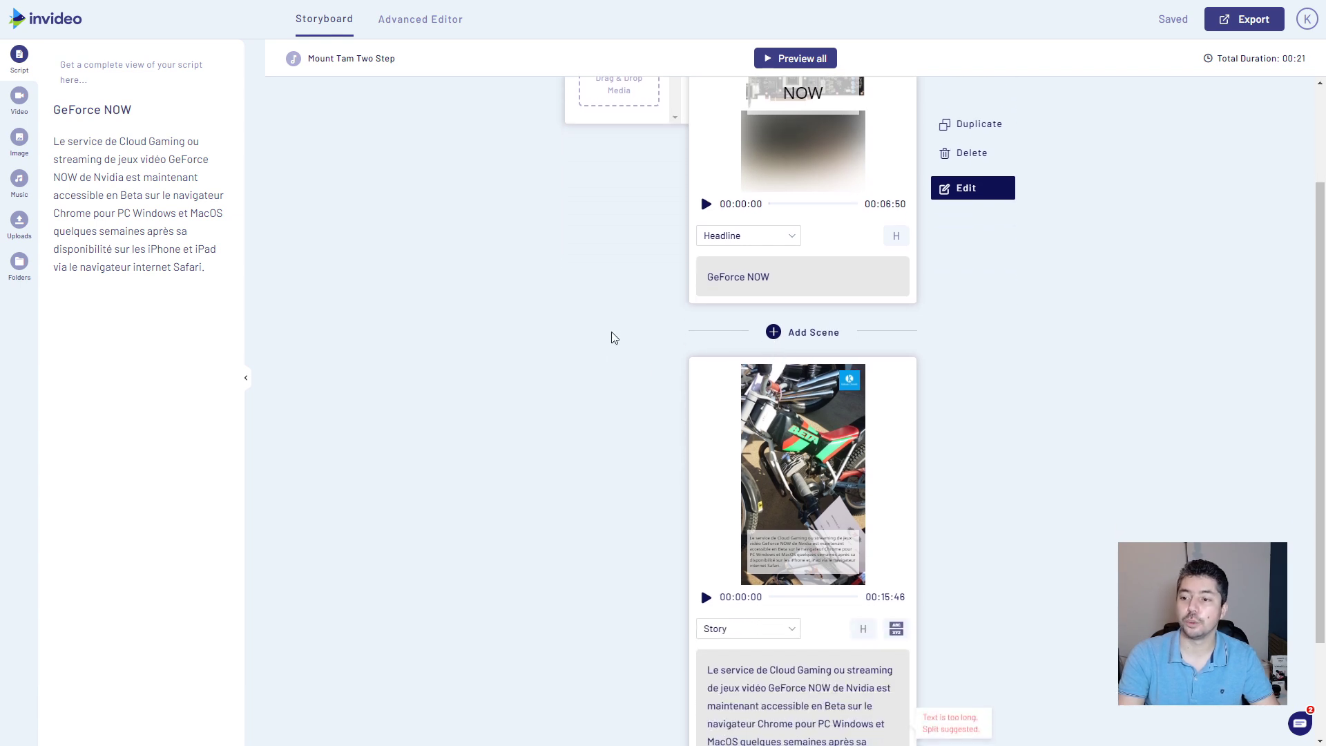
scroll(611, 338, "up", 2)
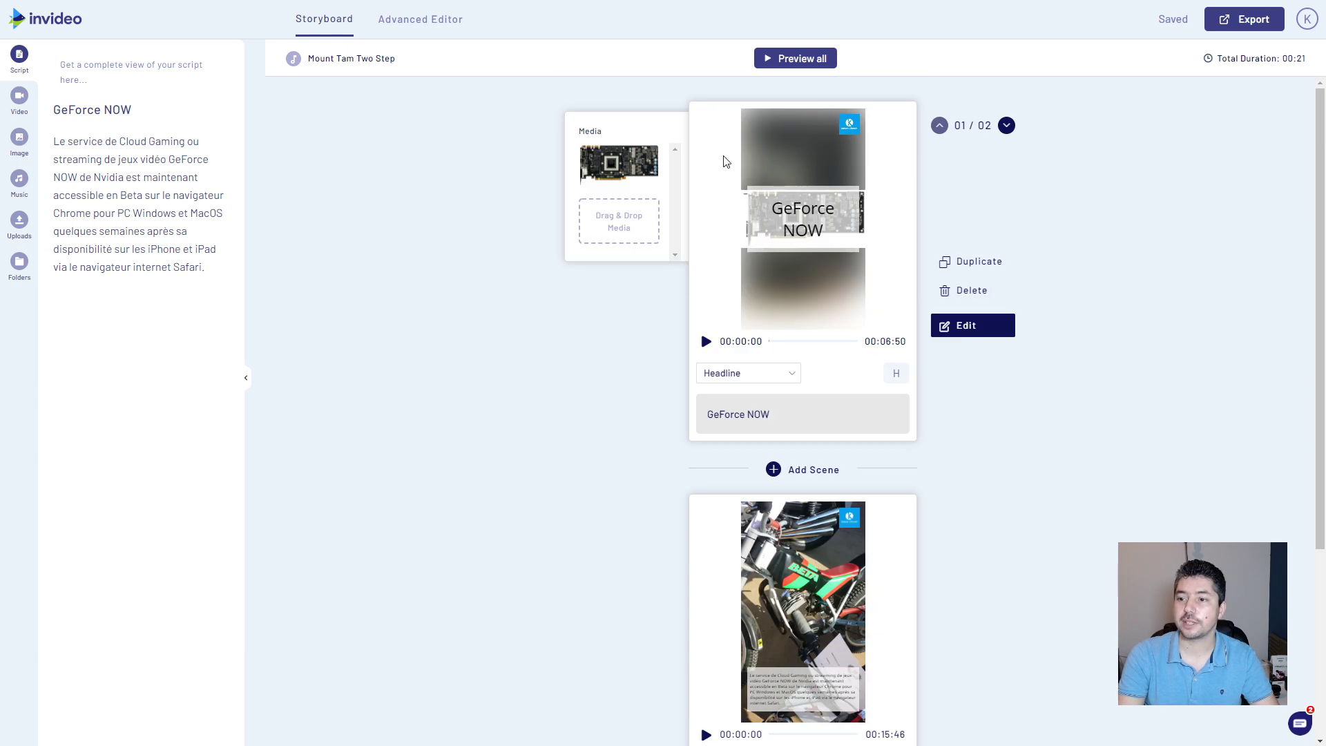
left_click_drag(772, 415, 731, 414)
left_click(792, 373)
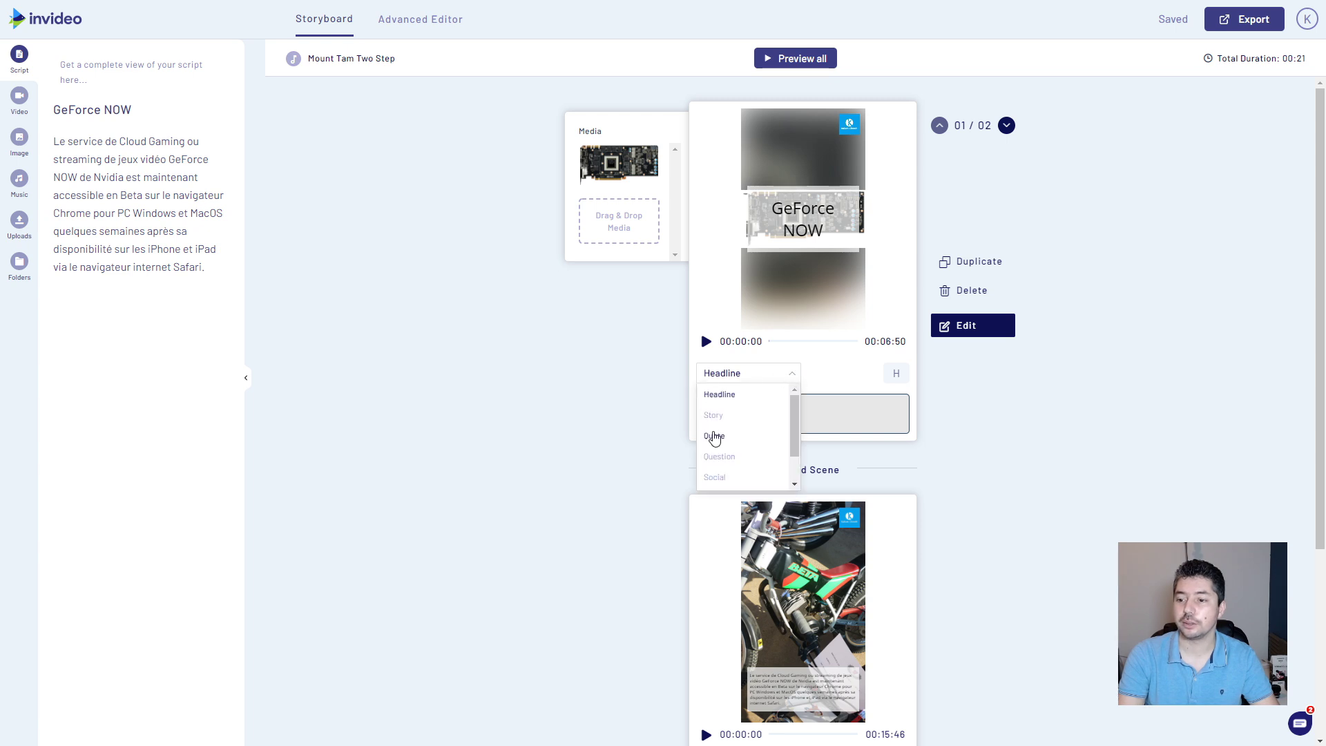
left_click(794, 373)
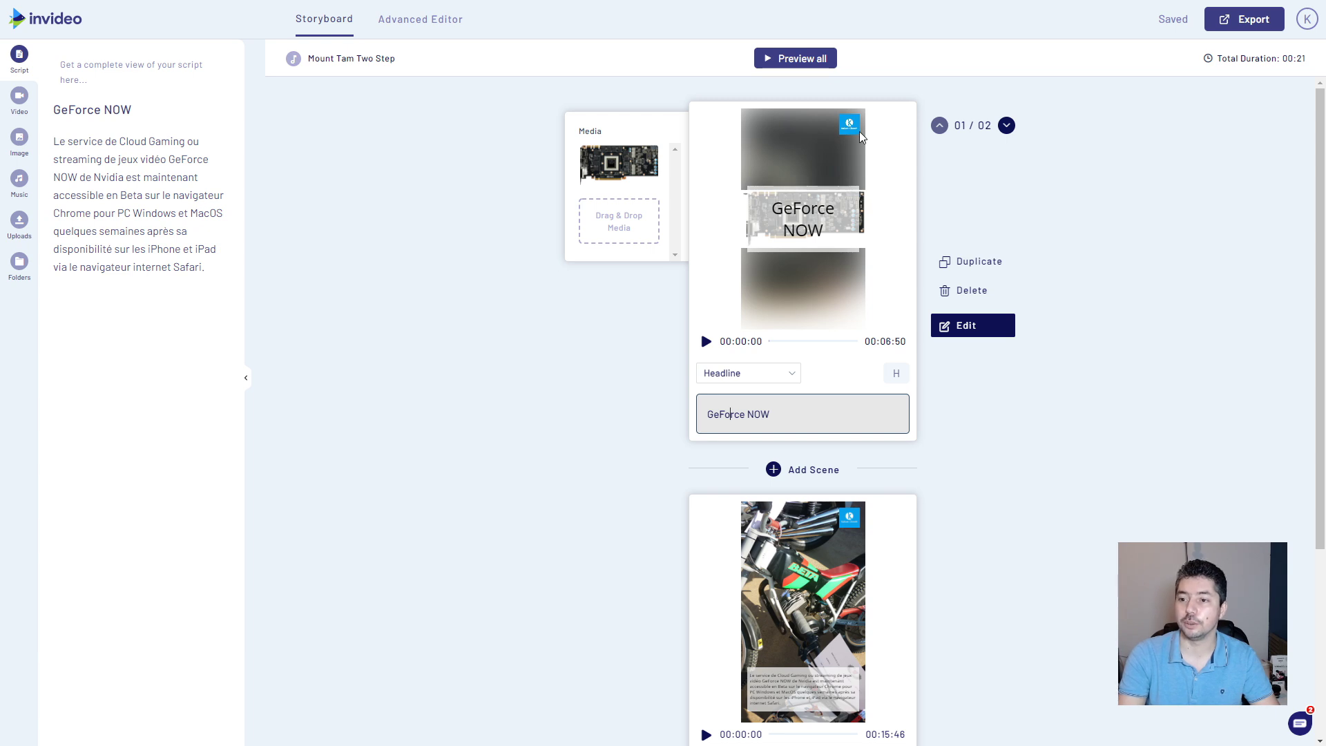
Review the media suggested for both scenes and remove the graphics card image from the headline scene.
left_click(622, 172)
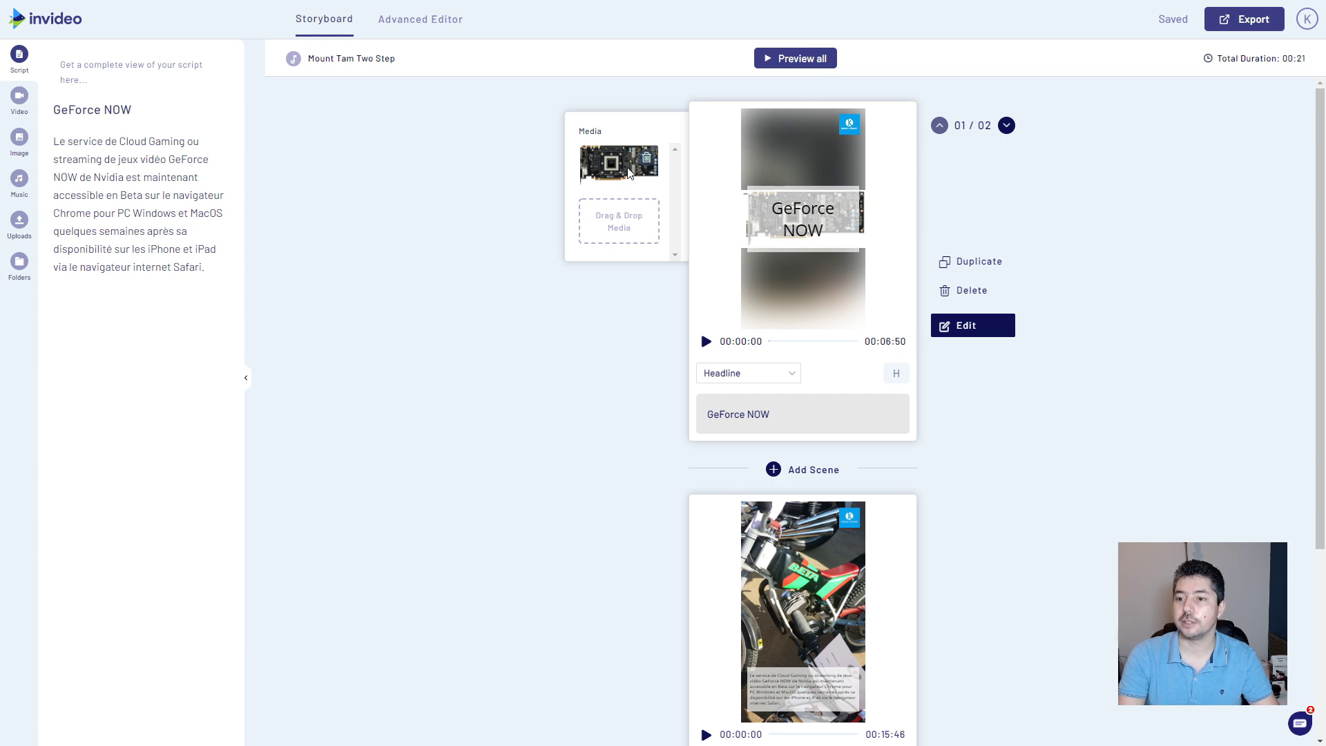
scroll(625, 171, "down", 3)
left_click_drag(623, 355, 624, 405)
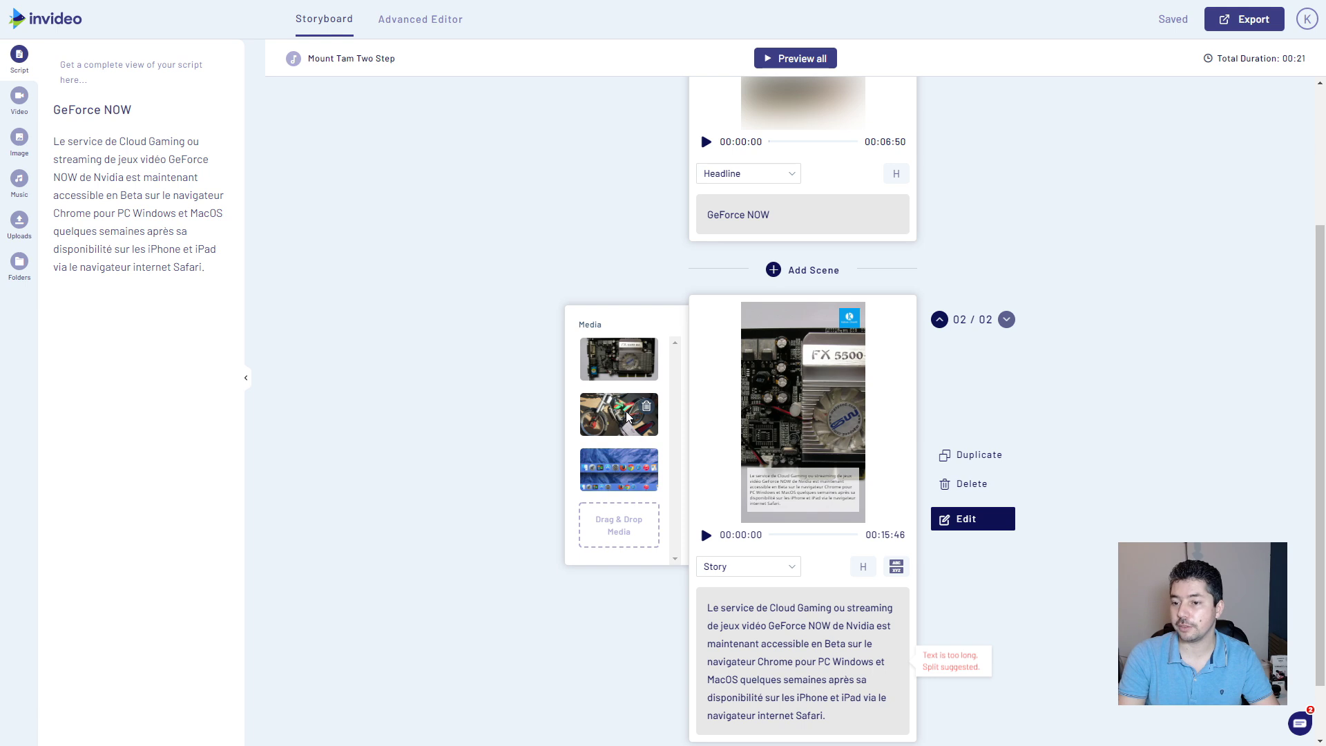
scroll(625, 387, "up", 2)
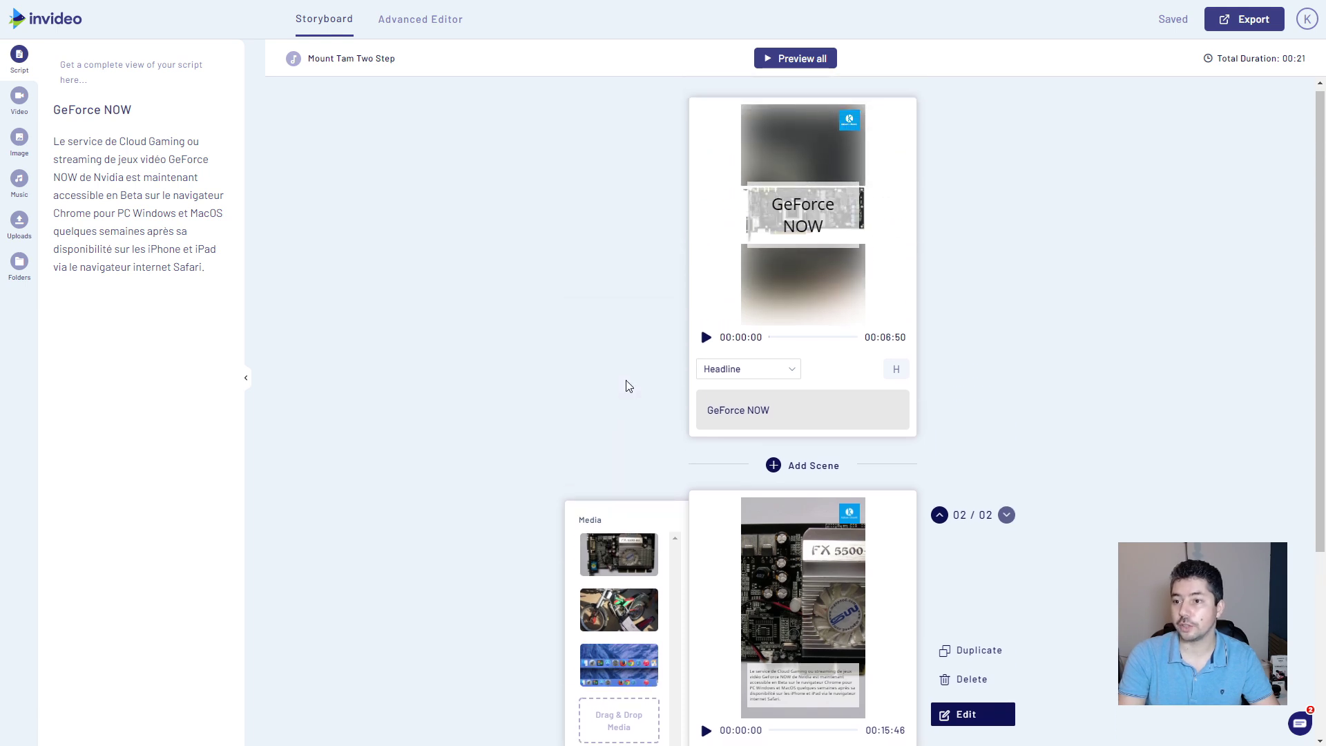
scroll(522, 349, "down", 4)
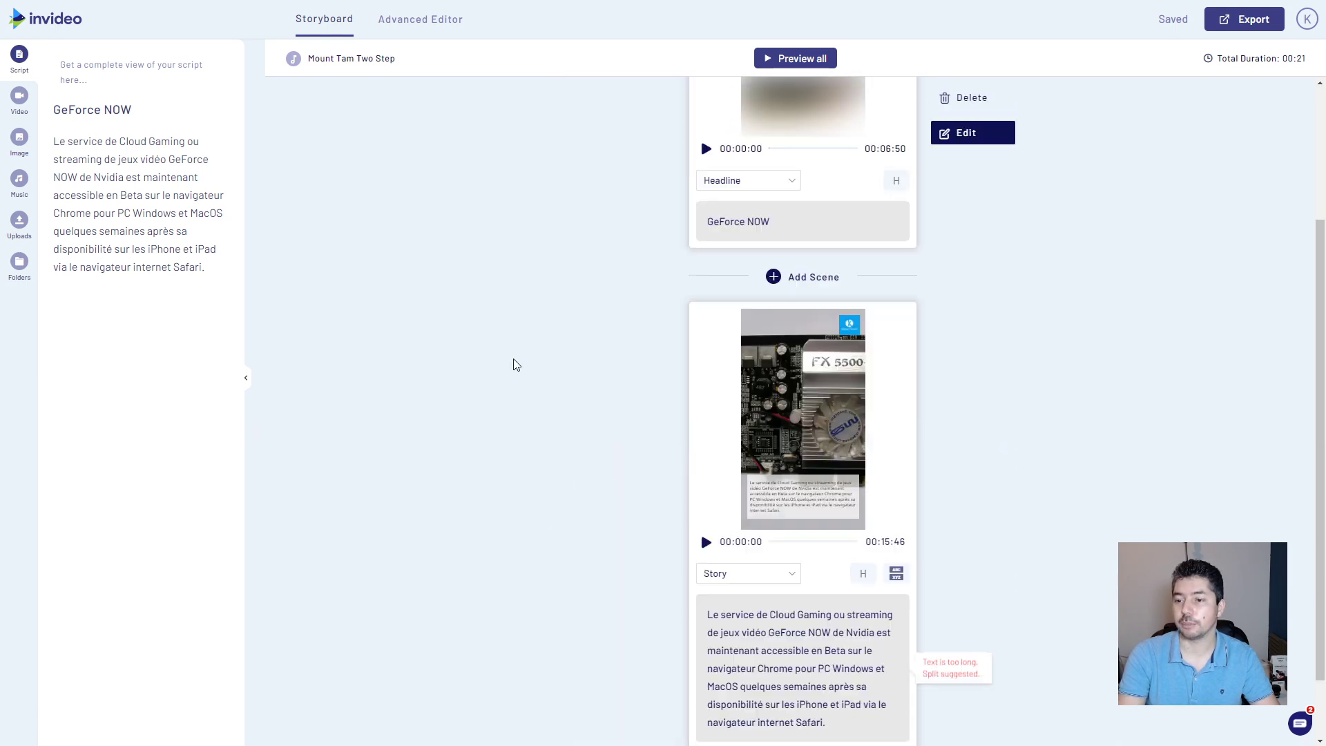
scroll(528, 404, "up", 4)
Highlight the word "GeForce" in the headline scene's text.
left_click(746, 414)
left_click_drag(707, 414, 746, 415)
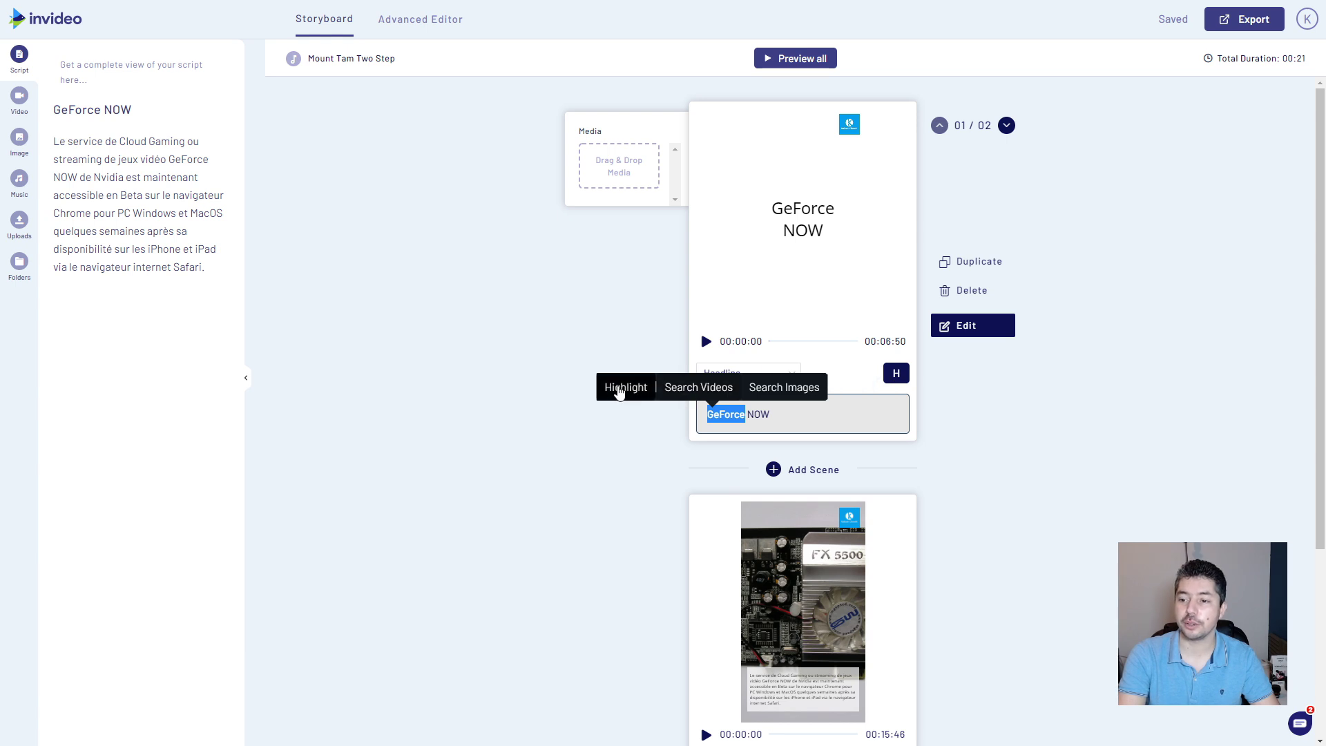
left_click(617, 389)
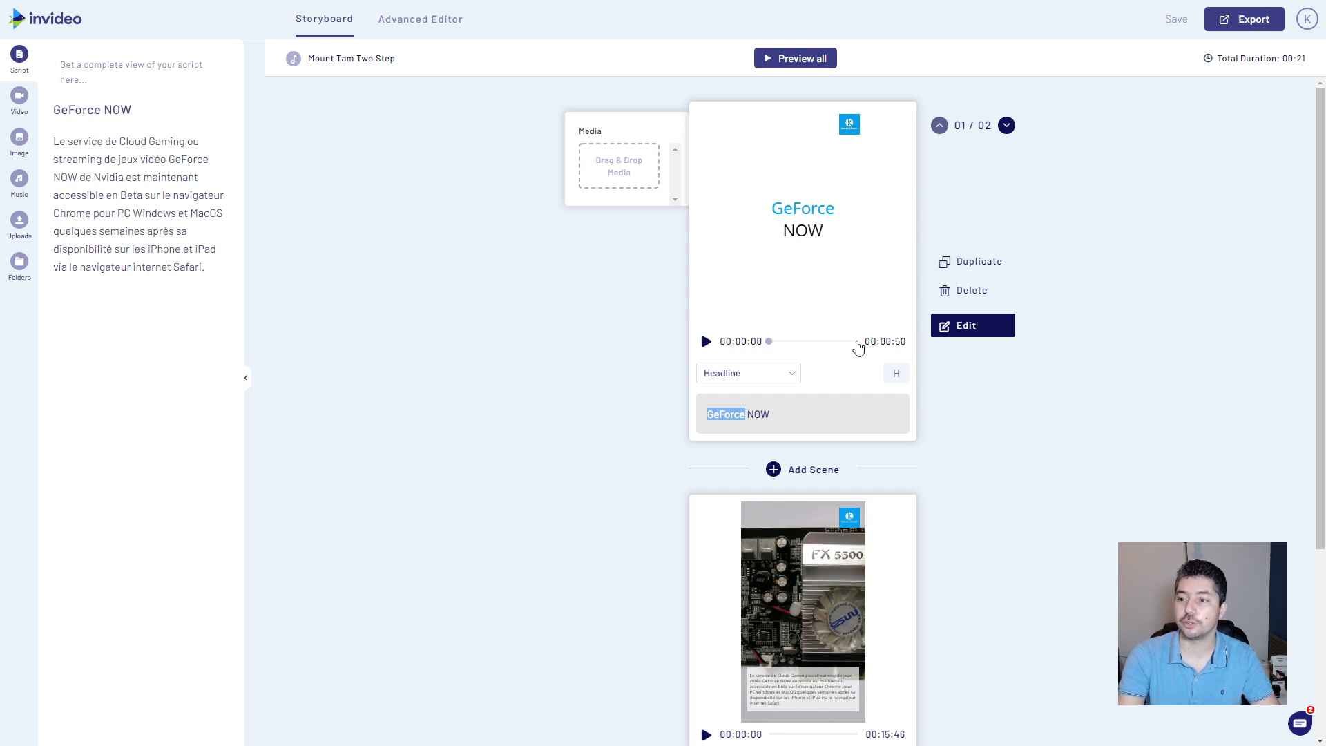
left_click(854, 194)
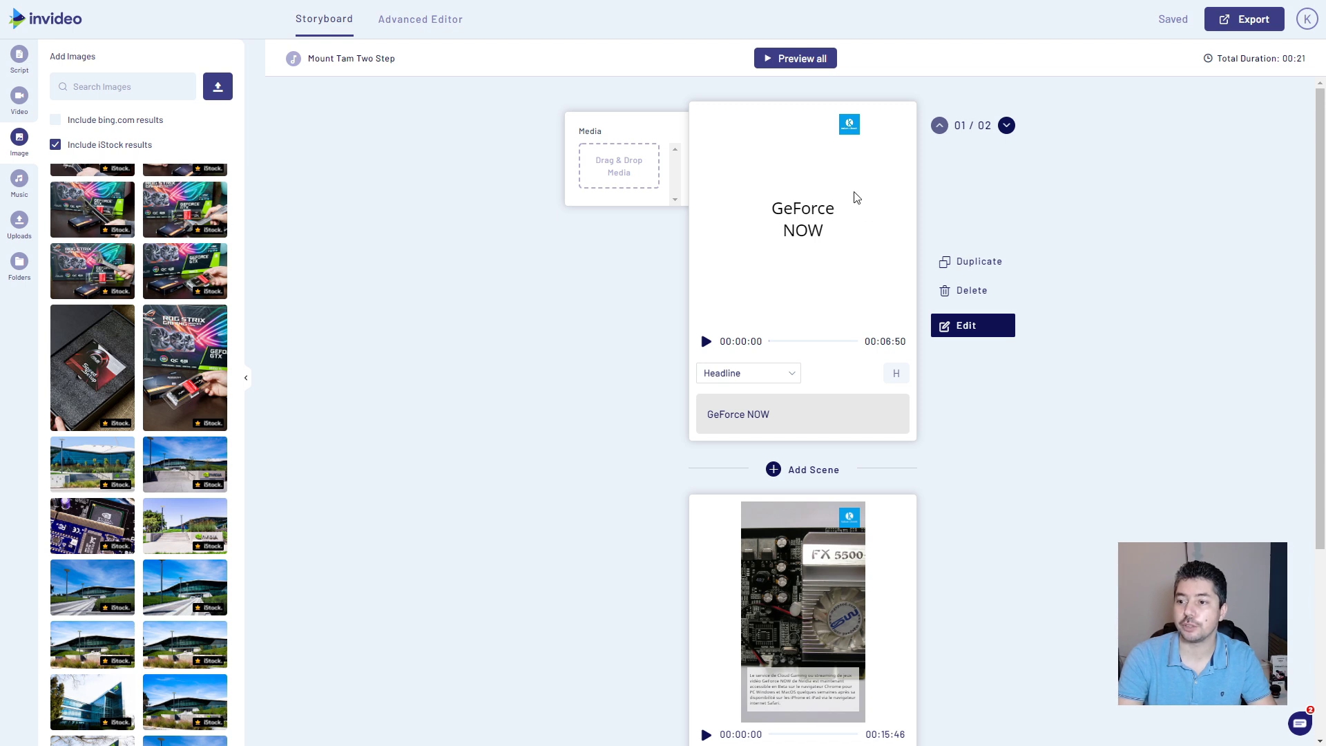
Search the image library for "jeux vidéo" and look through the pictures, including iStock results.
scroll(782, 249, "down", 2)
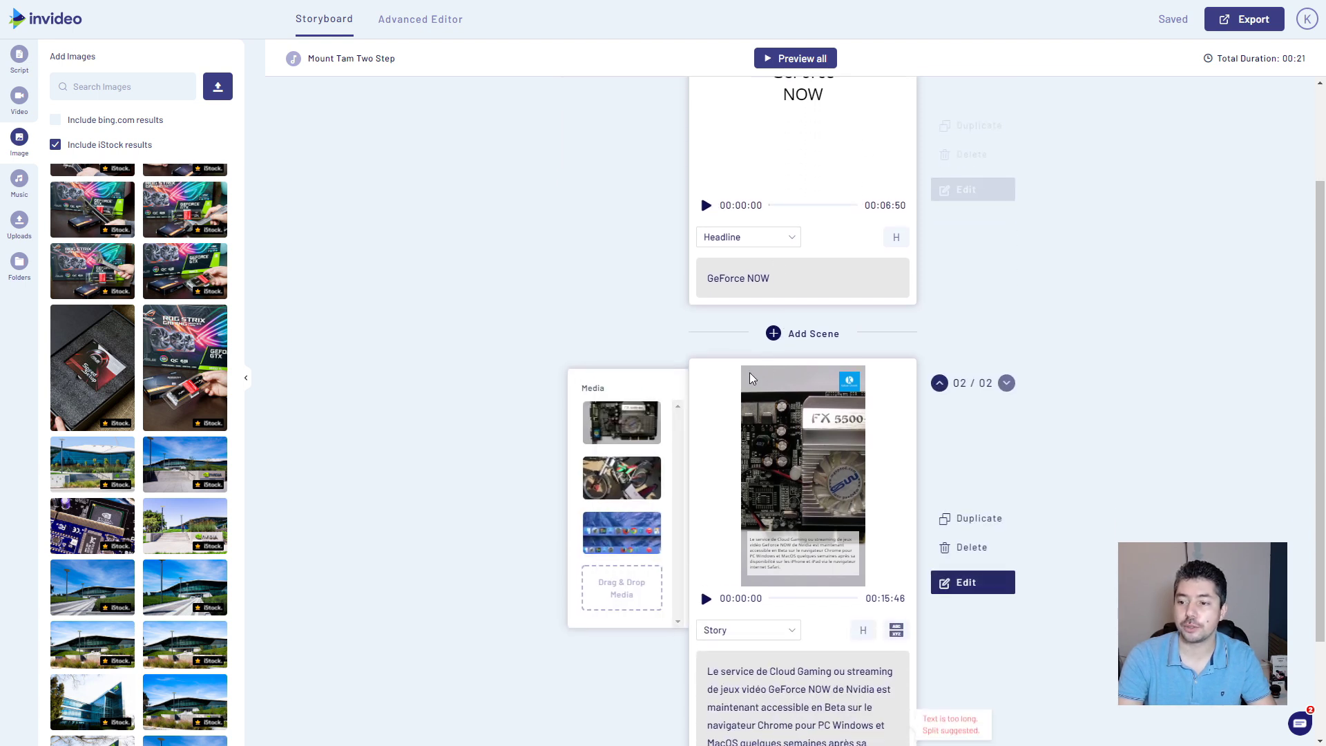
scroll(802, 417, "up", 2)
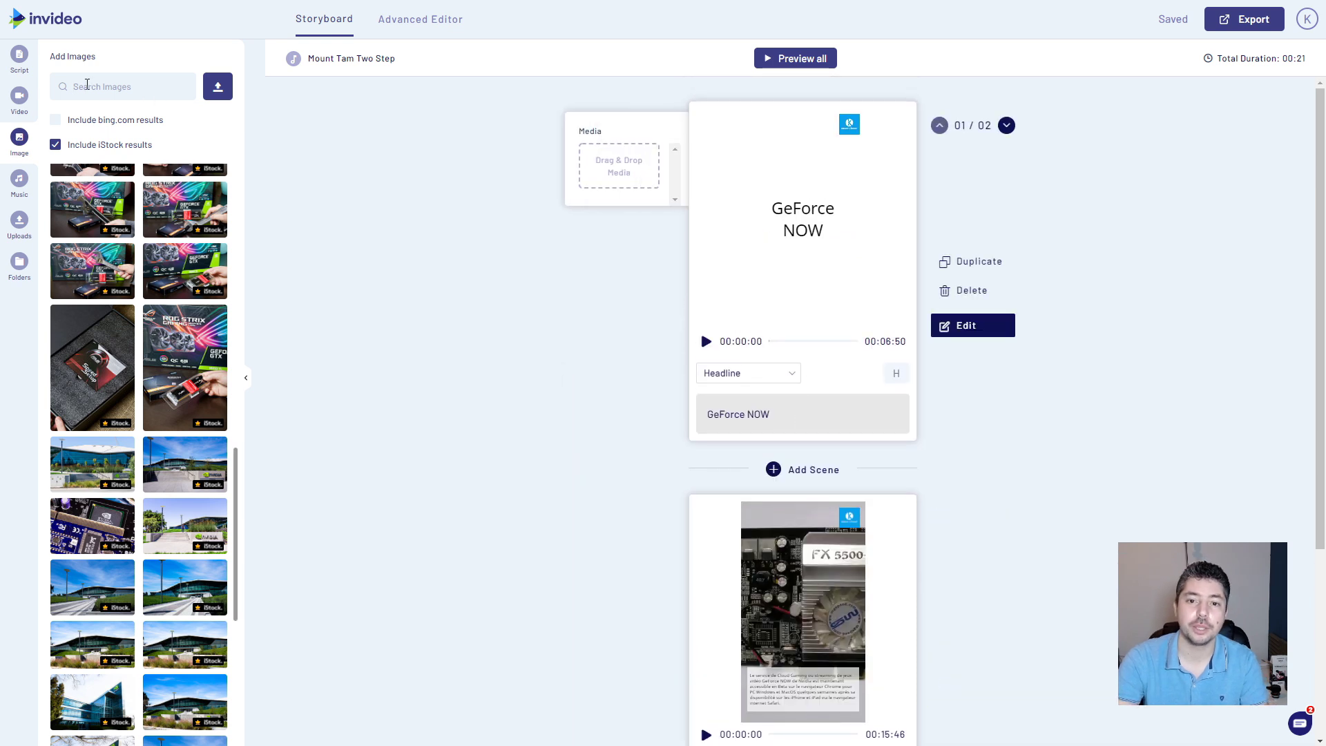
type("jeux vidéo")
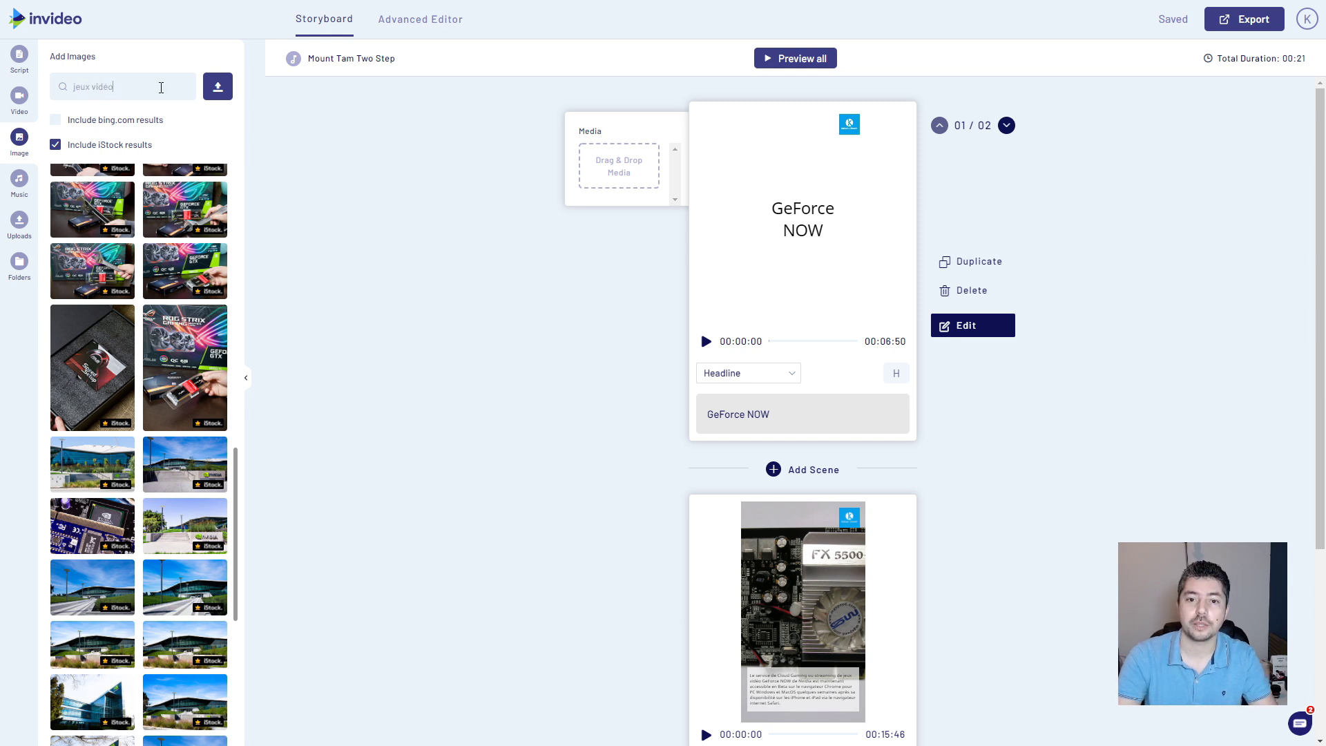
key("Return")
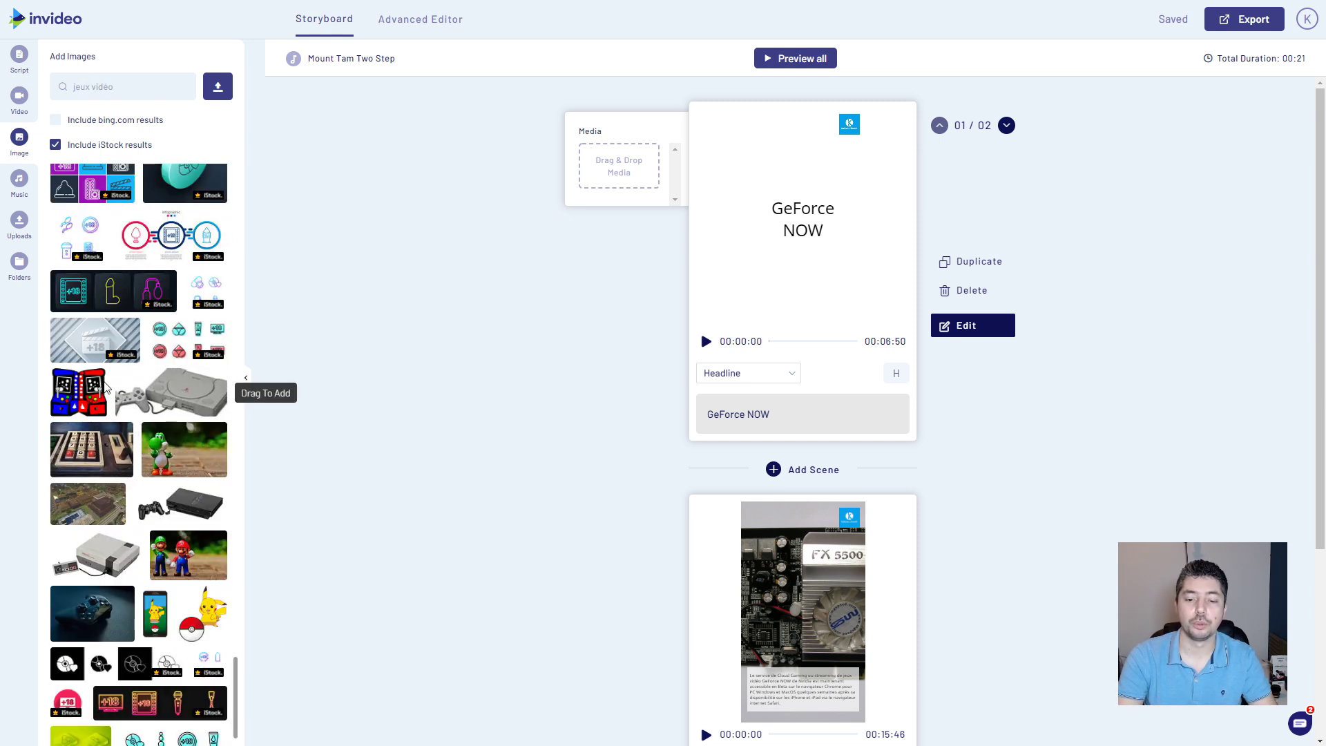
scroll(224, 379, "down", 6)
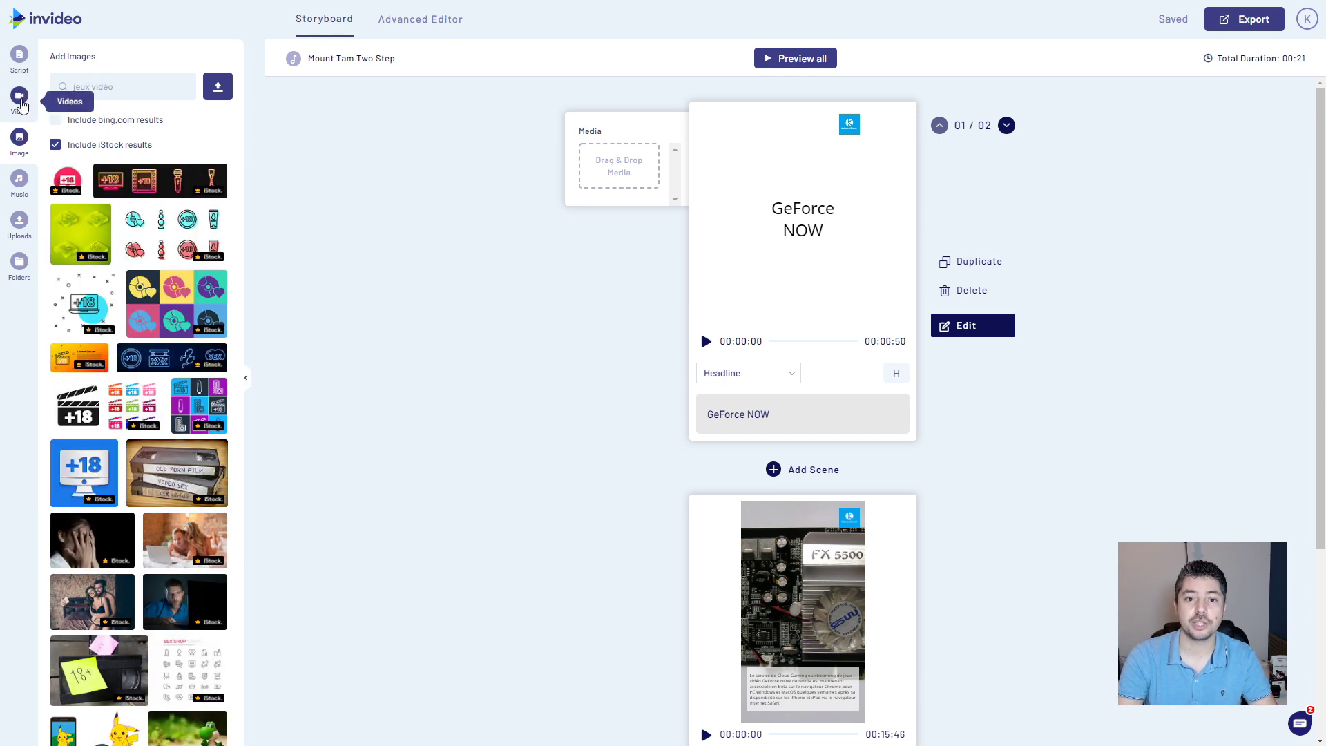
Search the video library for "jeux vidéo" and place the clip of hands holding a game controller in the headline scene's media.
left_click(20, 97)
type("jeu")
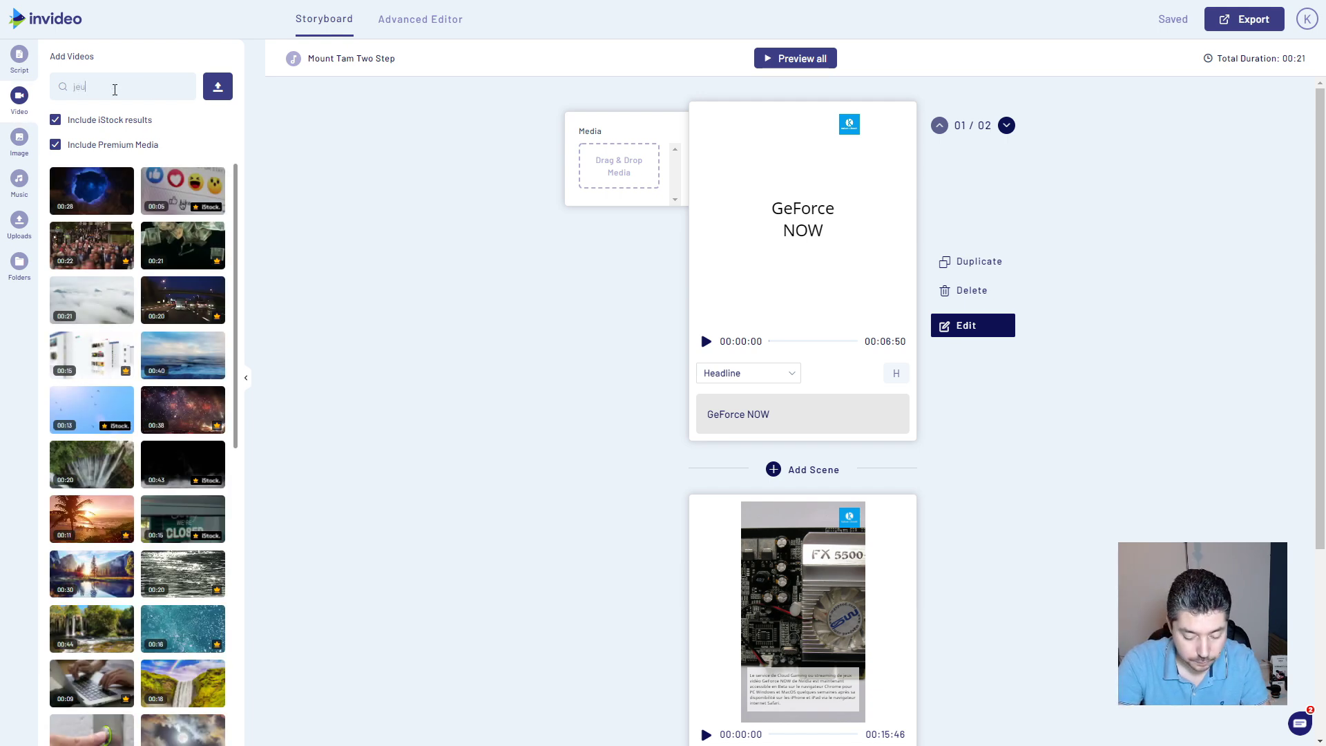
type("x vidéo")
key("Return")
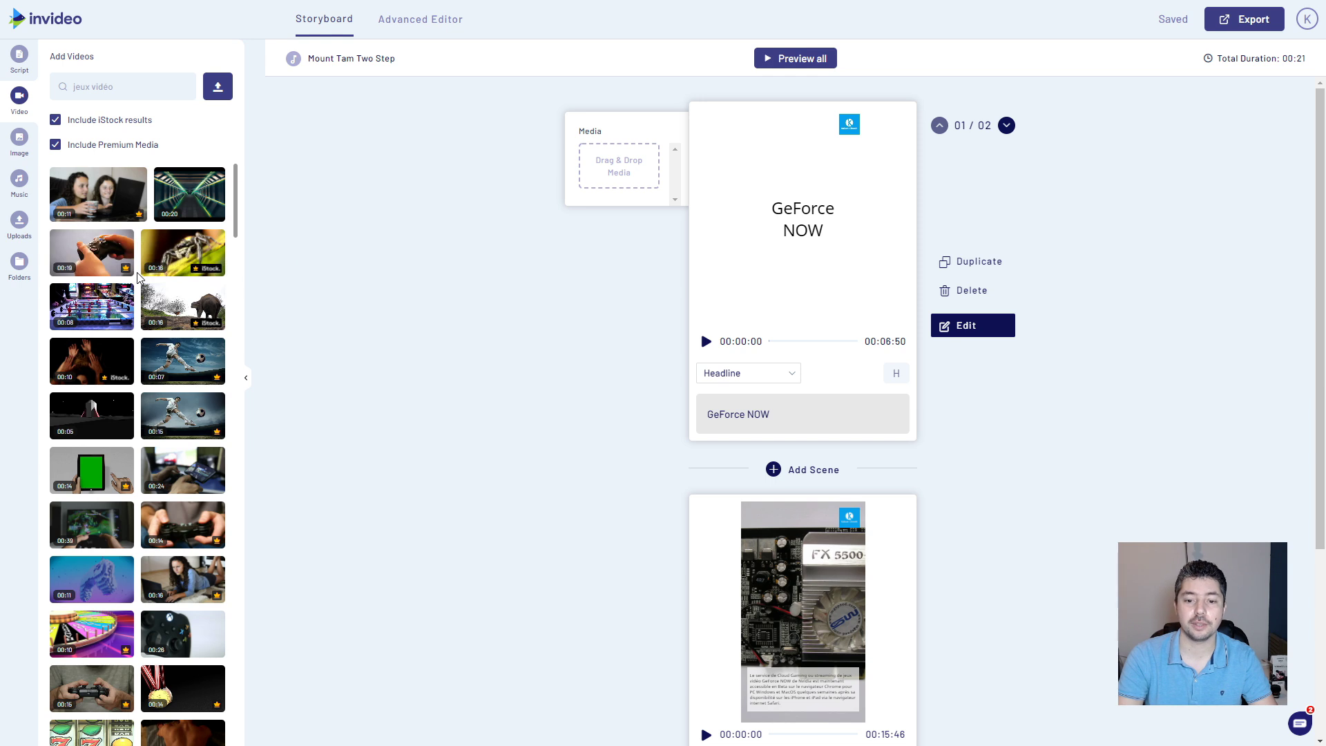
scroll(174, 477, "down", 5)
left_click_drag(174, 477, 597, 165)
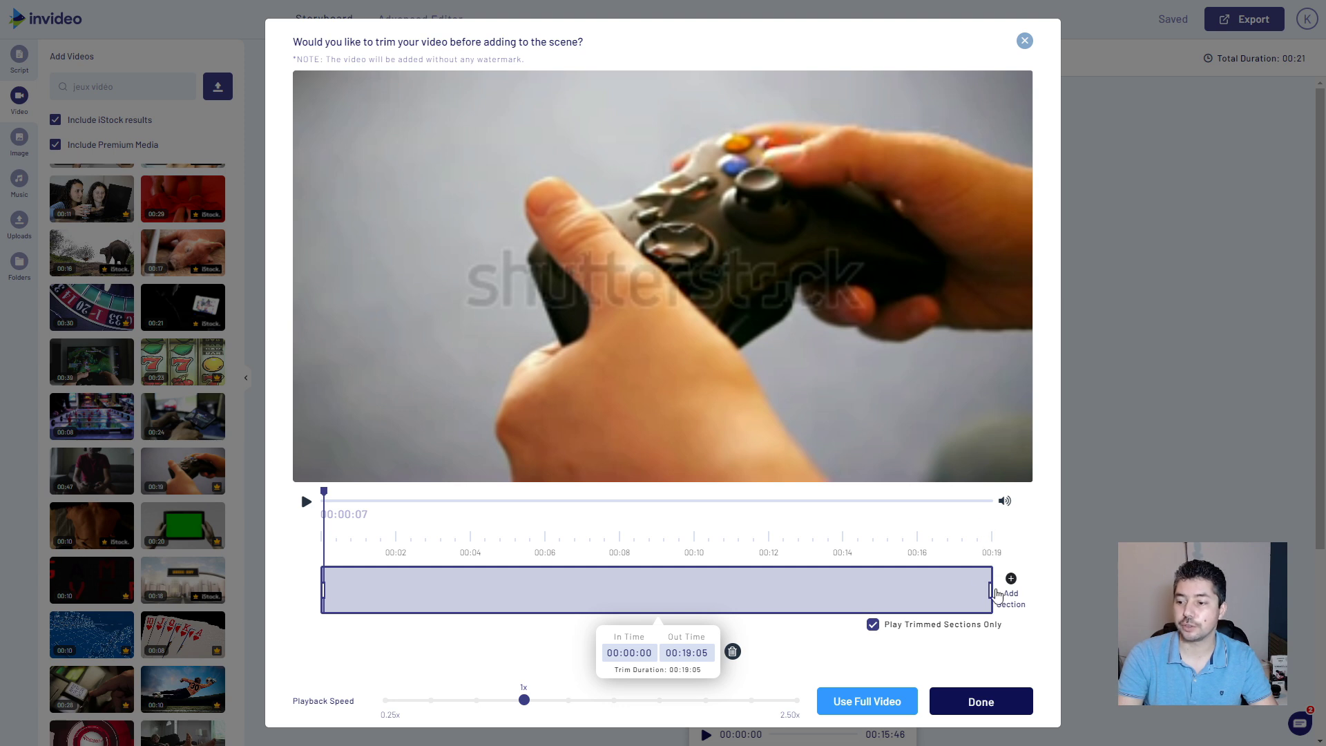
Trim the controller clip to run from 00:00:00 to about 00:02:08 and add the trimmed section to the scene.
left_click_drag(993, 588, 966, 583)
left_click_drag(757, 582, 397, 576)
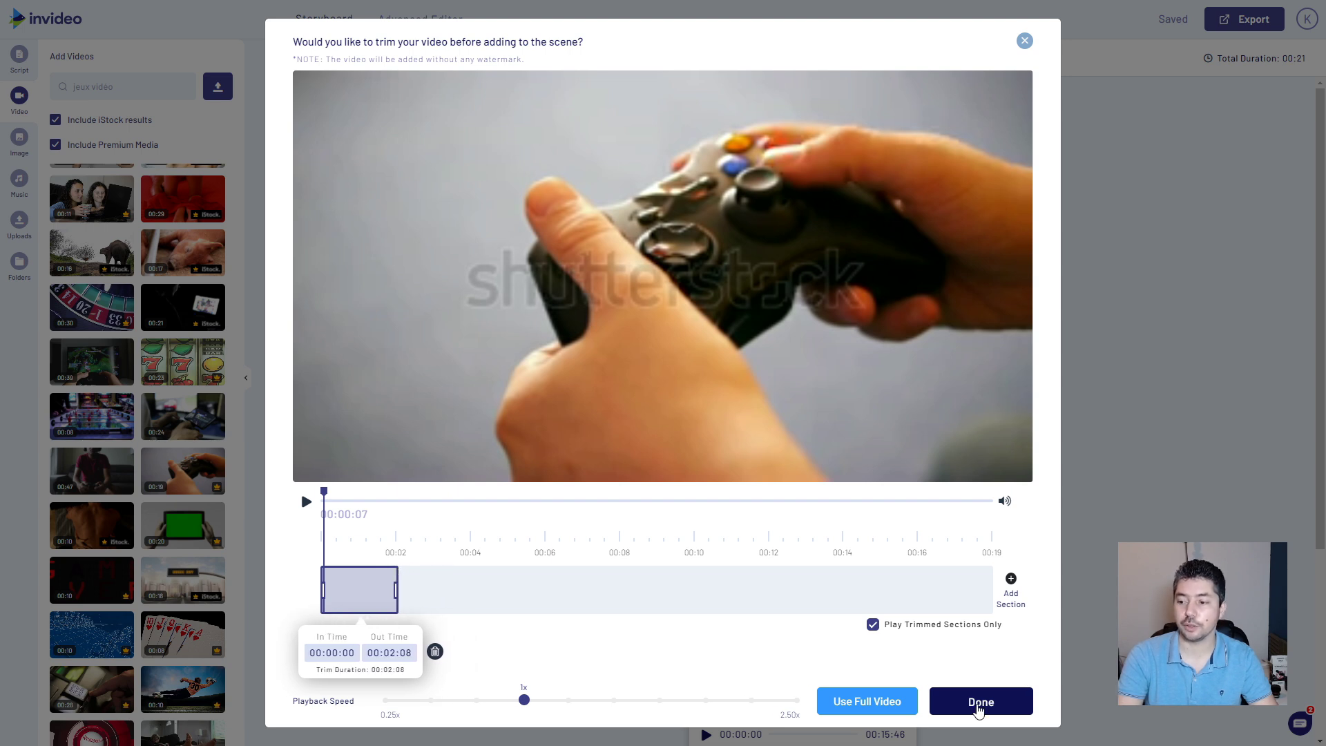
left_click(979, 705)
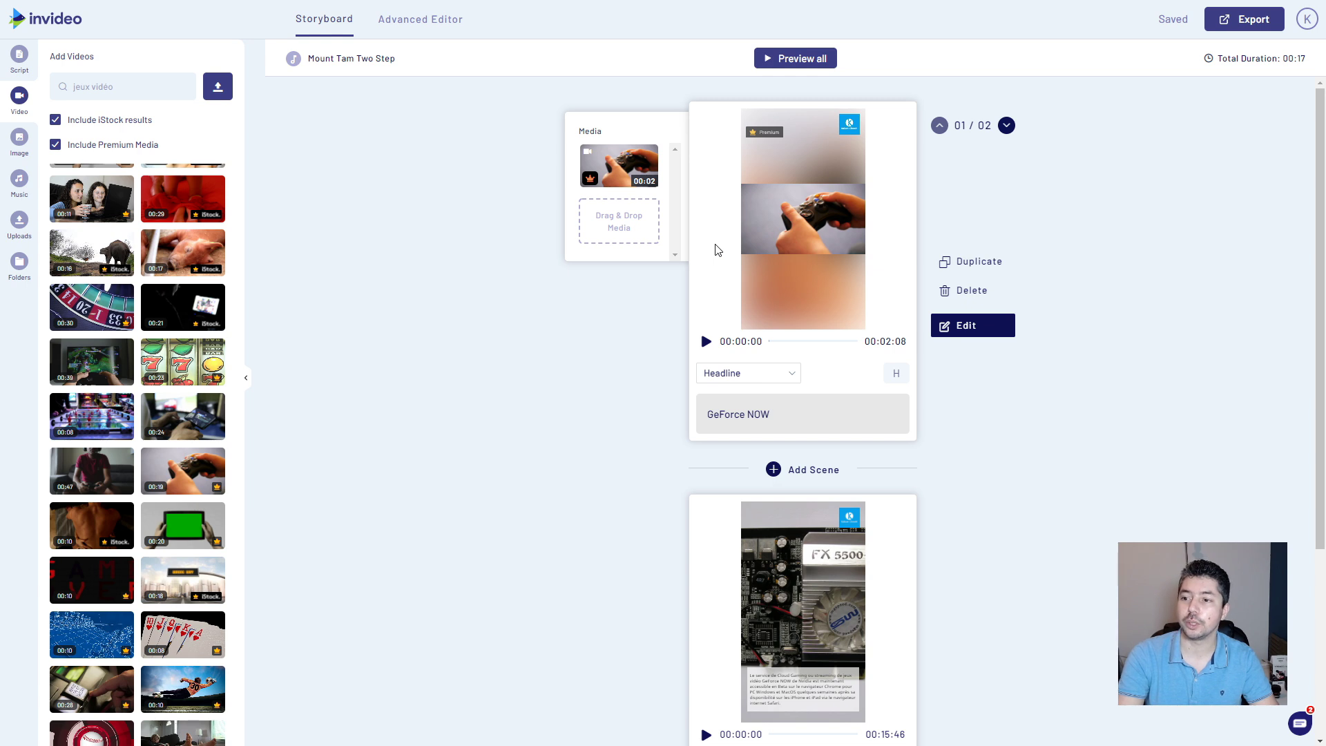
Split the story scene's text after "Nvidia" and accept losing the block's changes.
scroll(673, 412, "down", 4)
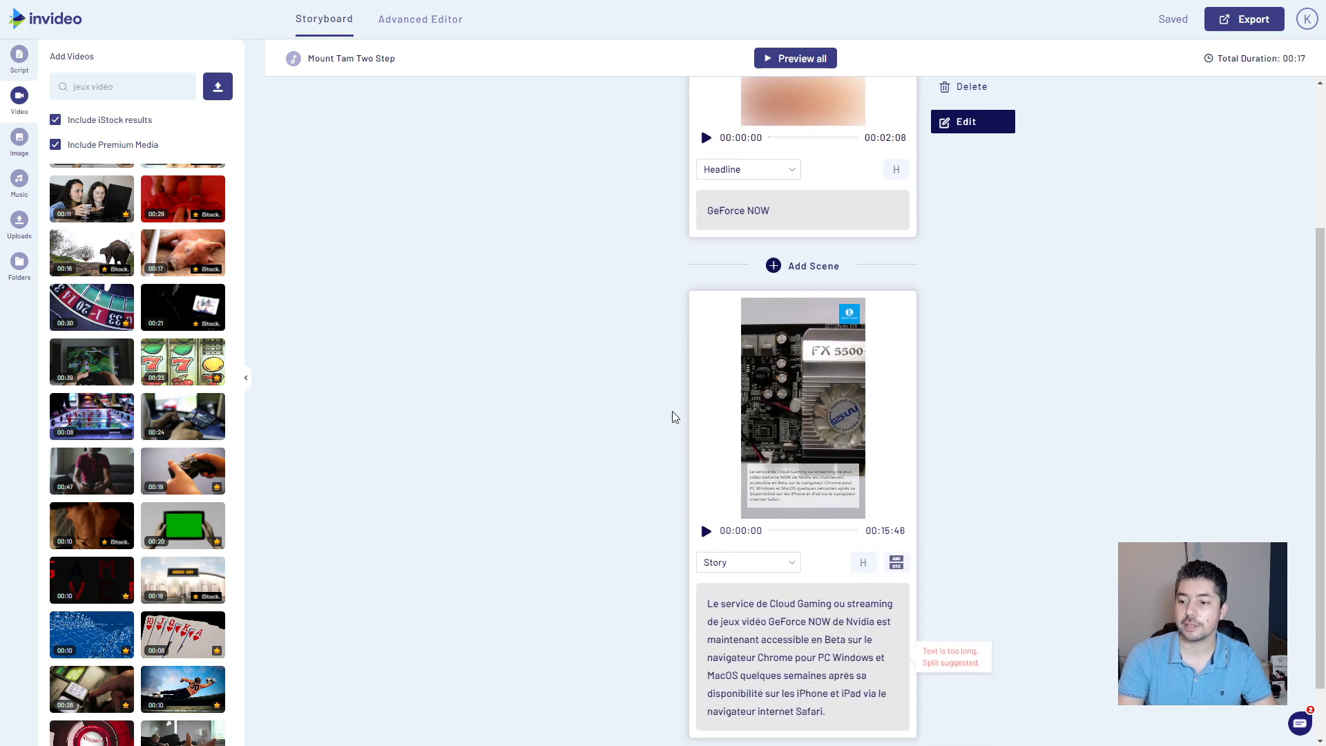
left_click_drag(710, 537, 838, 641)
left_click(789, 431)
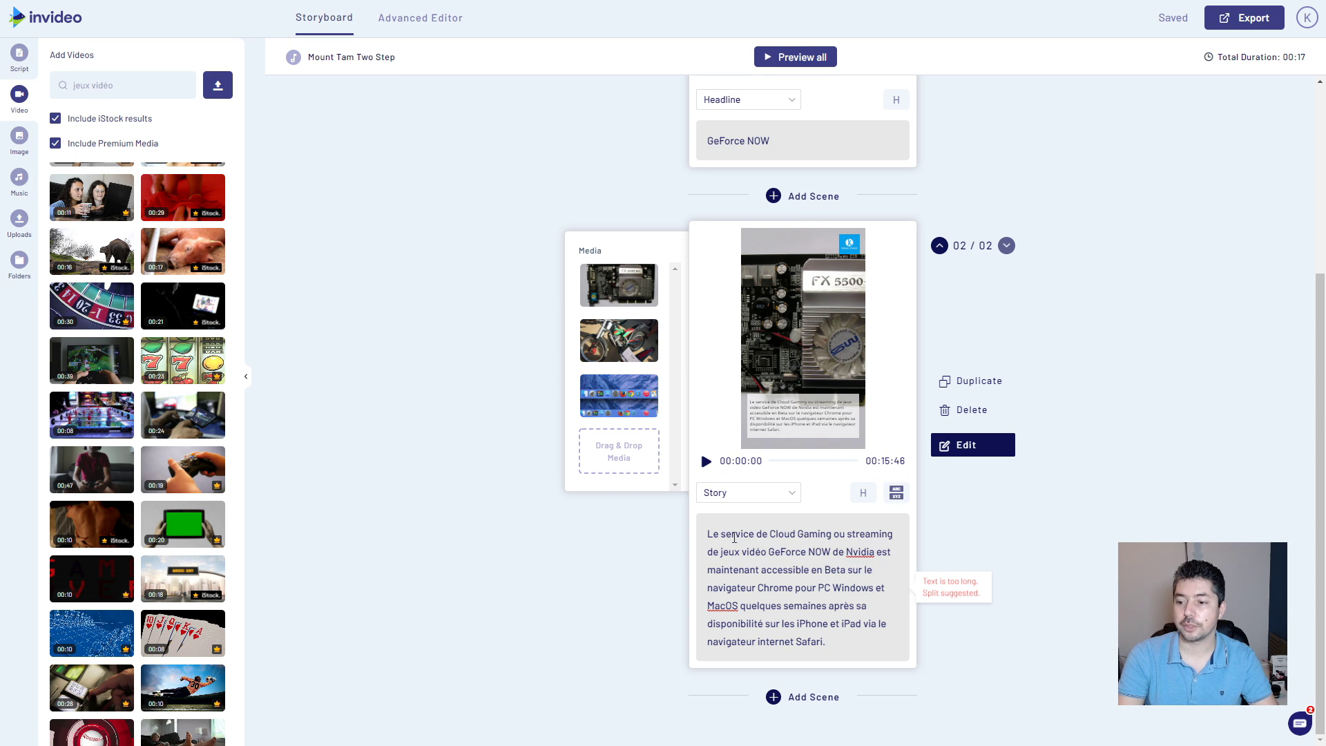
left_click(876, 552)
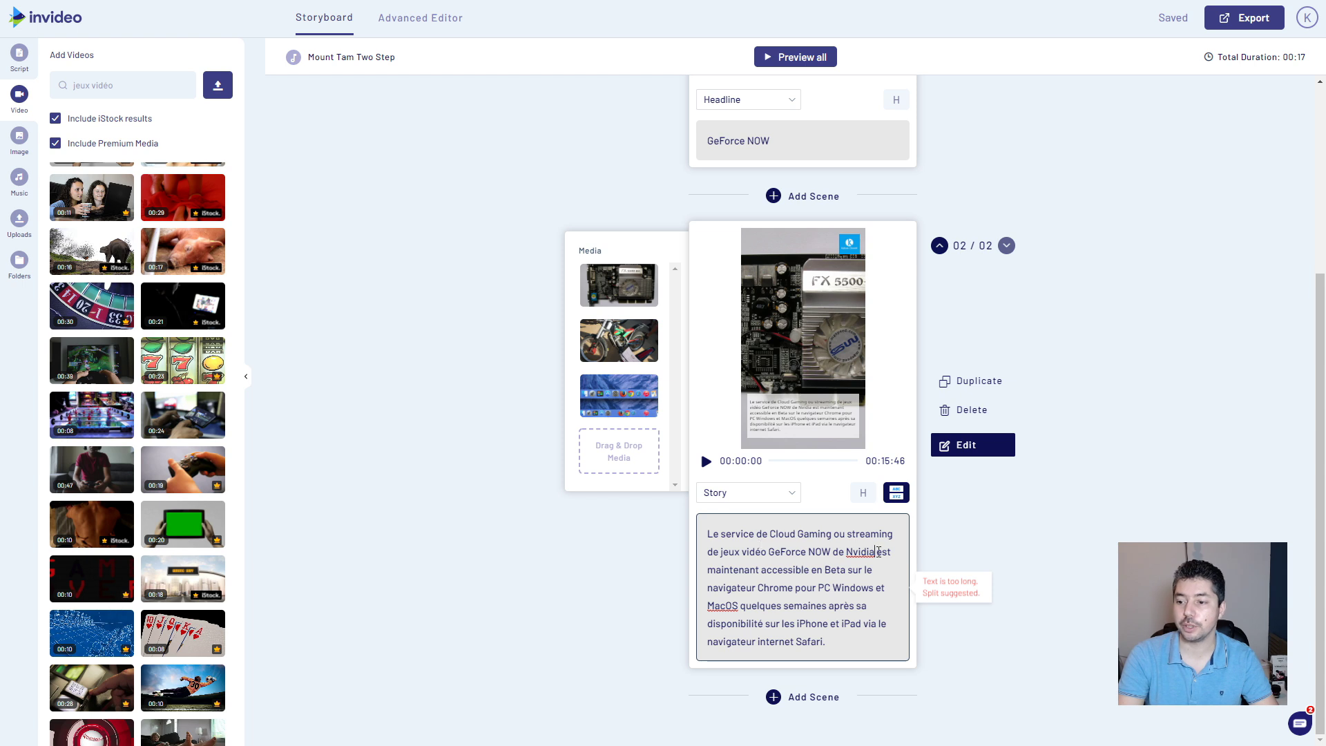
left_click(897, 492)
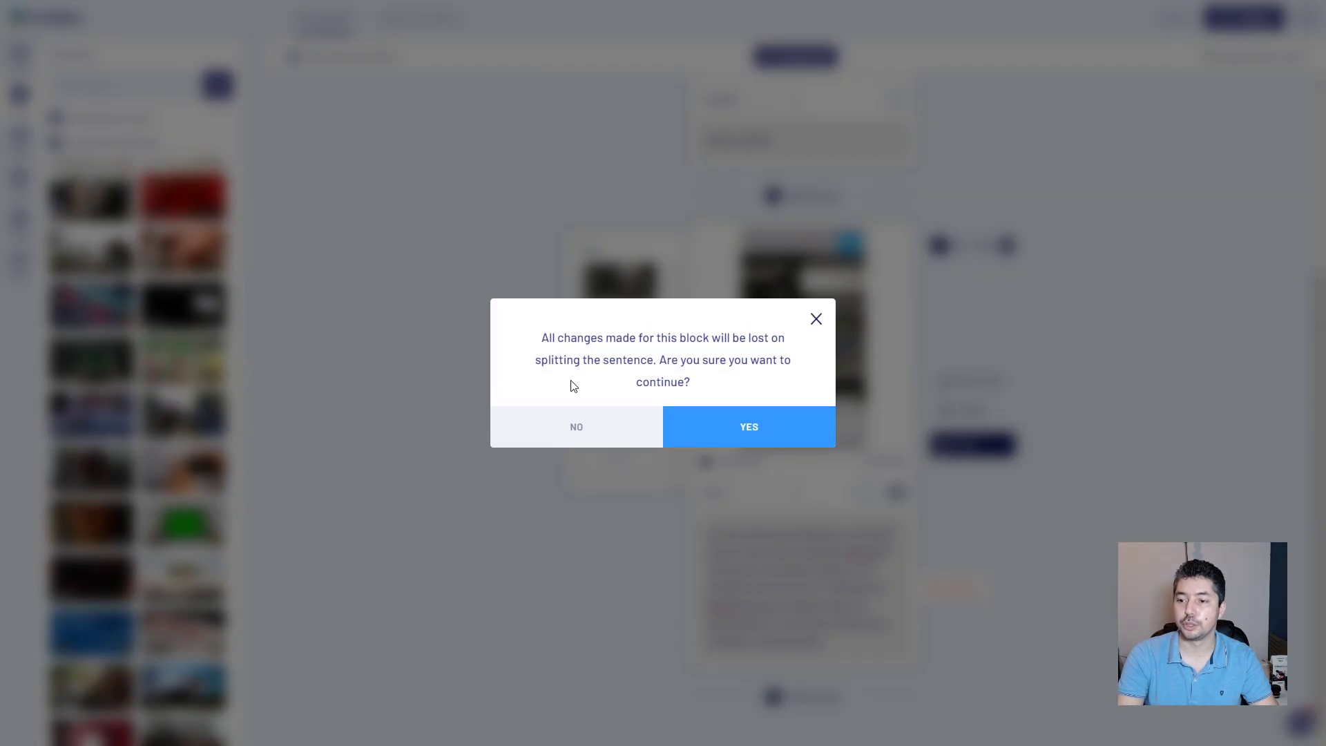
left_click(756, 429)
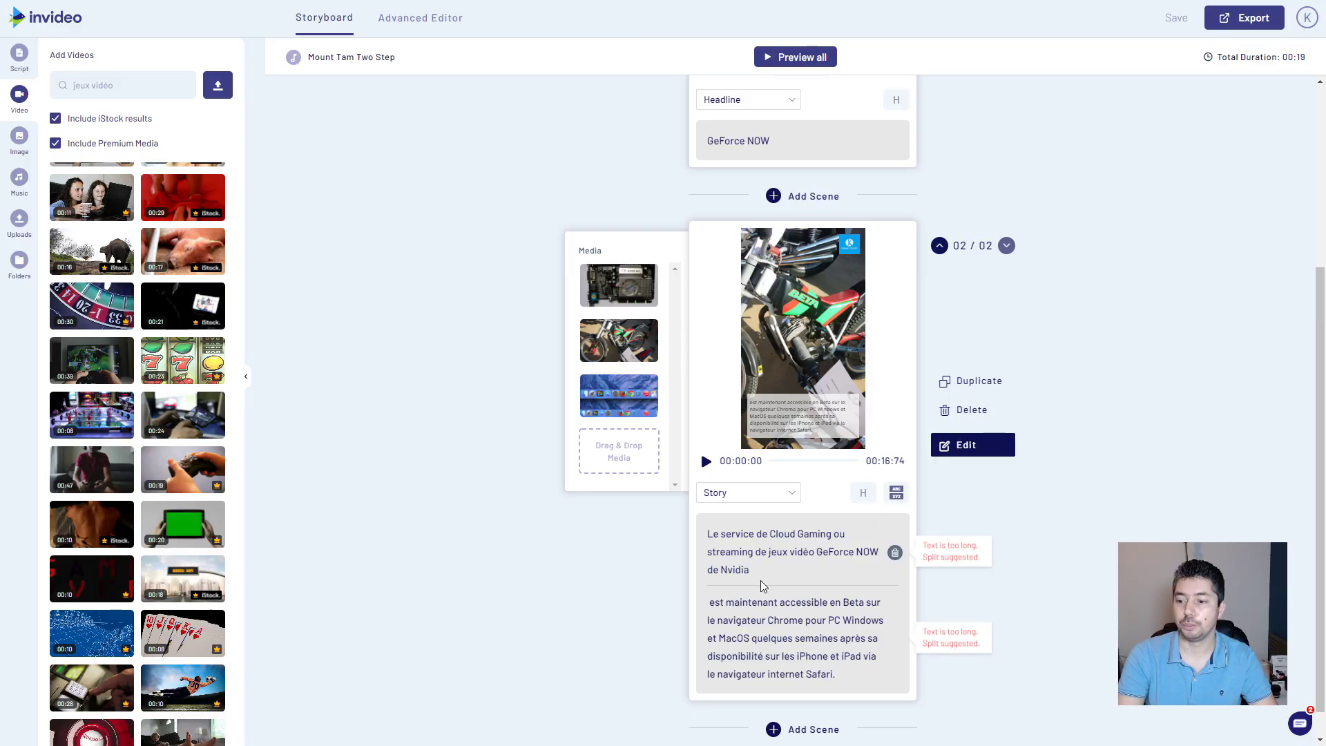
Split the second story text block after "MacOS" and accept losing the block's changes.
scroll(720, 573, "down", 1)
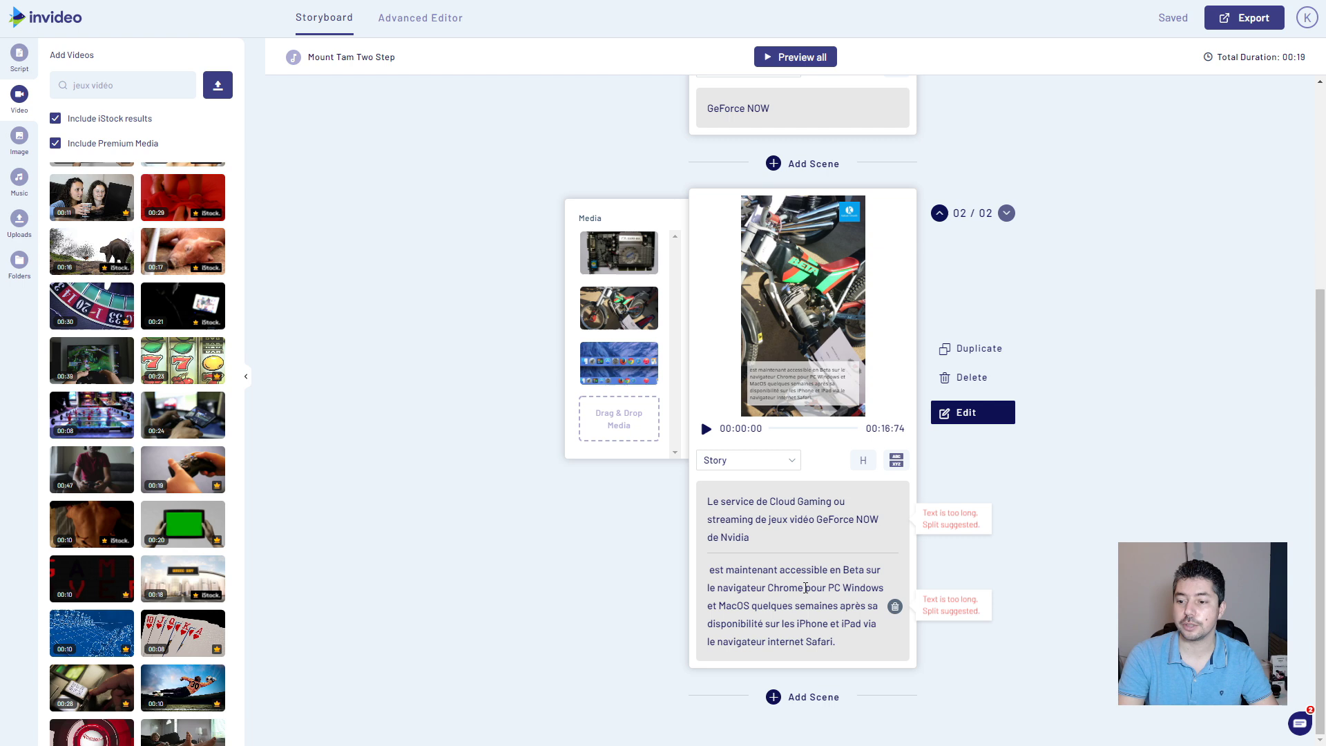
left_click(752, 605)
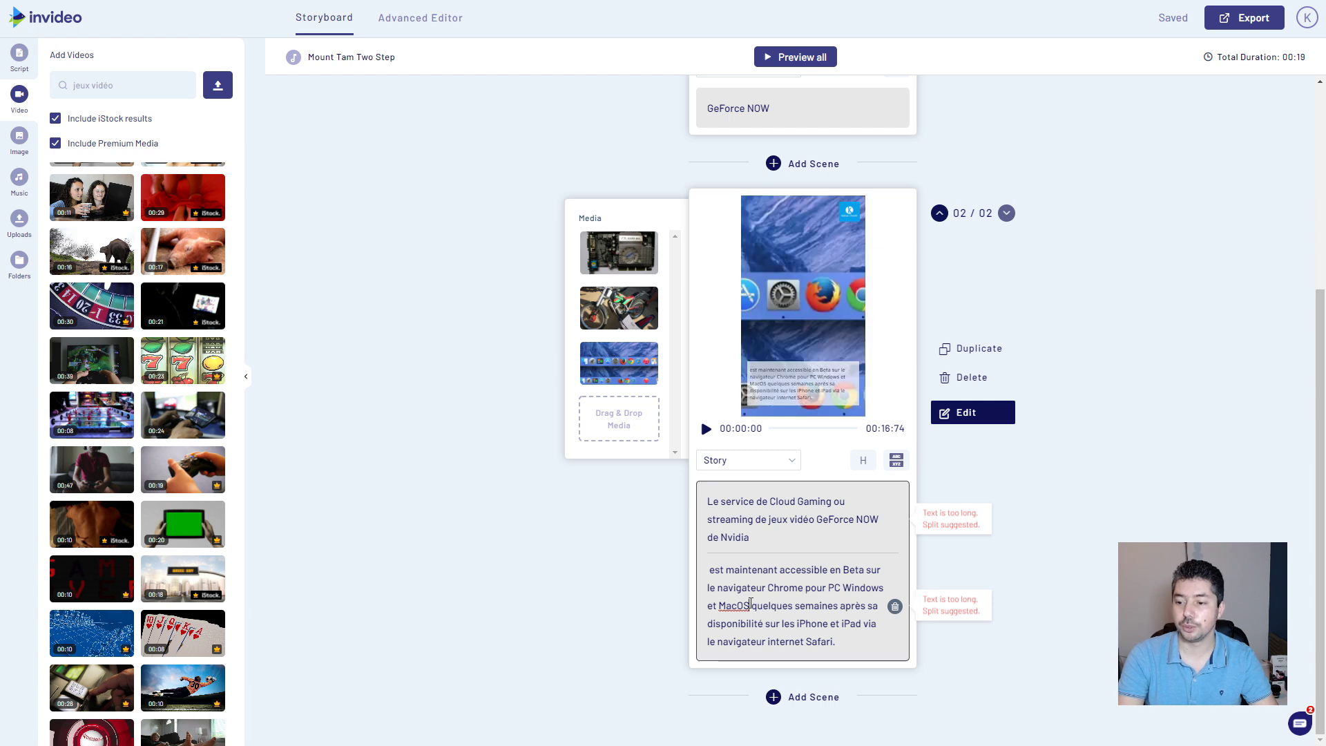
left_click(896, 461)
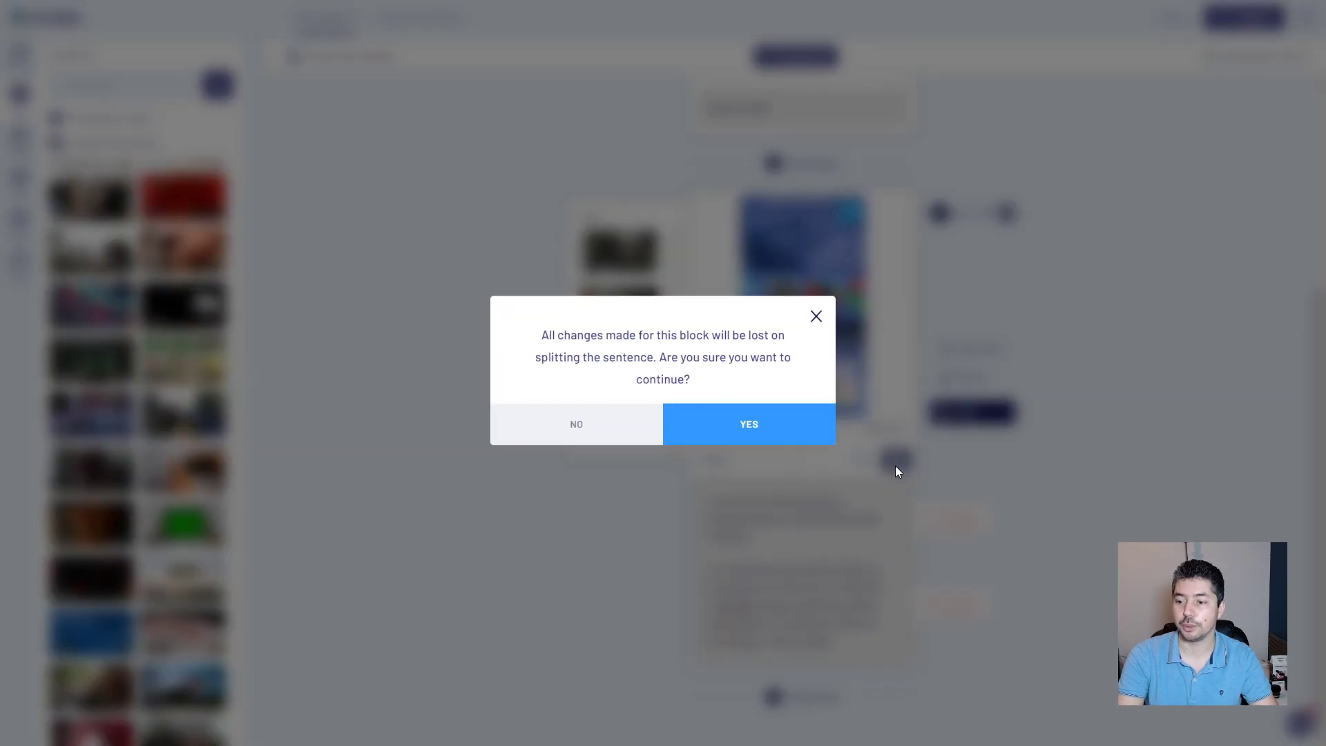
left_click(748, 429)
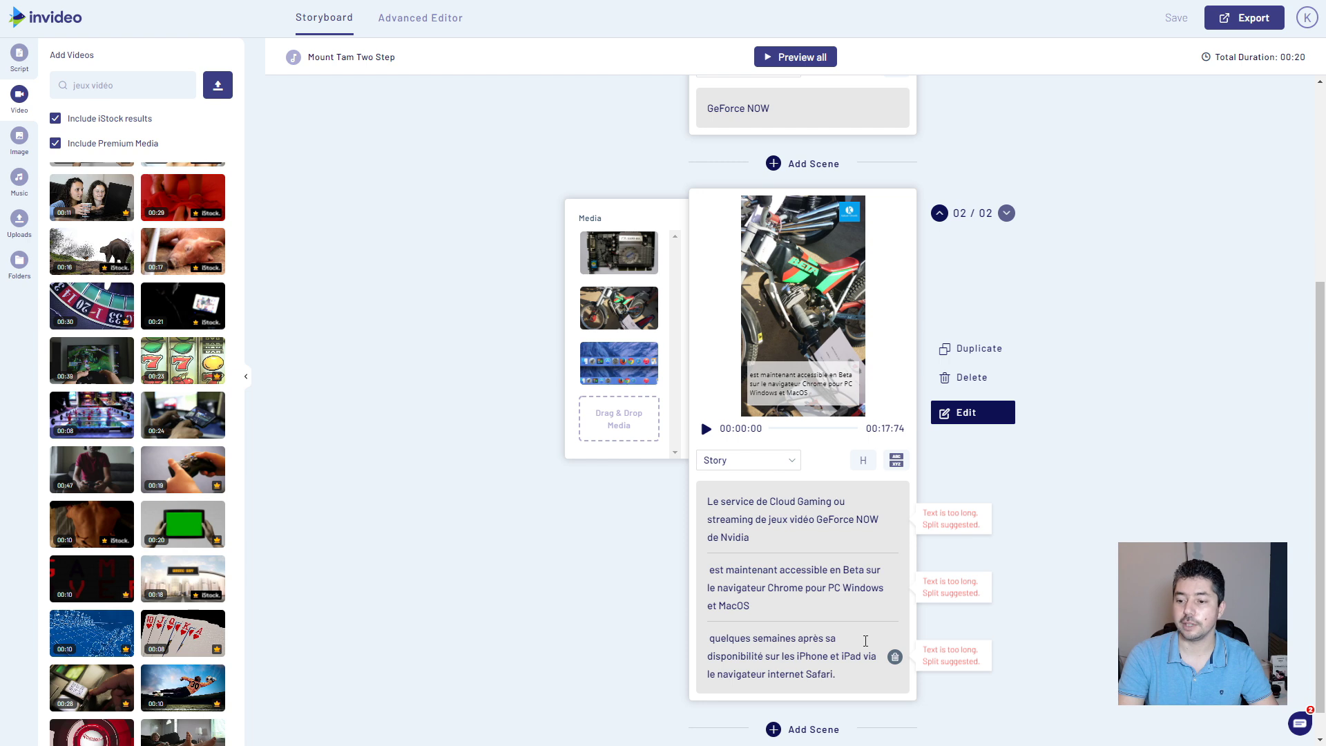
Remove all the suggested images from the story scene's media.
left_click(716, 669)
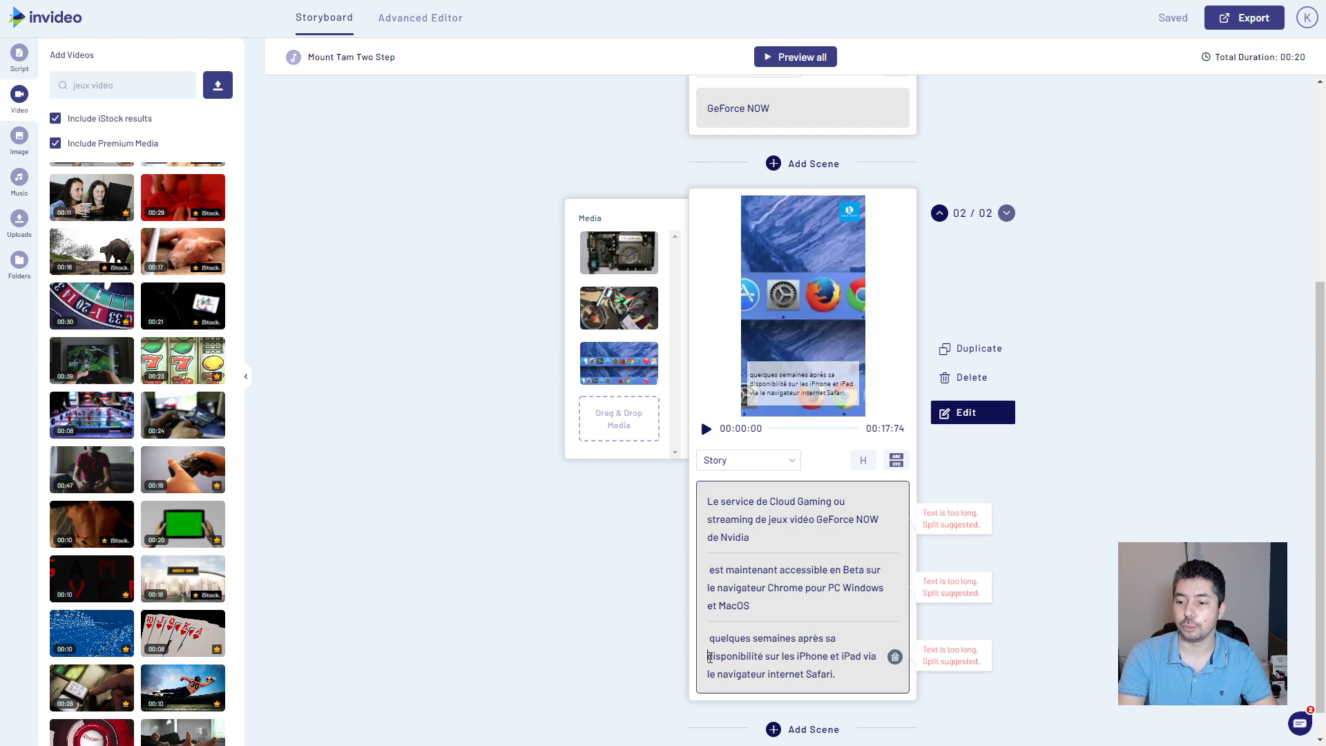
left_click(794, 525)
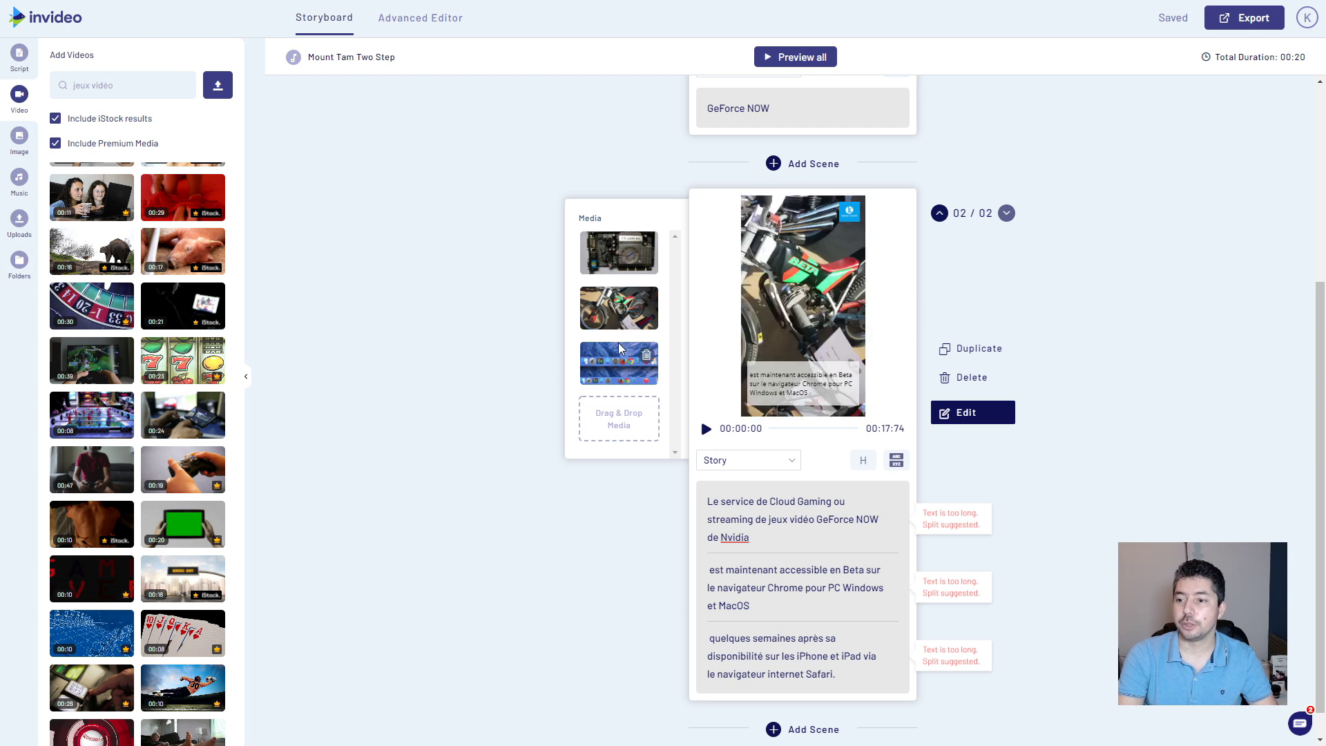
left_click(646, 244)
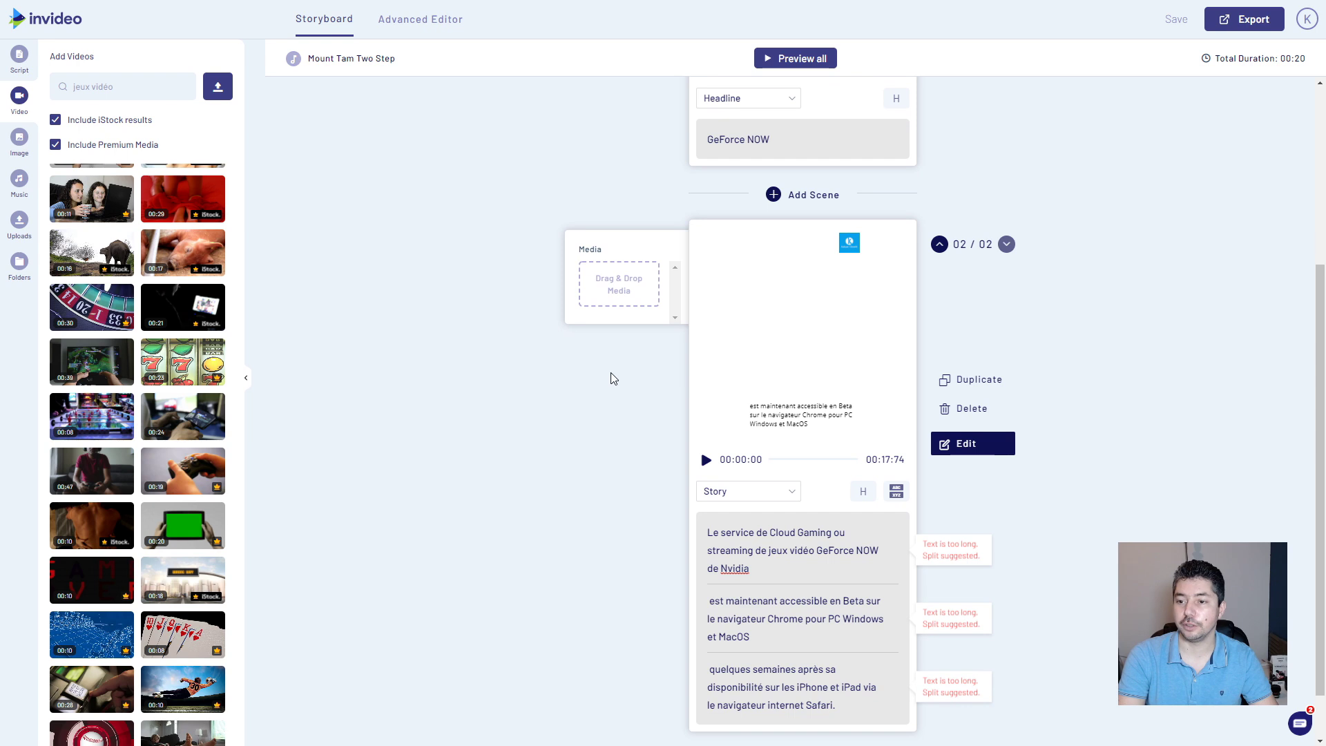
Search images for "jeux vidéo" with bing.com results included, and add the controller, Space Invaders and castle pictures to the story scene.
left_click(20, 139)
left_click(117, 87)
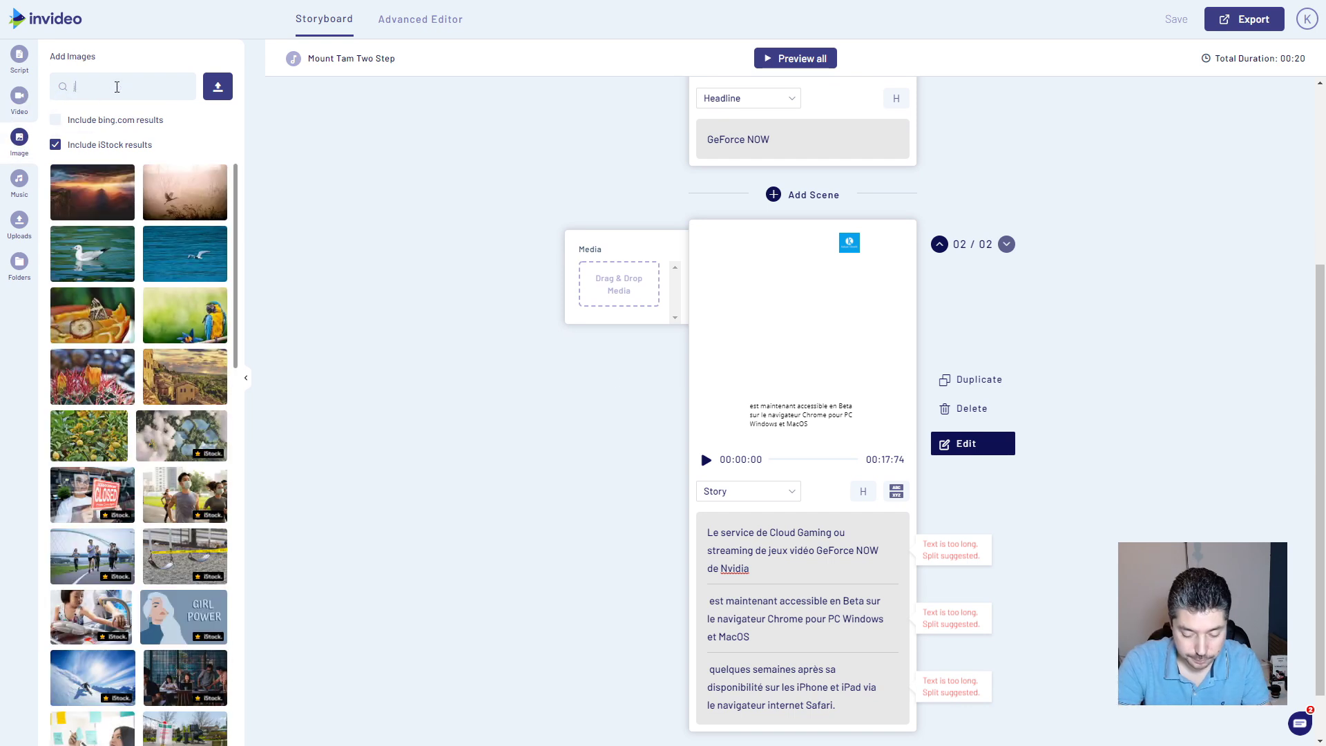
left_click(55, 122)
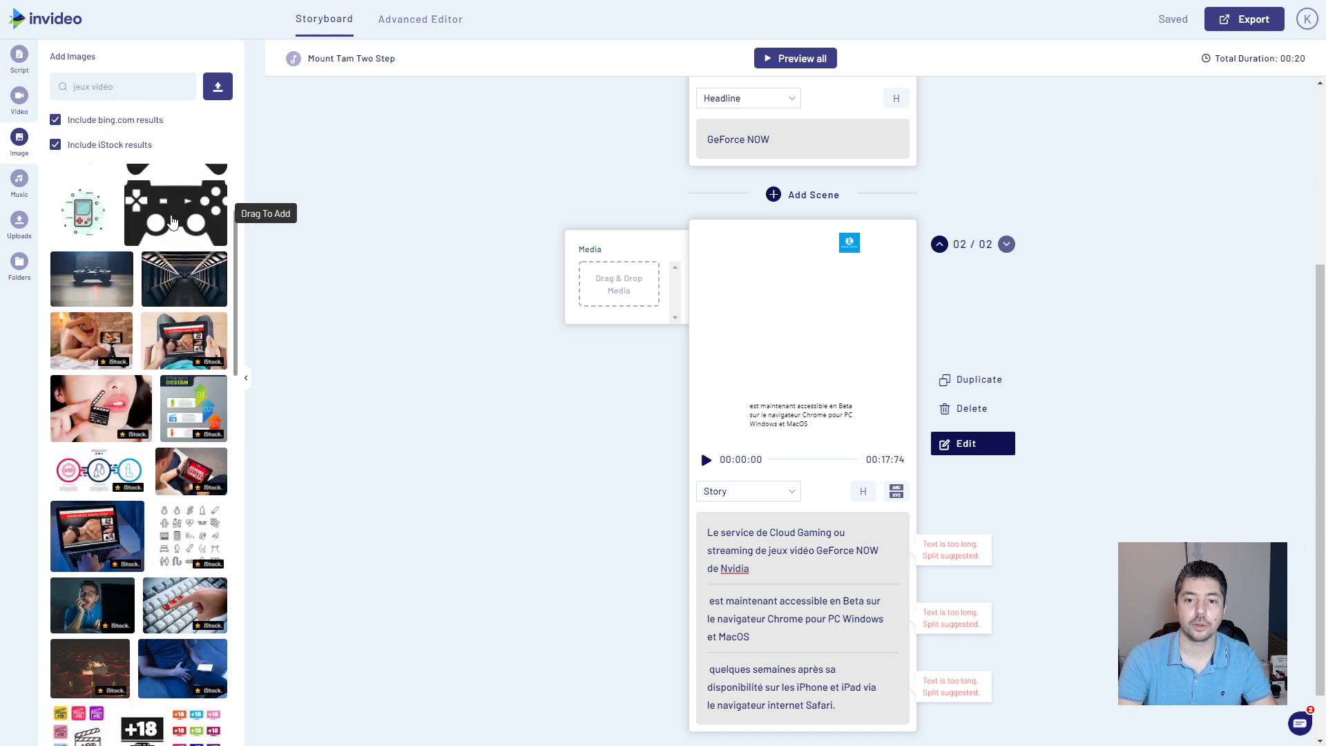
left_click_drag(114, 423, 588, 233)
scroll(83, 379, "down", 8)
left_click_drag(83, 378, 615, 269)
scroll(171, 499, "down", 10)
left_click_drag(172, 499, 619, 328)
Run an image search from the word "iPhone" in the third text block and add the iPhone-on-desk photo to the scene.
double_click(808, 624)
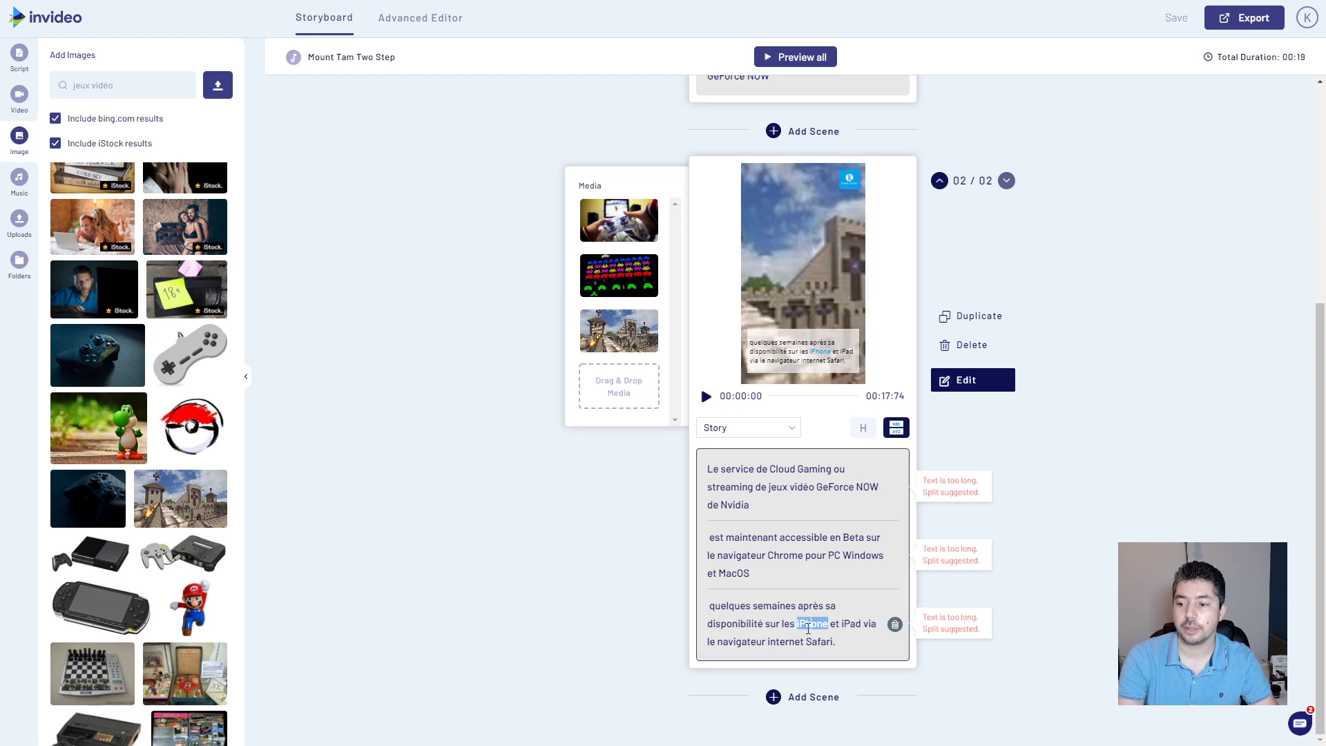
left_click_drag(799, 623, 797, 624)
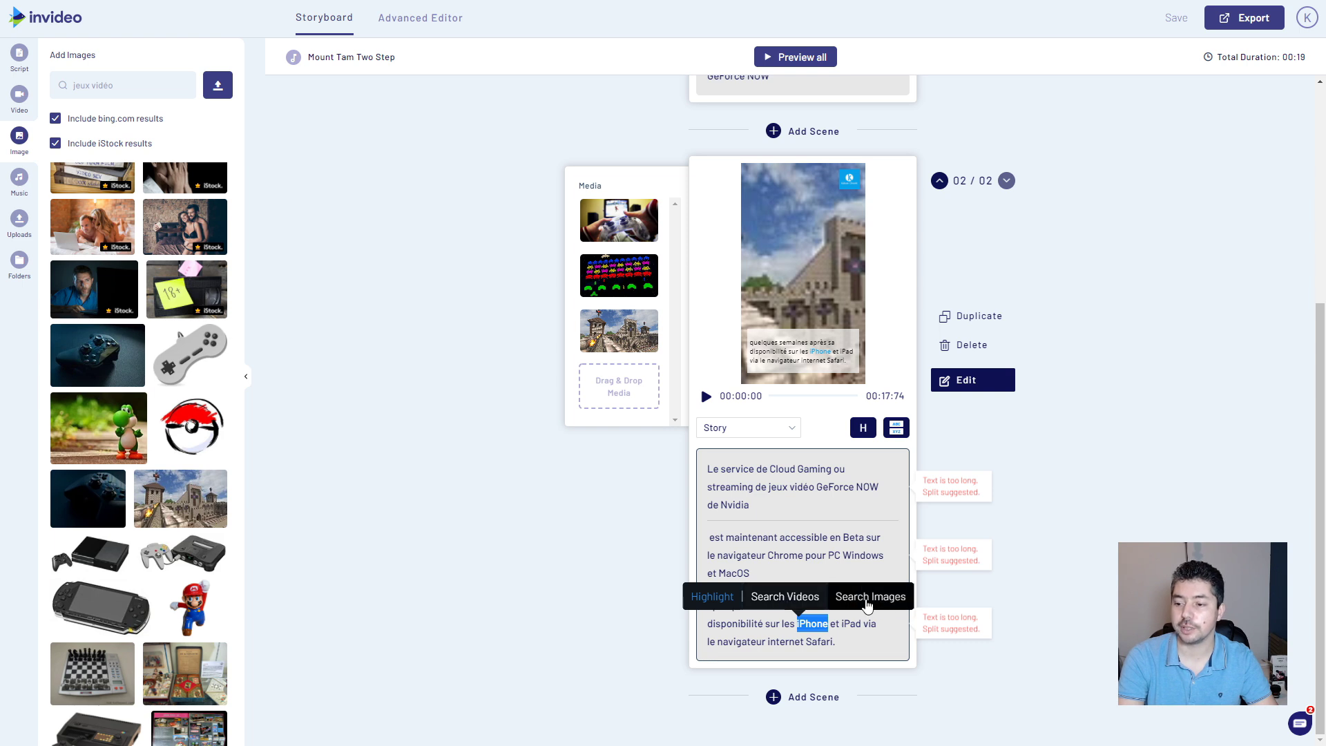
left_click(867, 600)
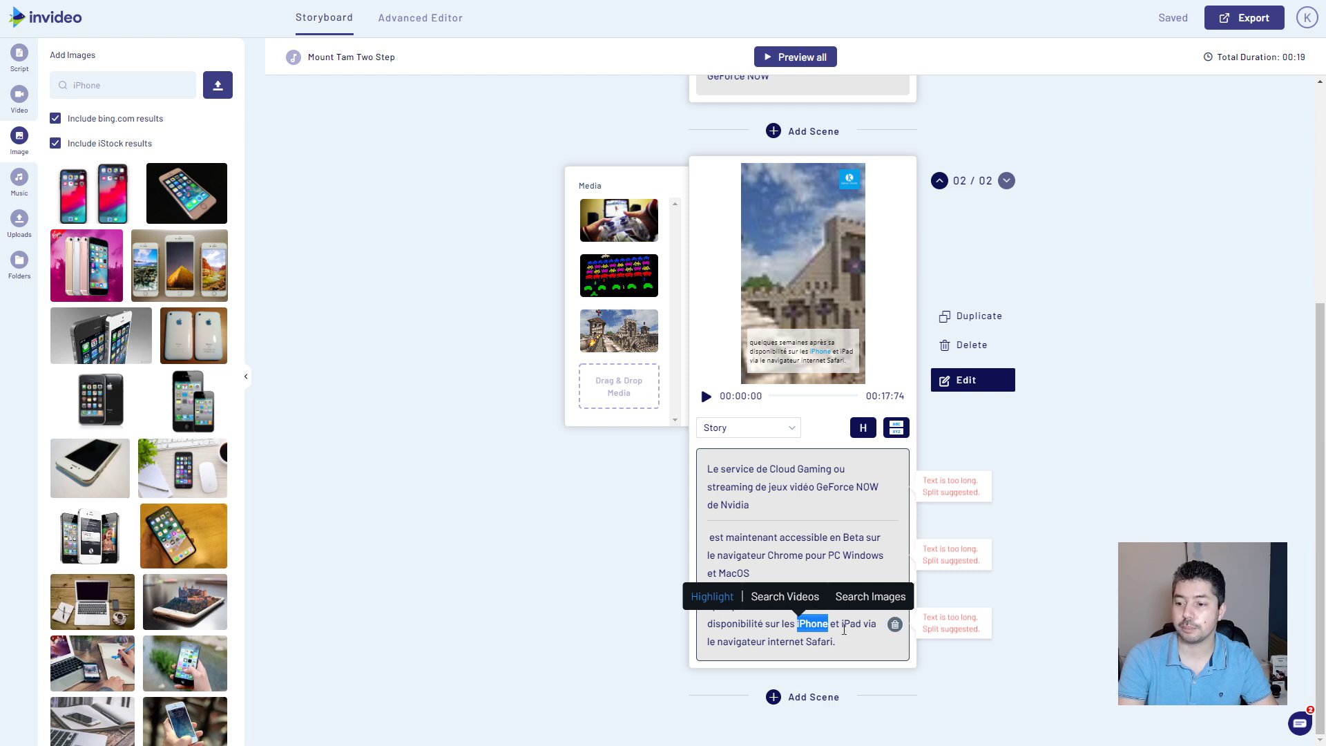
scroll(185, 452, "down", 3)
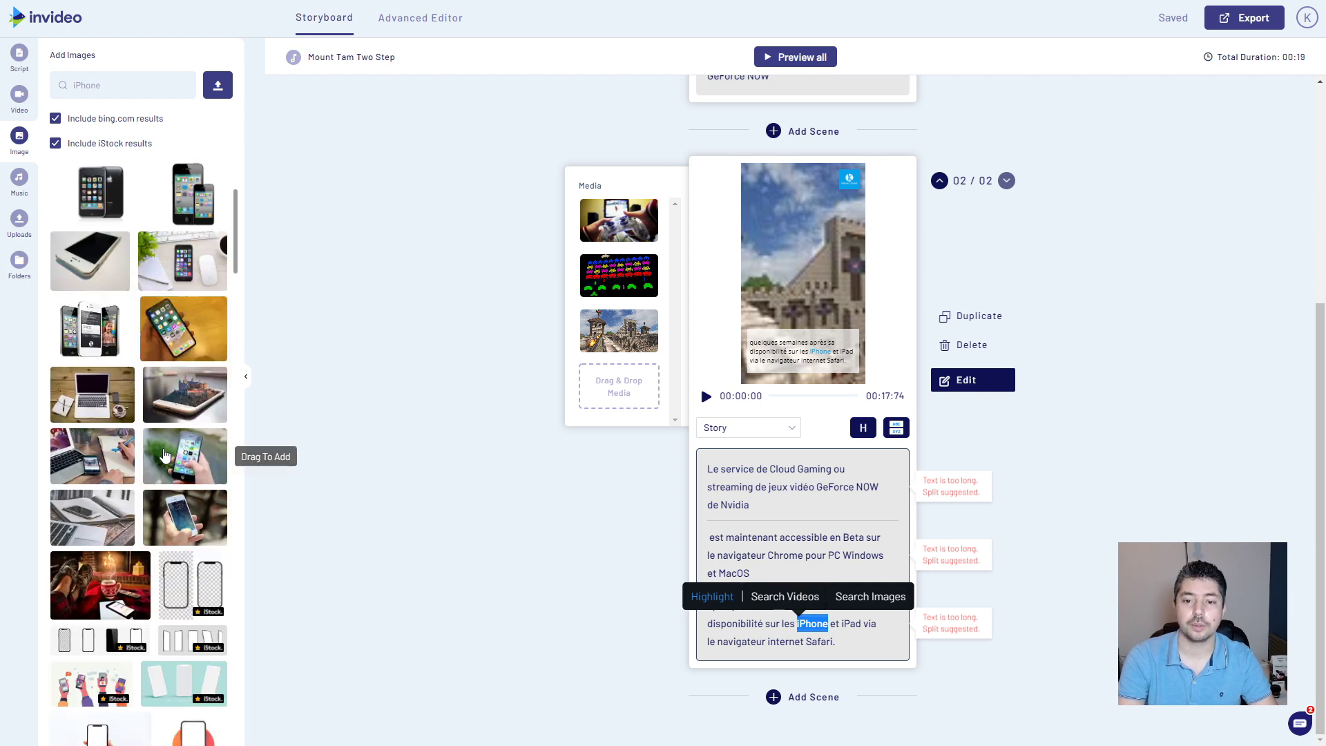
left_click_drag(184, 262, 630, 305)
mouse_move(608, 280)
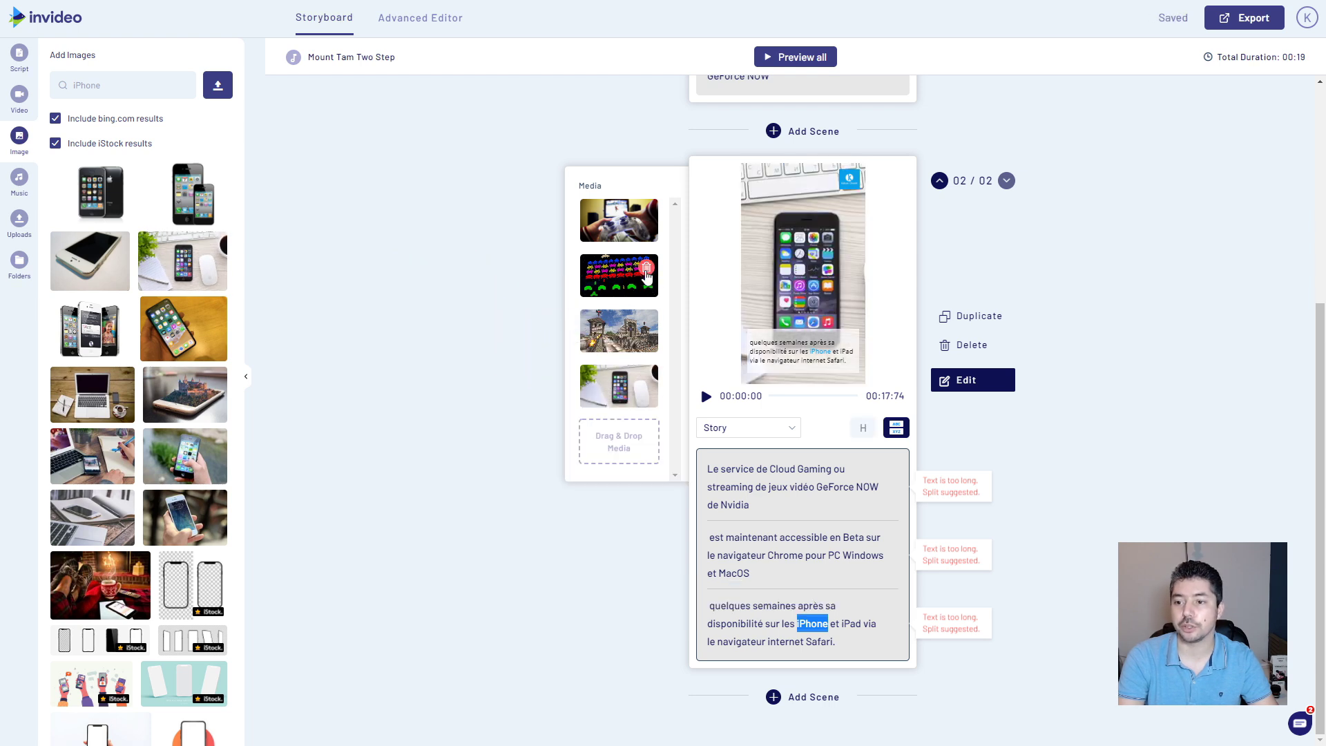
Remove the Space Invaders image from the story scene's media and preview the scene.
left_click(647, 269)
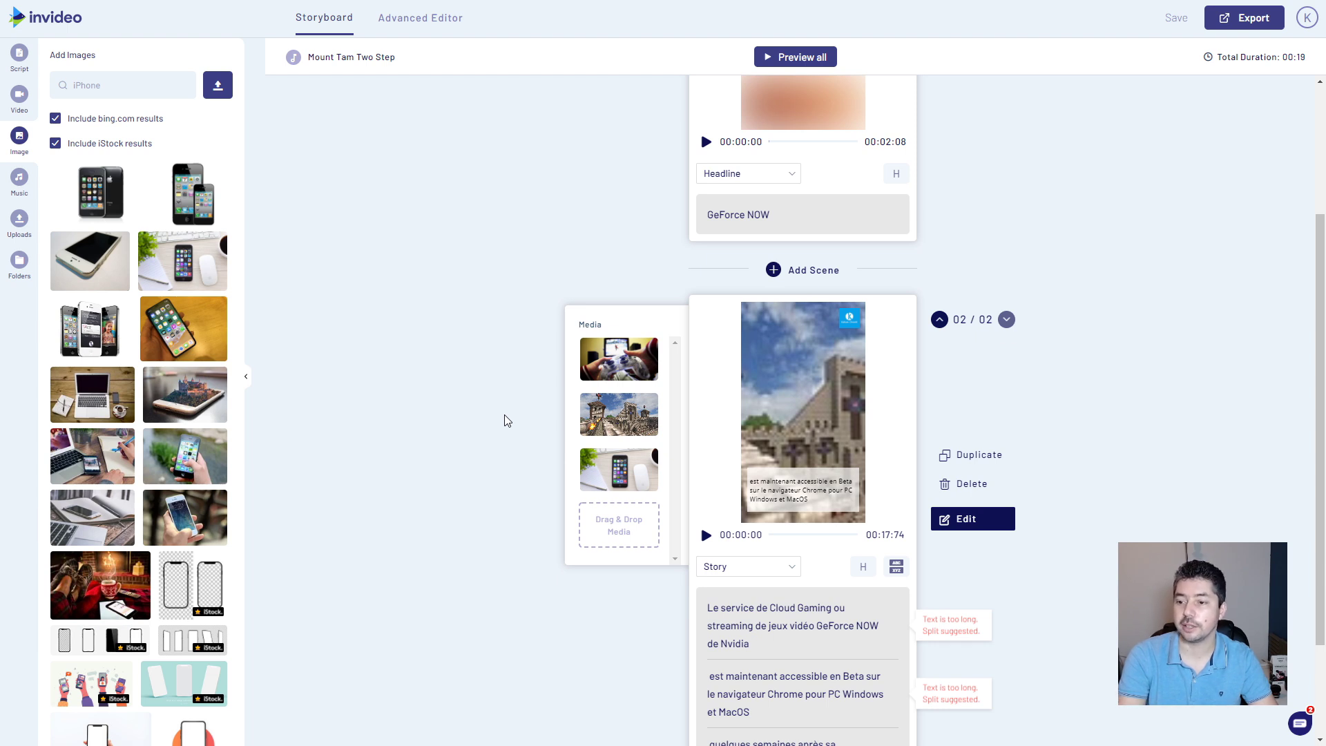
left_click(706, 538)
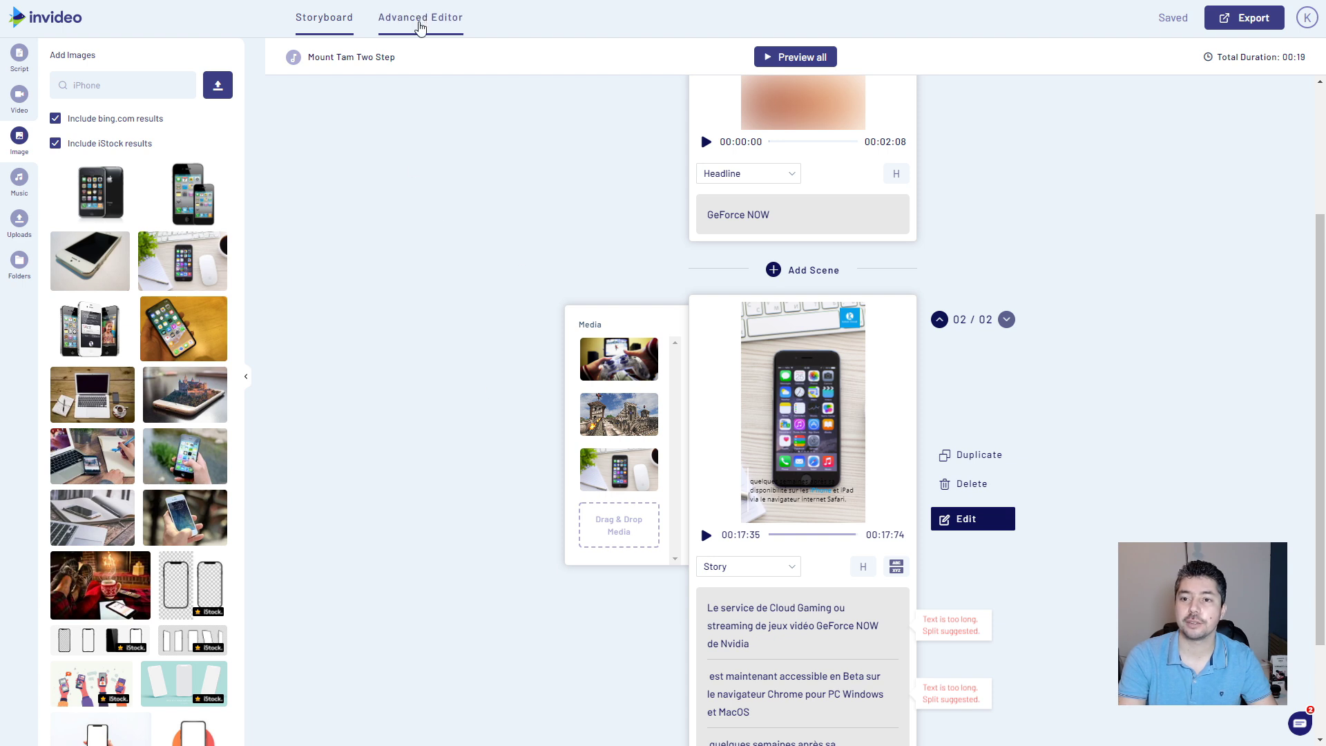
Open the project in the Advanced Editor and move the playhead to about 00:03:39 in the story scene.
left_click(423, 19)
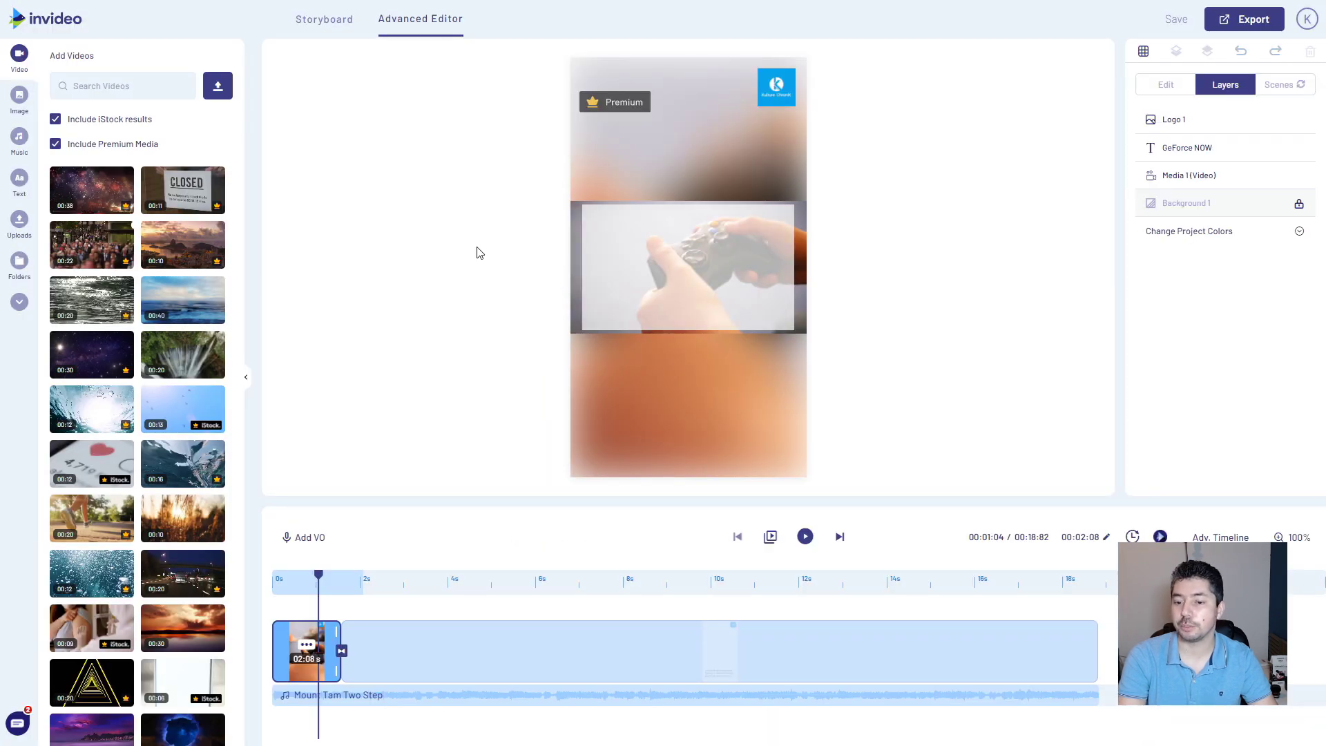
left_click_drag(410, 575, 421, 576)
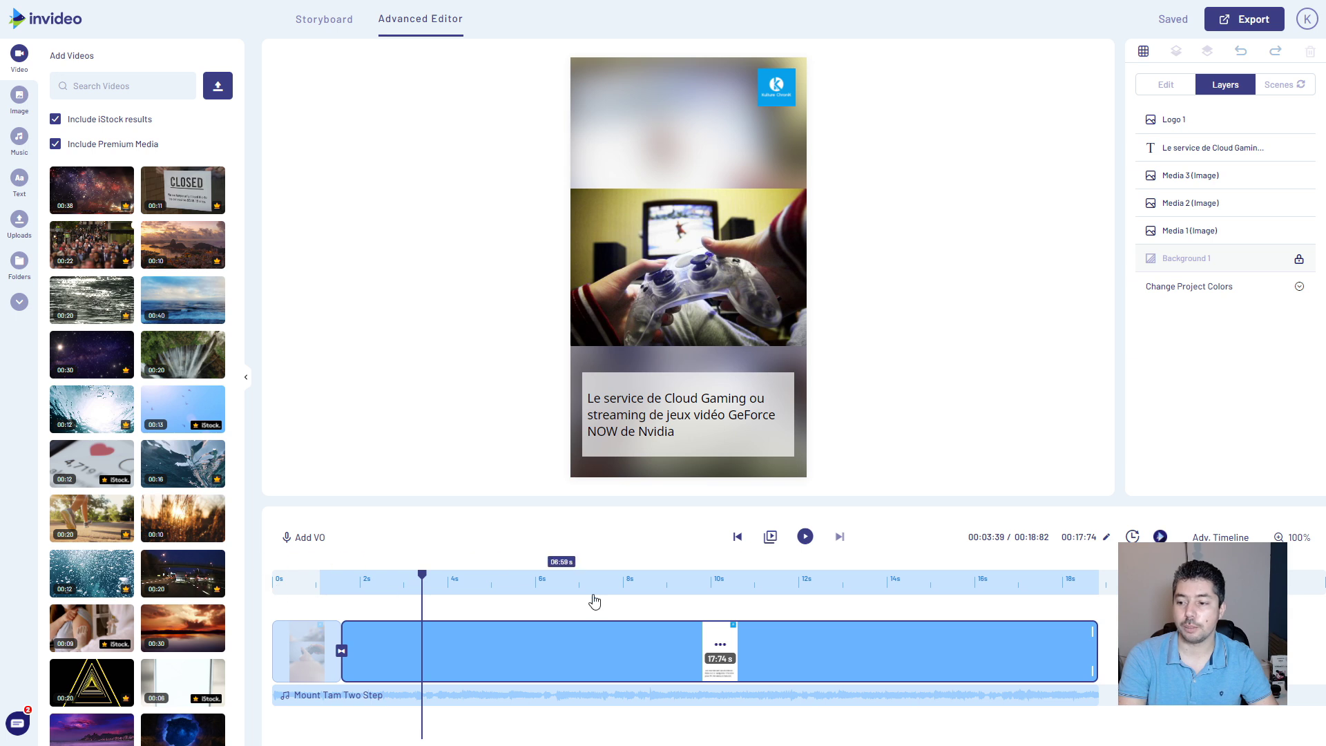
mouse_move(308, 634)
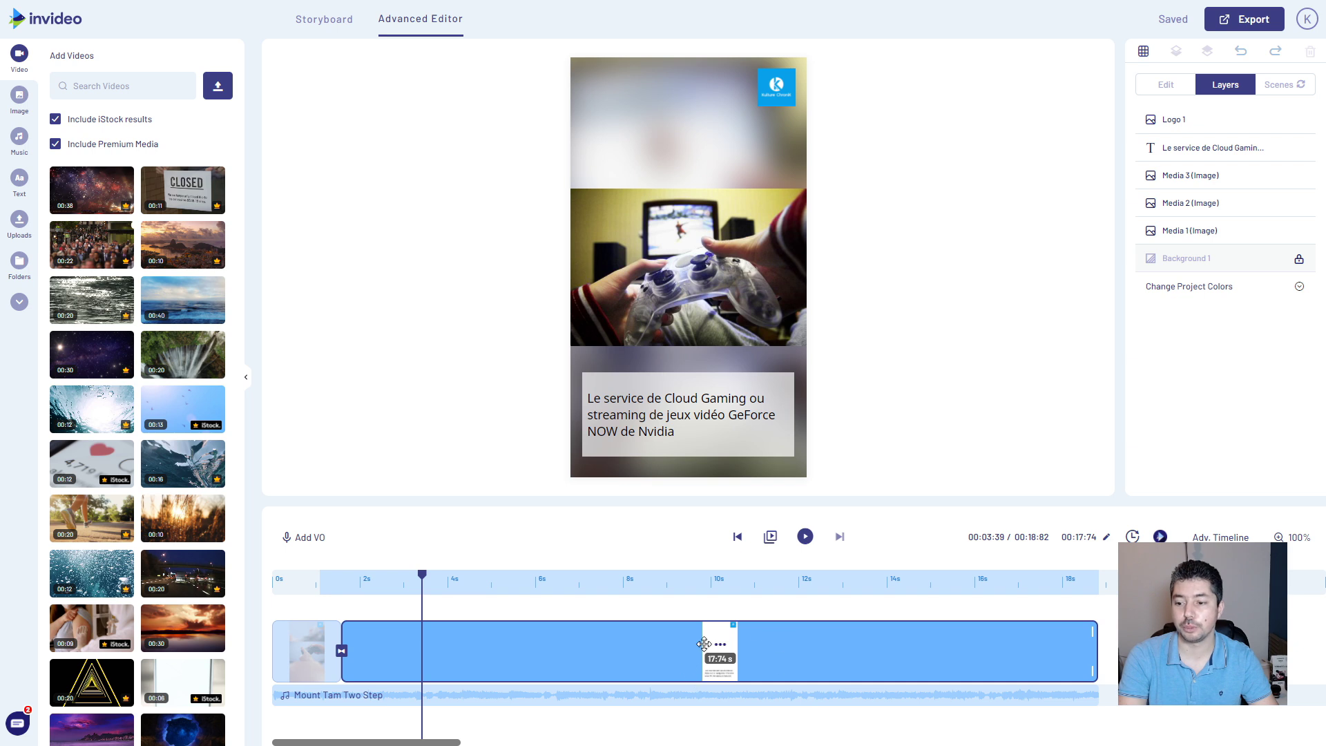
Set the story scene's text color to the preset red.
left_click(634, 415)
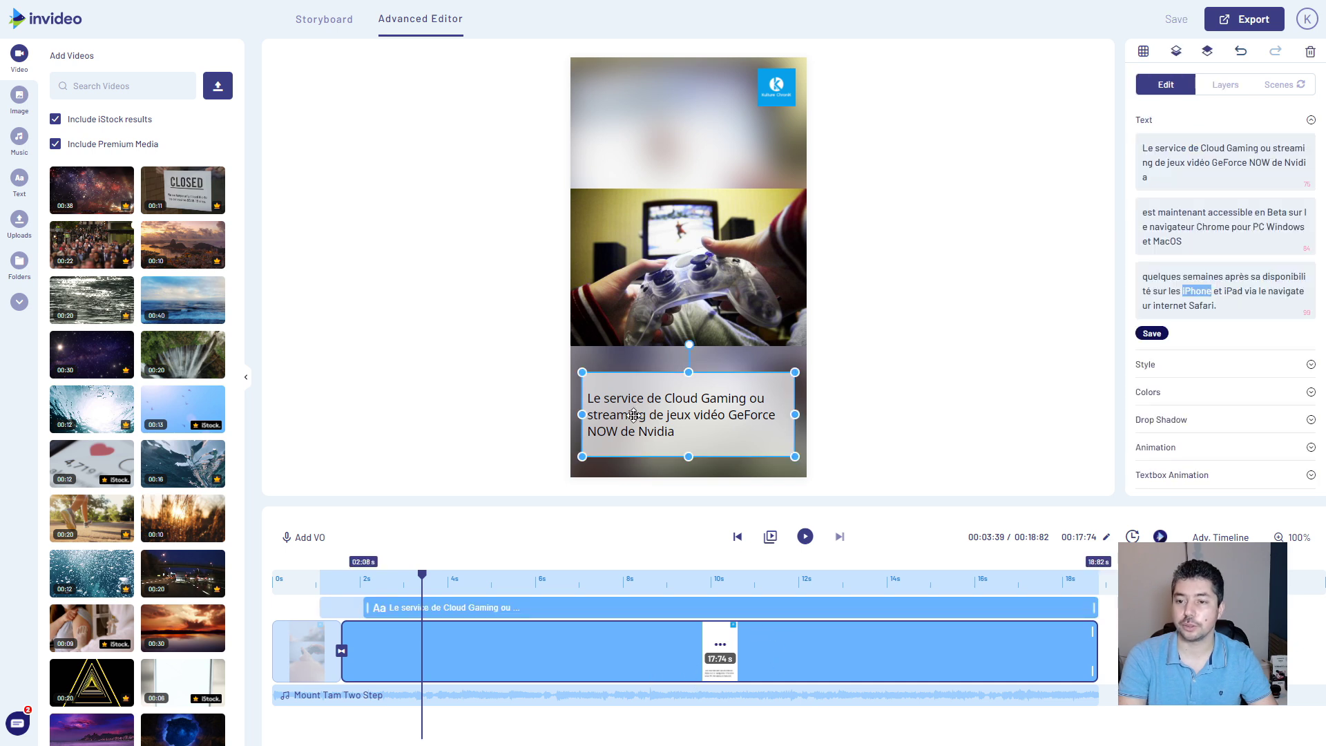
left_click(691, 424)
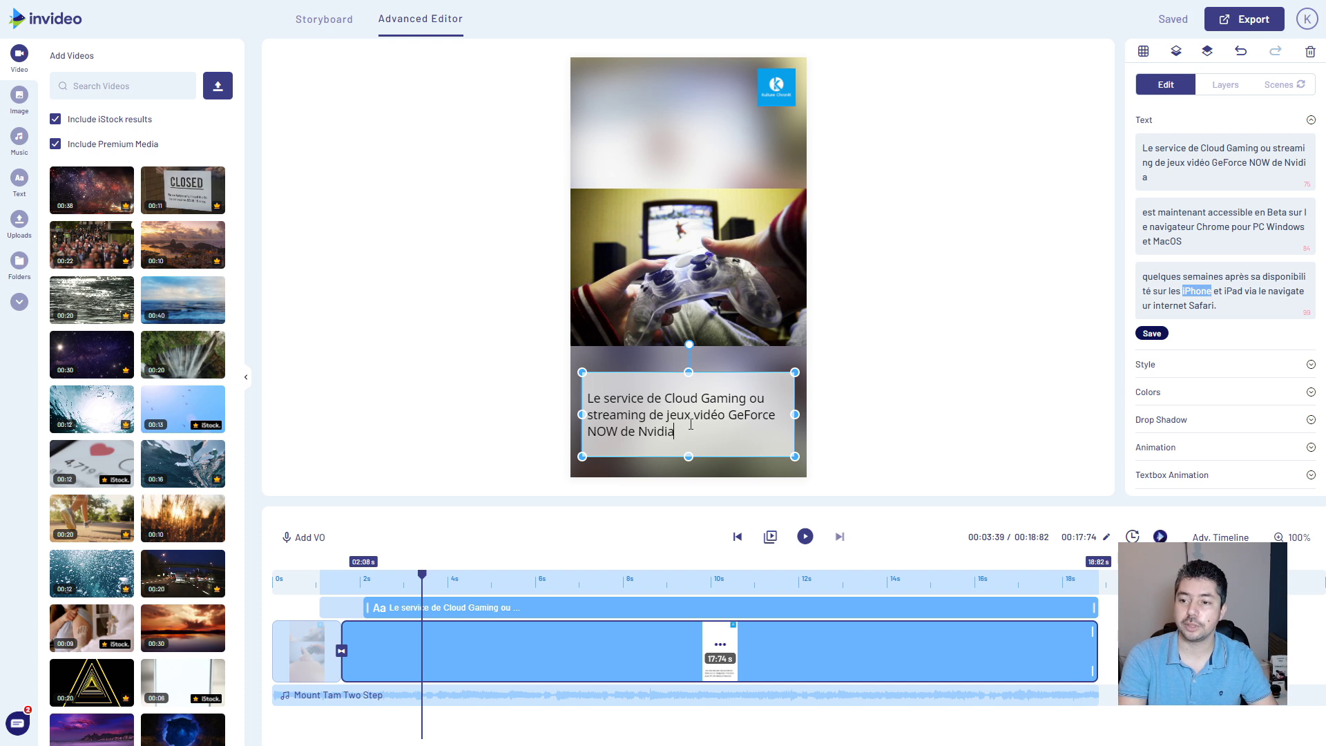
left_click(1148, 392)
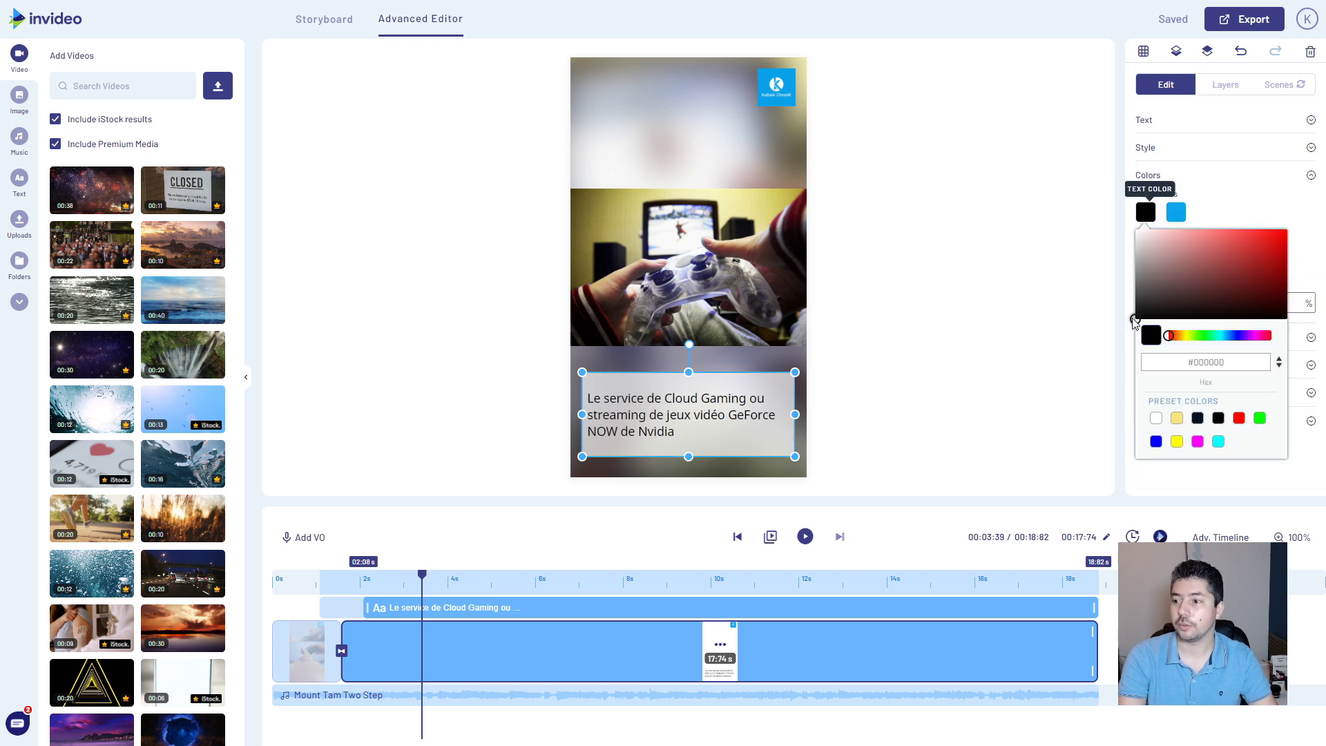
left_click(1239, 418)
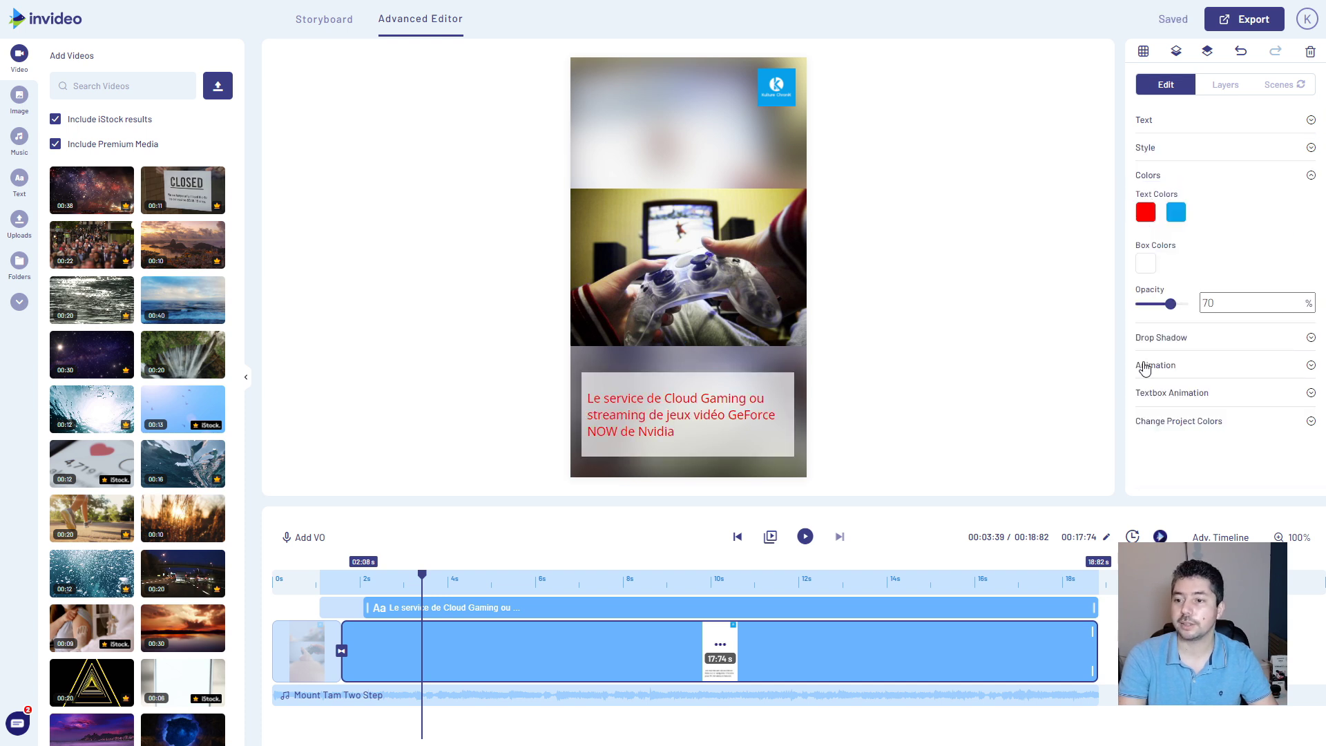
Crop the game controller image to a 9:16 frame centred on the hands and controller.
left_click(680, 273)
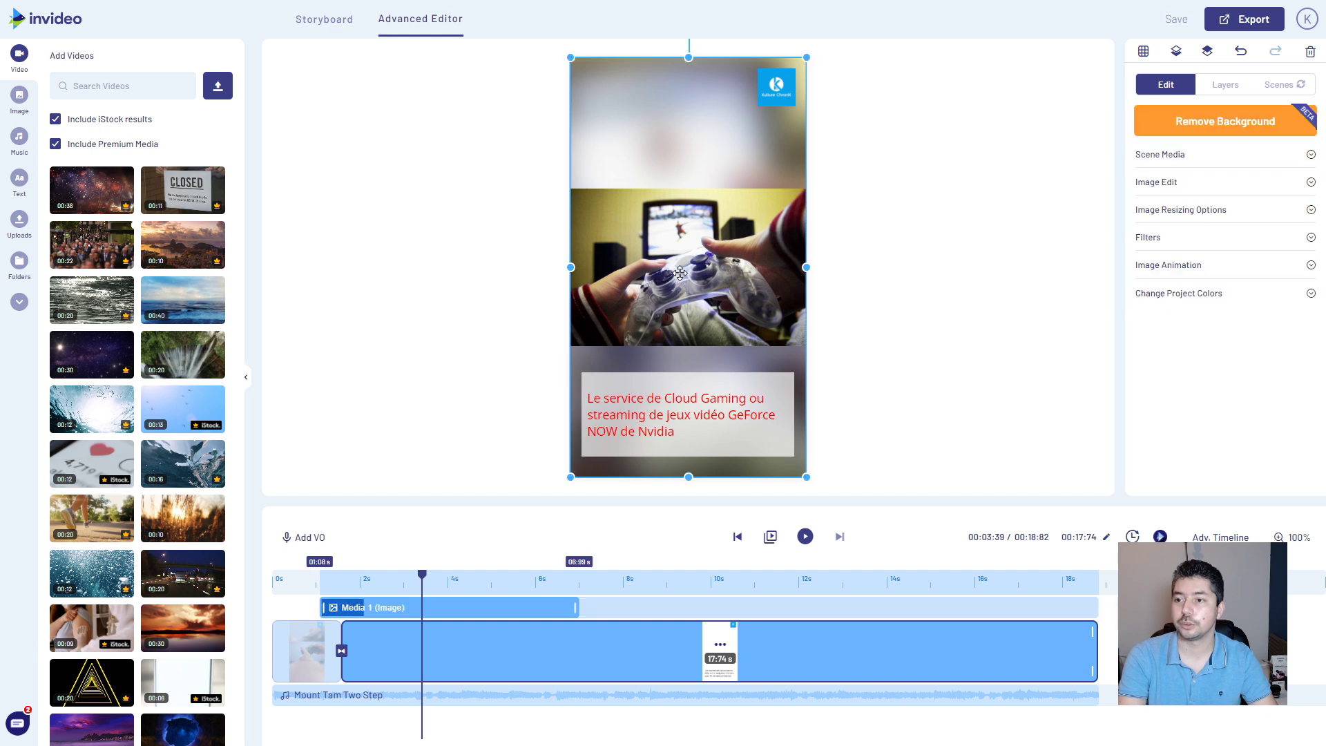
double_click(680, 273)
left_click_drag(537, 248, 525, 254)
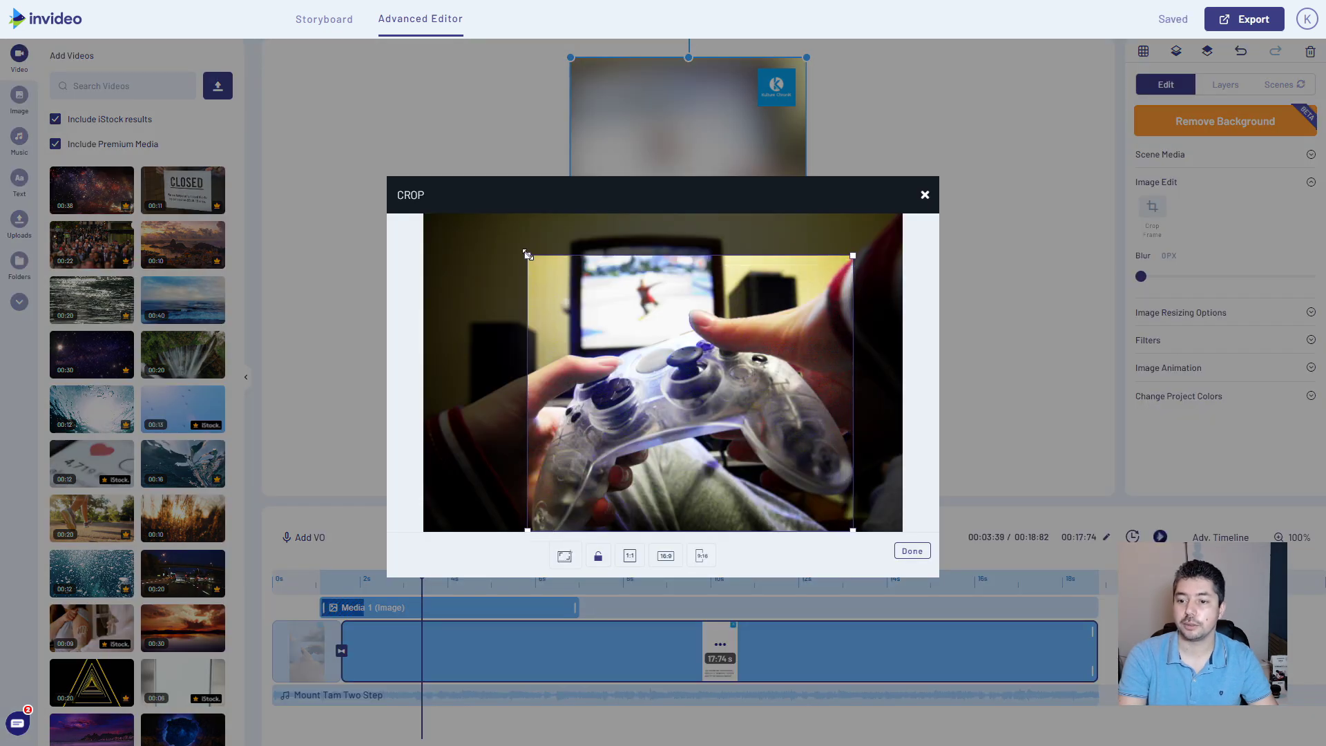
left_click(701, 555)
left_click_drag(703, 374, 679, 372)
key("Return")
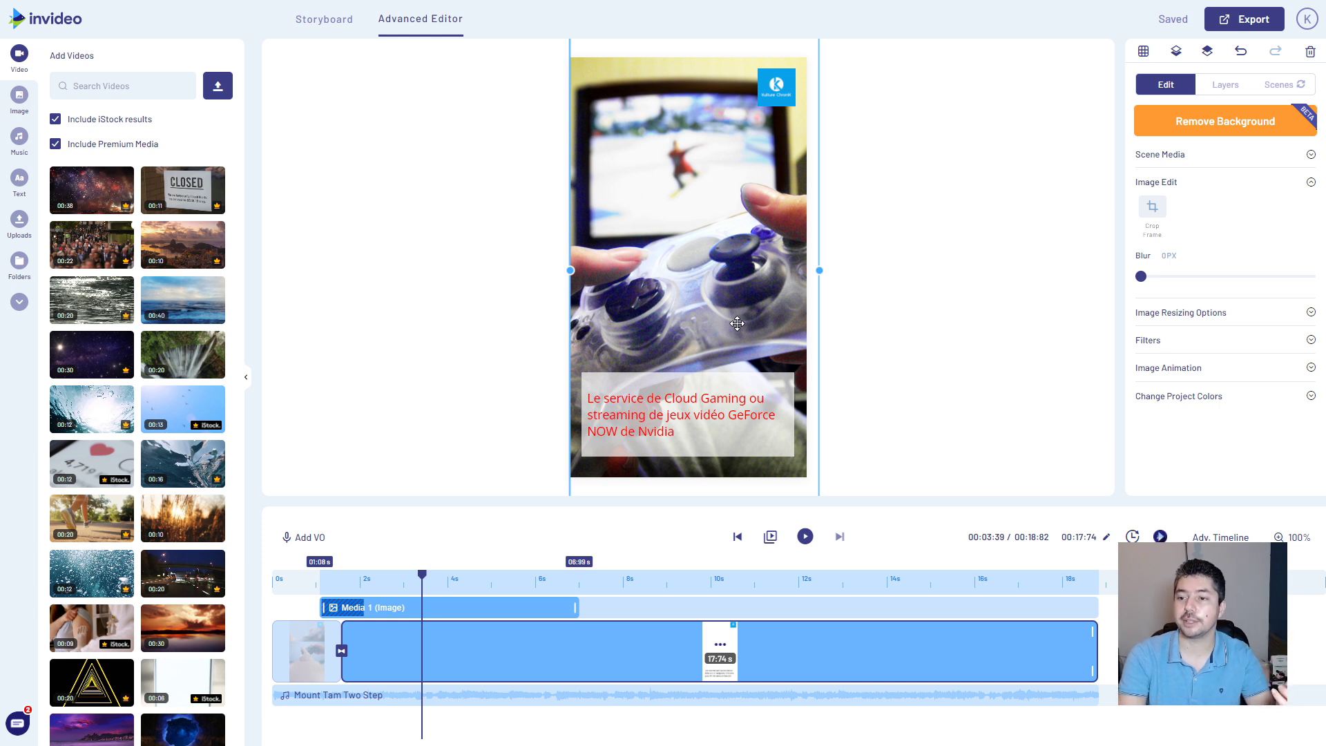
Check the castle and iPhone parts of the story scene, and reposition and resize the iPhone image to fill the vertical frame.
left_click(673, 580)
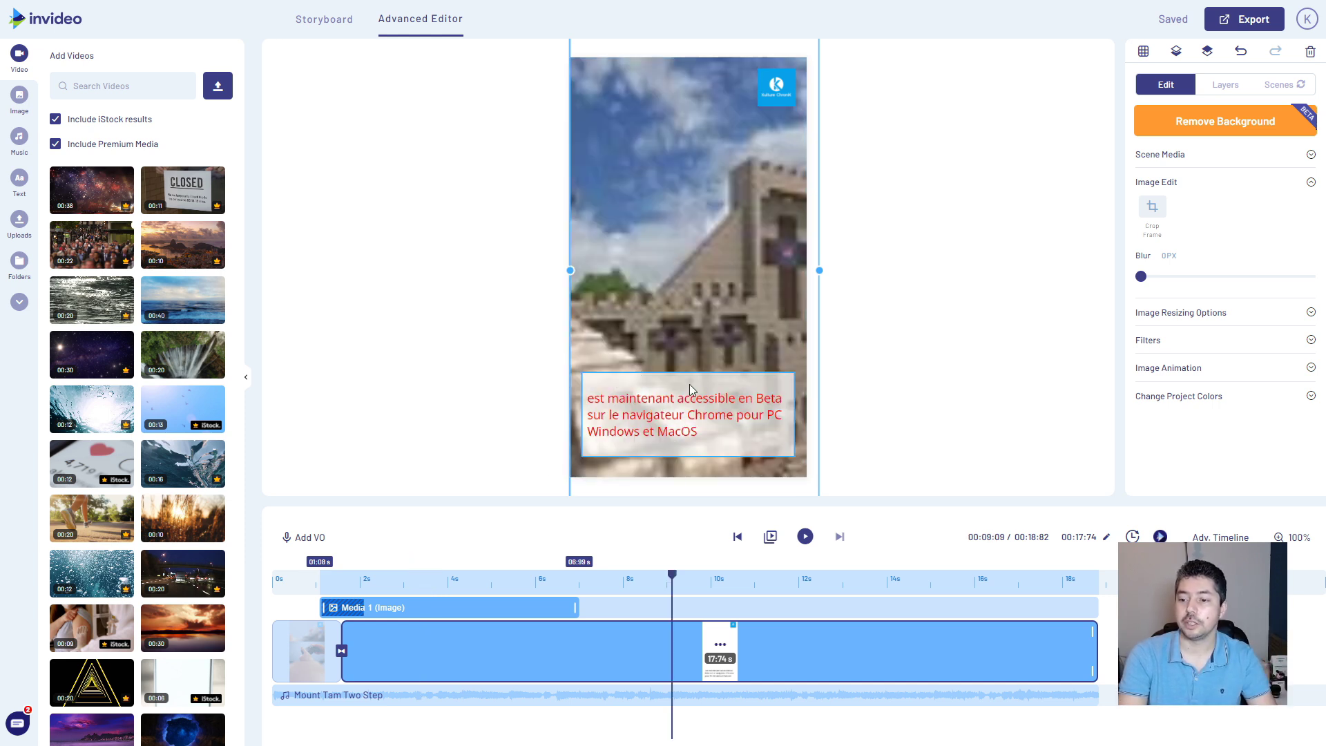
left_click_drag(678, 587, 940, 382)
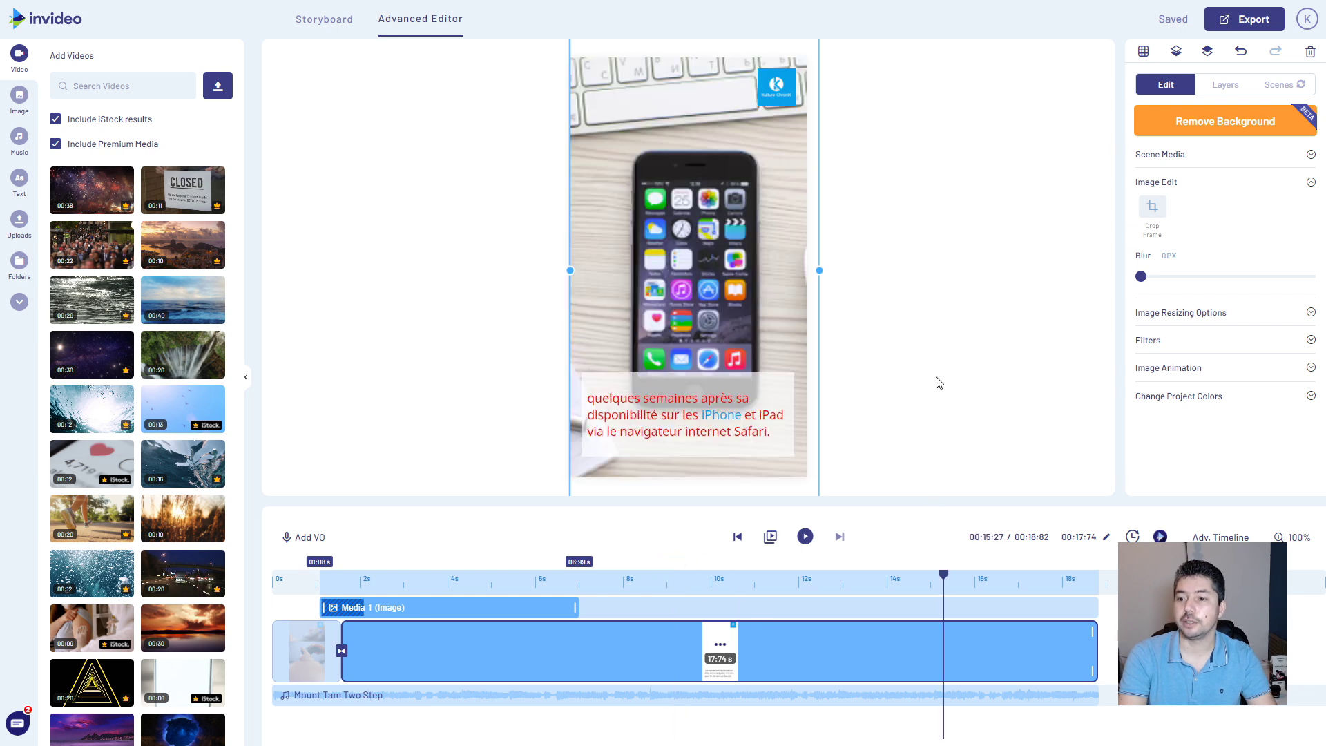
left_click_drag(663, 269, 658, 230)
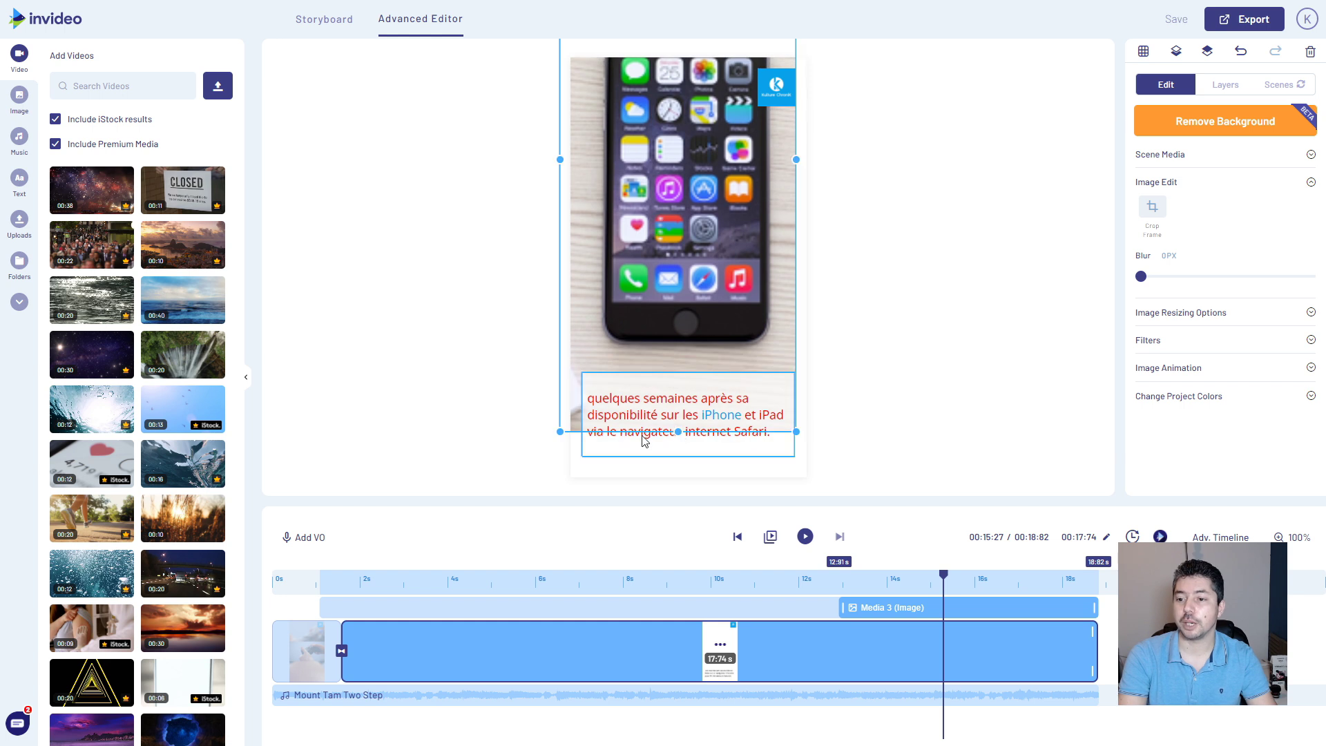
left_click_drag(561, 436, 570, 477)
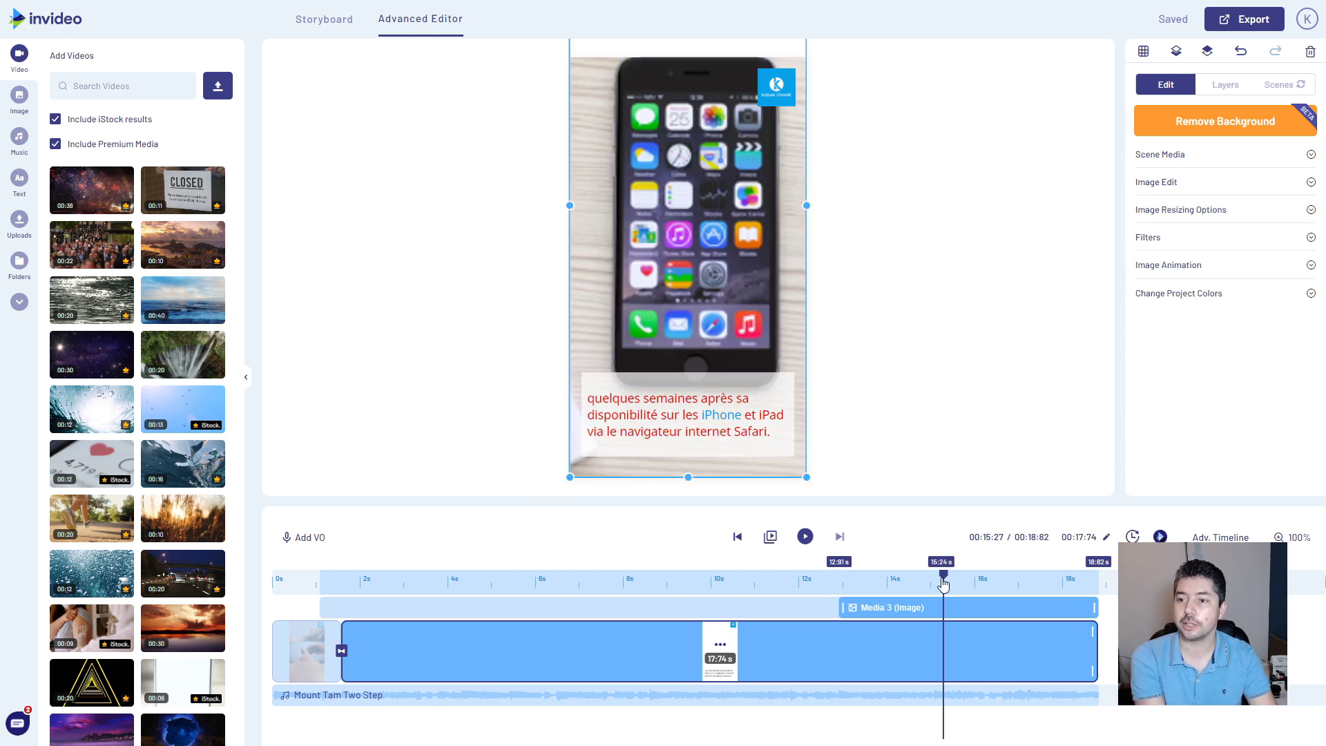
left_click_drag(943, 580, 1072, 581)
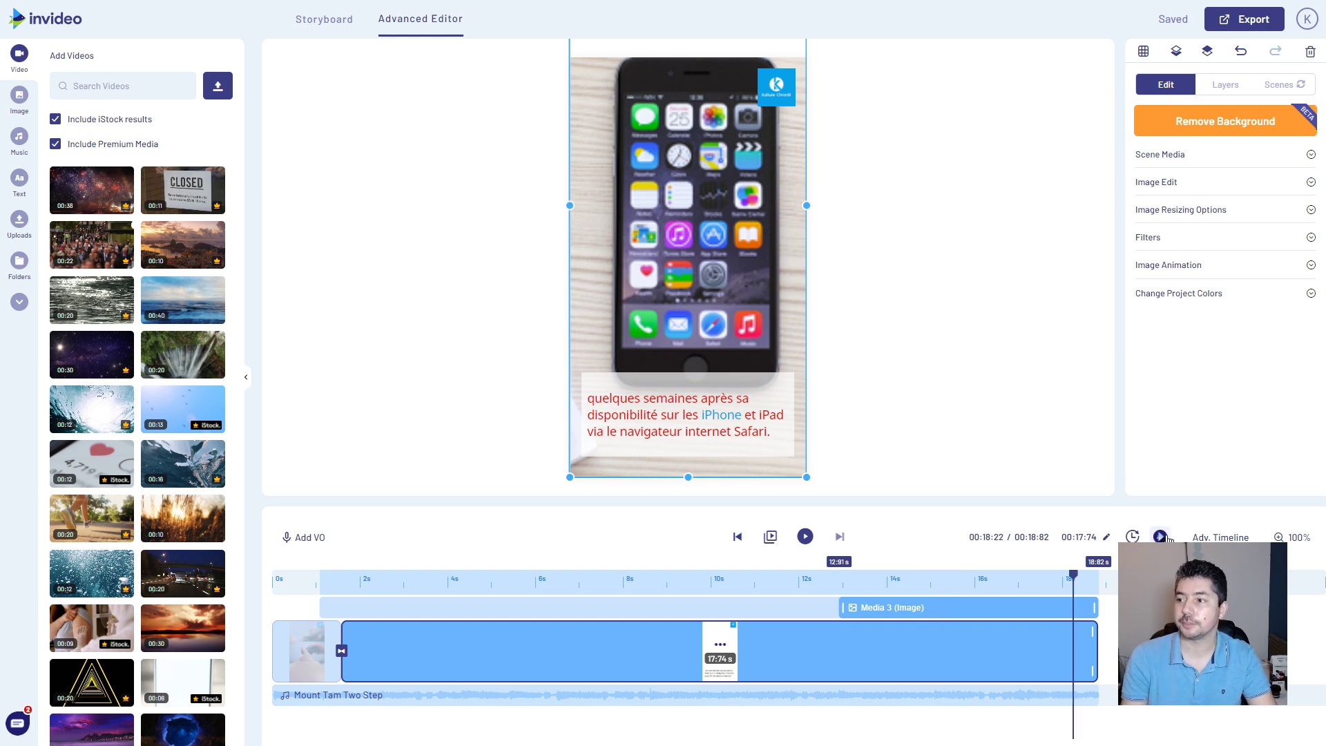
Move the "GeForce NOW" headline in the first scene below the controller video, keeping it horizontally centred.
left_click(304, 650)
left_click(663, 287)
left_click_drag(663, 287, 663, 410)
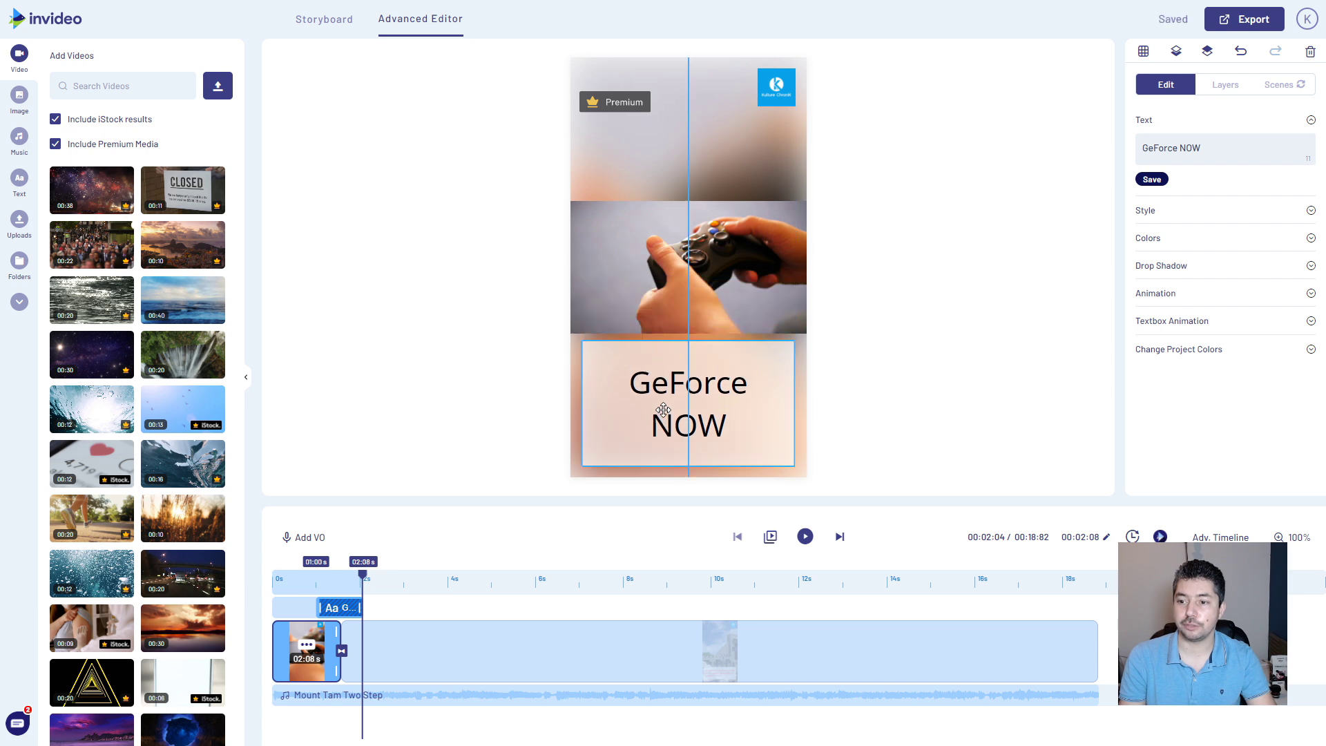
Preview all scenes of the video from the beginning.
left_click(273, 579)
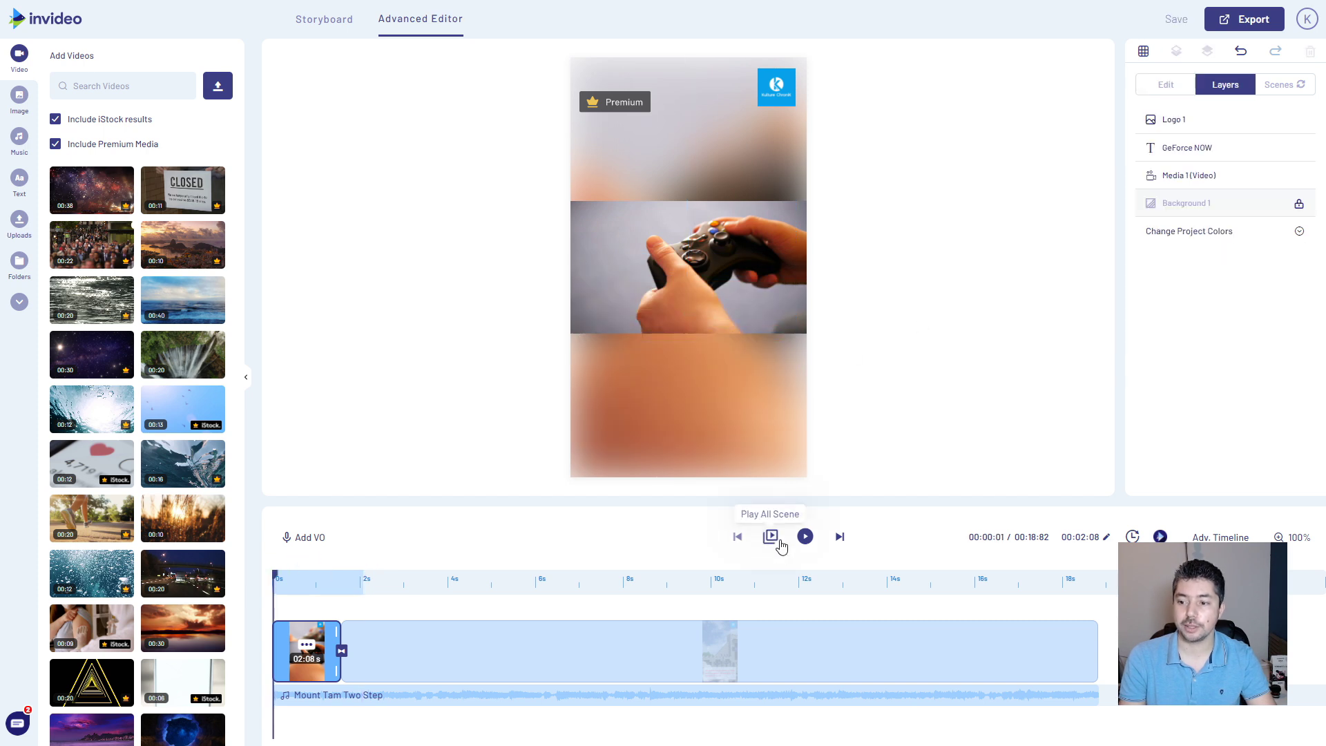
left_click(805, 536)
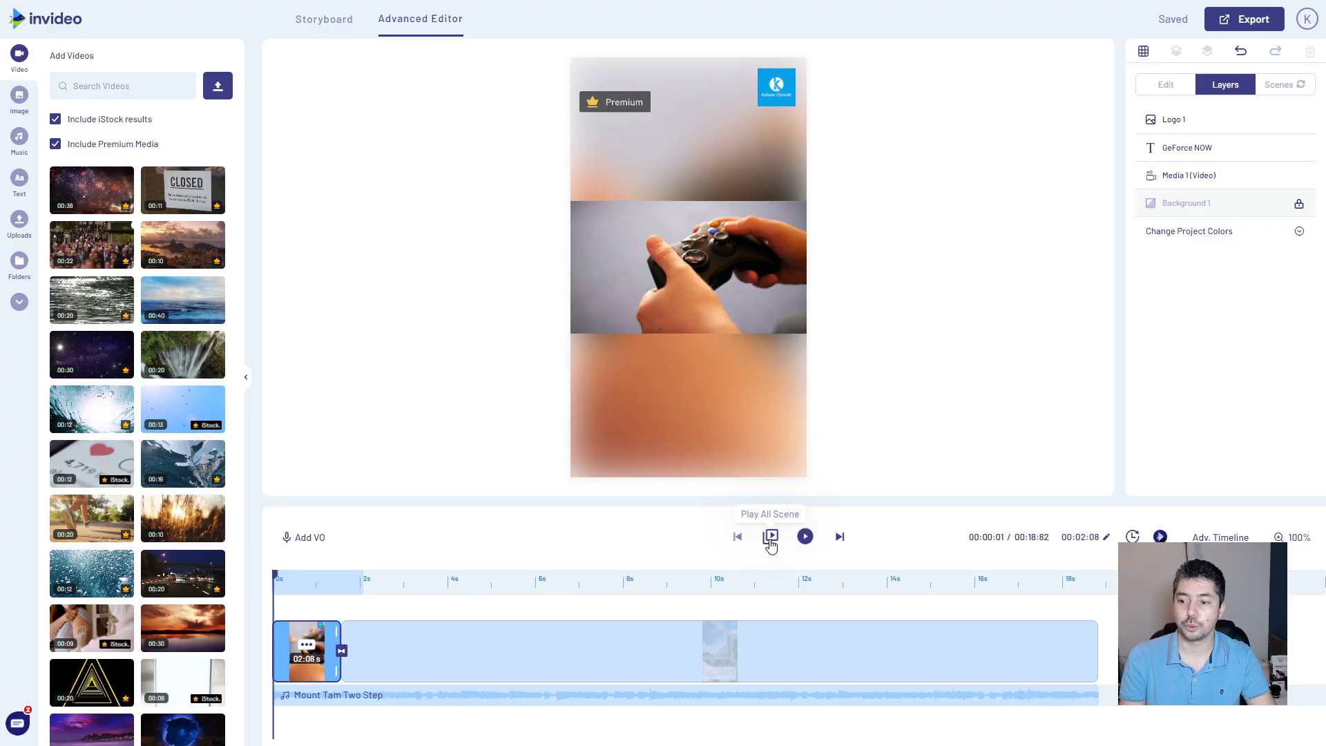
left_click(770, 538)
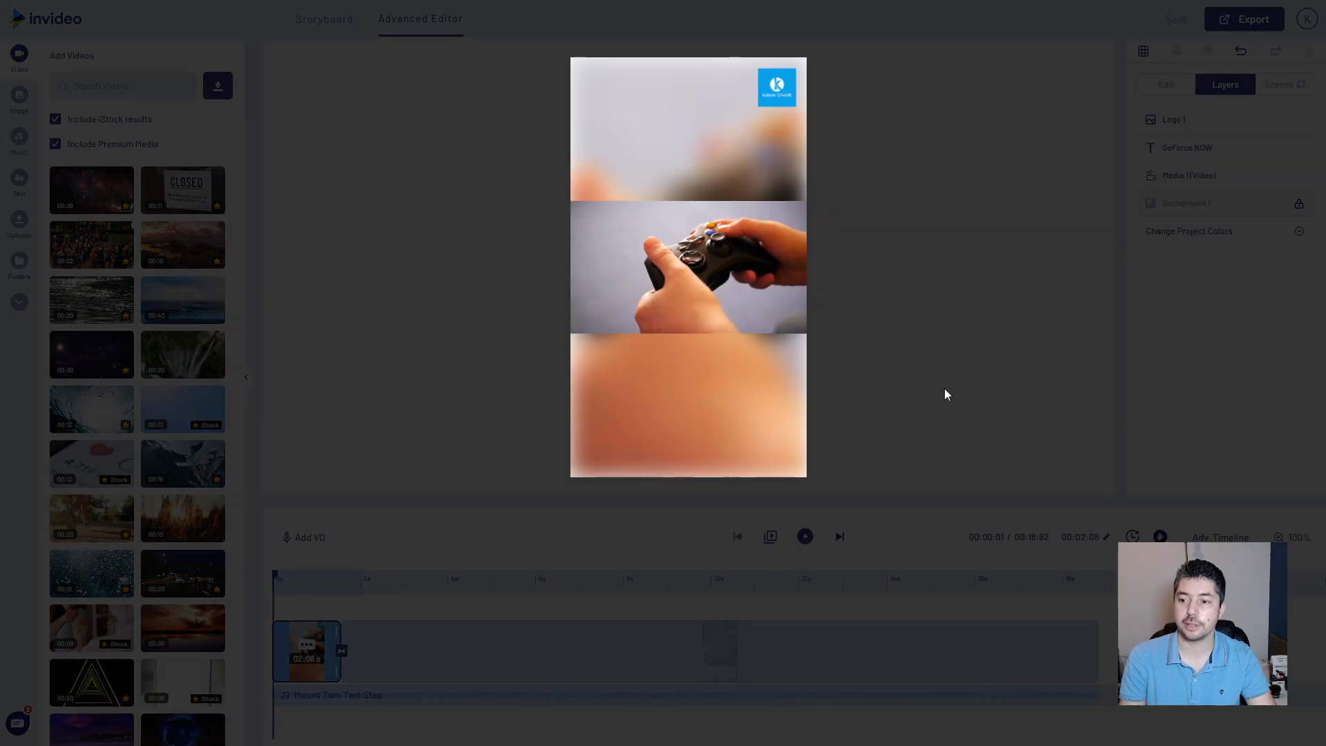
Extend the first scene to 03:52 seconds, and browse the music genres and the available scene transitions.
left_click_drag(337, 670, 399, 672)
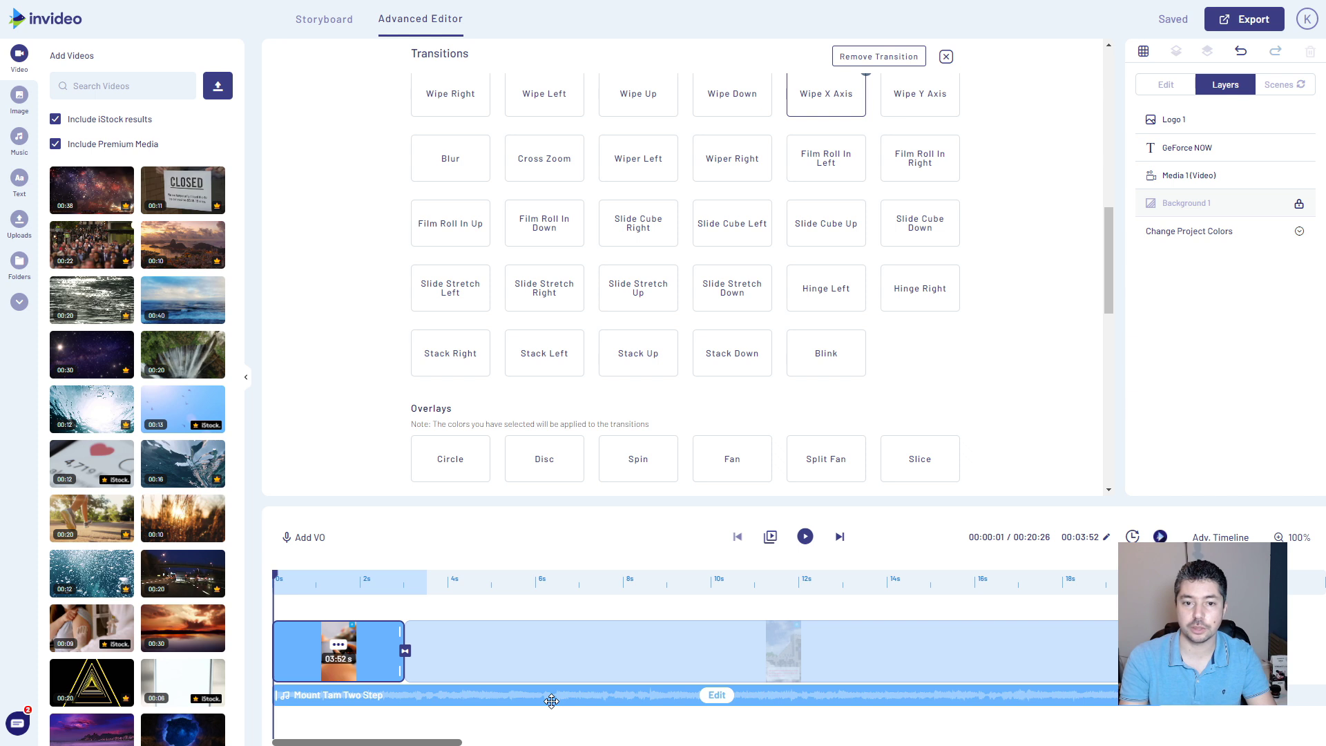
left_click(19, 136)
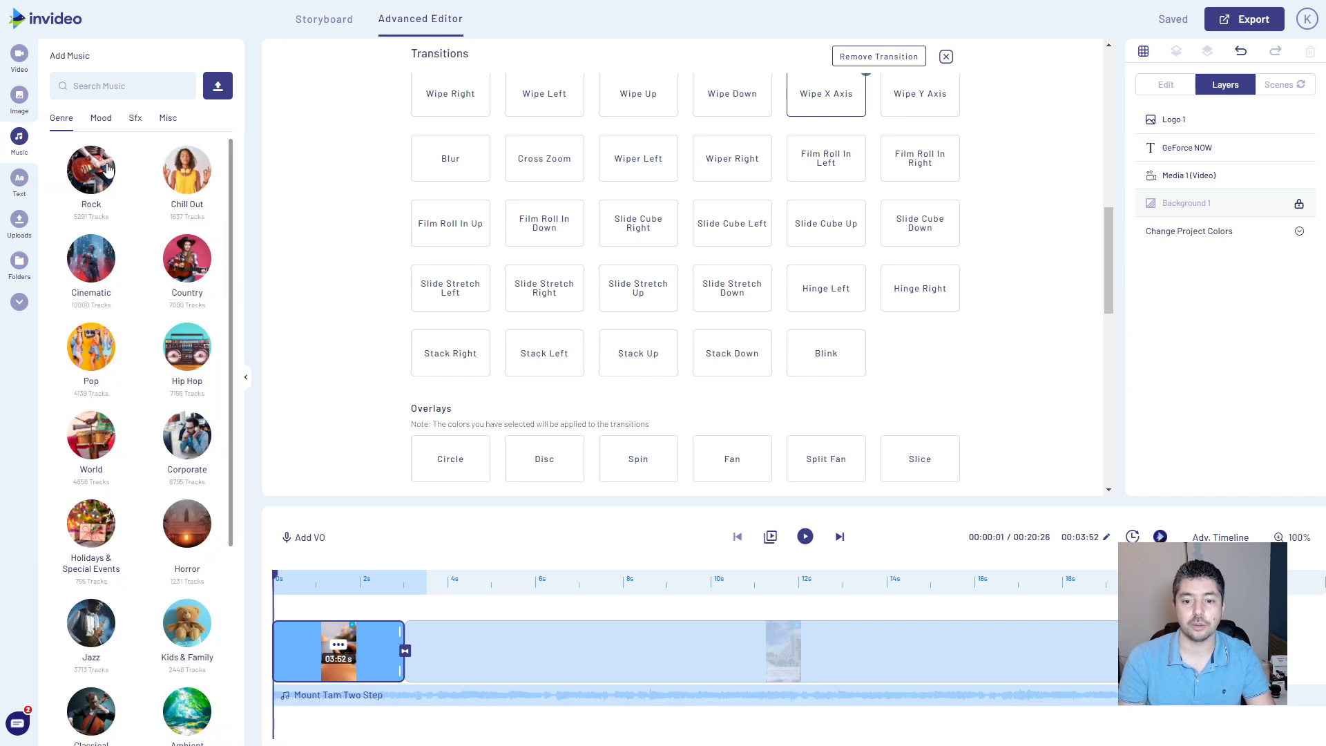
scroll(423, 395, "up", 3)
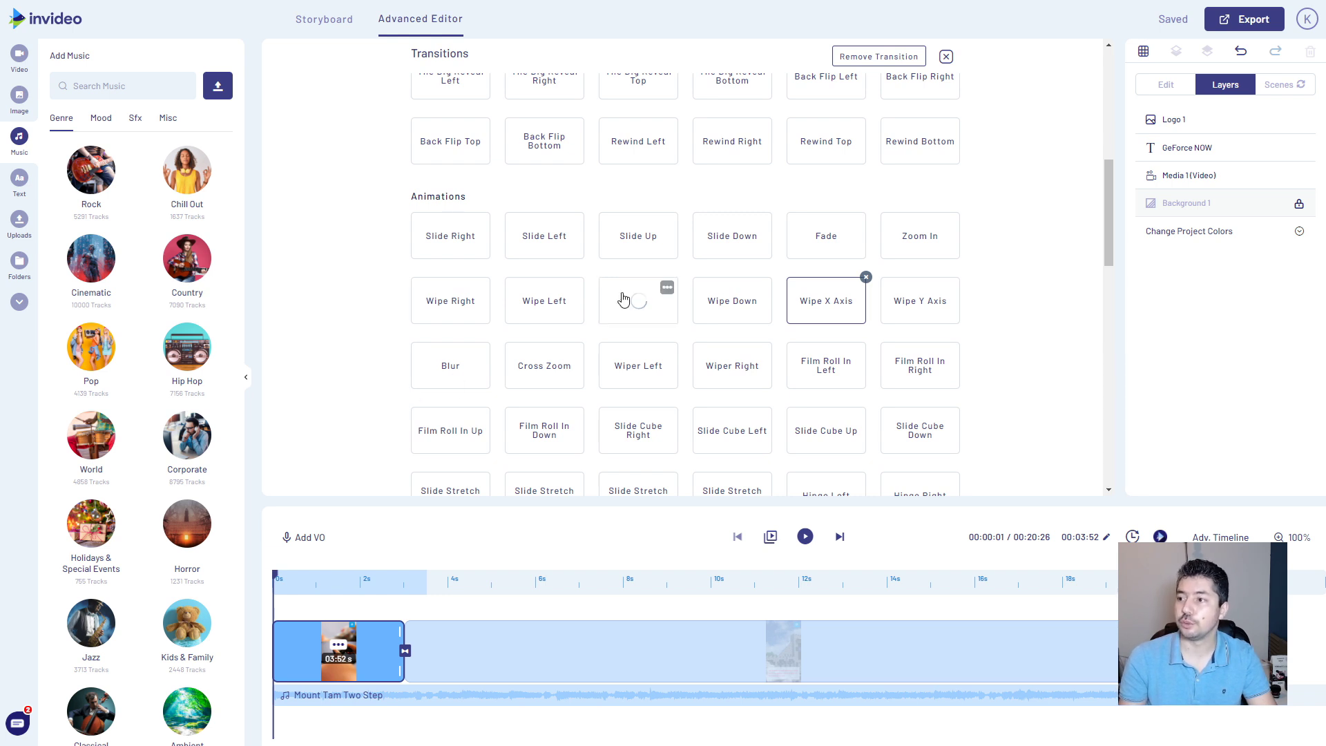
Export the video at the default 1080p resolution and play the exported result full screen.
left_click(1244, 19)
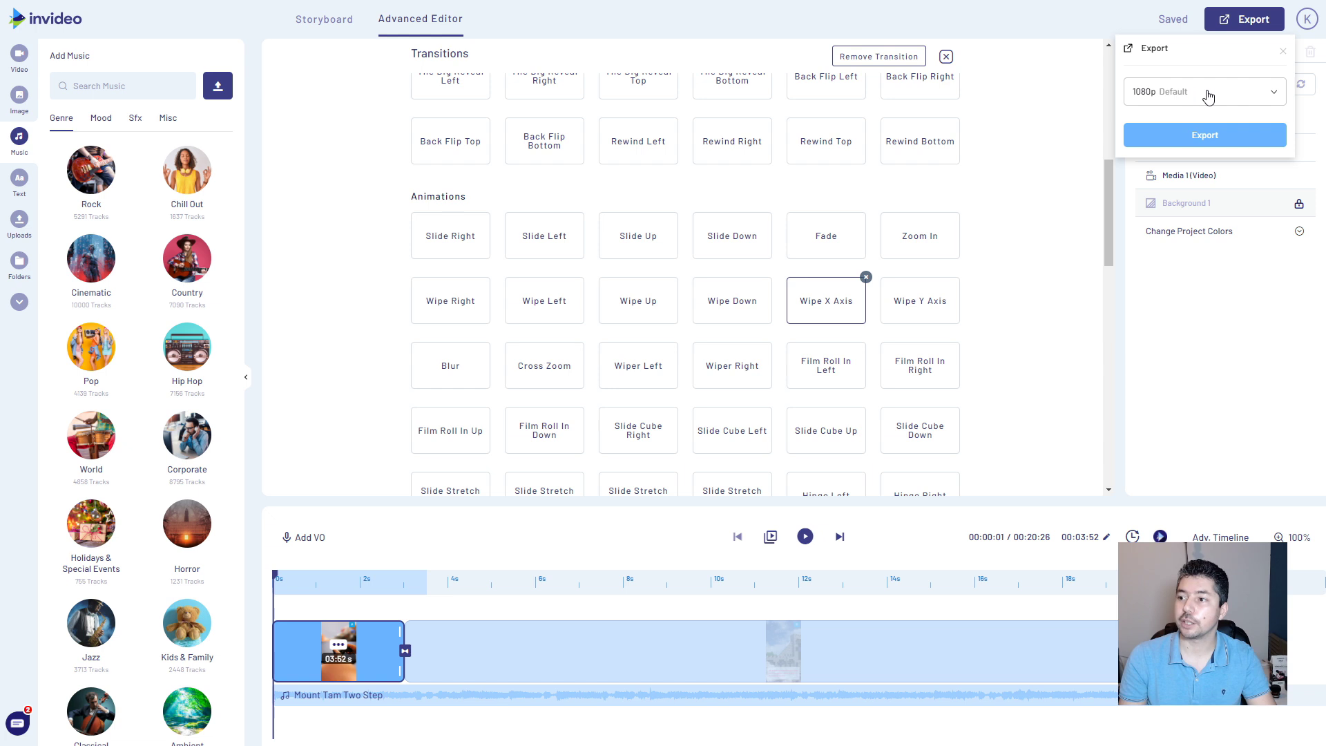
left_click(1190, 138)
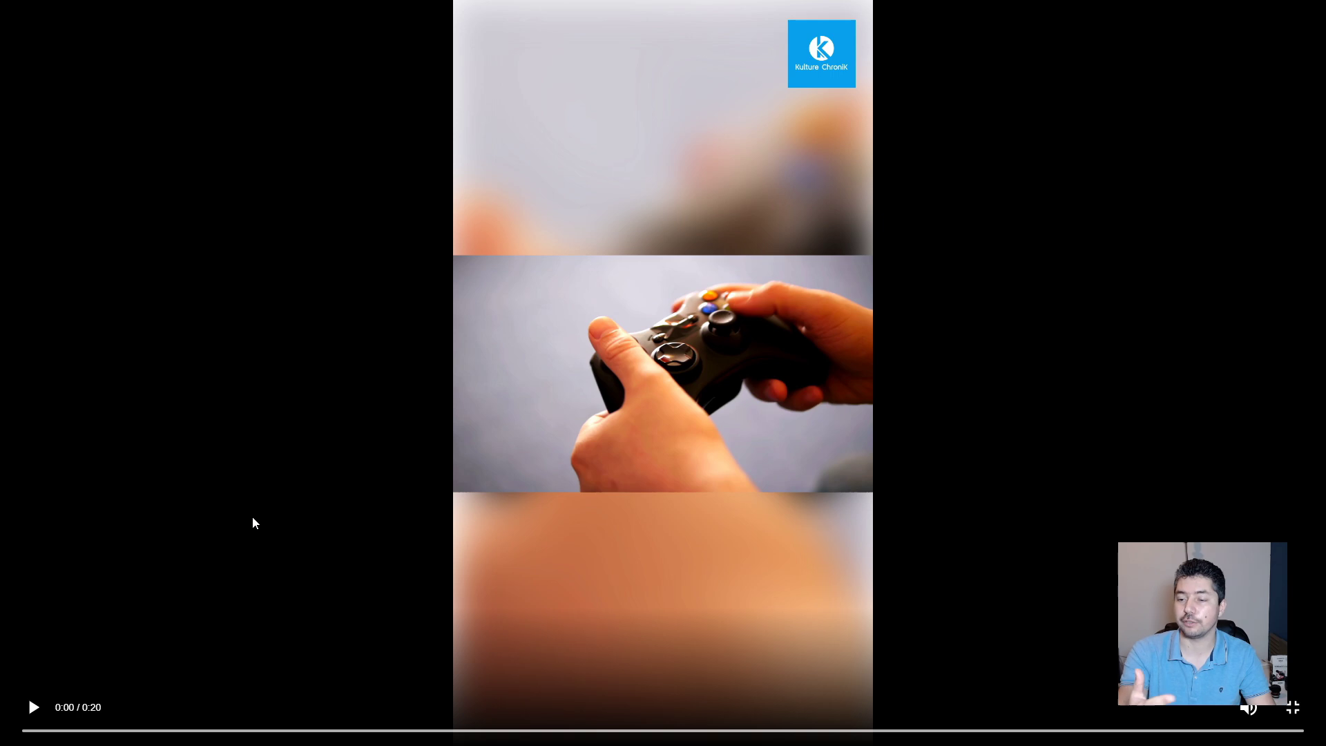
left_click(32, 708)
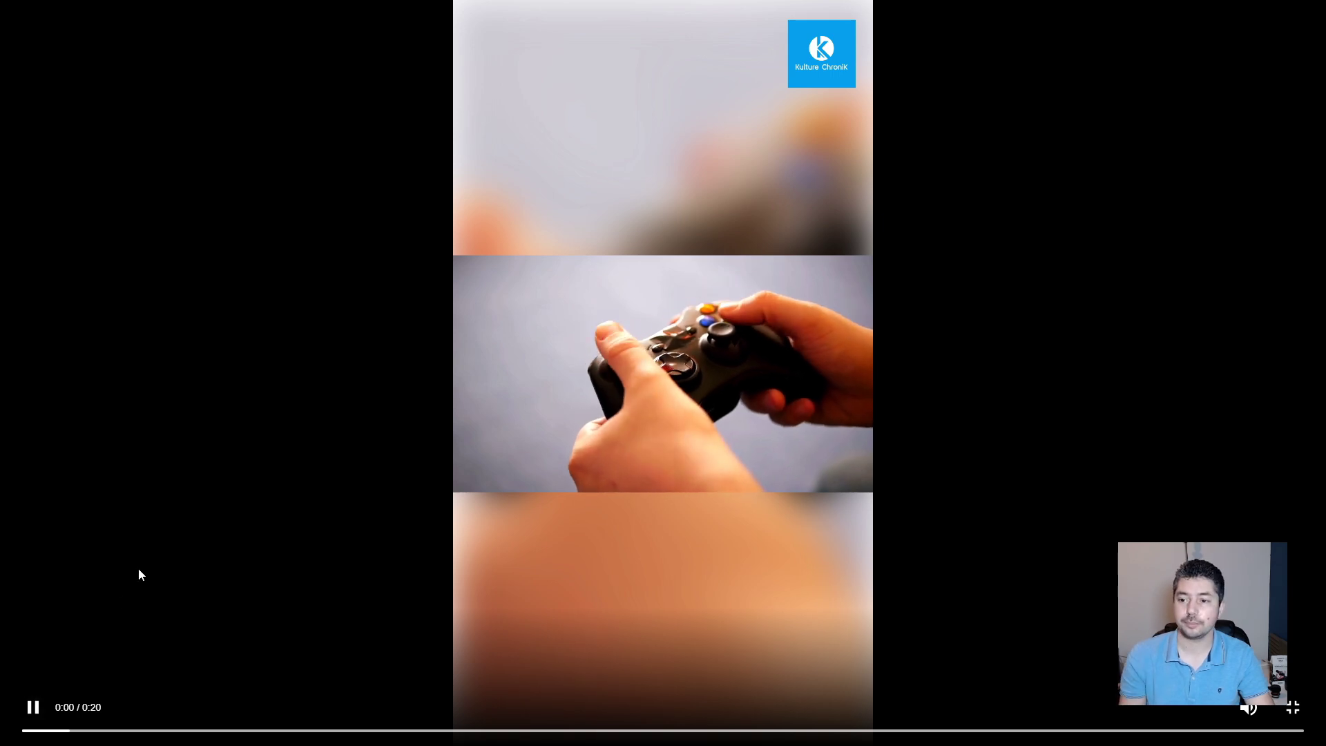